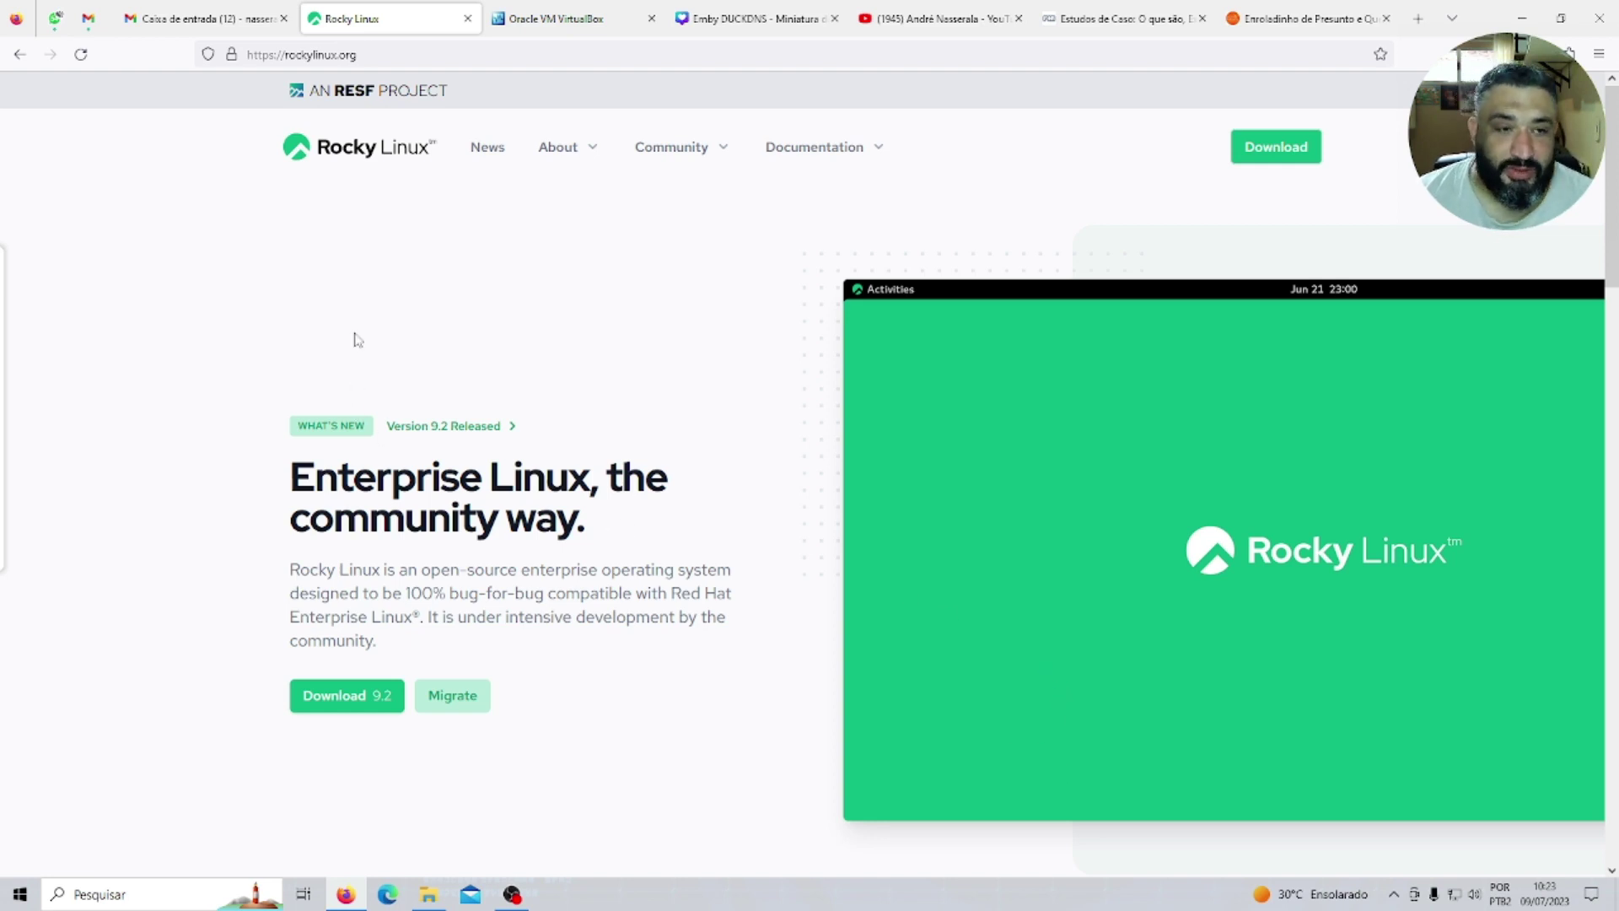
Open the Download Rocky page using rockylinux.org's 'Download 9.2' button.
click(356, 696)
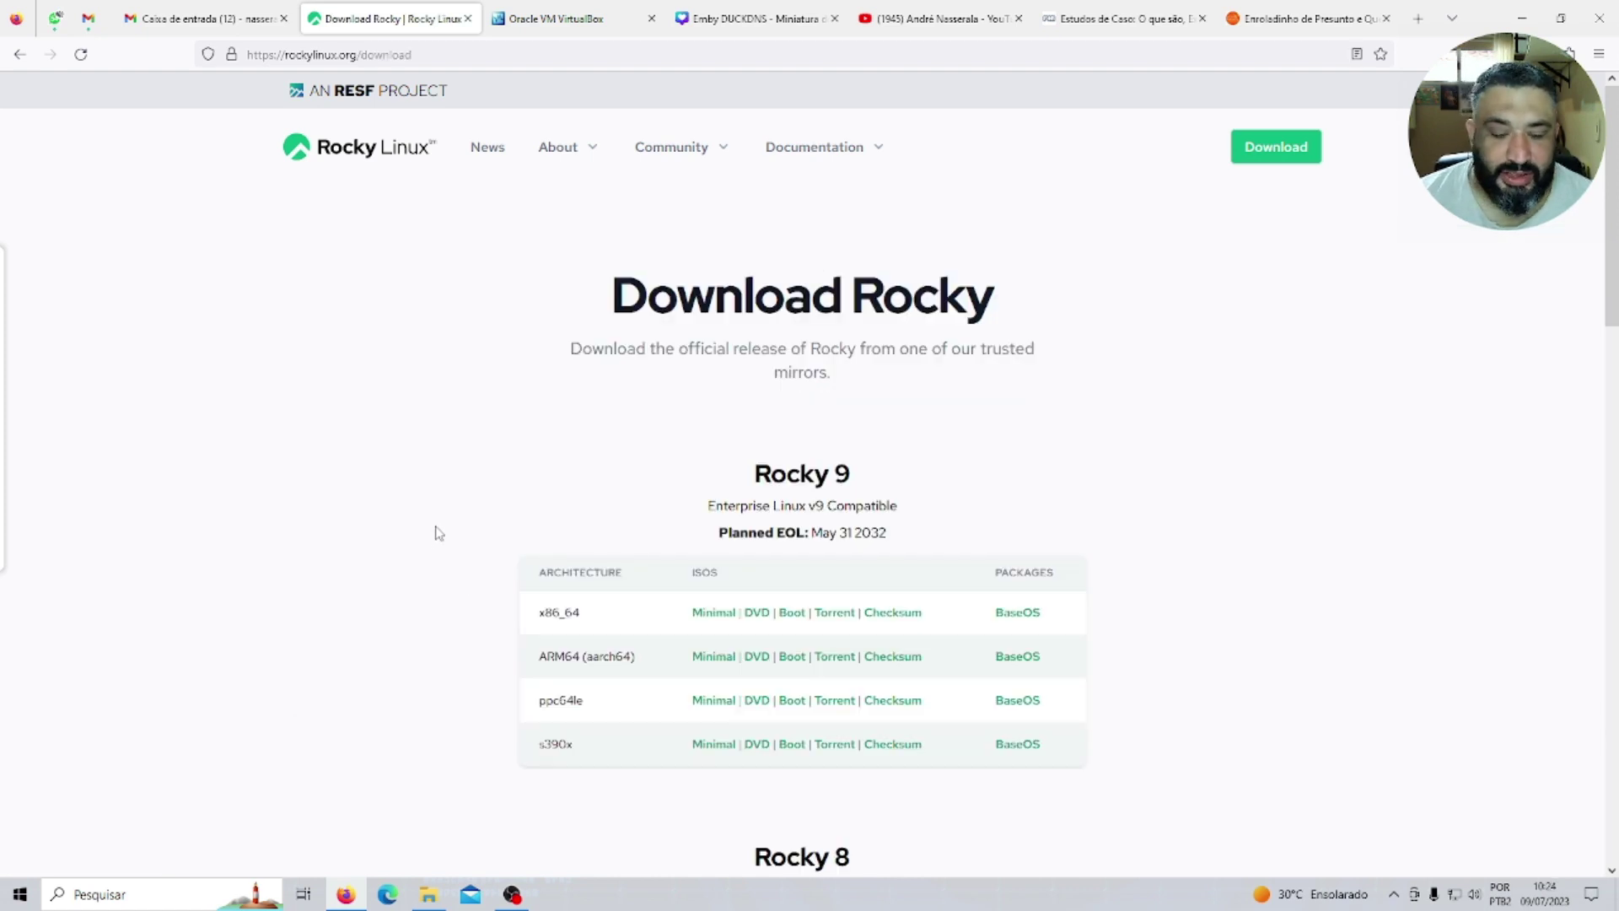
scroll(789, 556, down, 4)
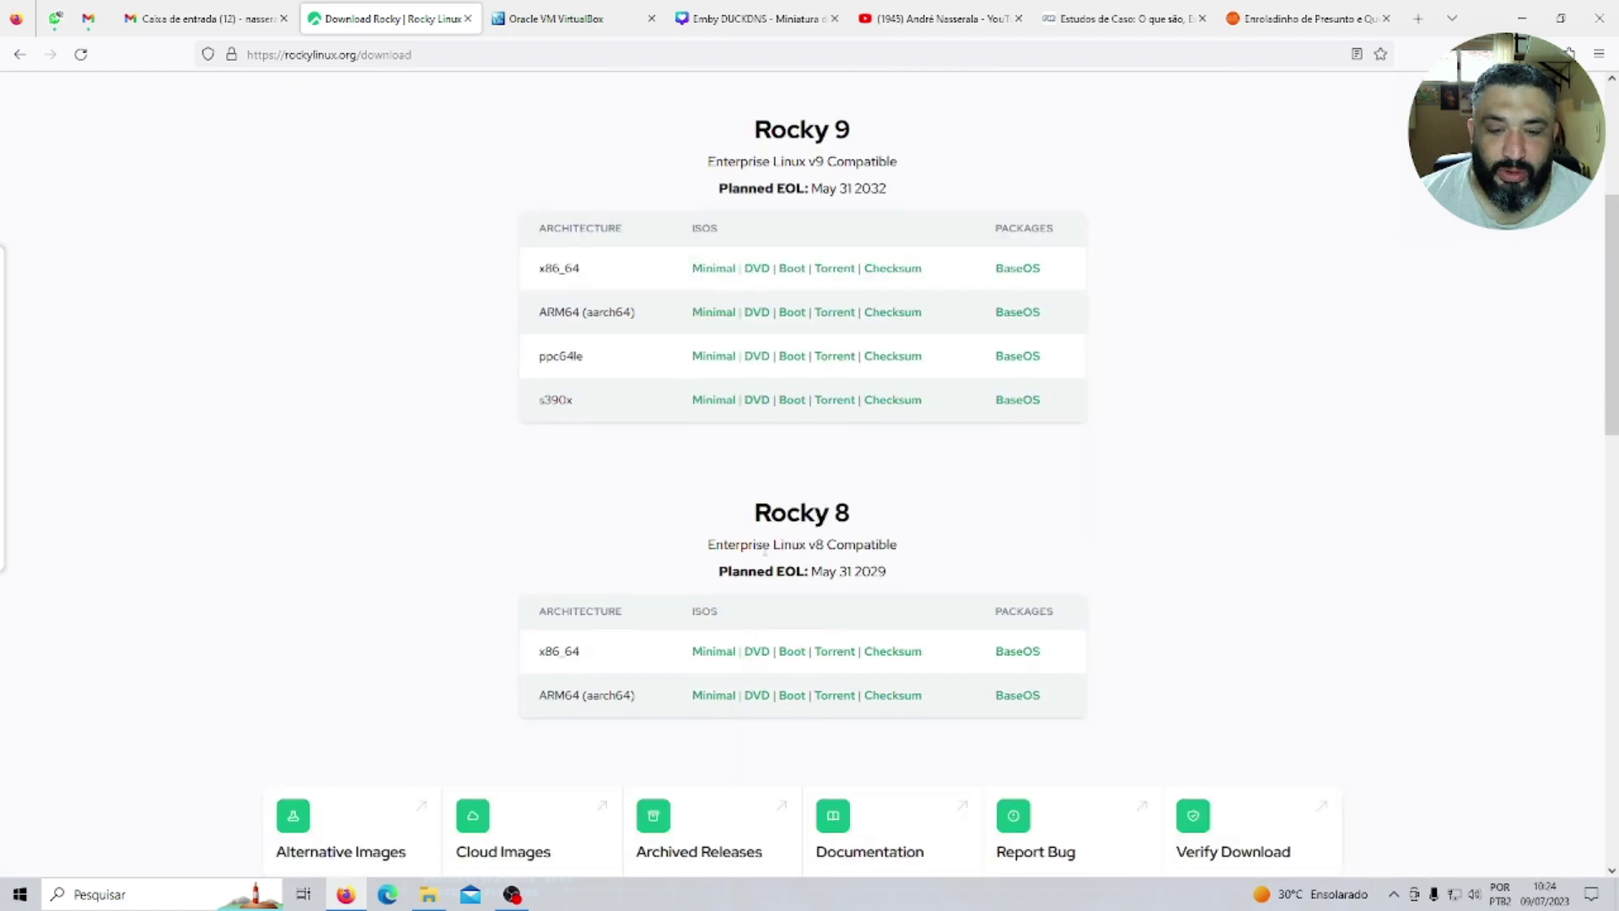
drag(753, 515, 864, 527)
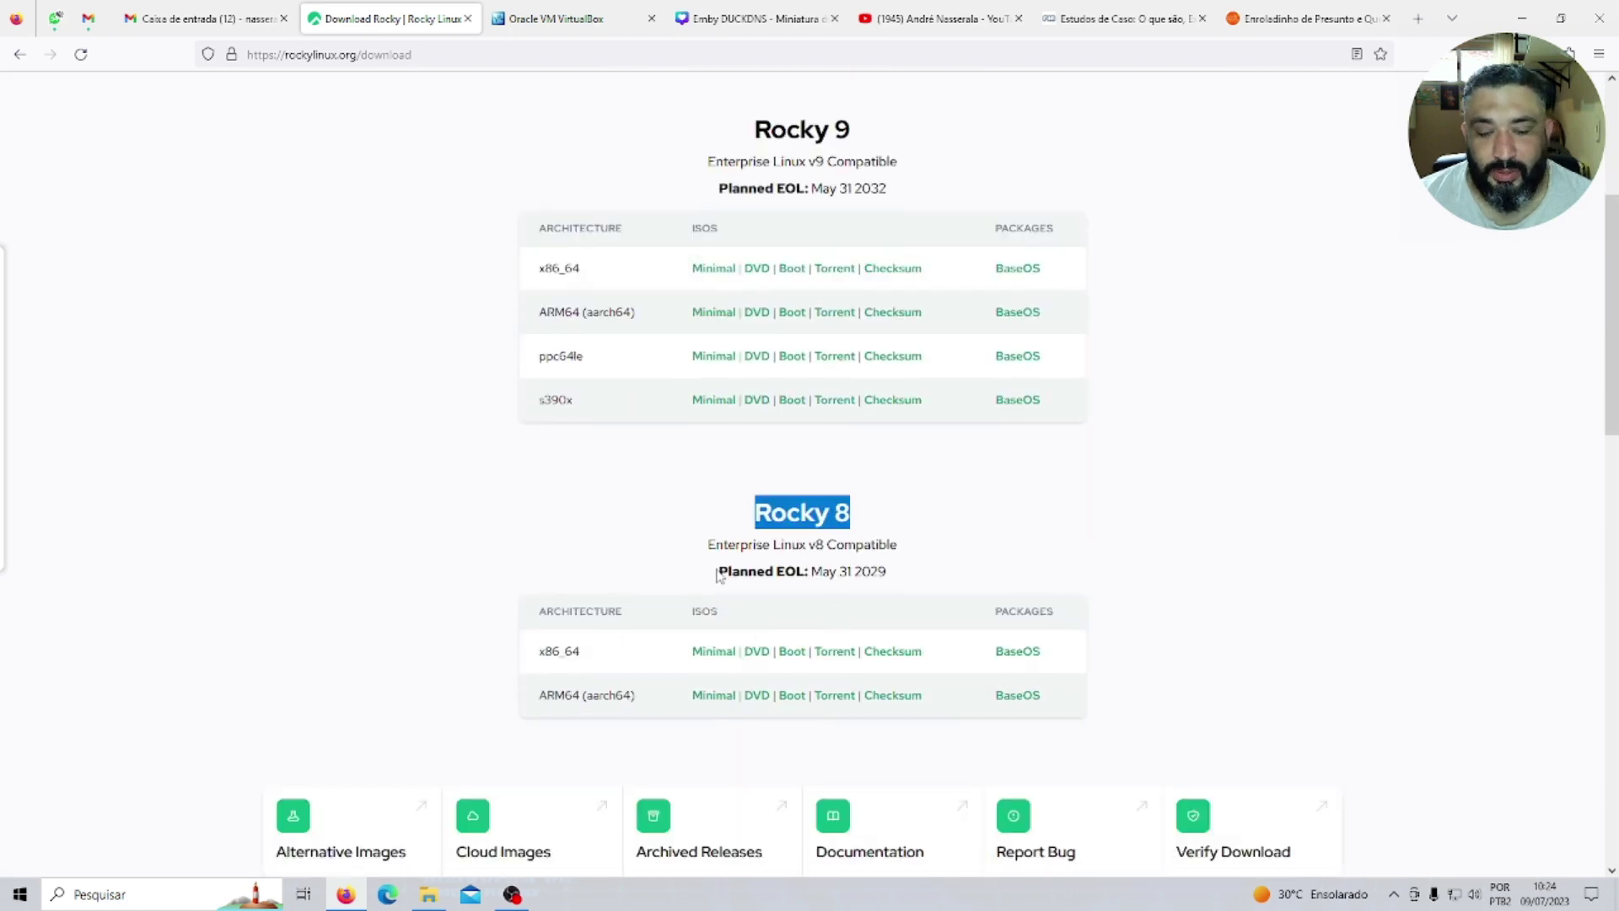
drag(718, 573, 941, 570)
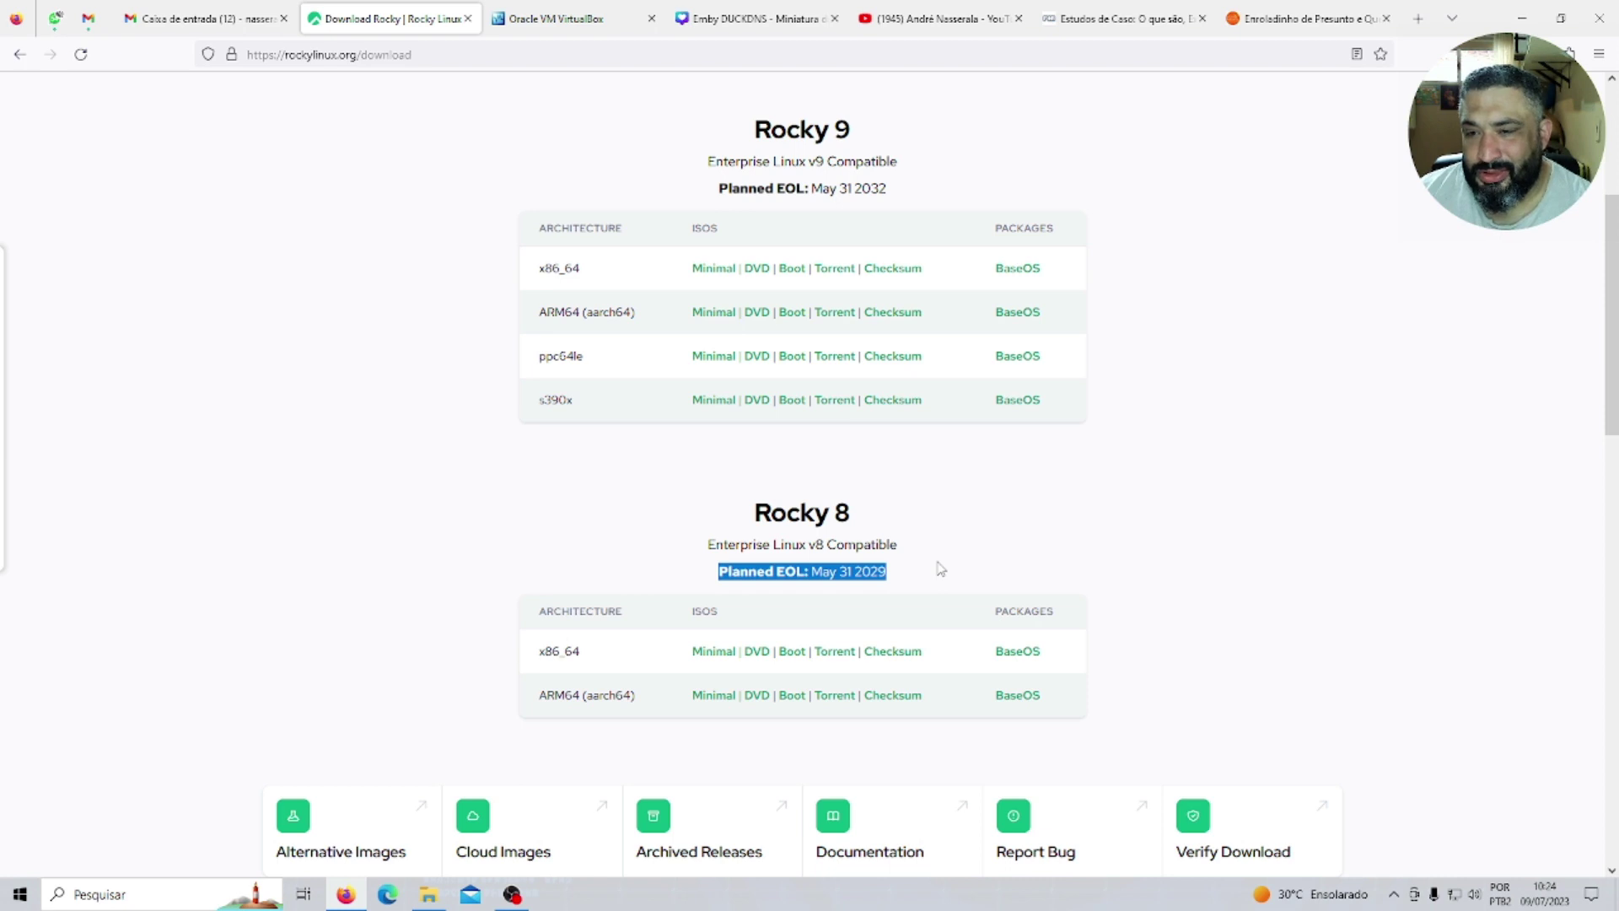
scroll(941, 570, up, 2)
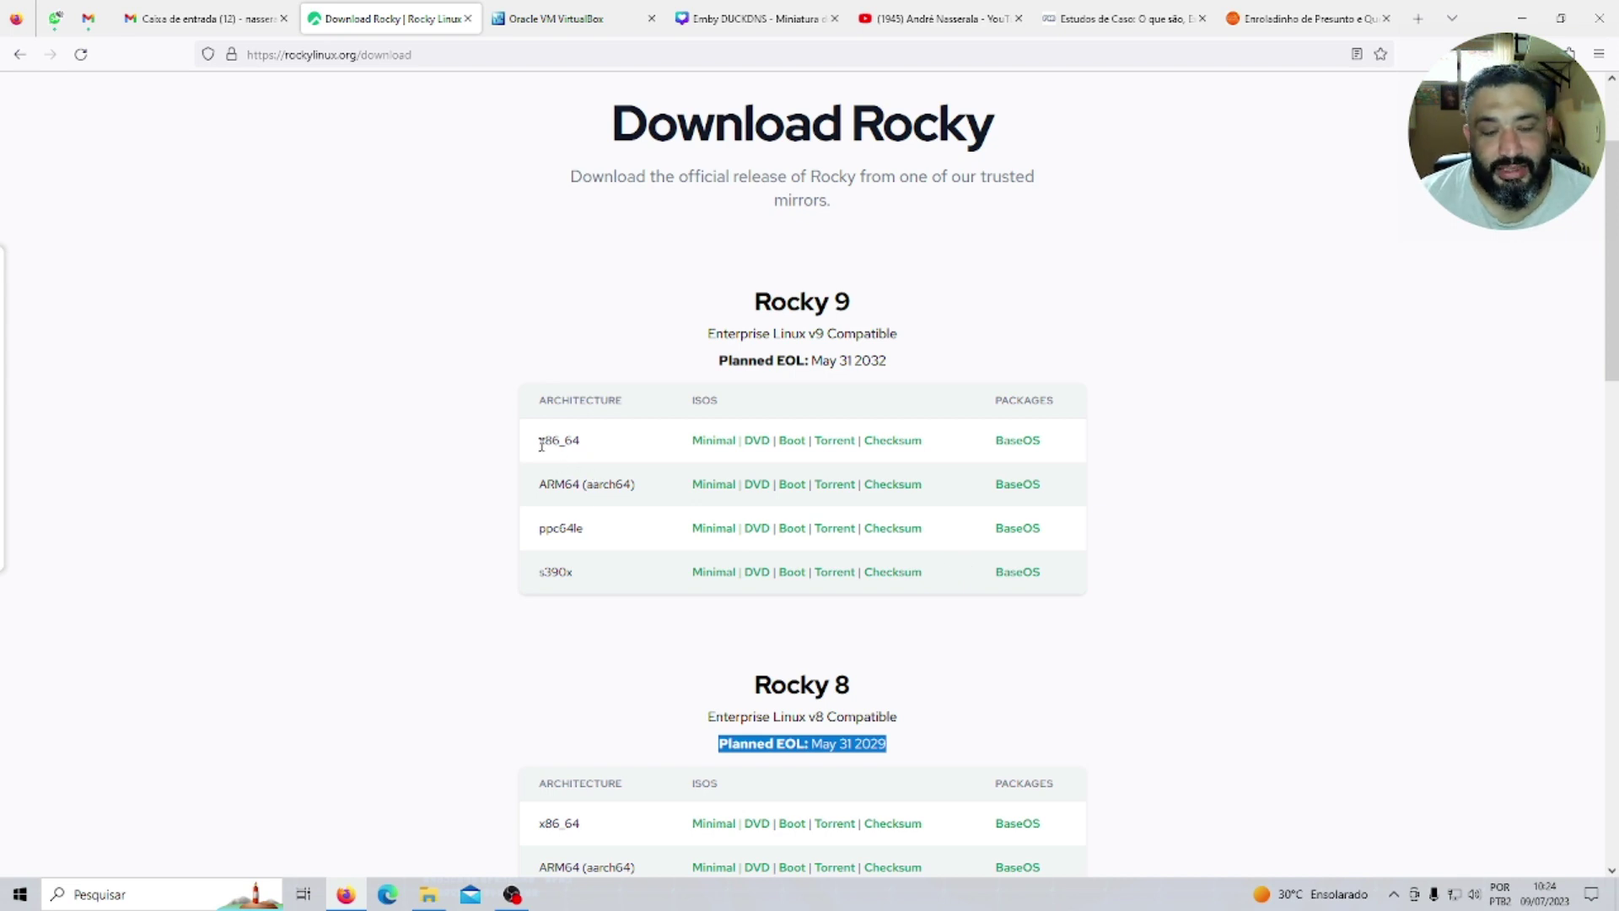
drag(537, 441, 581, 445)
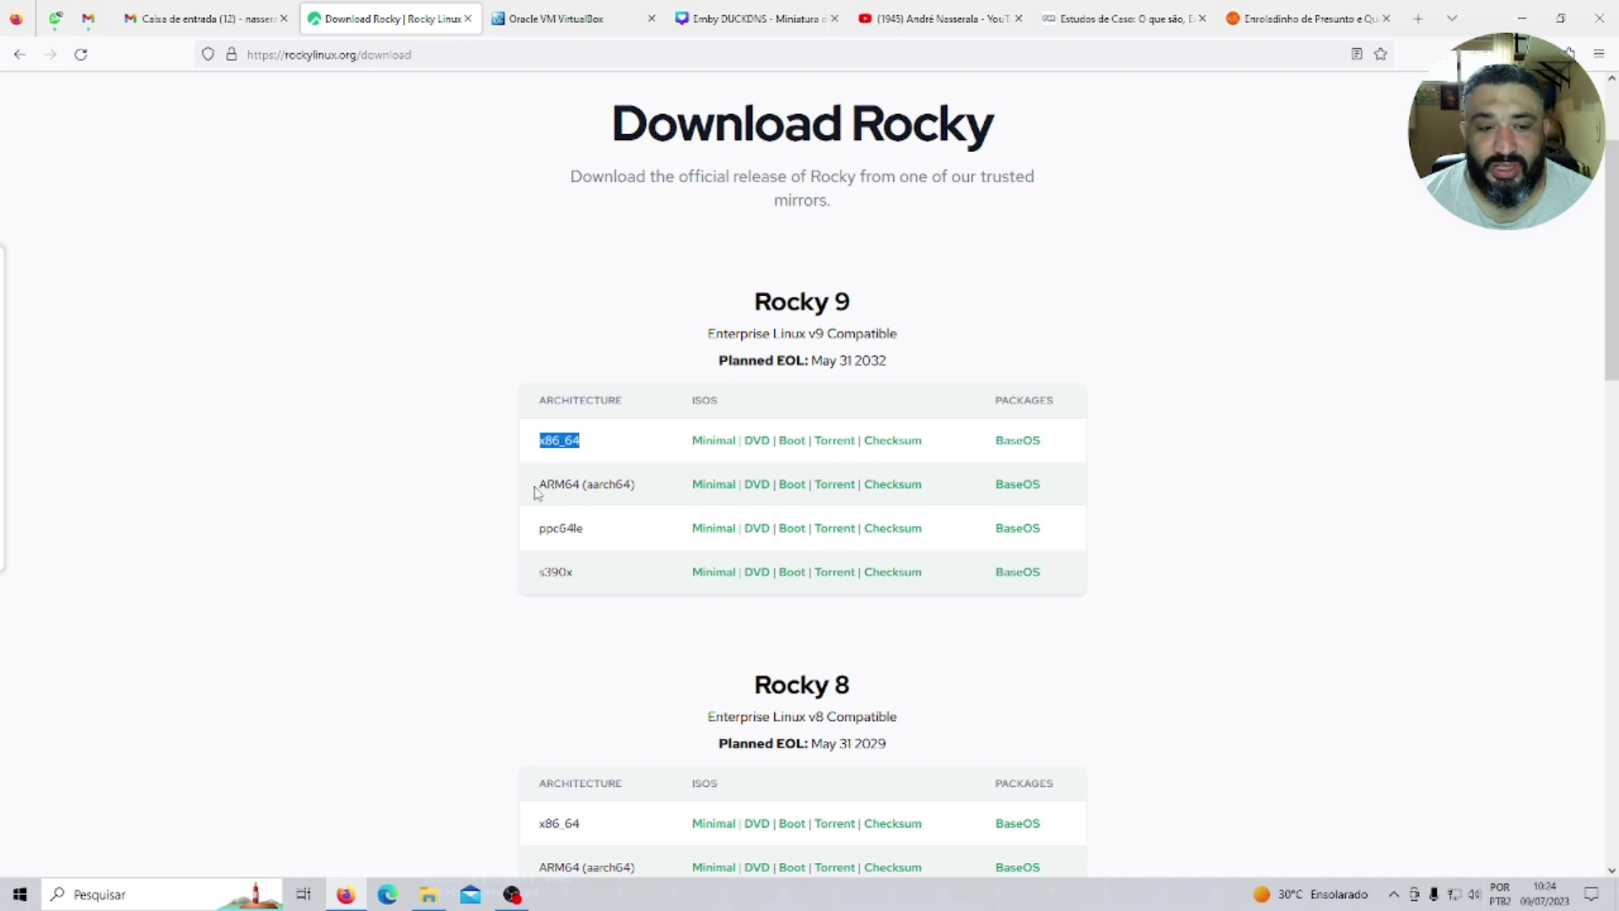
drag(538, 486, 628, 486)
drag(539, 528, 582, 540)
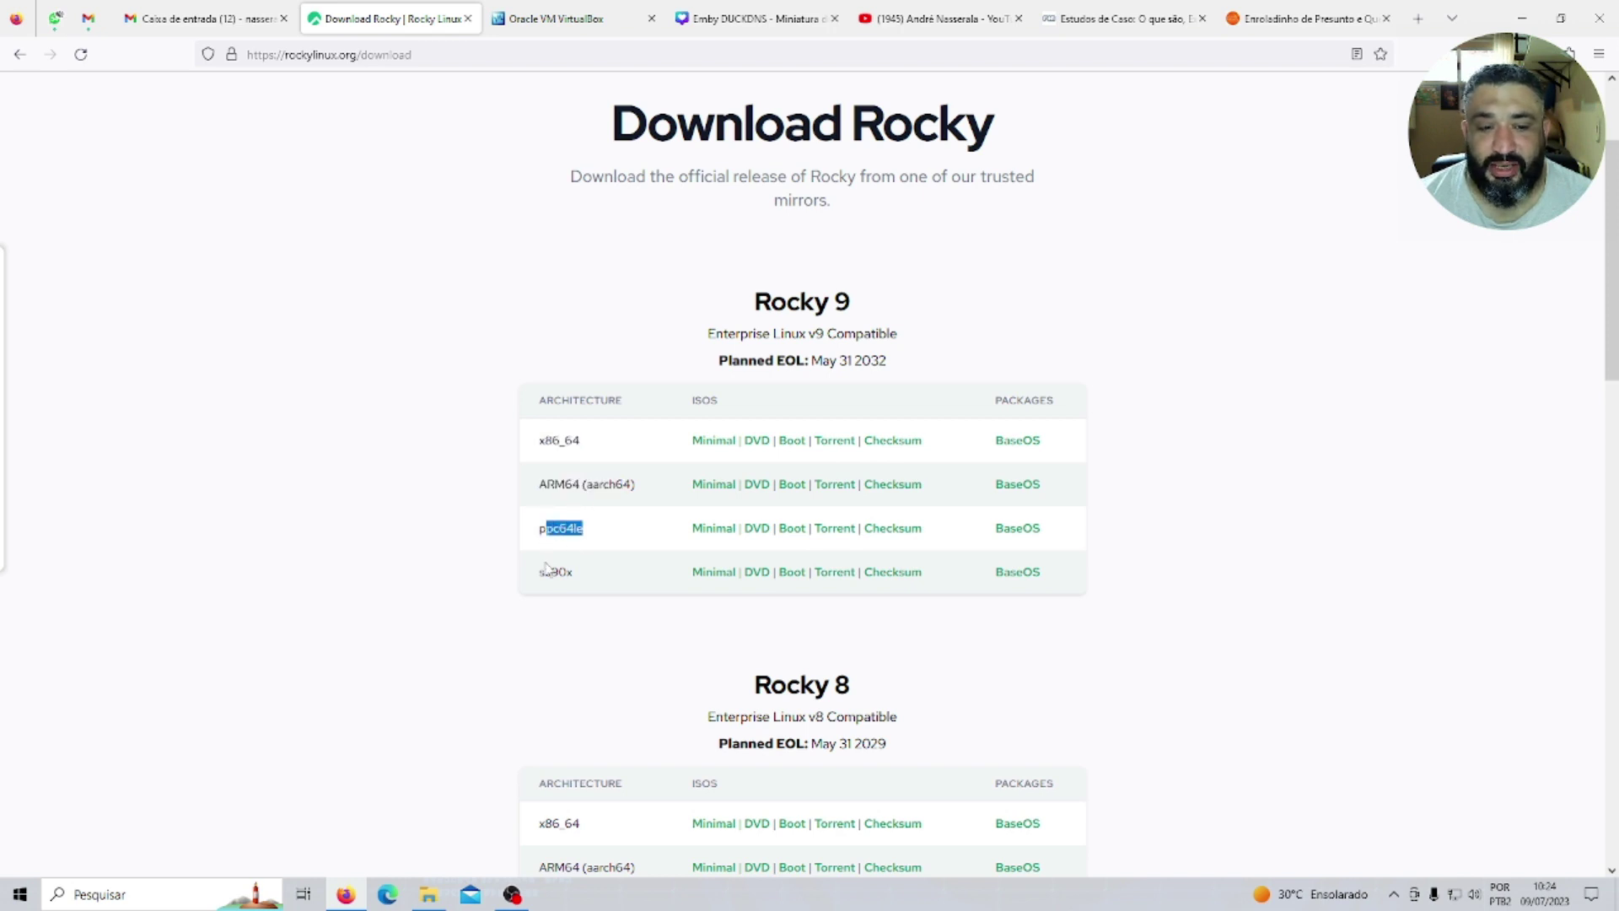
click(548, 573)
double_click(548, 574)
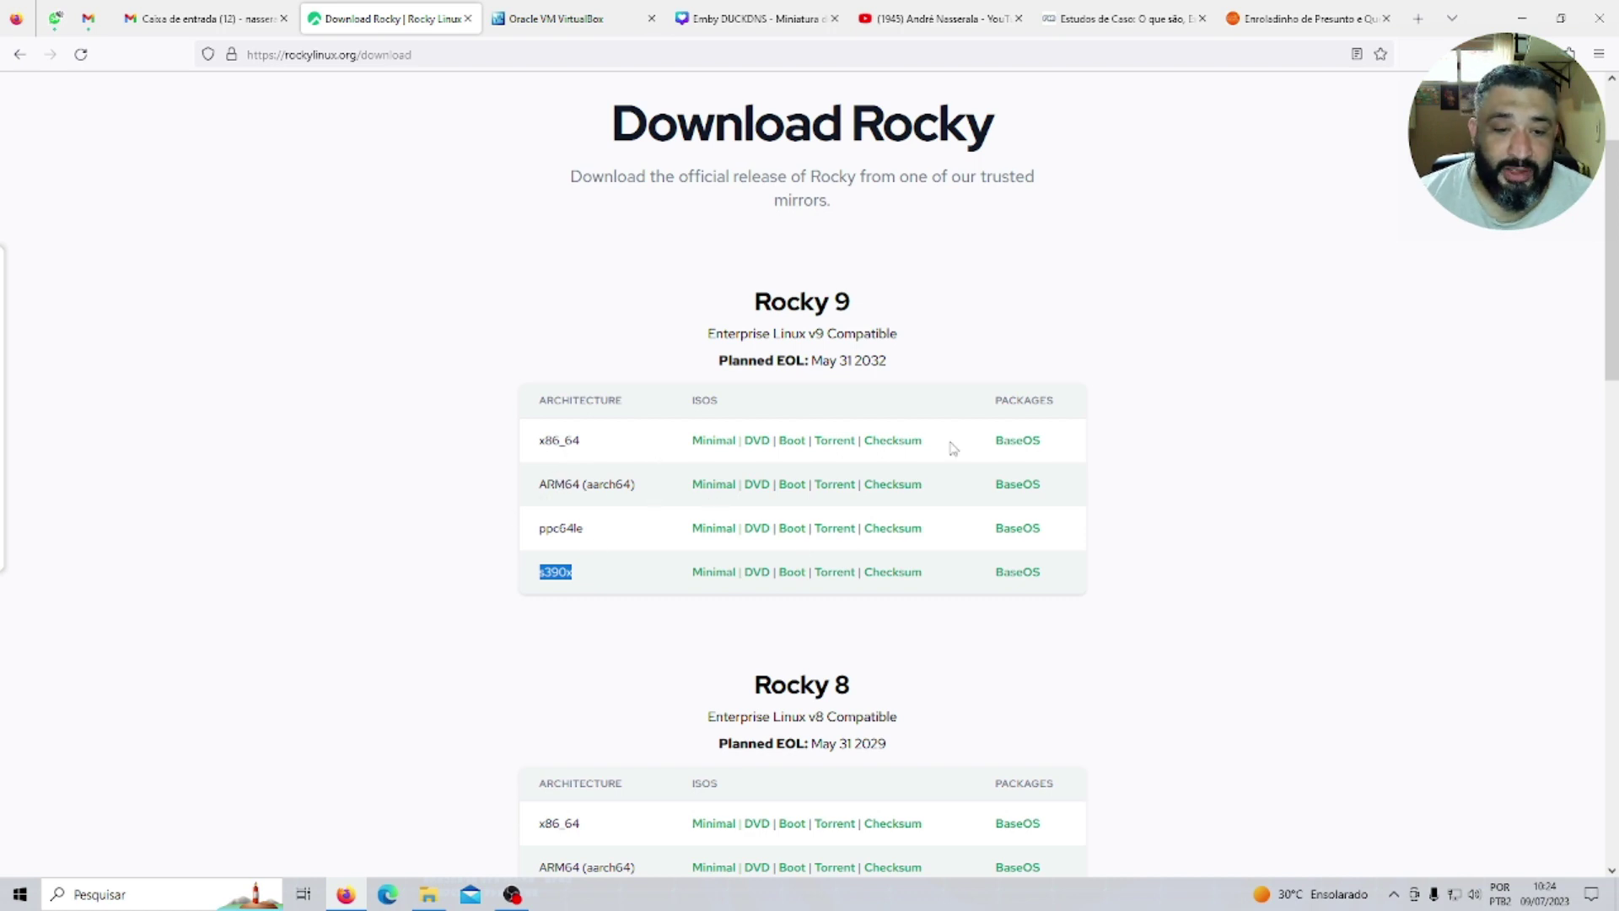
double_click(546, 441)
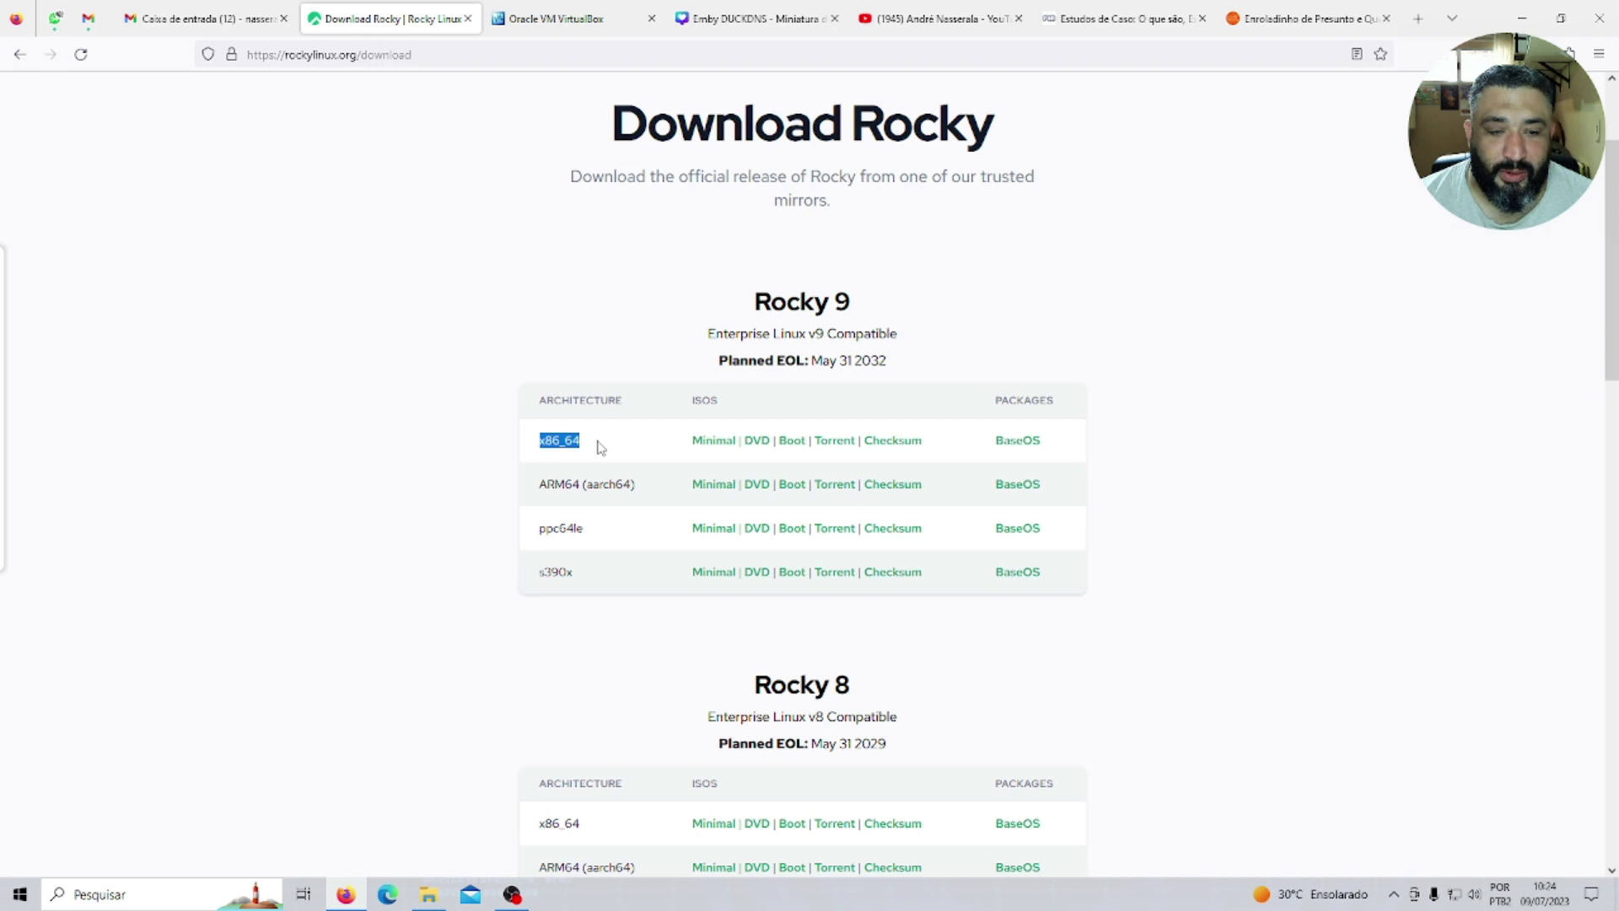
click(708, 447)
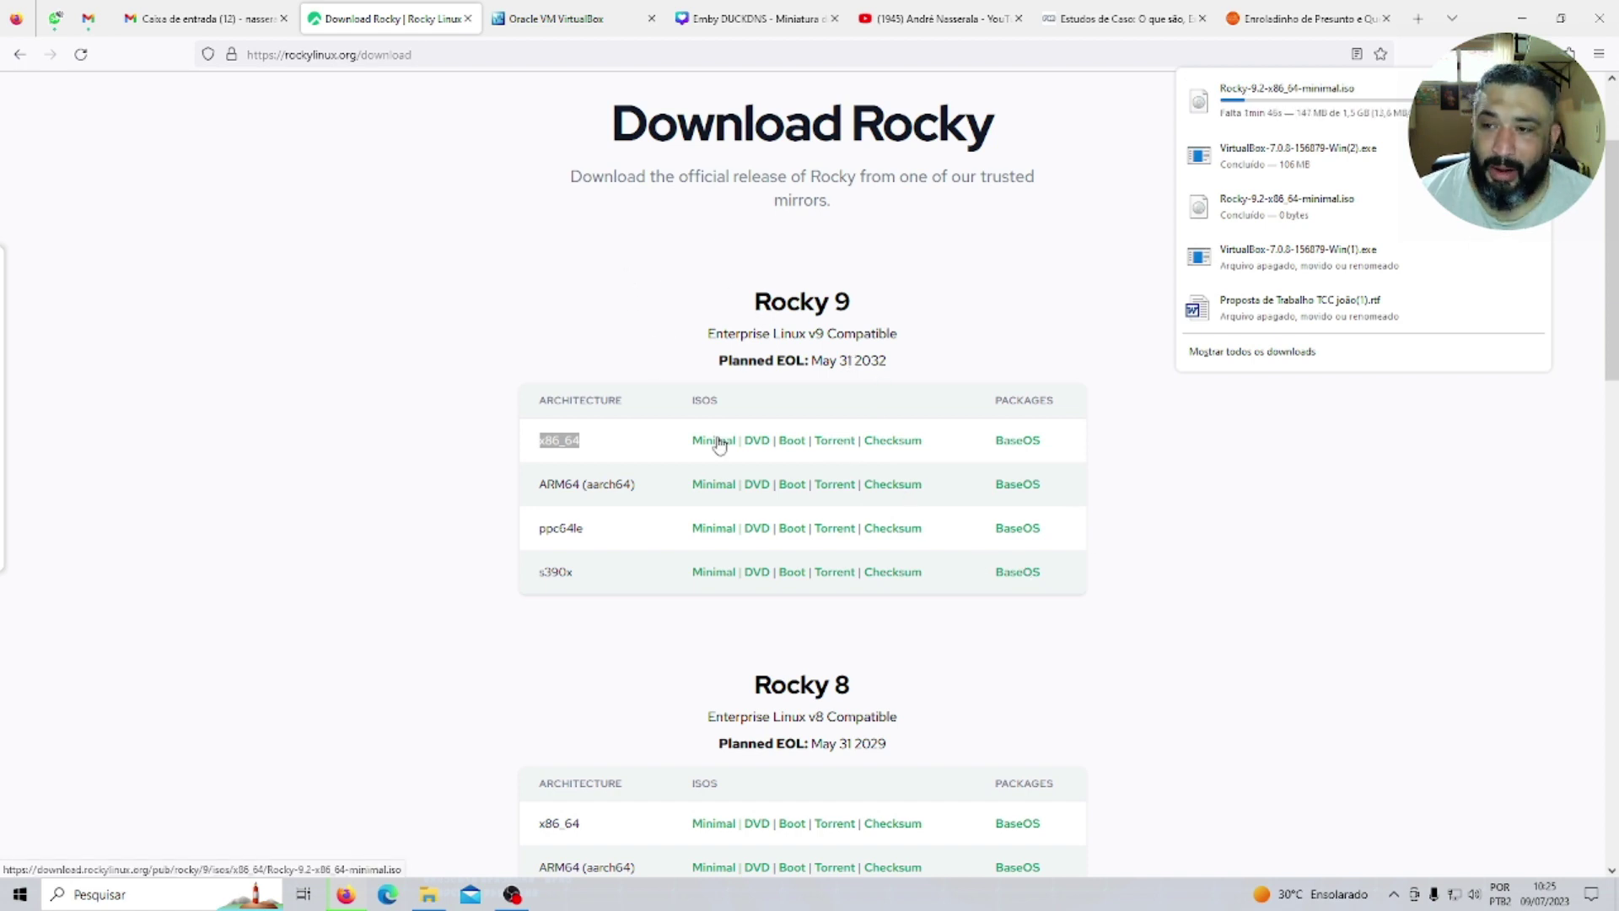
Switch to the VirtualBox.org browser tab while the Rocky minimal ISO downloads.
click(581, 33)
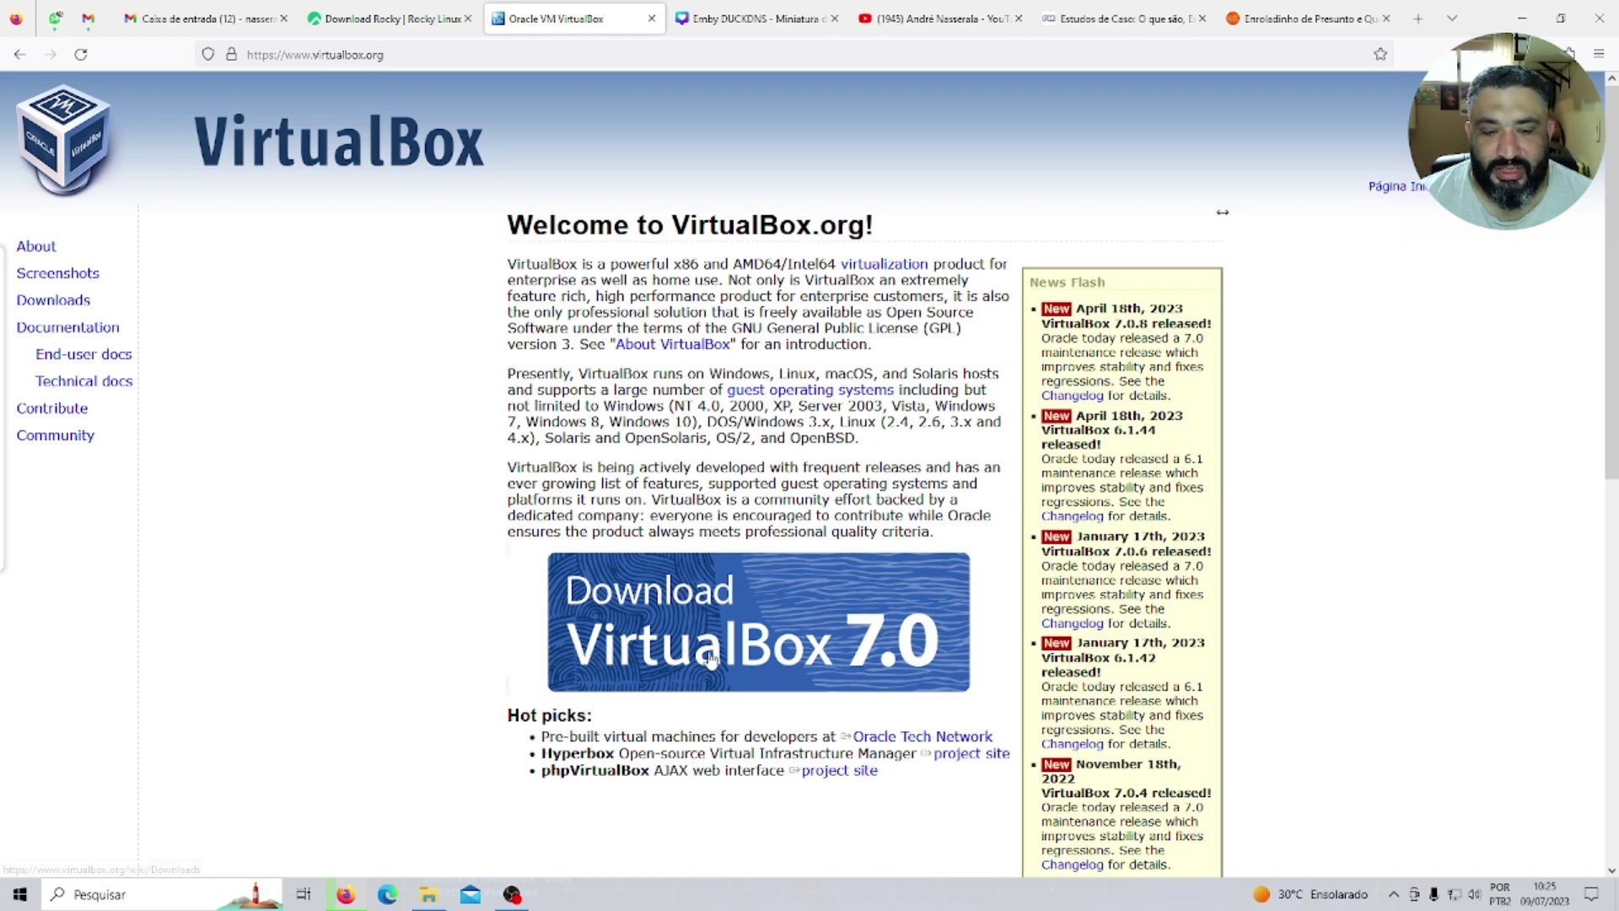
Download the VirtualBox 7.0.8 installer for Windows hosts, then return to File Explorer.
click(720, 639)
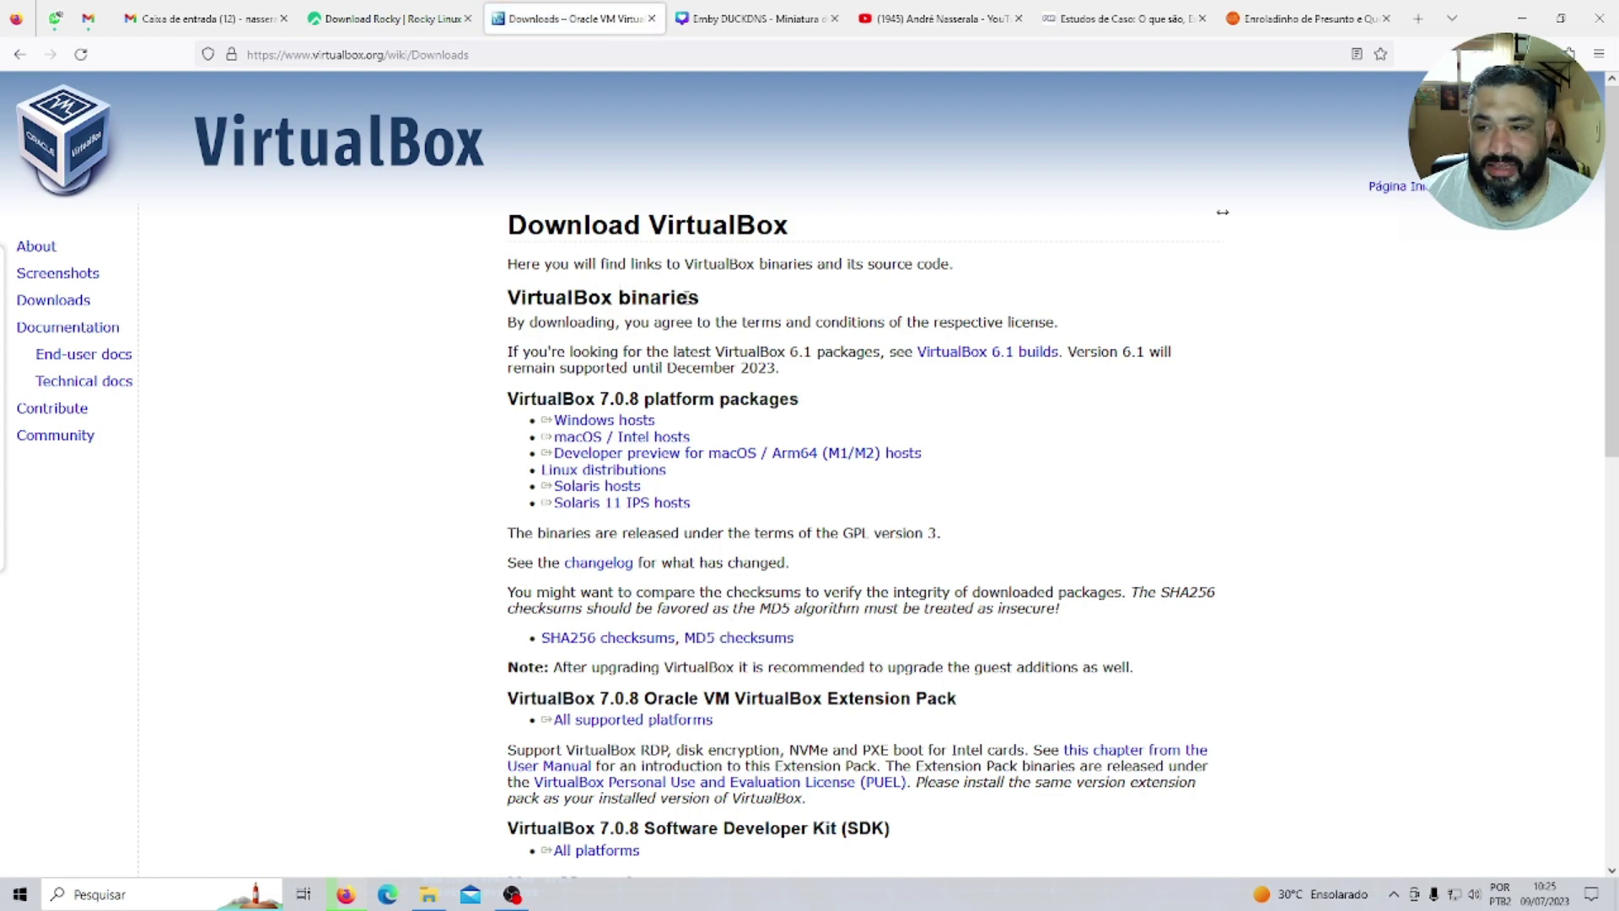
drag(694, 481, 633, 430)
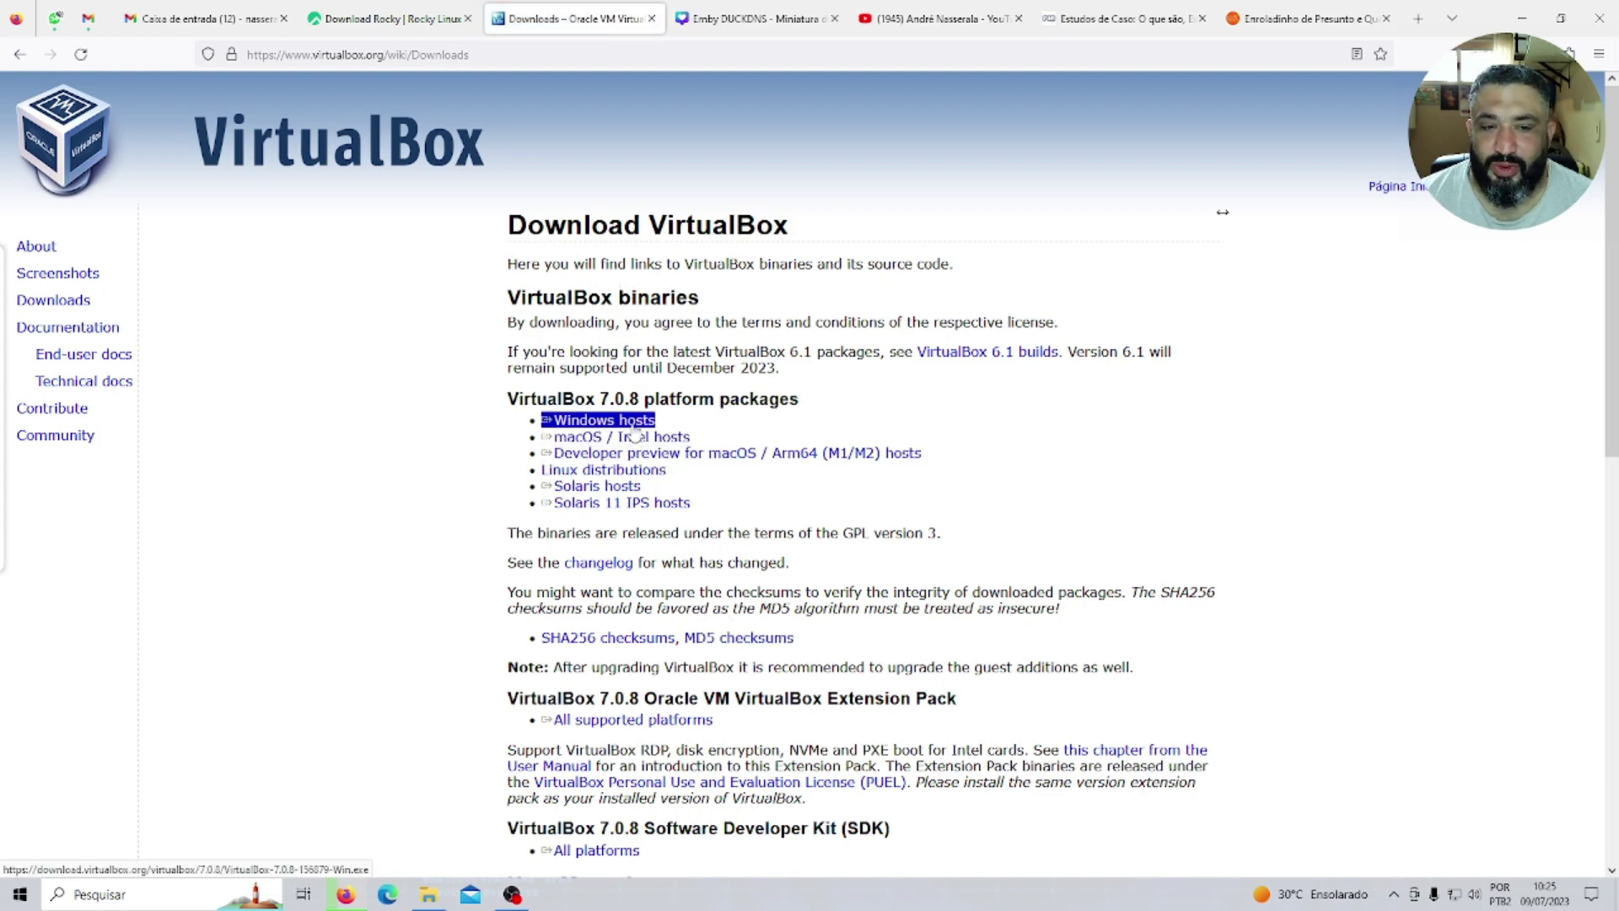
click(631, 427)
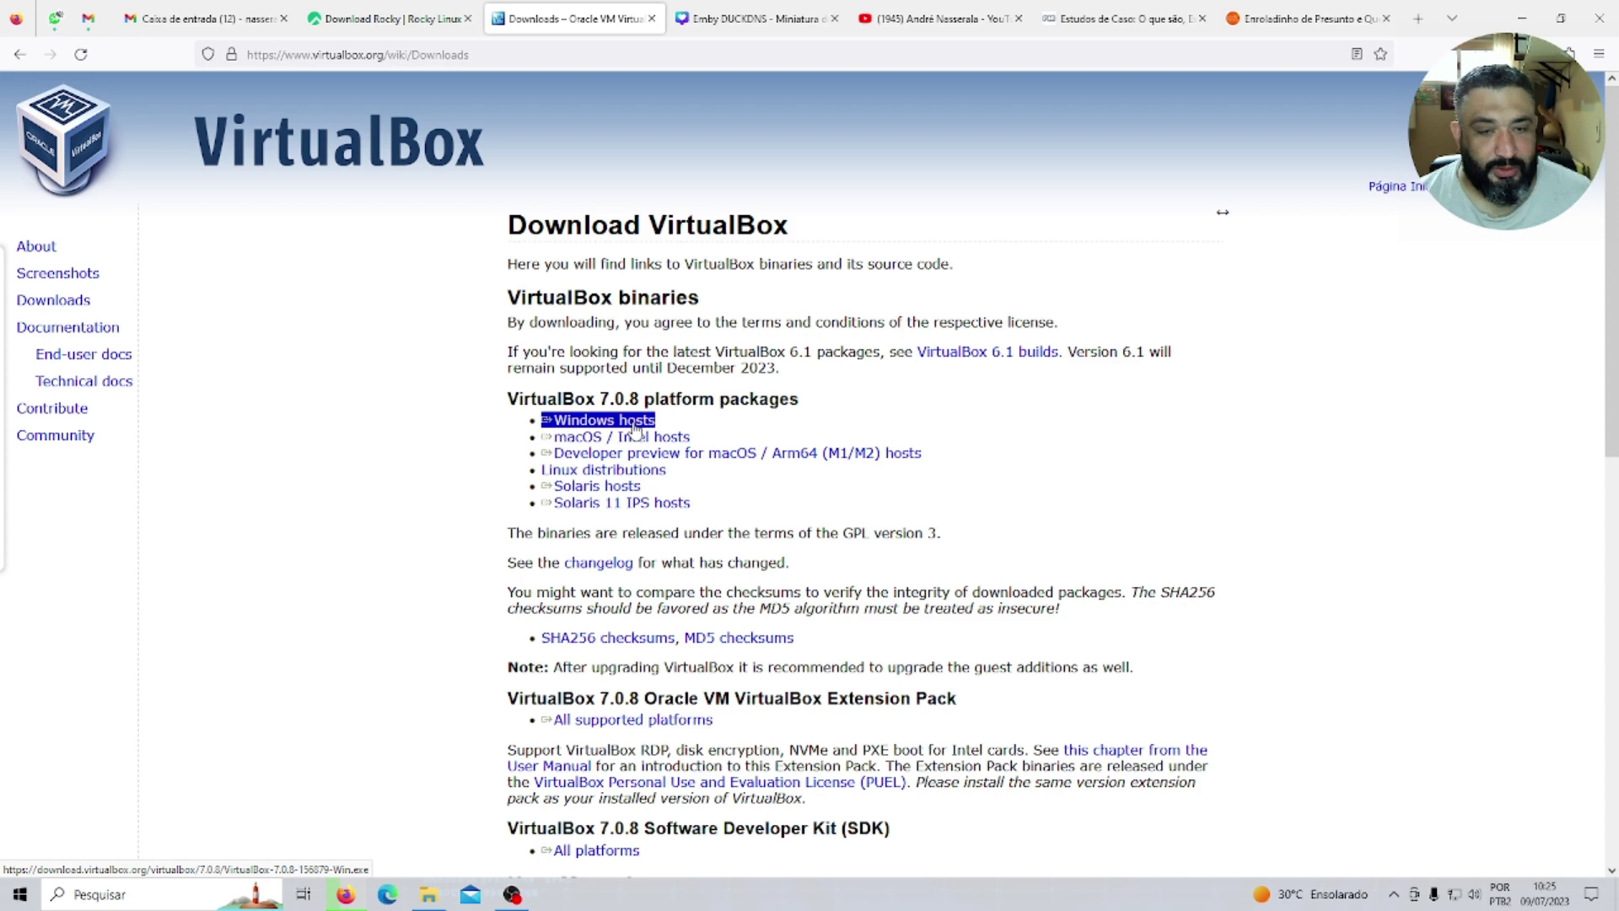
key(alt+Tab)
key(alt+Tab)
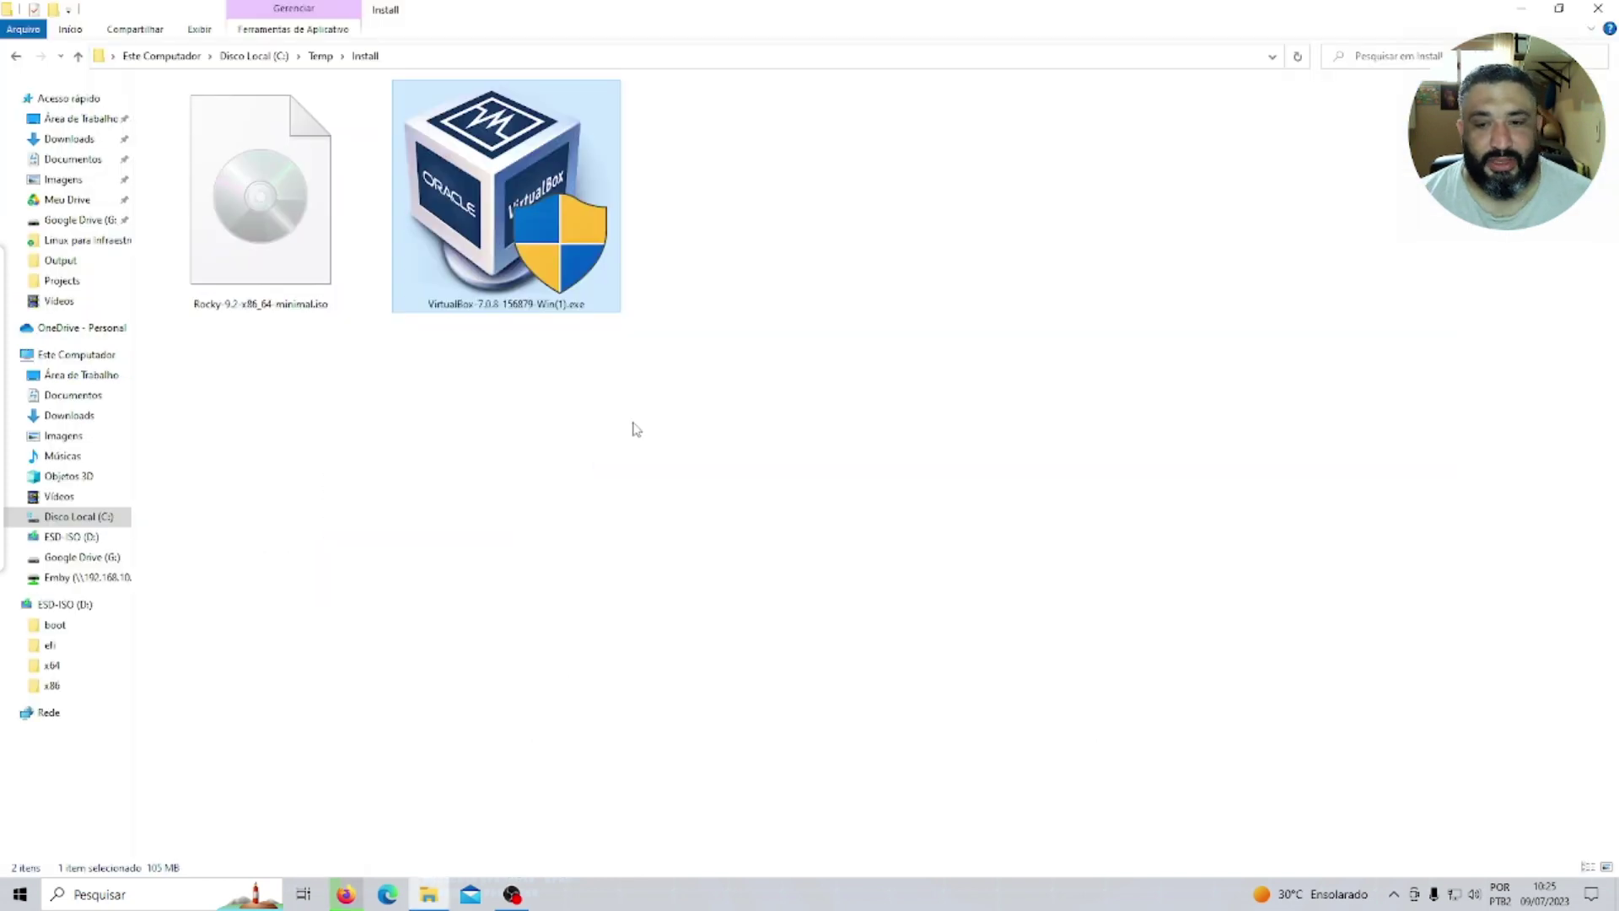
Launch VirtualBox-7.0.8-156879-Win(1).exe from the Install folder.
click(258, 313)
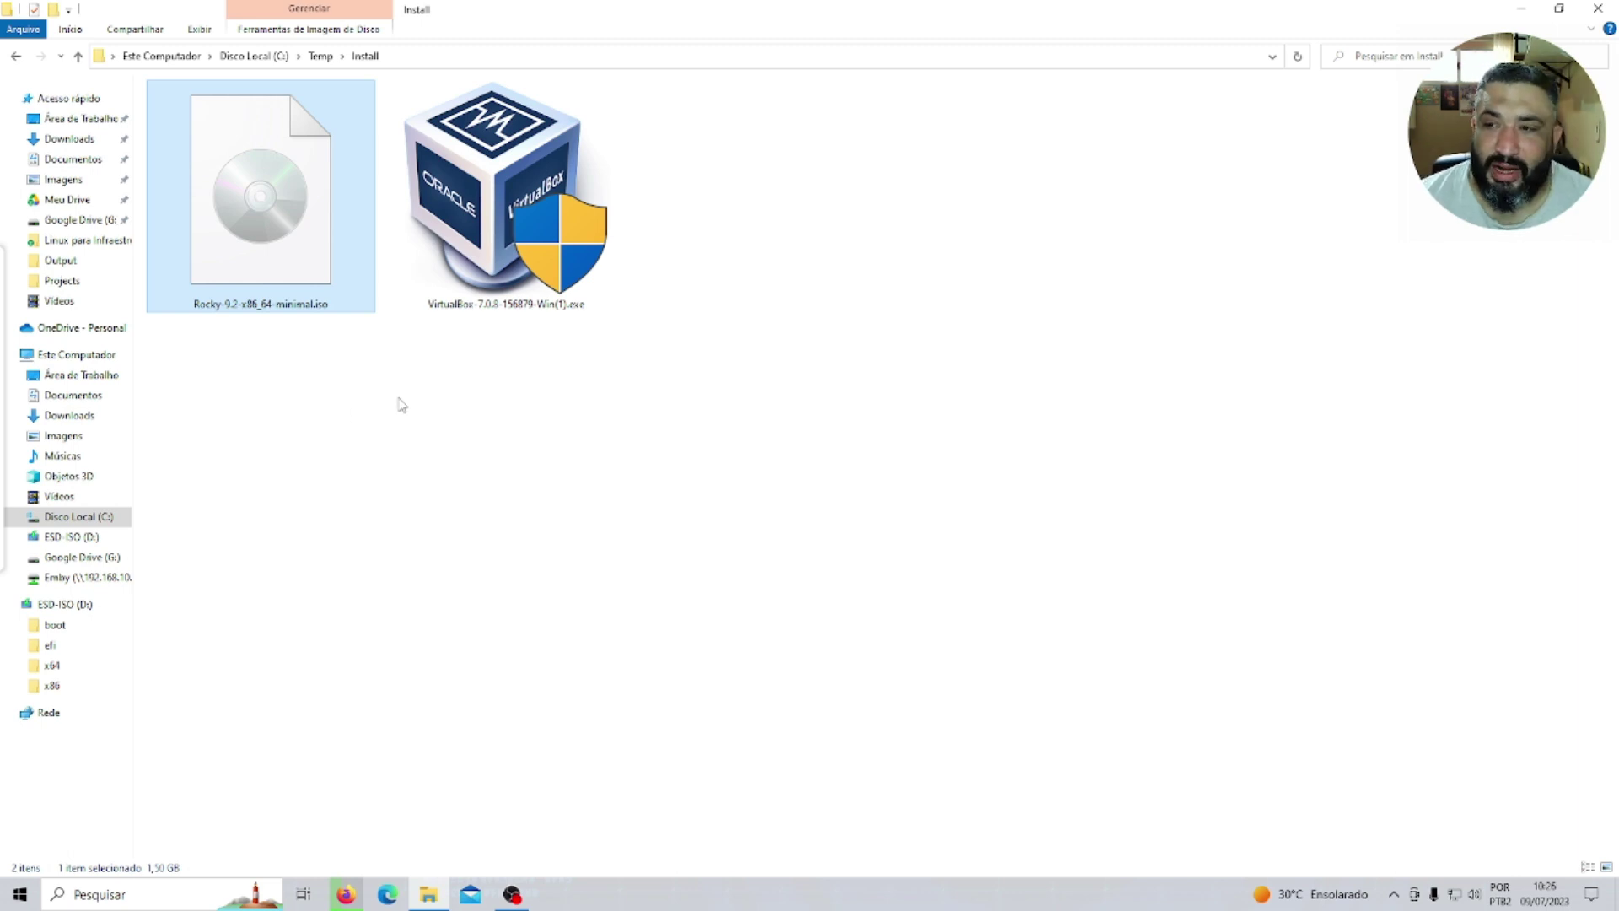
click(493, 270)
double_click(493, 270)
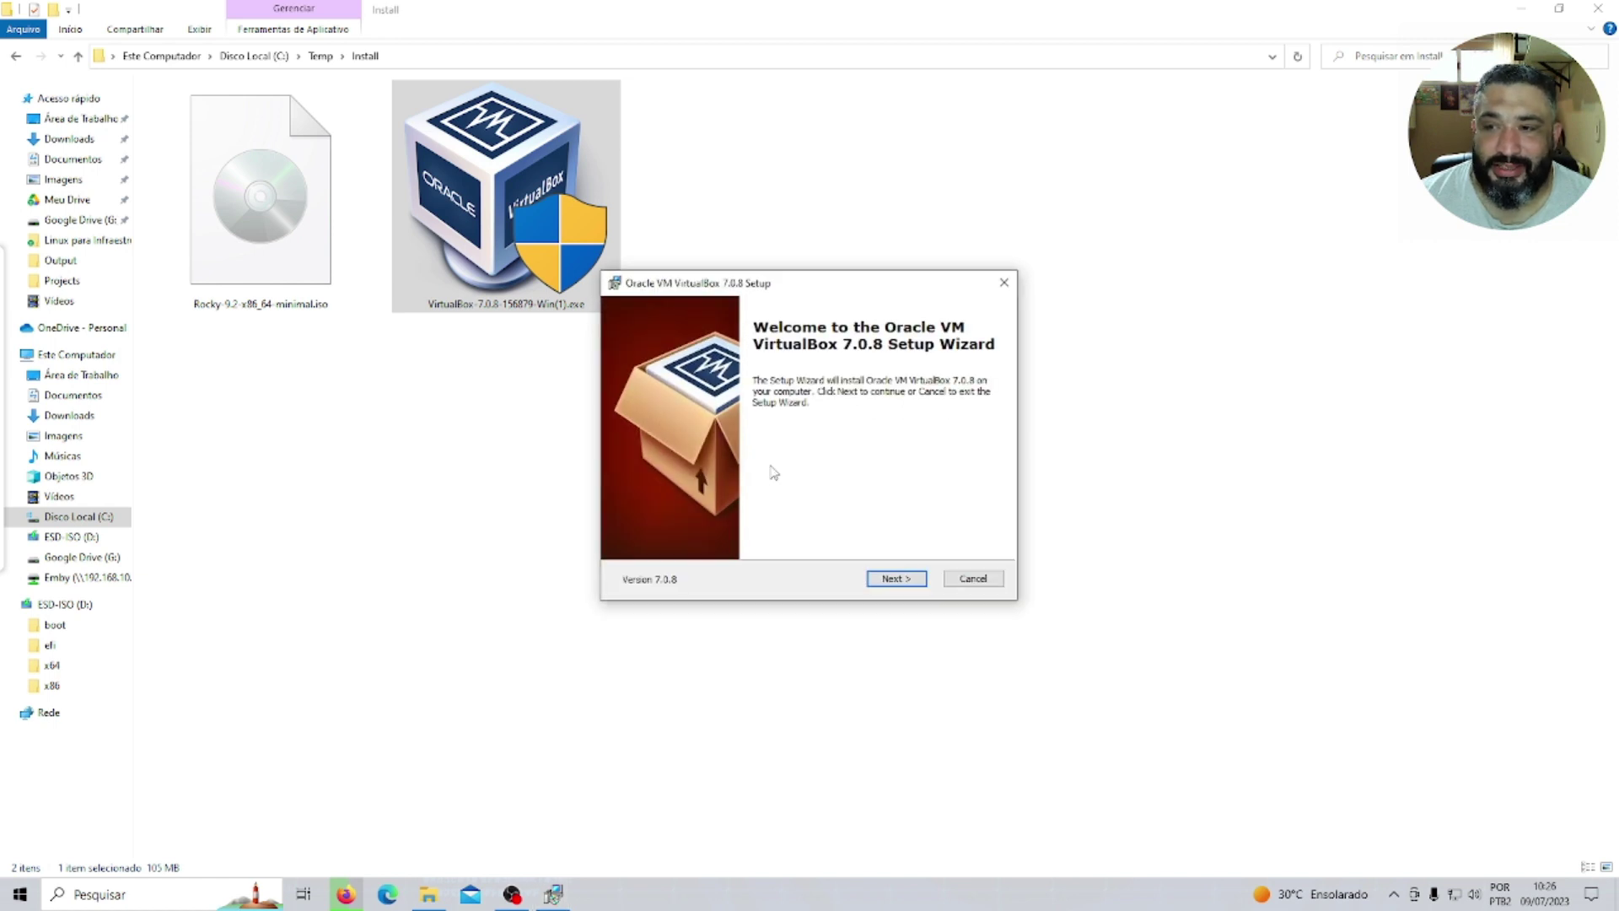
Install VirtualBox 7.0.8 with default features, accepting the network and Python dependency warnings.
click(892, 578)
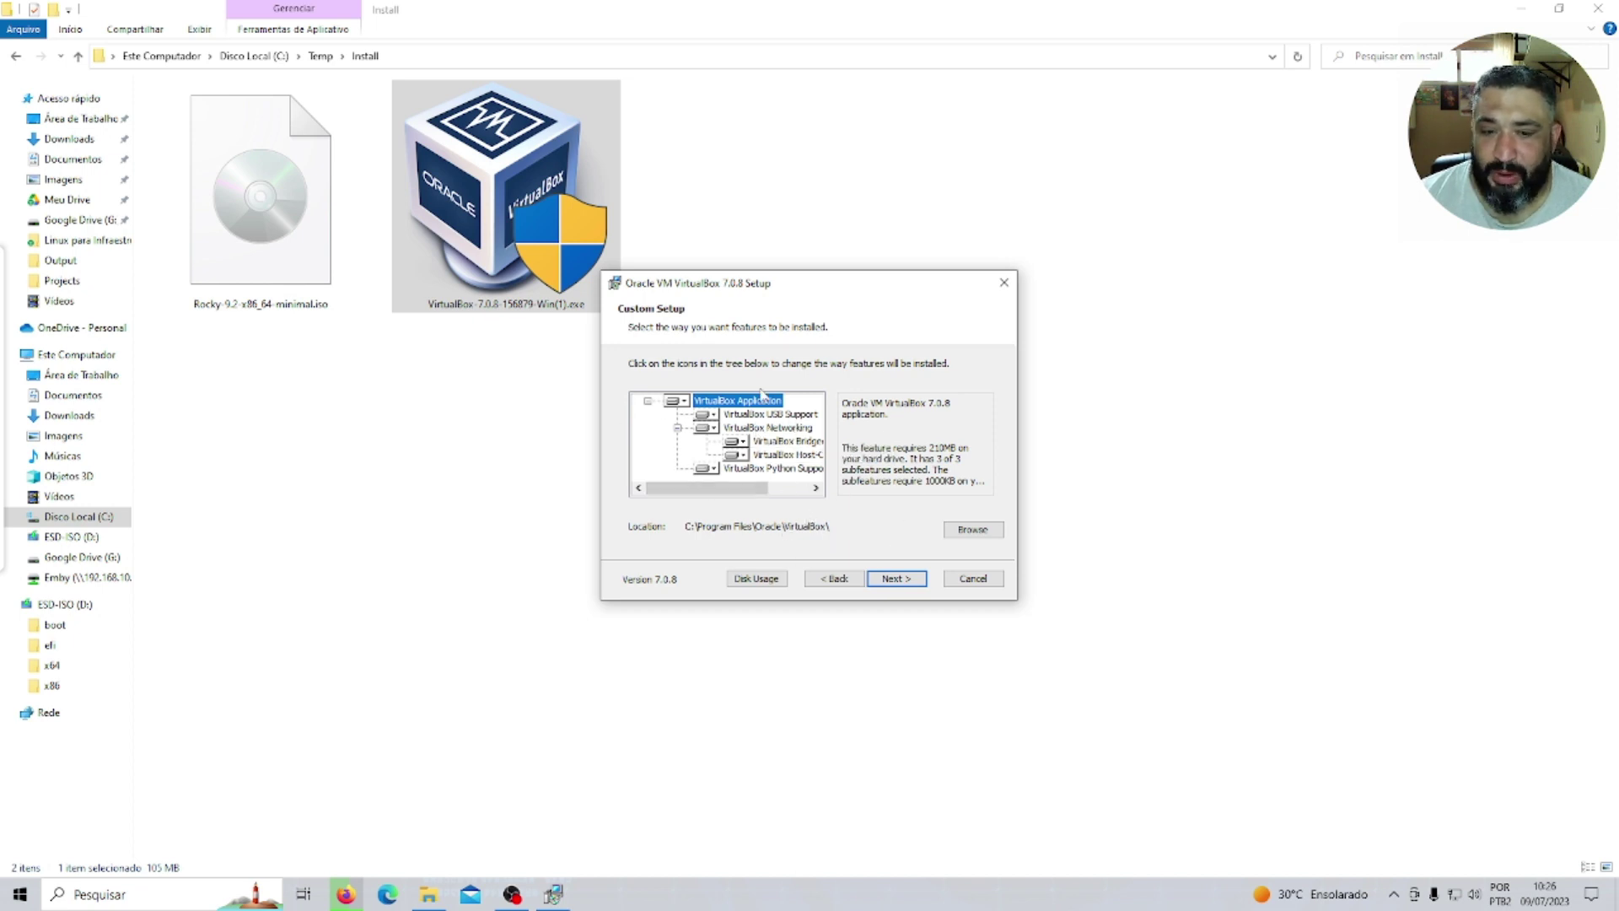
click(893, 578)
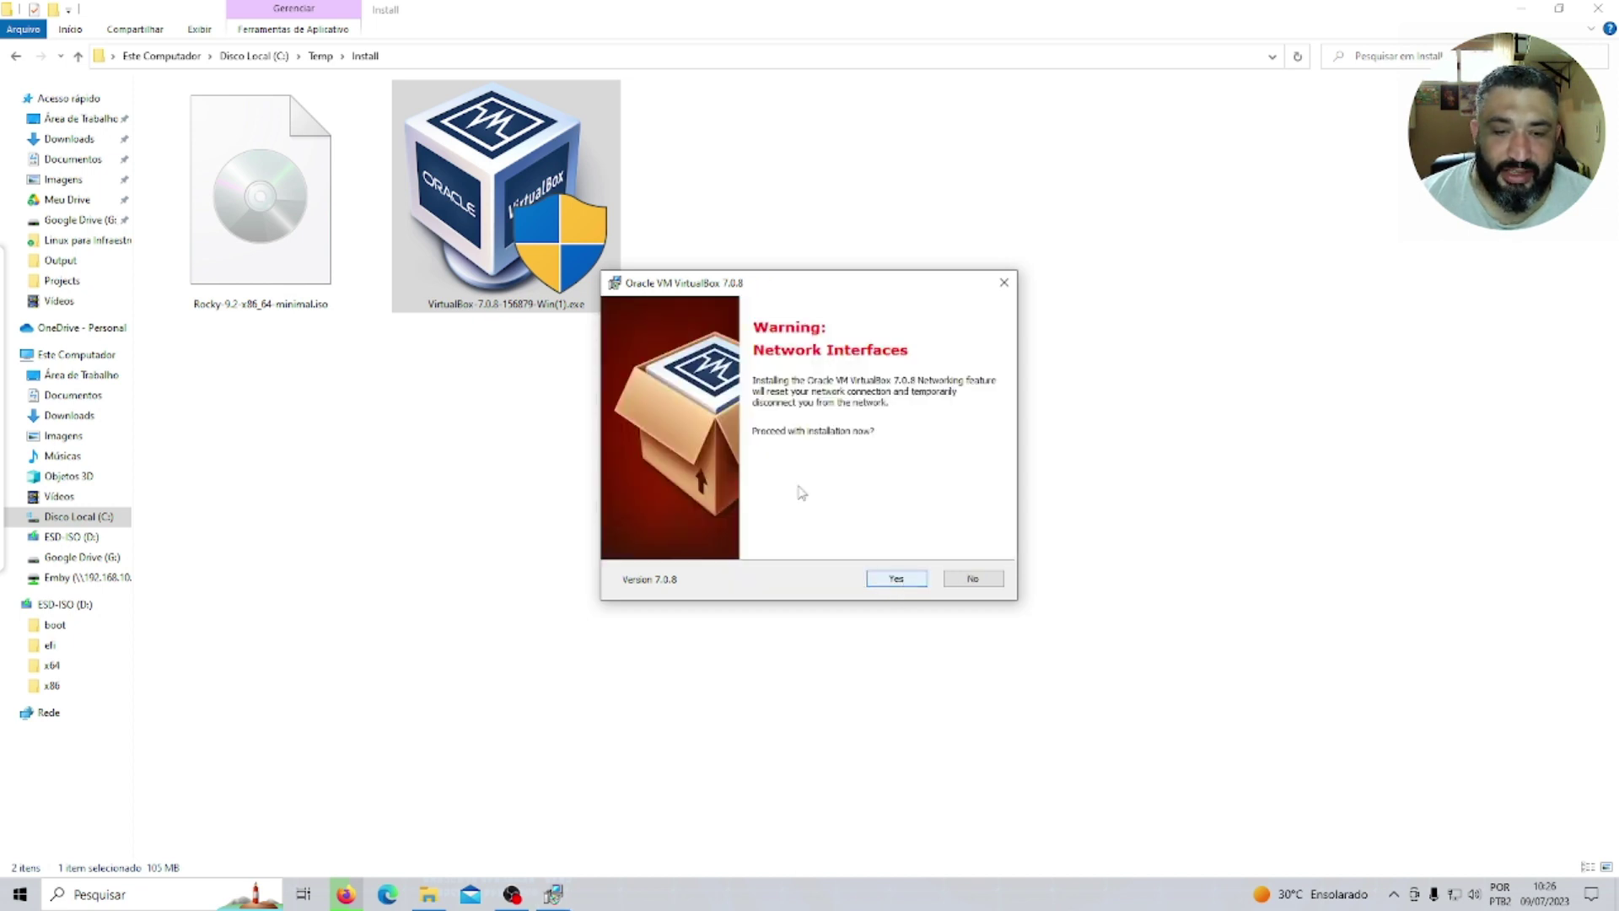
click(887, 579)
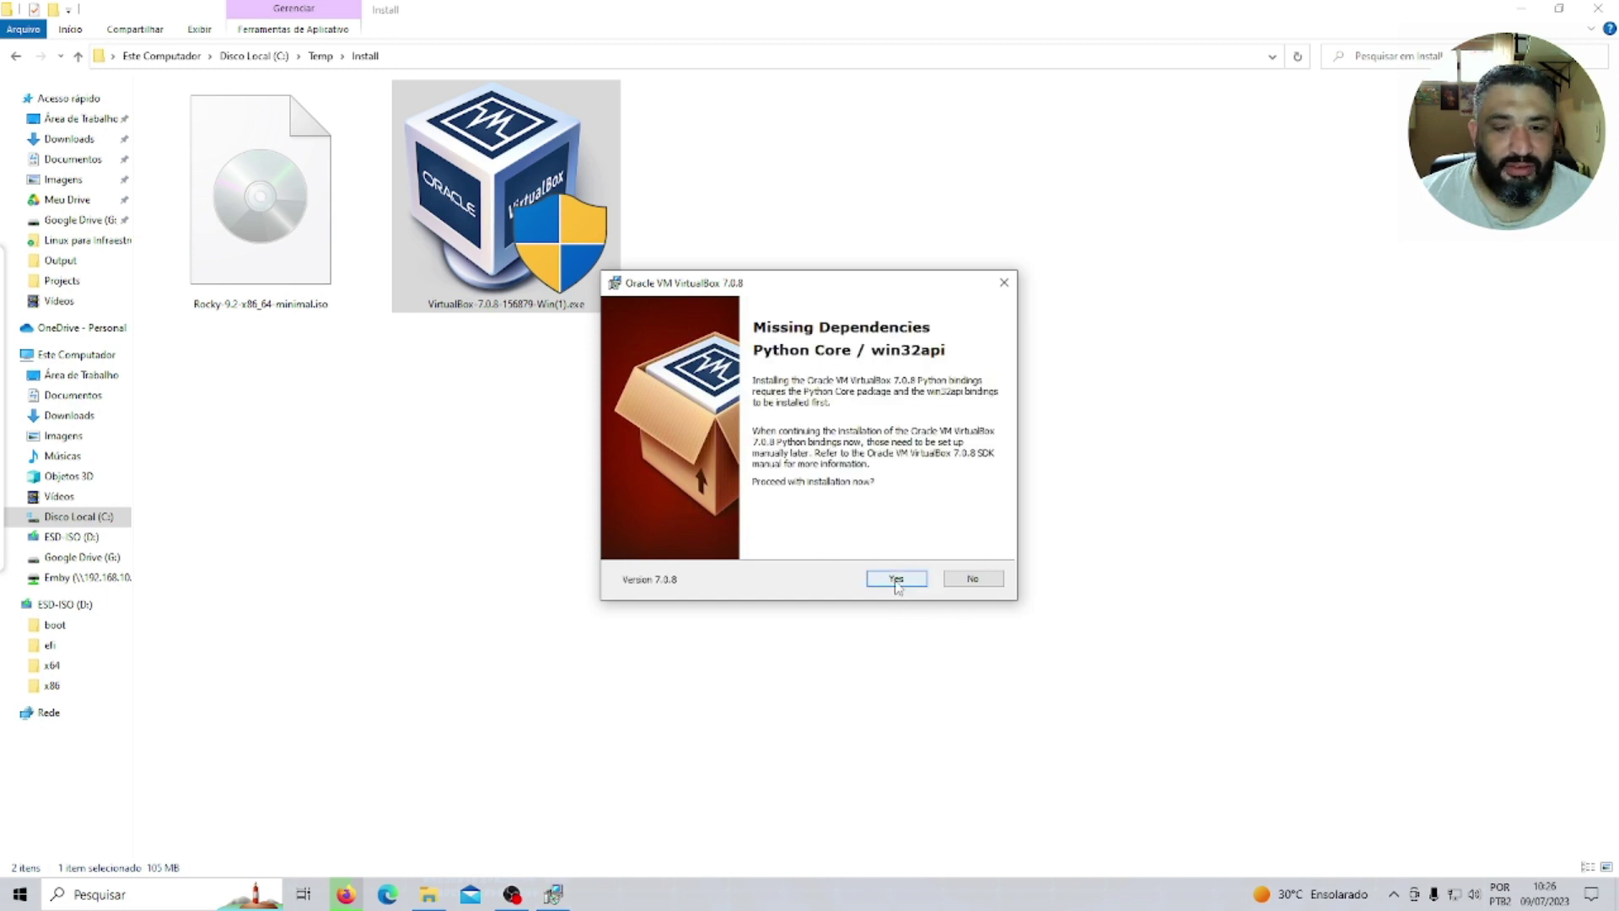
click(895, 575)
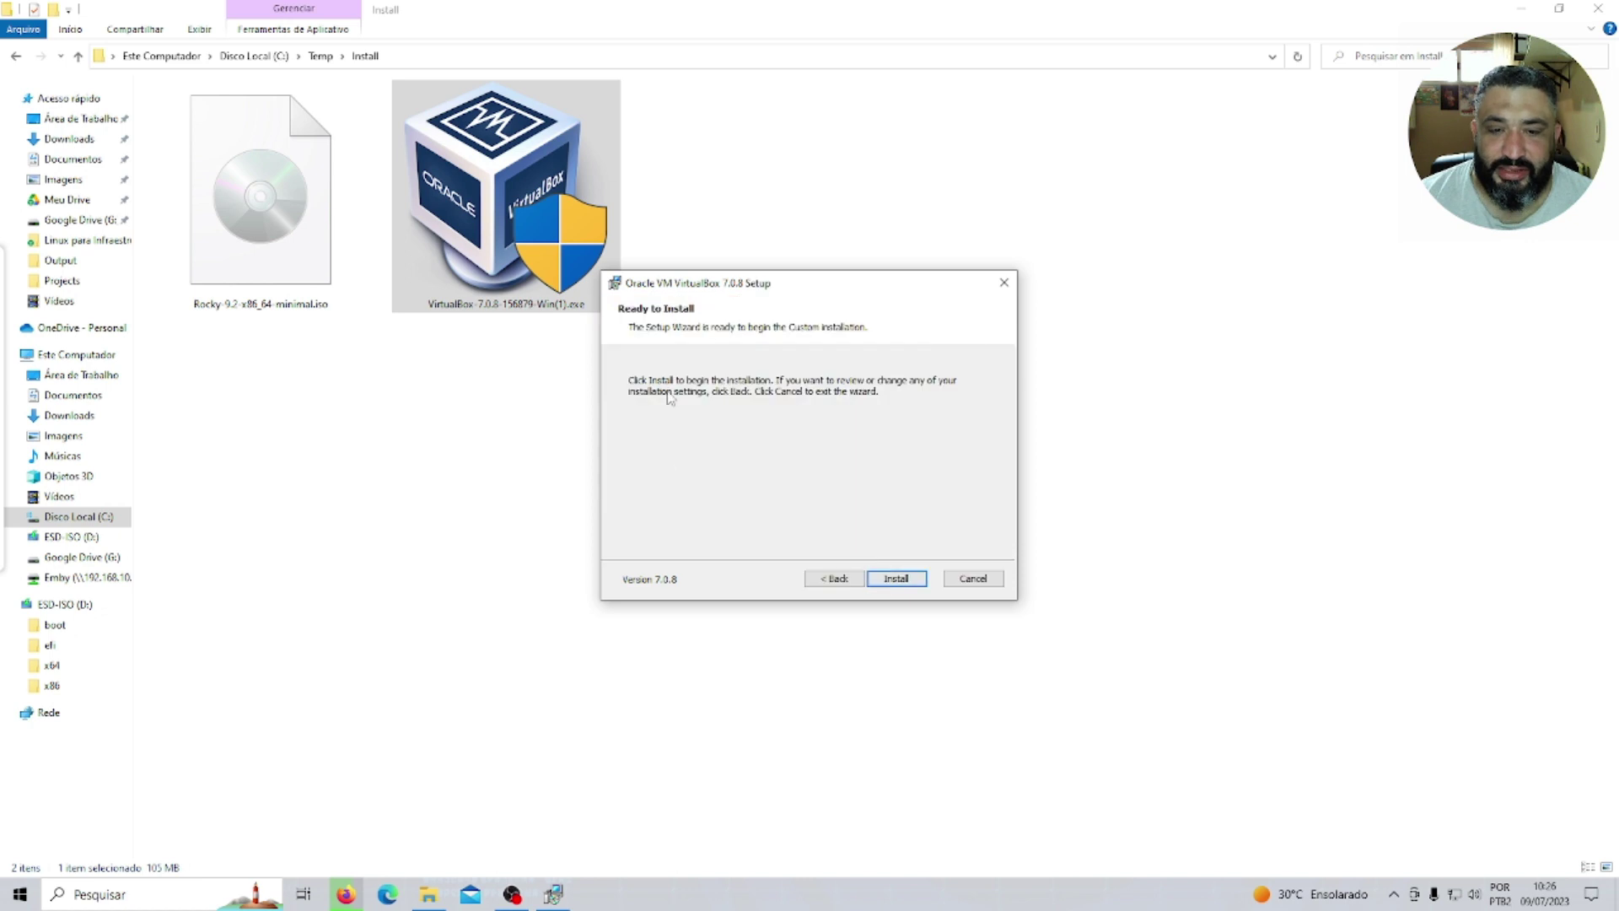
click(897, 579)
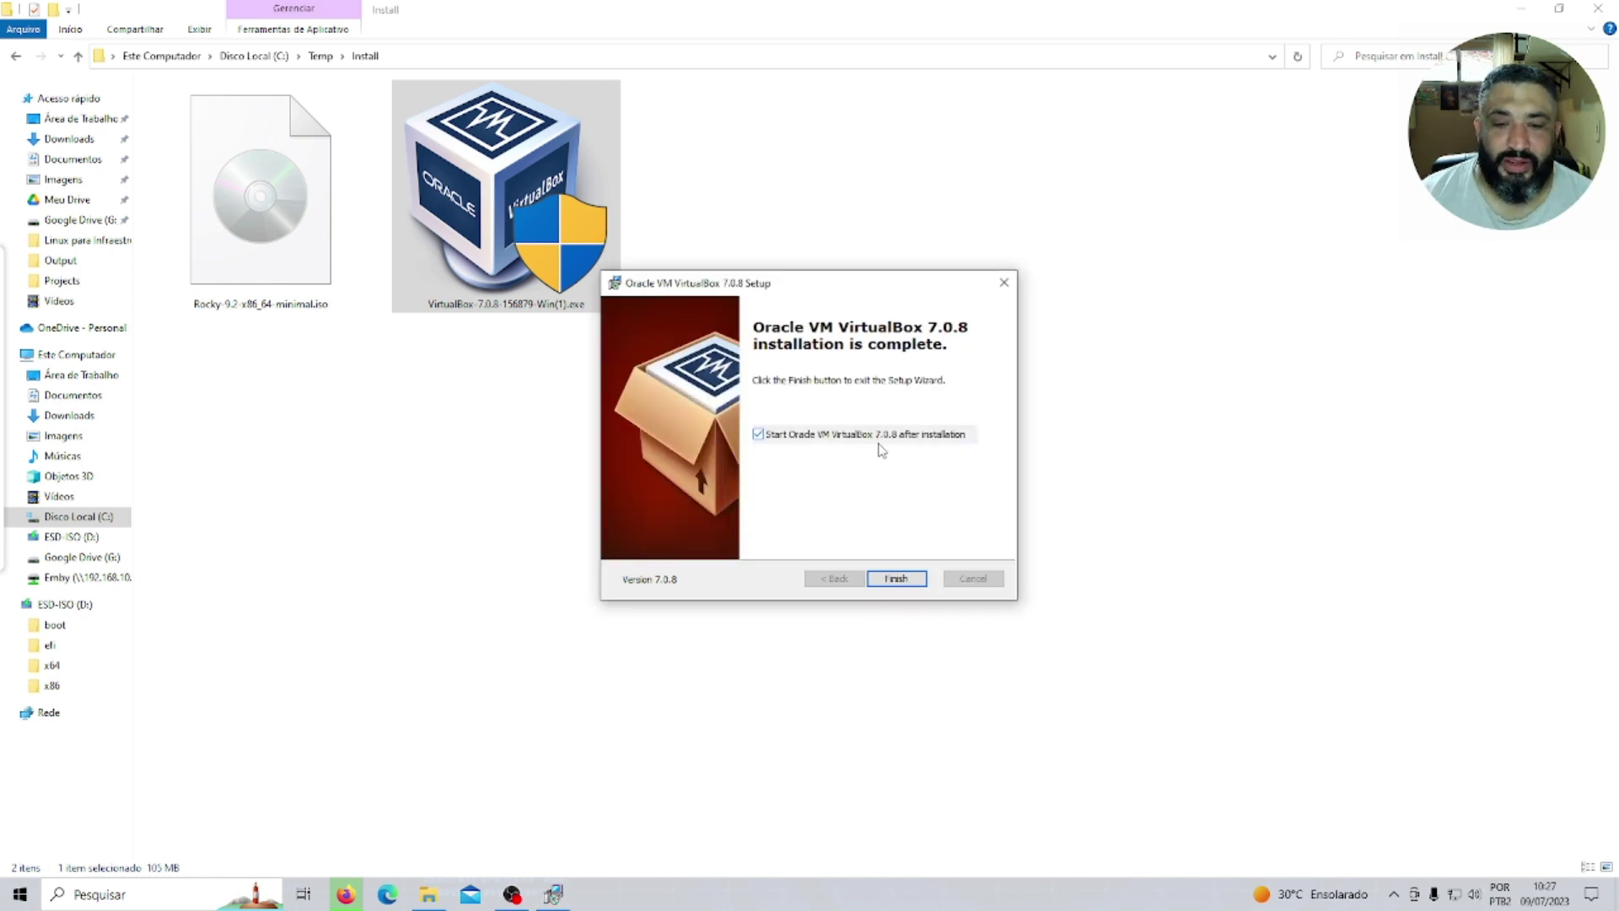
click(897, 579)
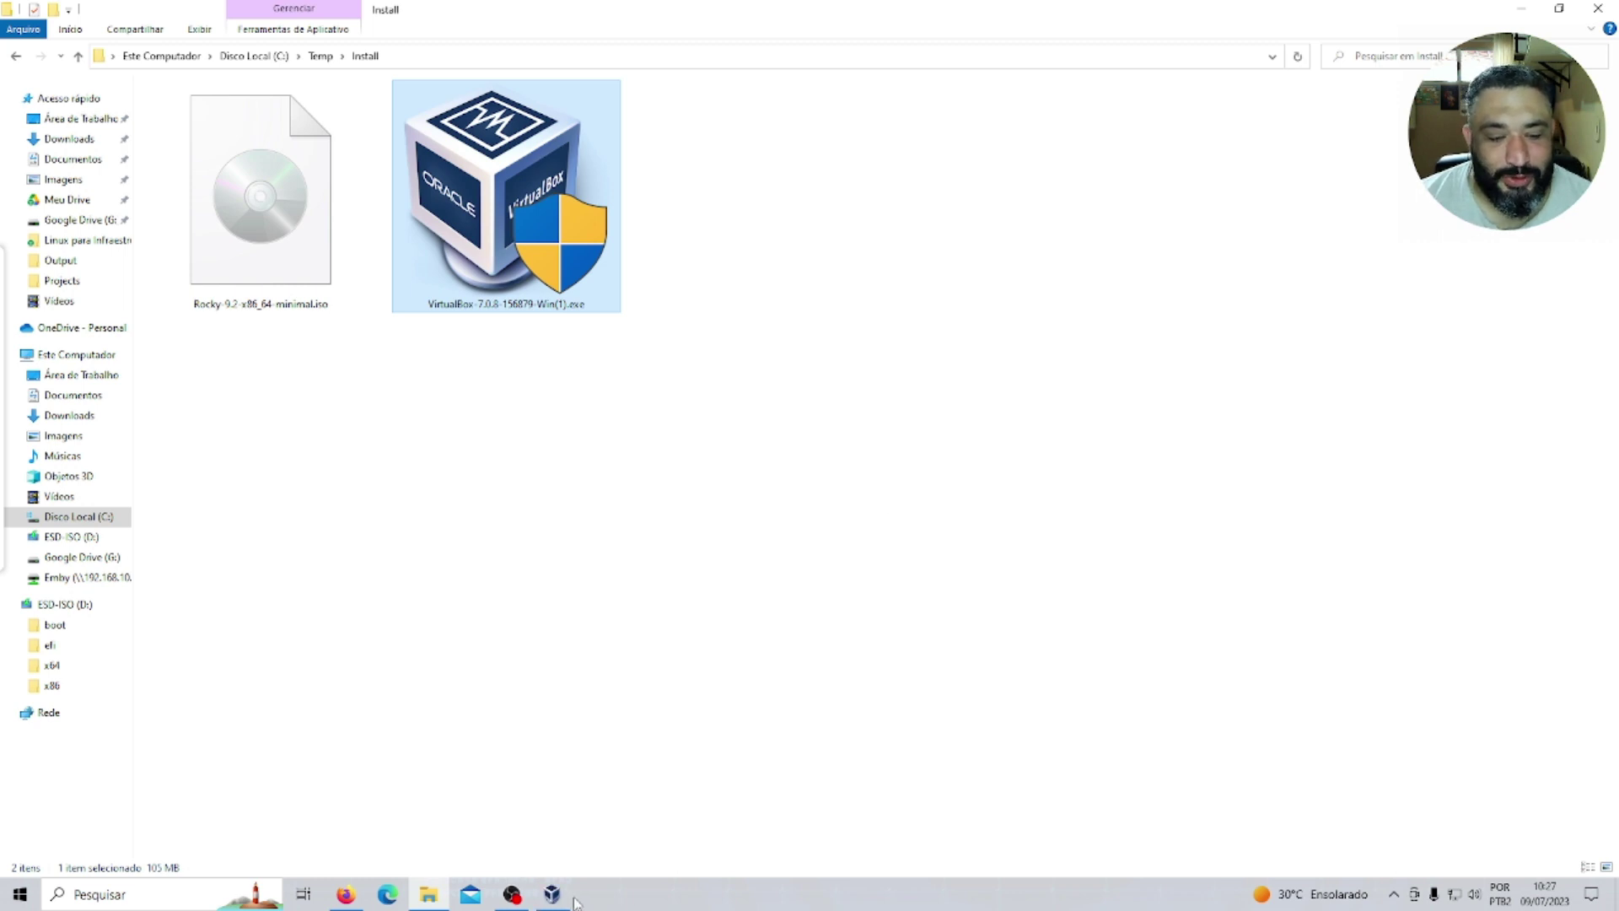
Bring VirtualBox Manager forward and begin a new virtual machine with Novo.
click(553, 894)
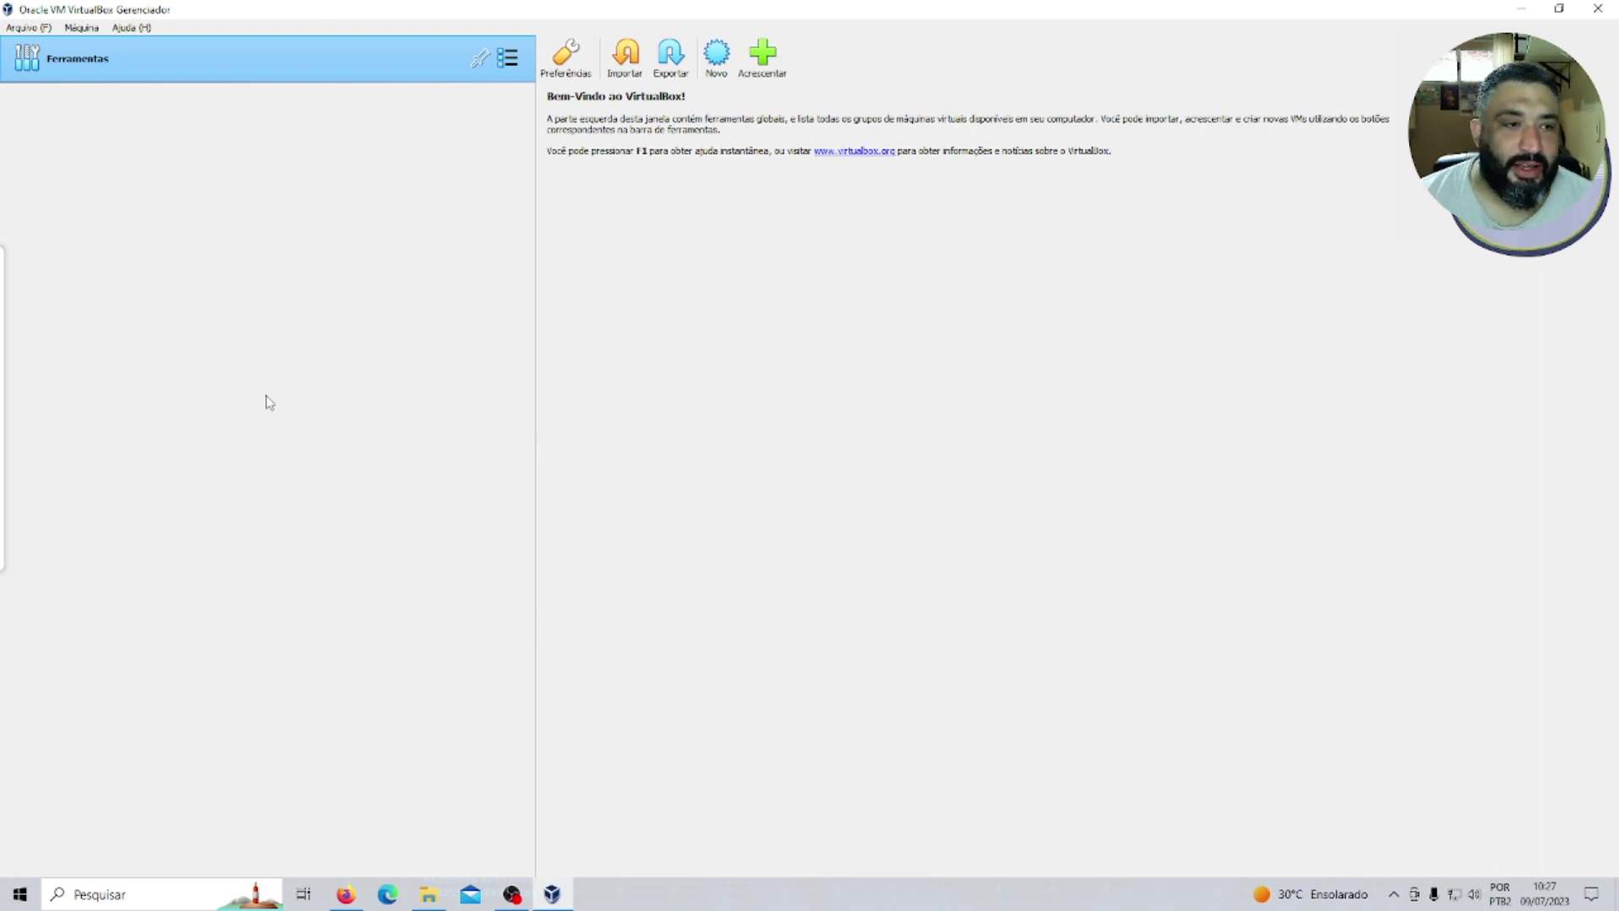
click(716, 54)
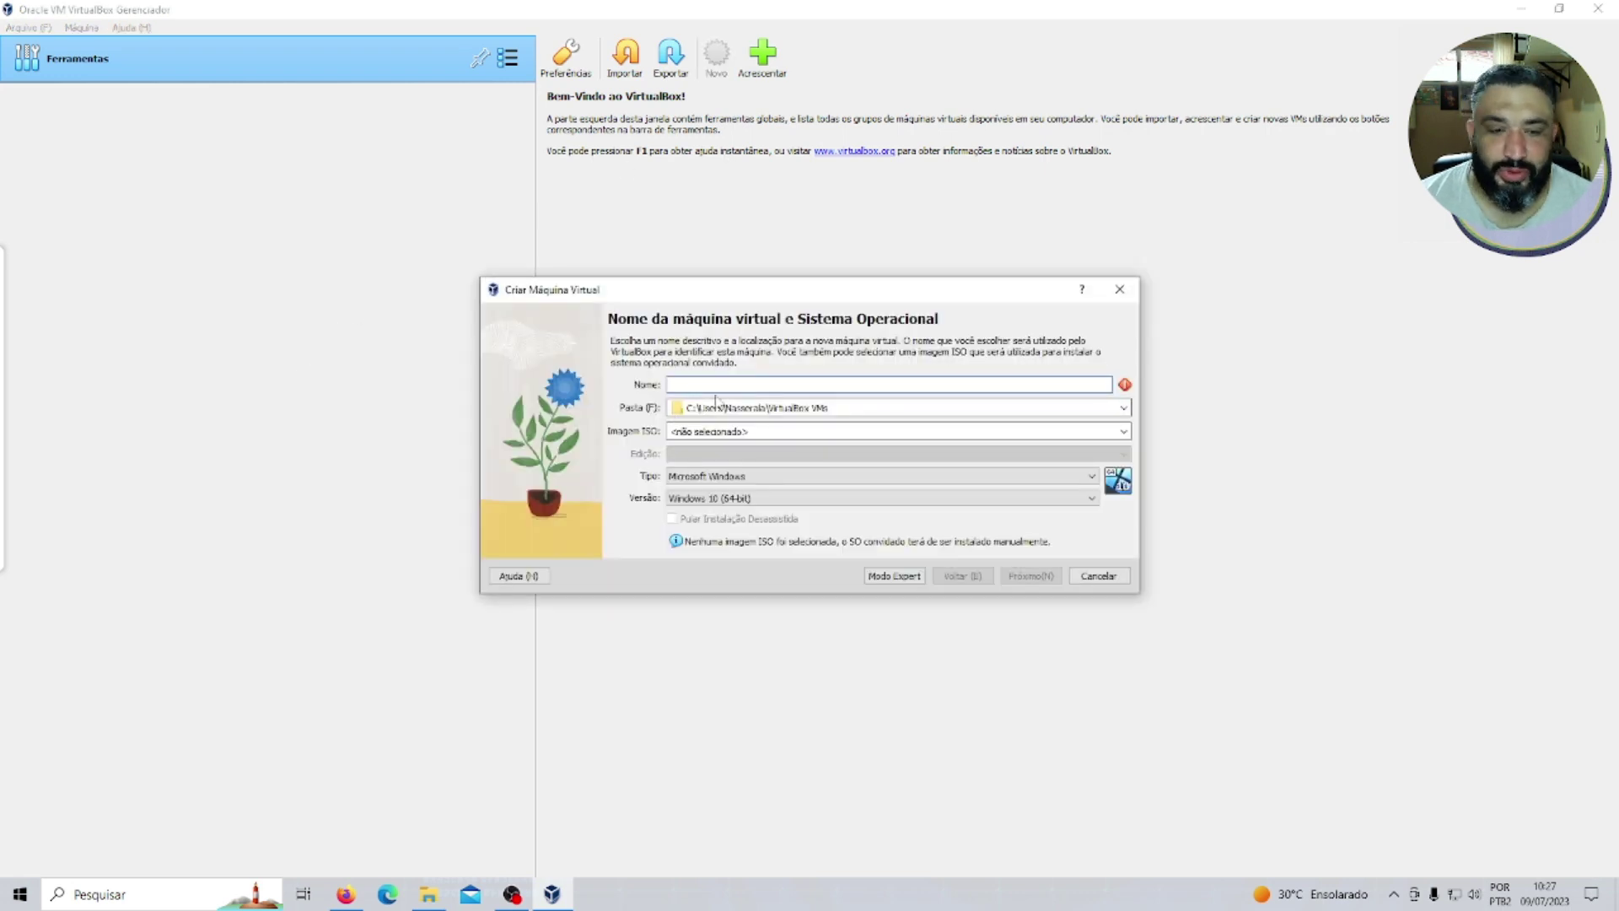
Name the VM Rocky_Linux_9, attach the Rocky 9.2 minimal ISO, and skip unattended installation.
click(726, 386)
text(Rocky_)
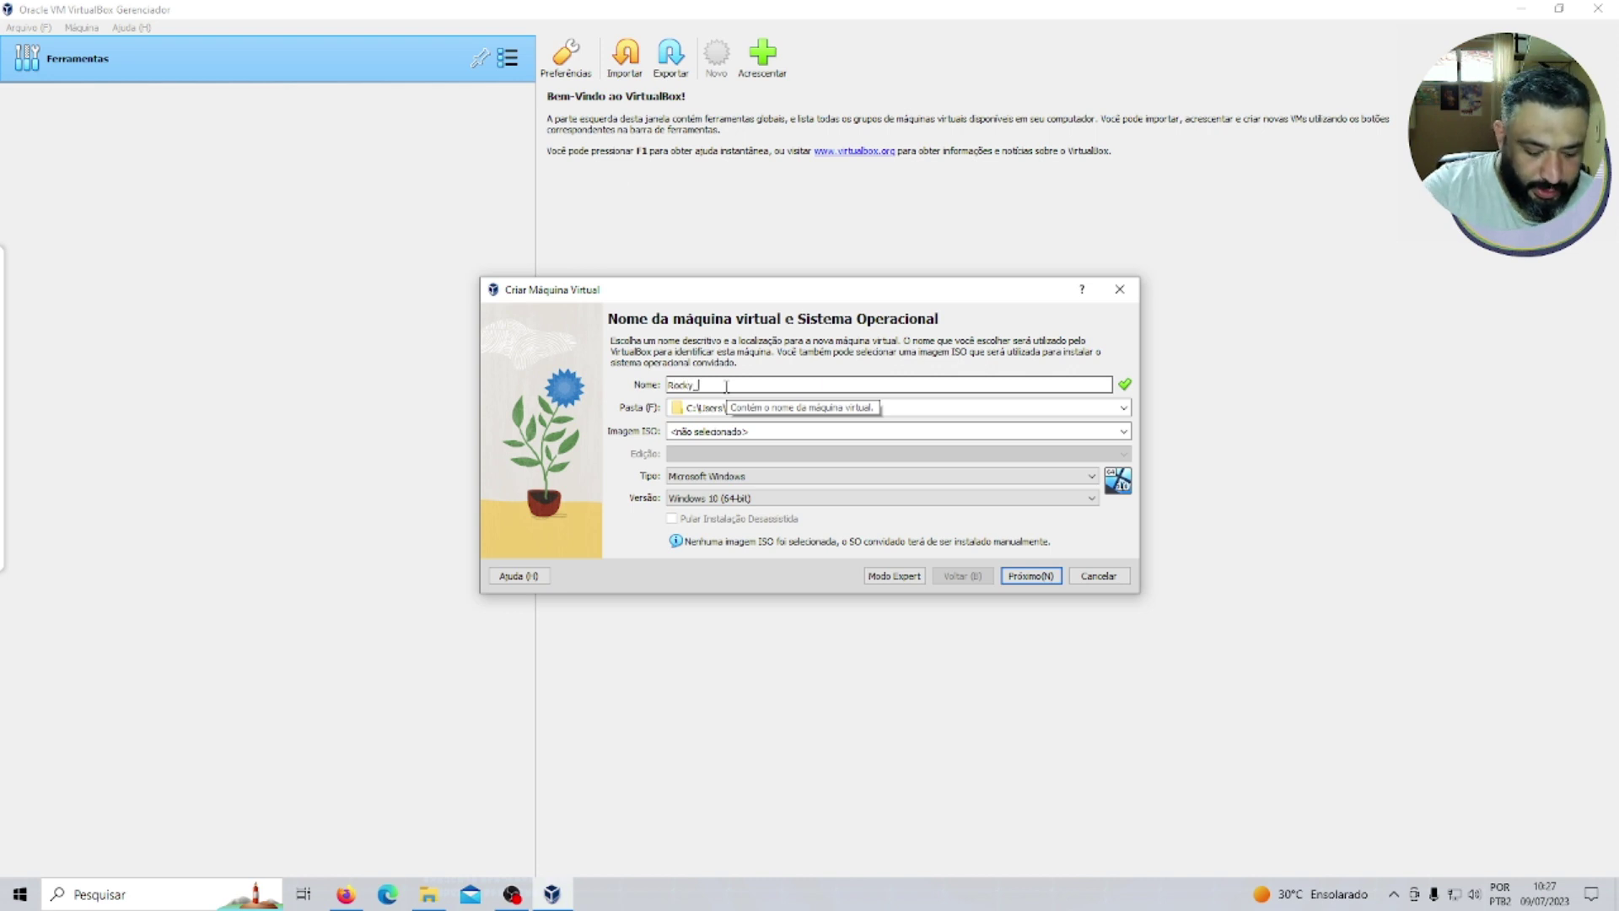
text(Linux_9)
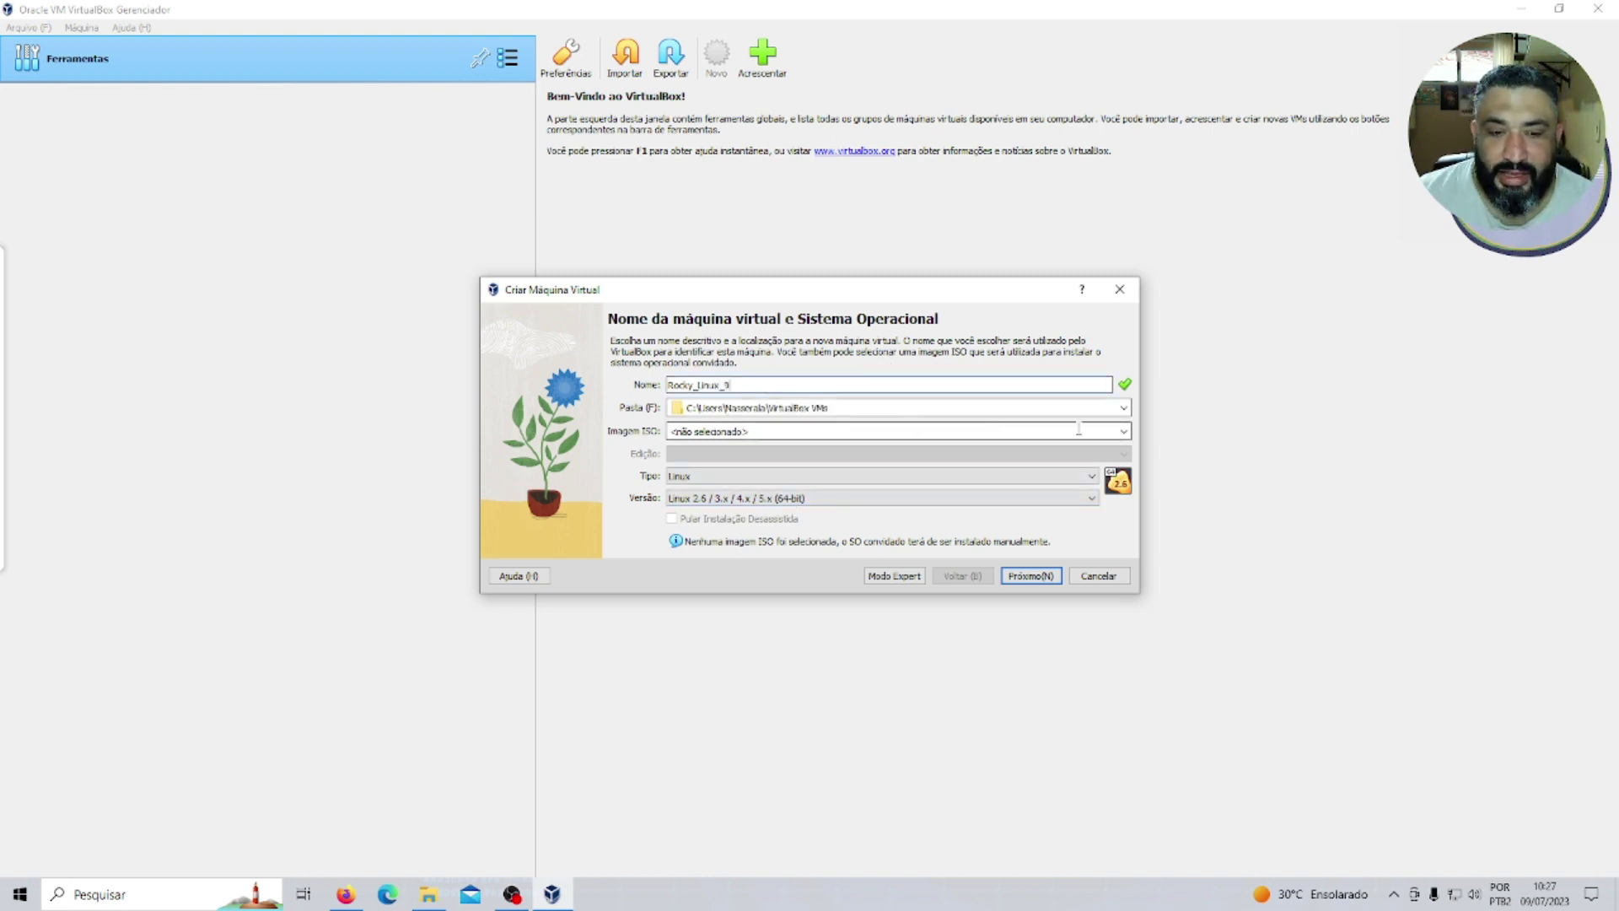
click(1123, 431)
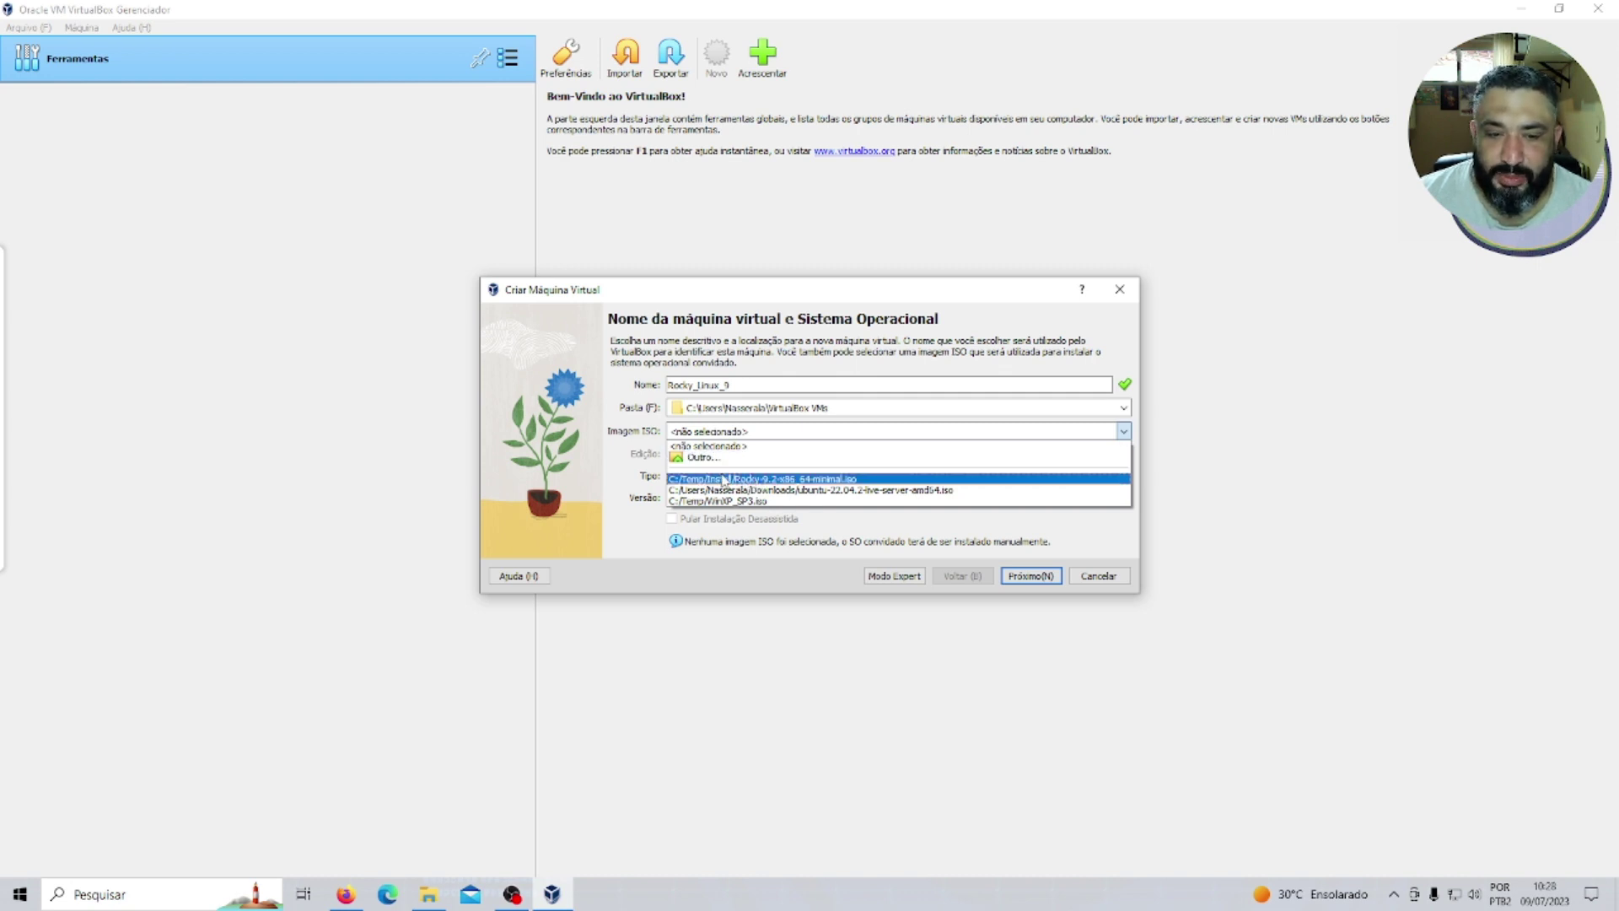
click(776, 479)
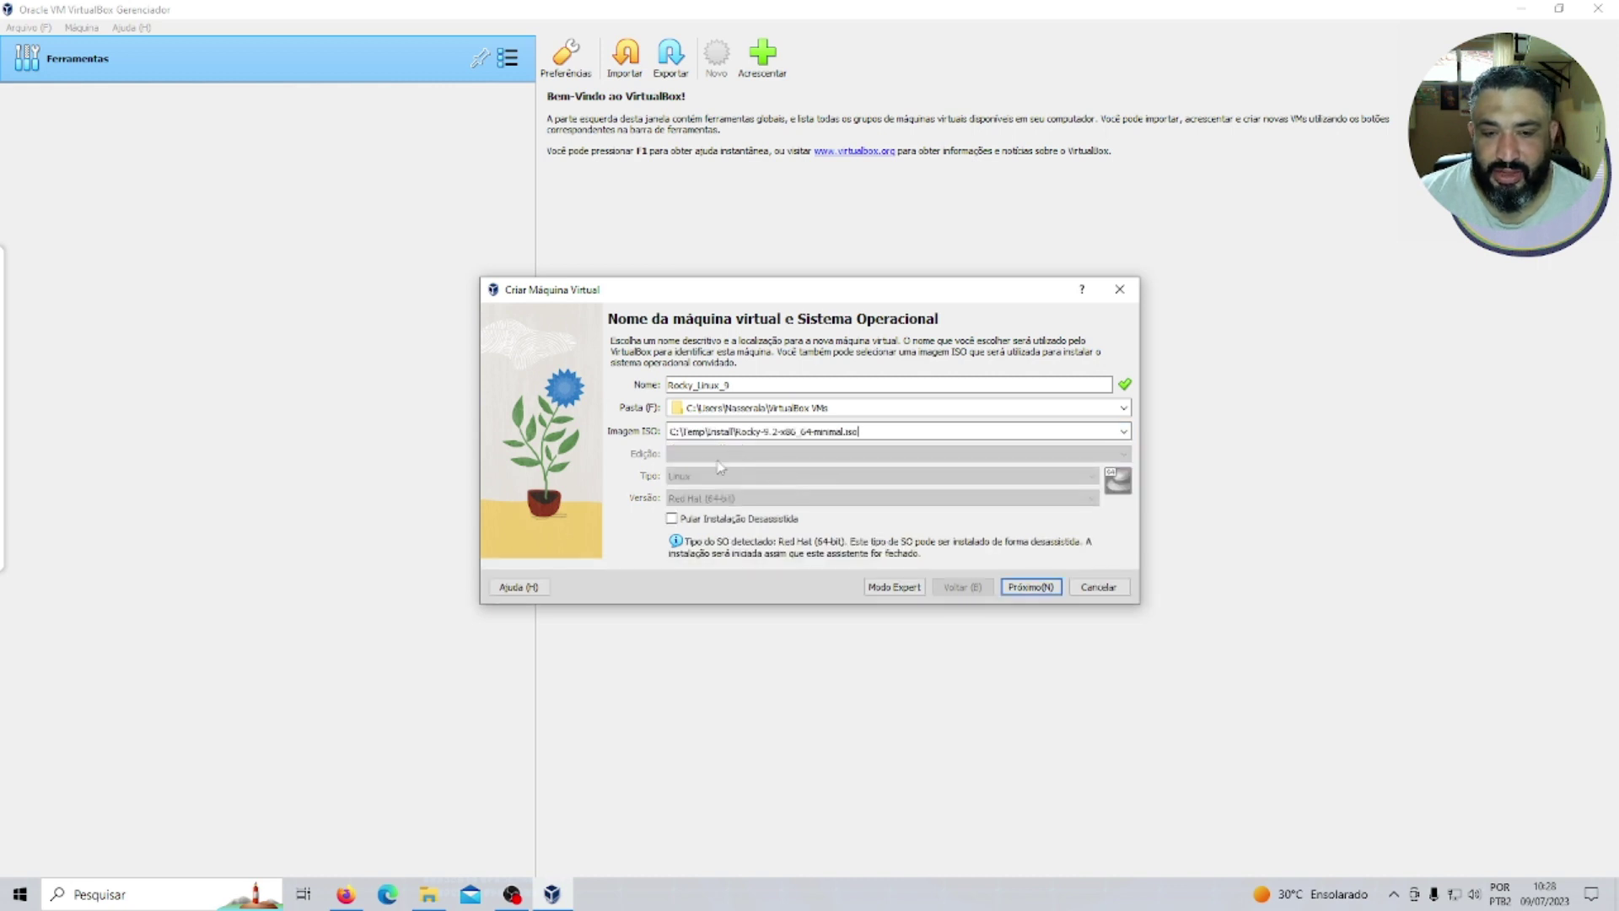
click(704, 523)
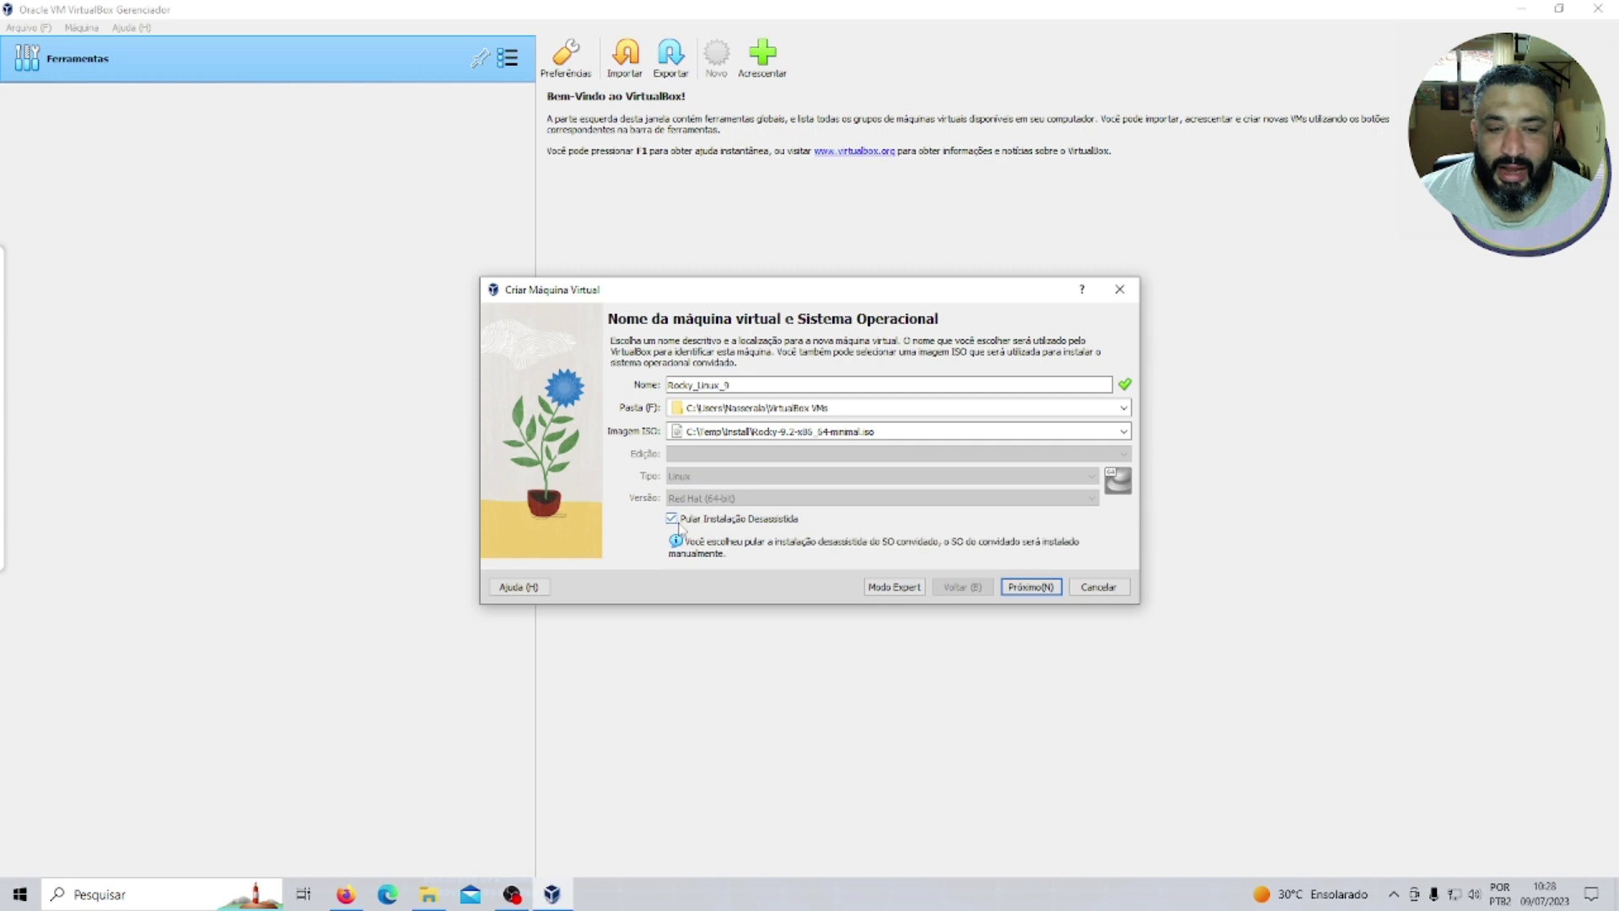
click(1034, 589)
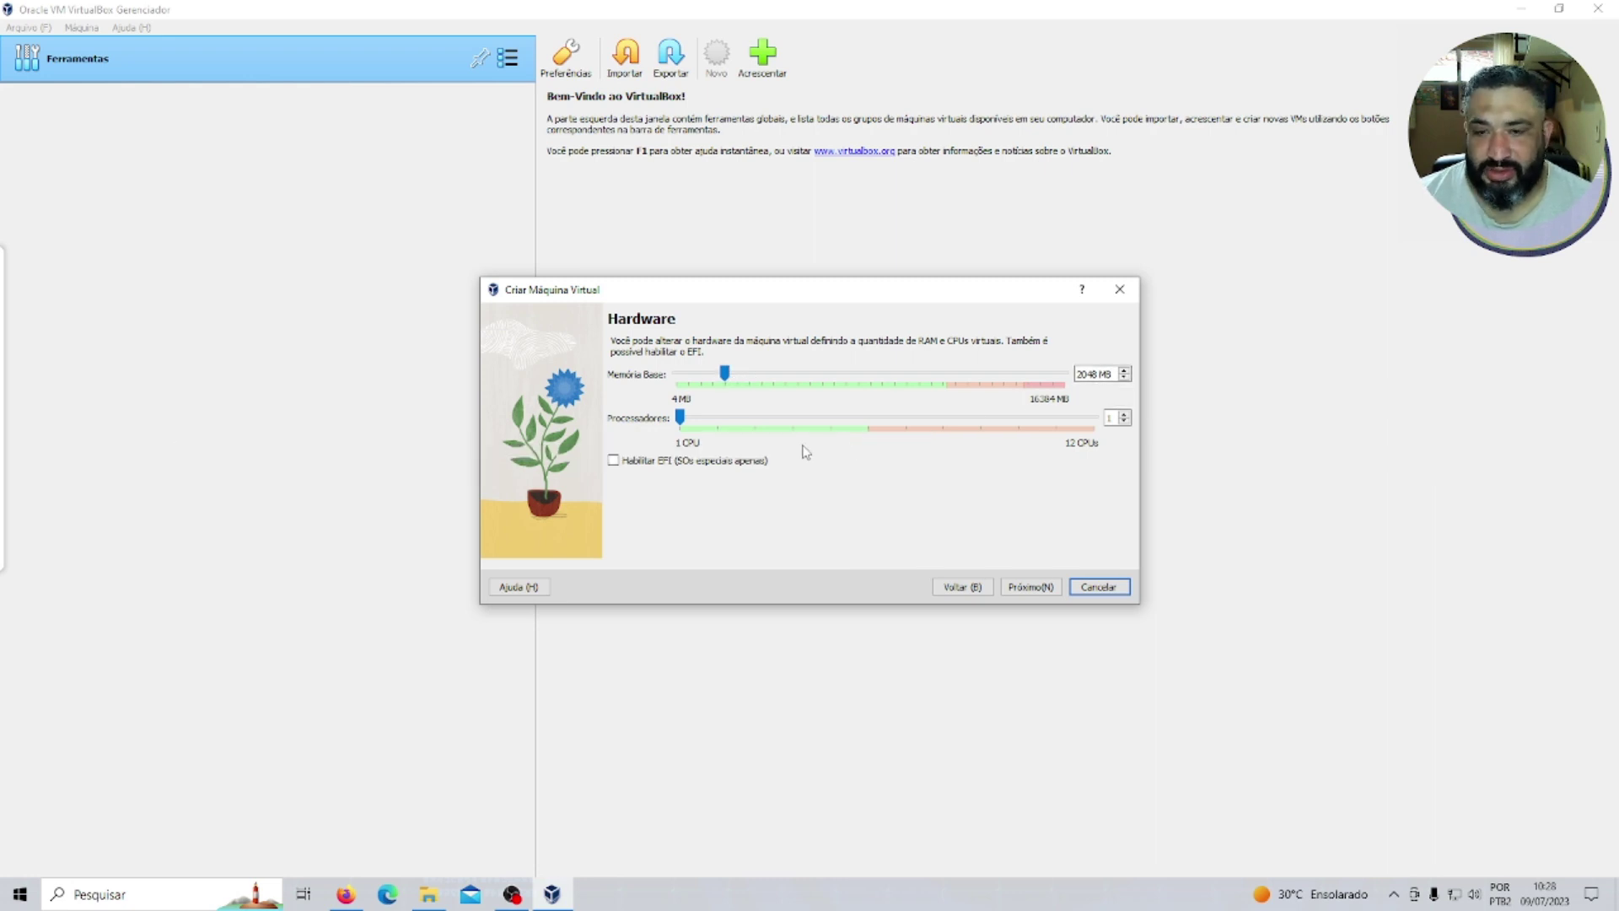
Give the VM 2 CPUs and 2048 MB memory, keep the 20 GB disk, and finish.
click(1125, 415)
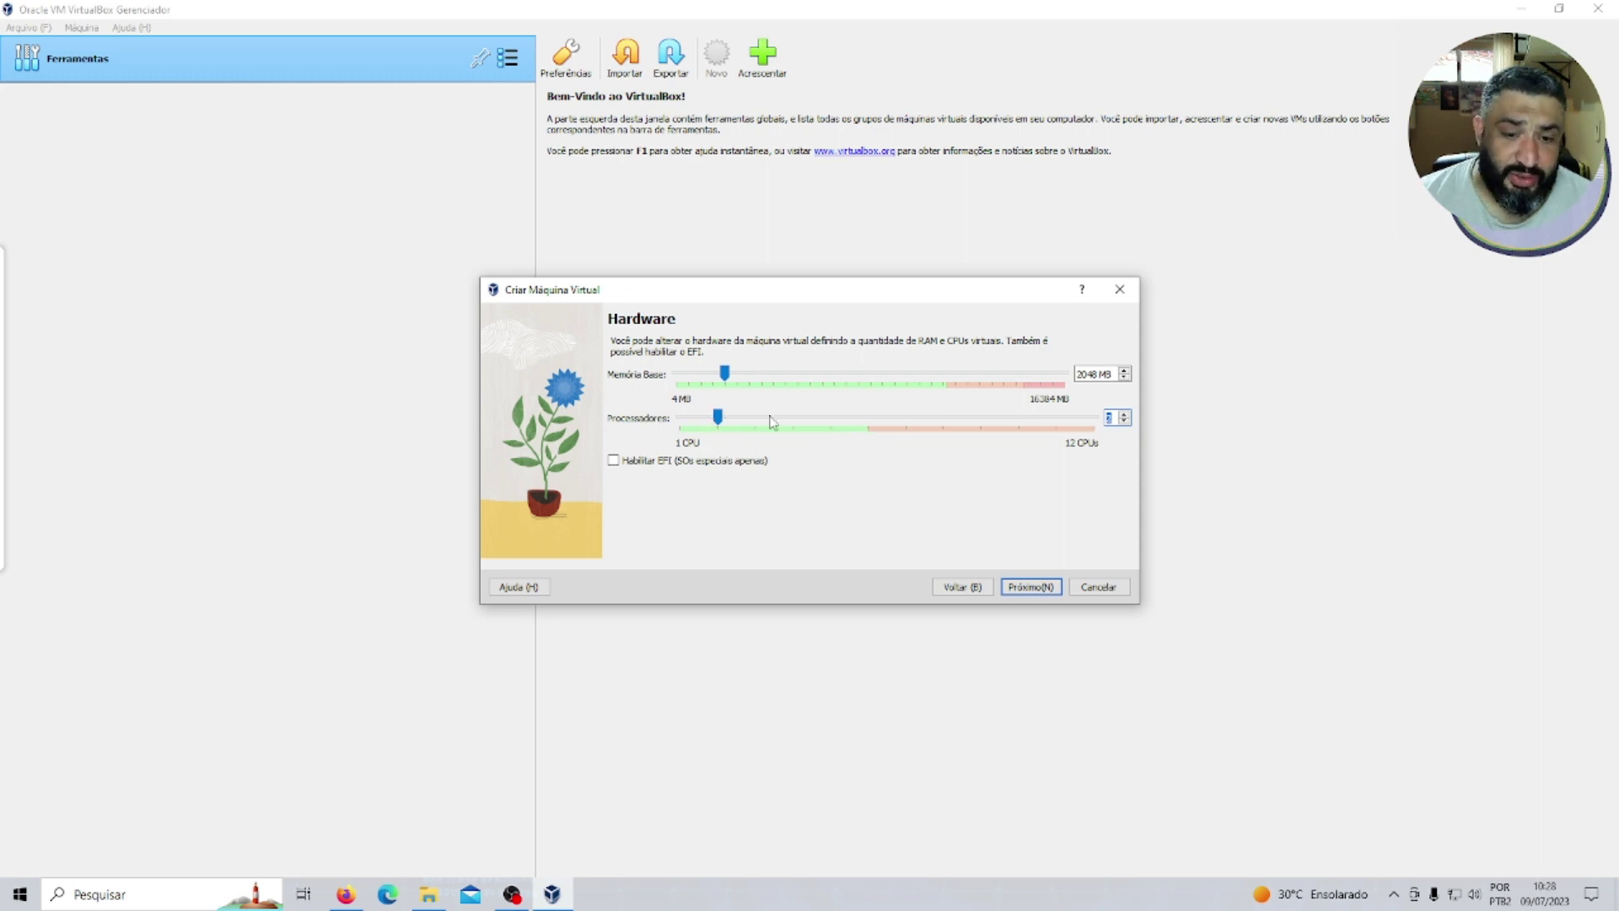
key(Return)
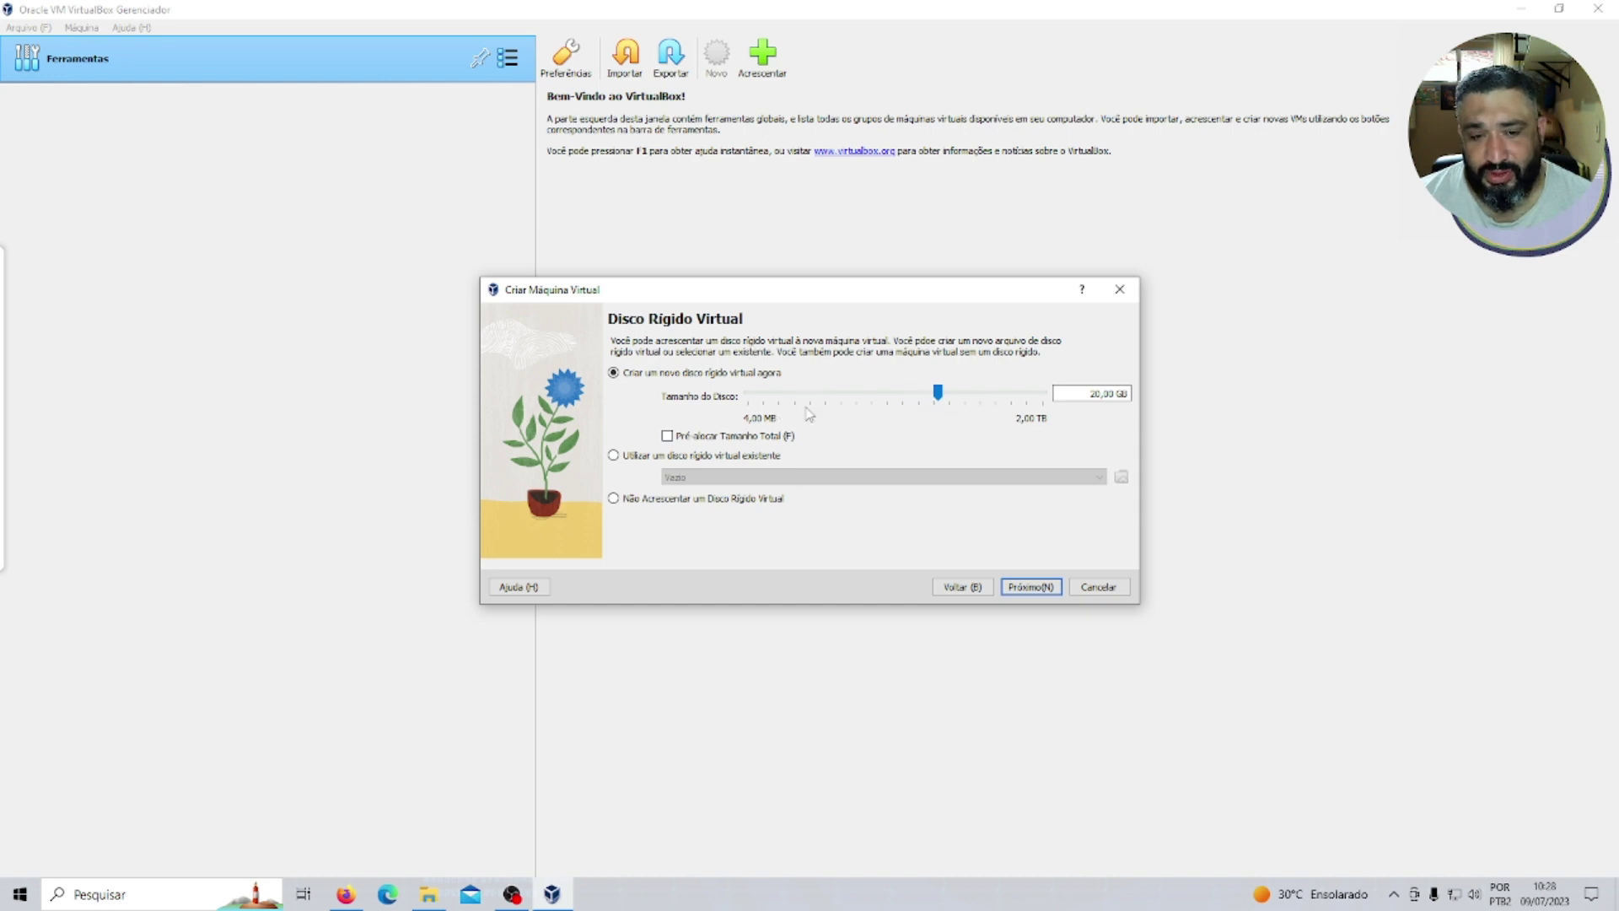
click(1100, 392)
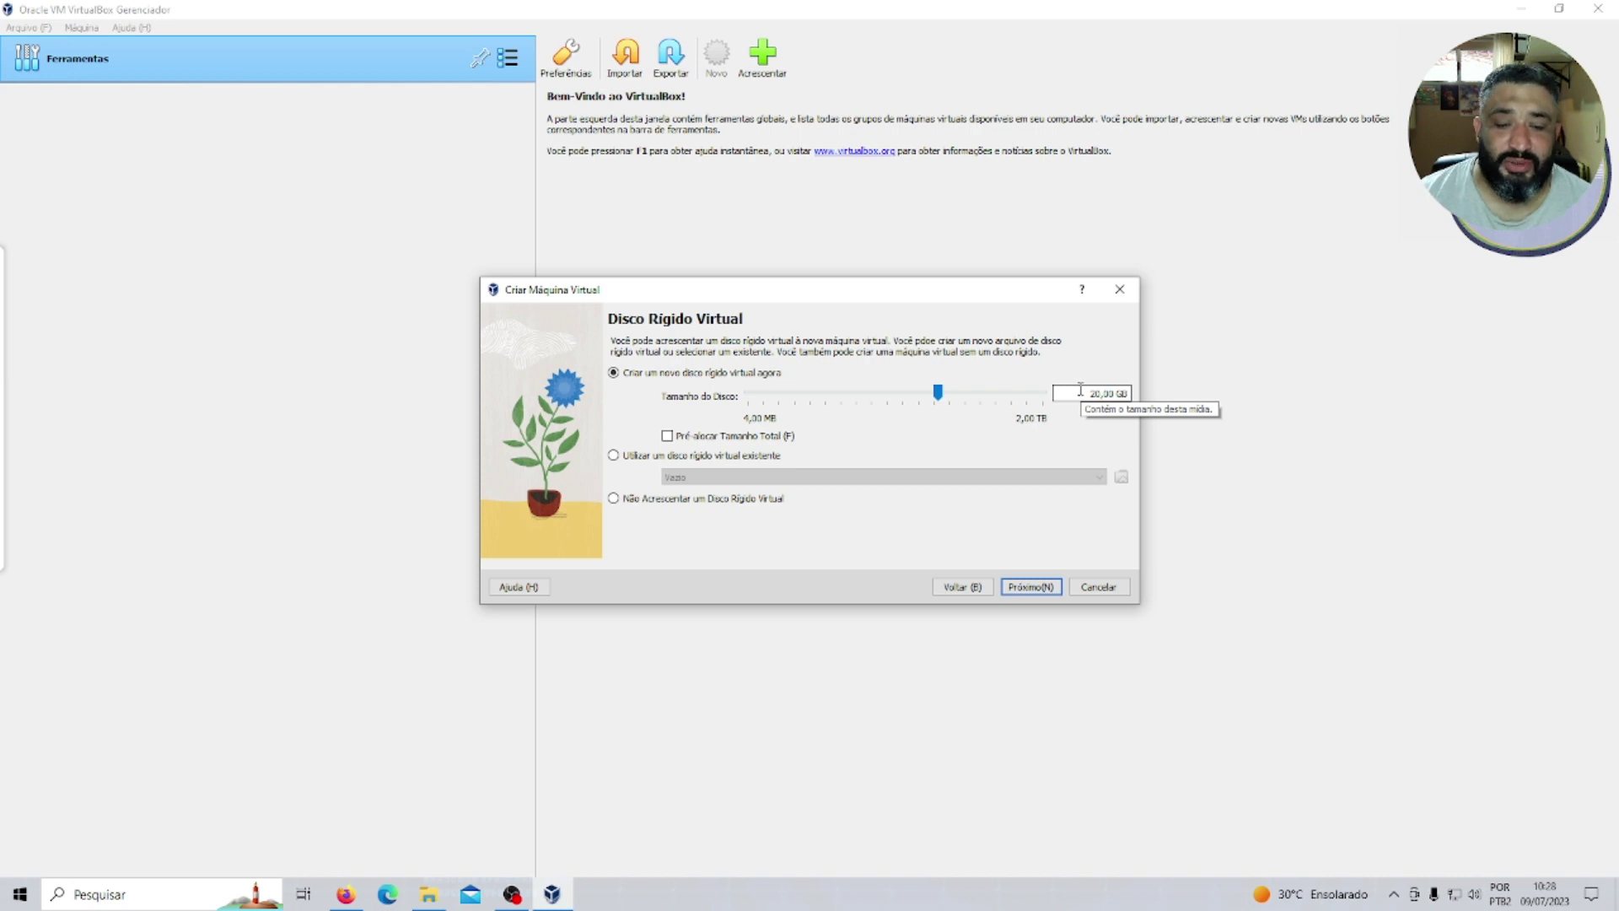
click(1031, 590)
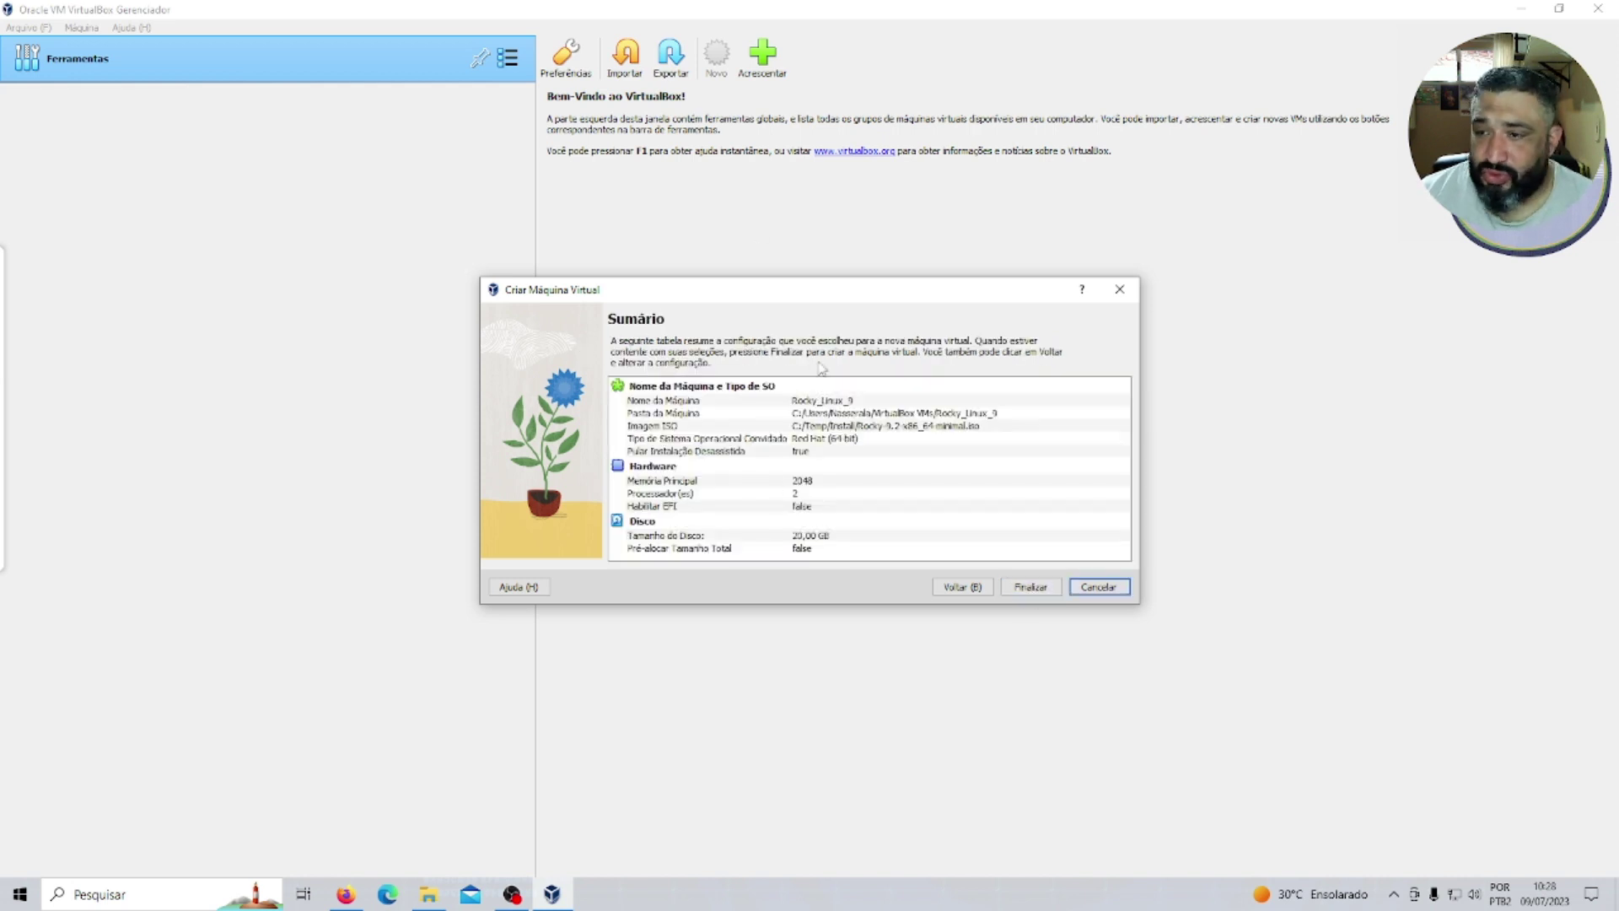
click(1030, 587)
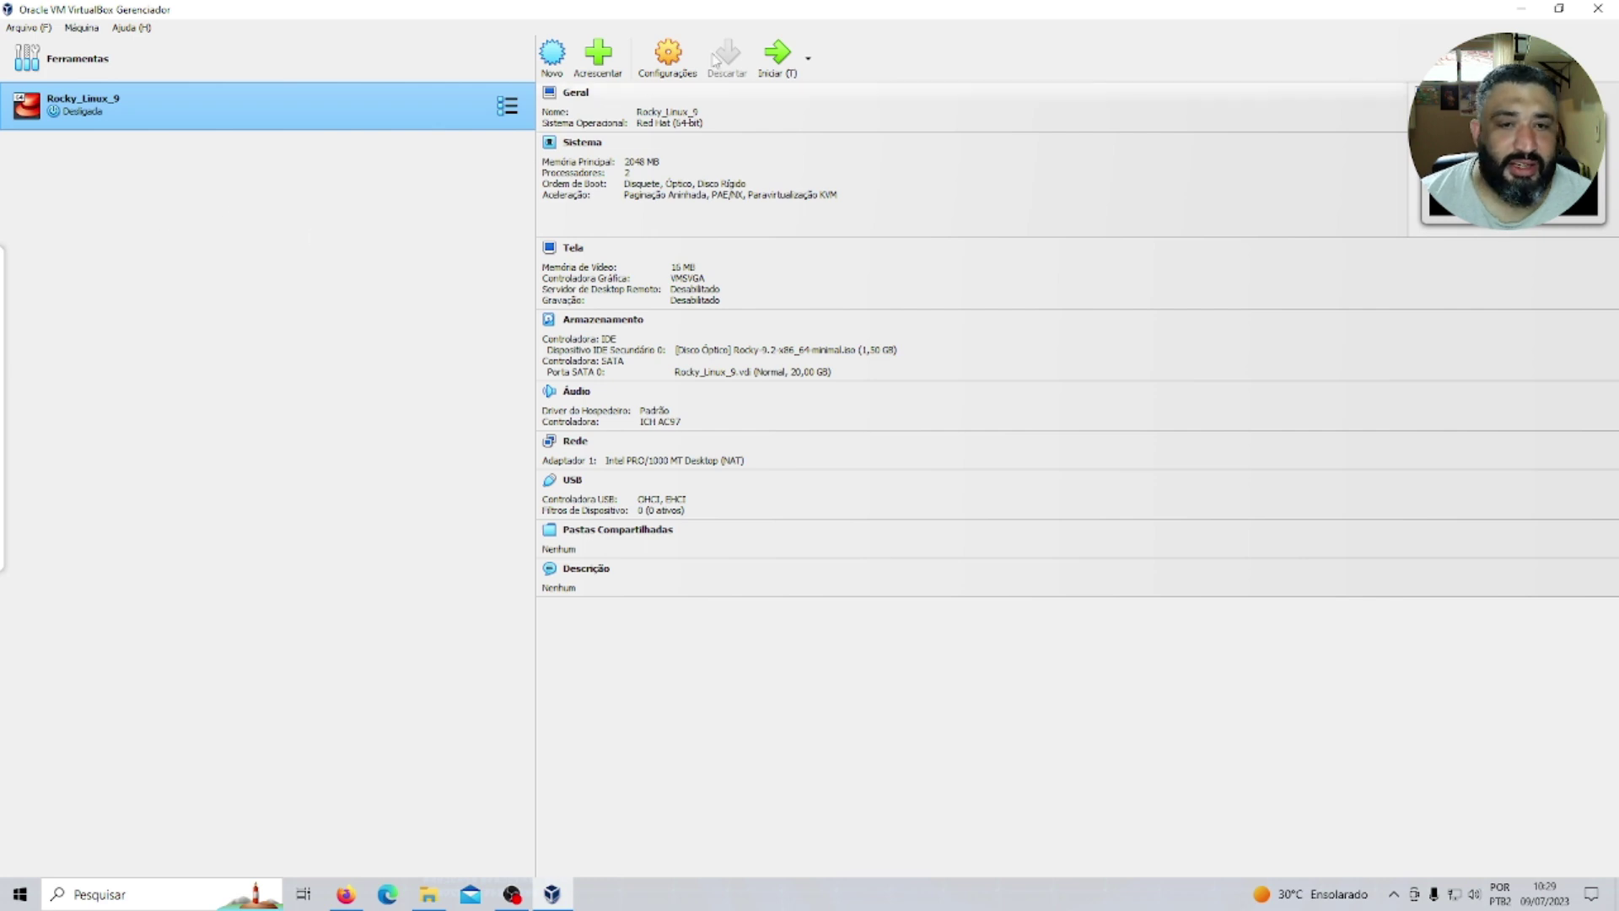
In Rocky_Linux_9's Rede settings, attach Adaptador 1 as Placa em modo Bridge.
click(670, 60)
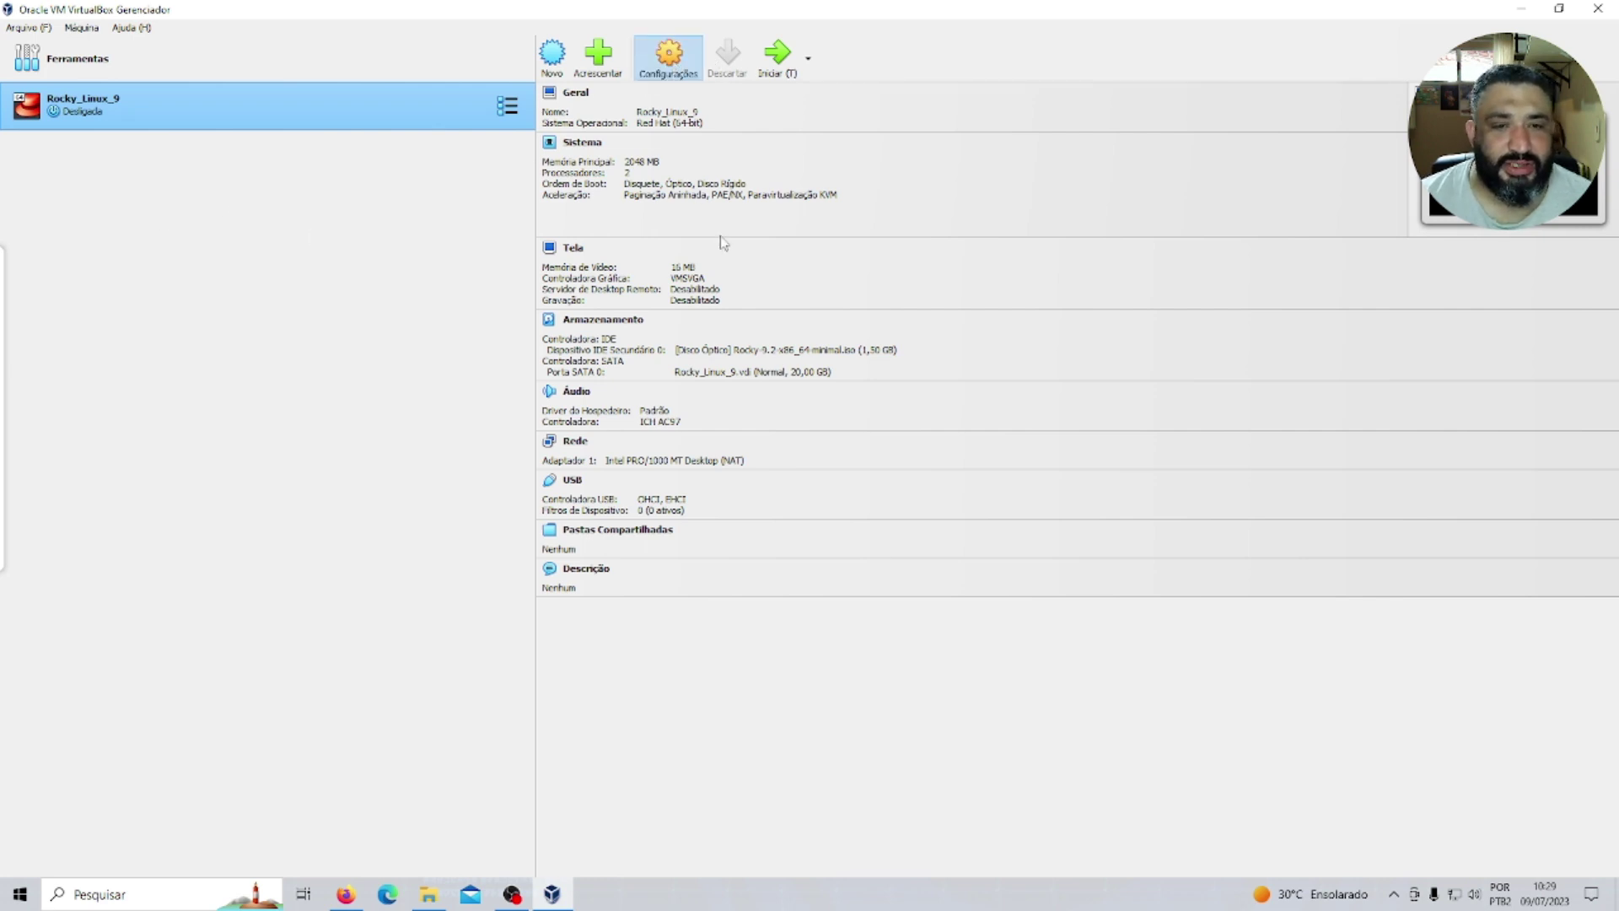
click(671, 60)
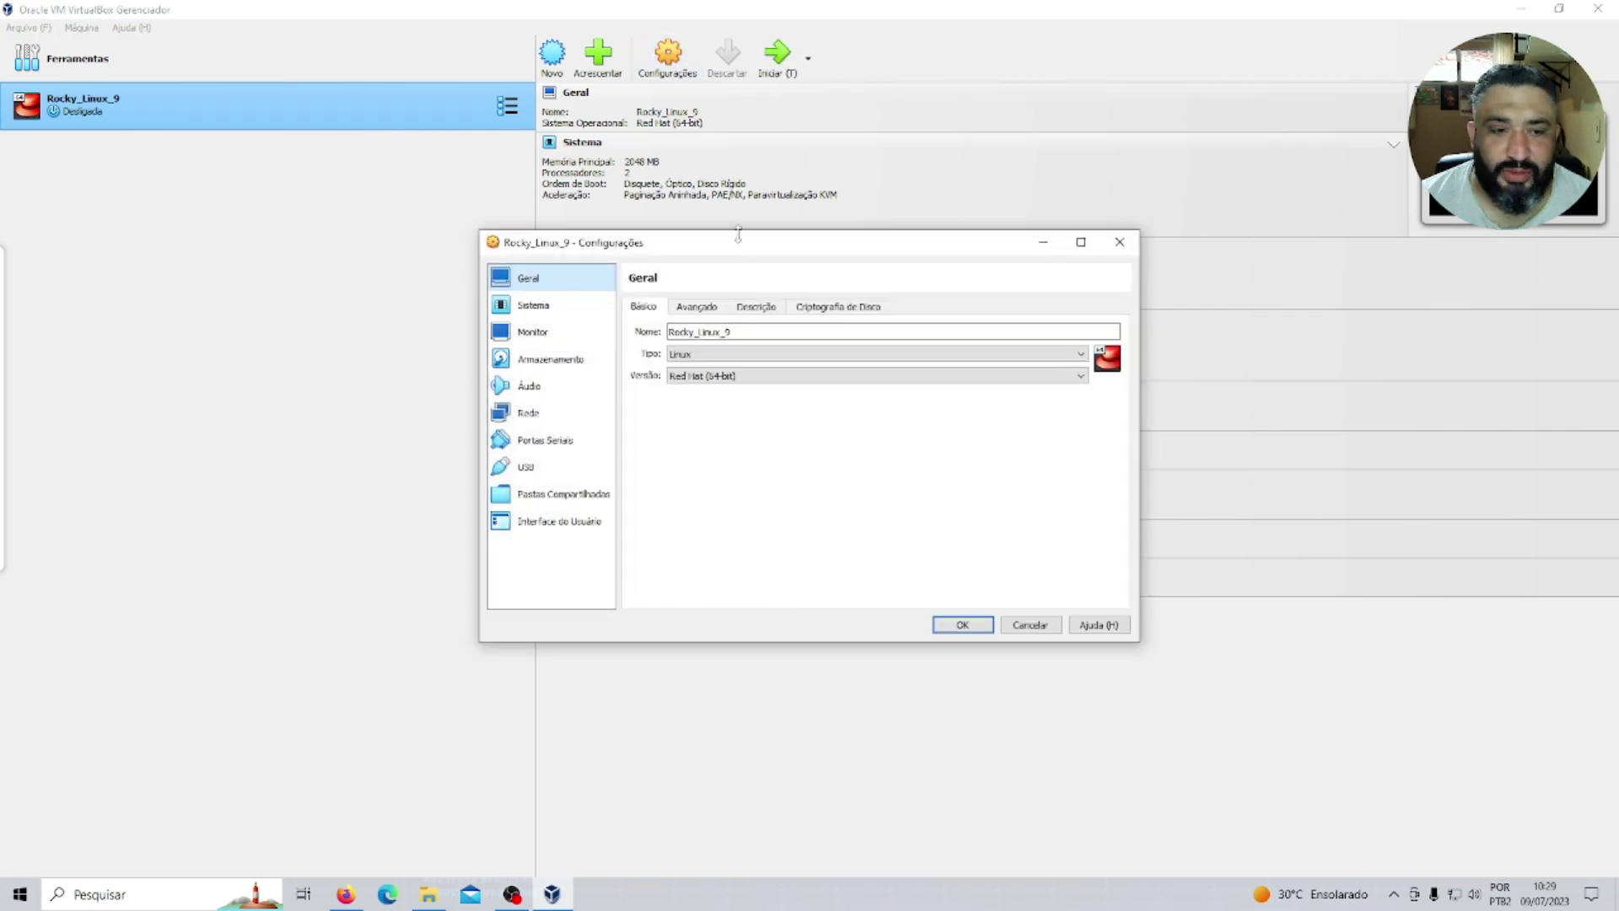
click(530, 421)
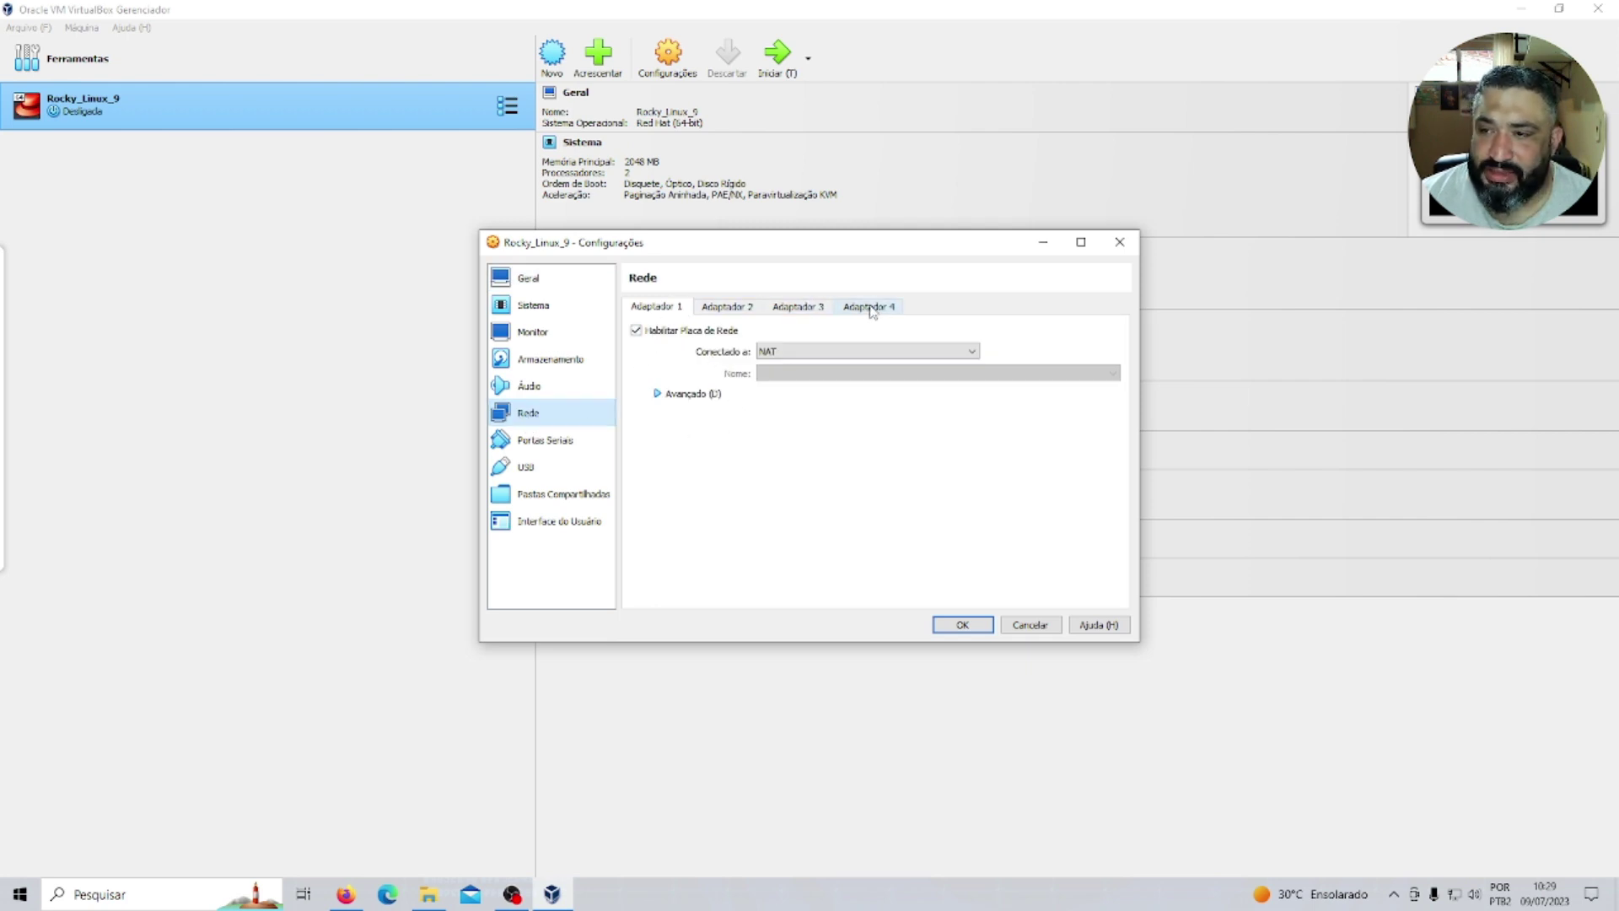
click(727, 308)
click(797, 308)
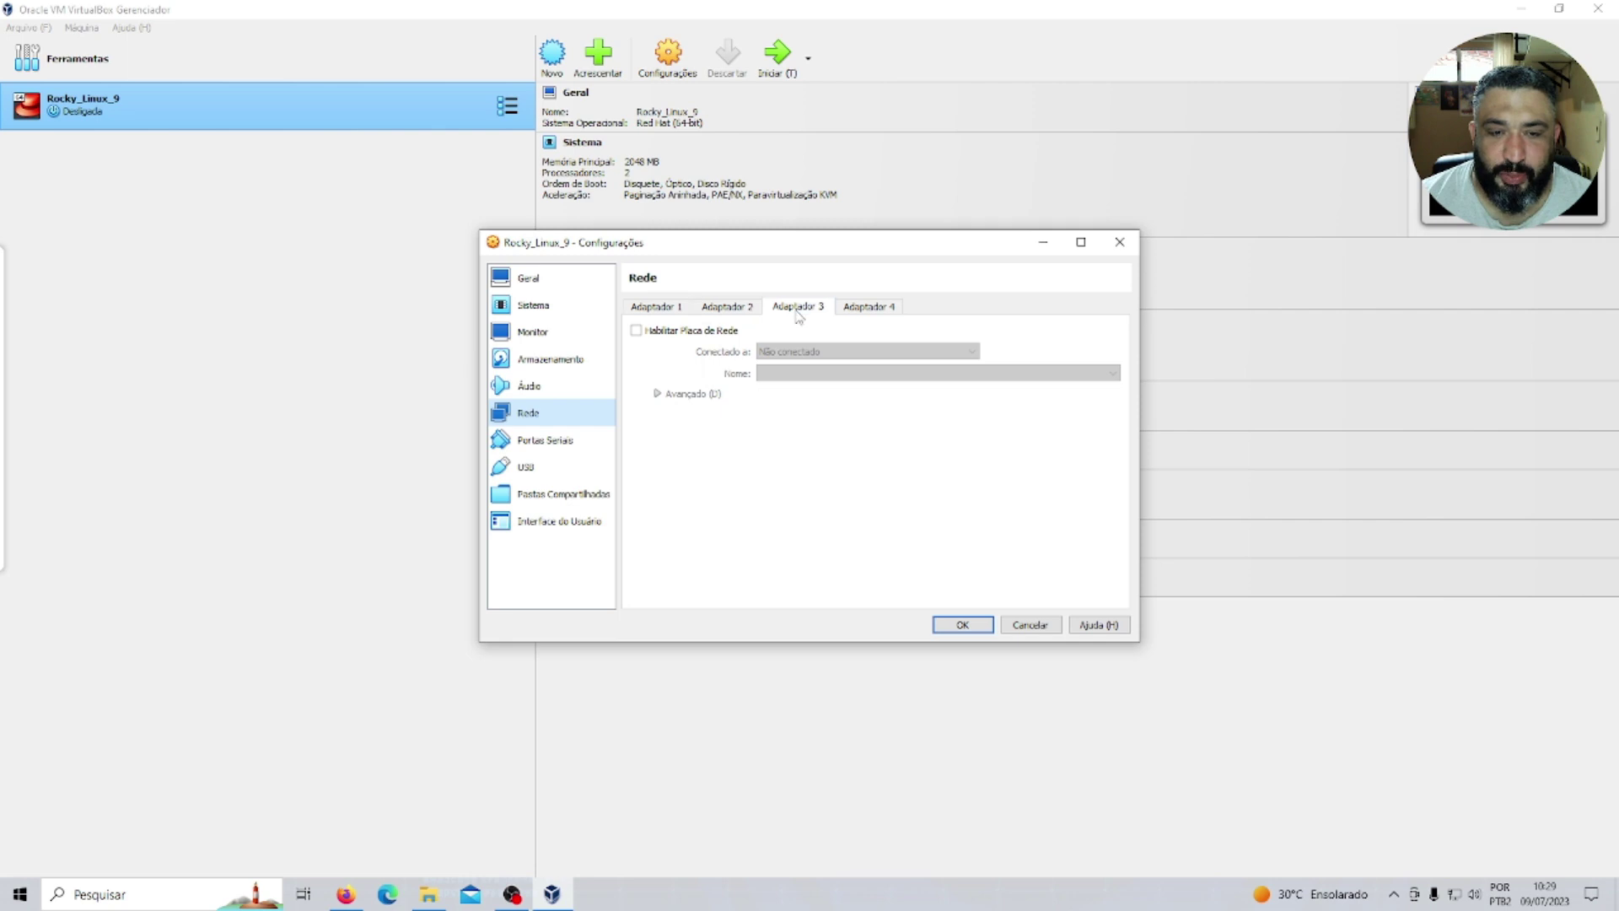
click(655, 308)
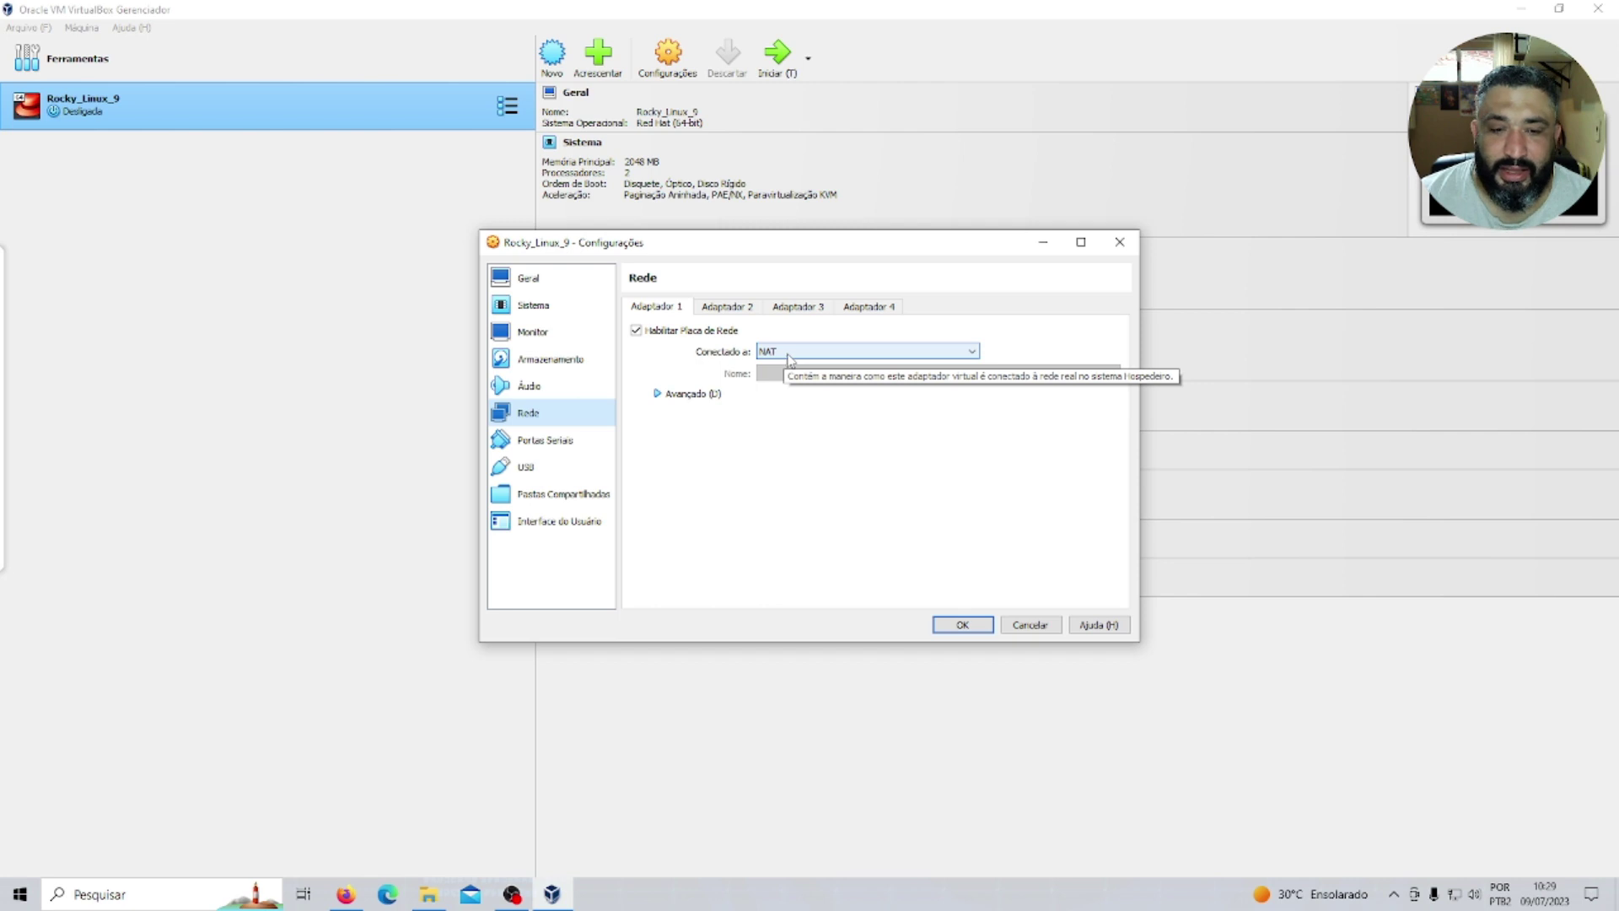
click(792, 357)
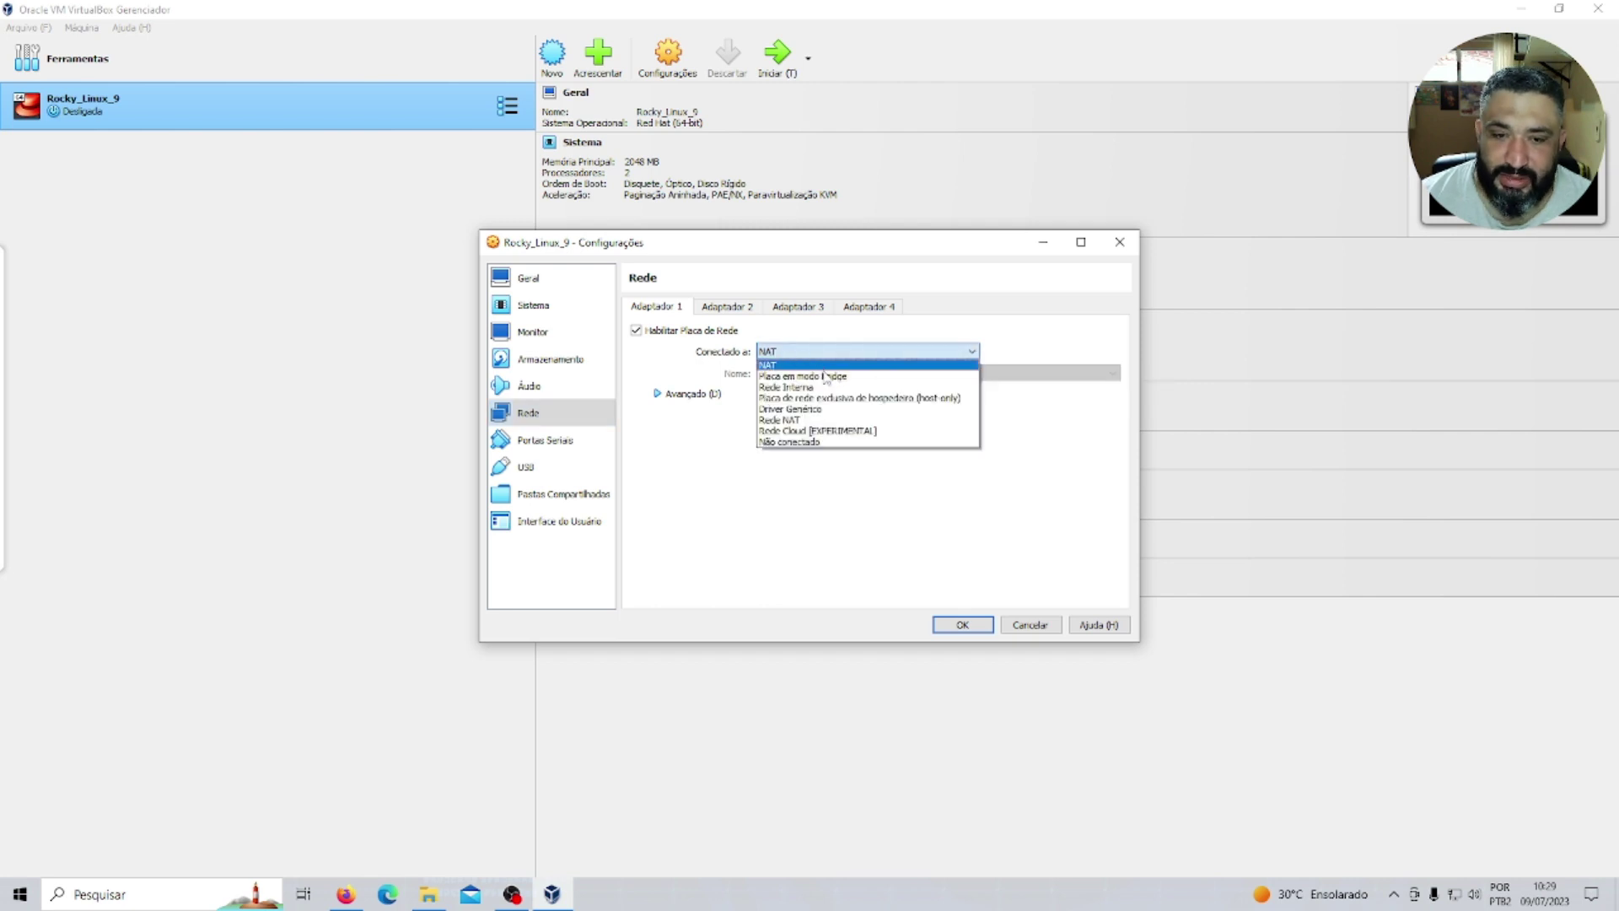
click(829, 379)
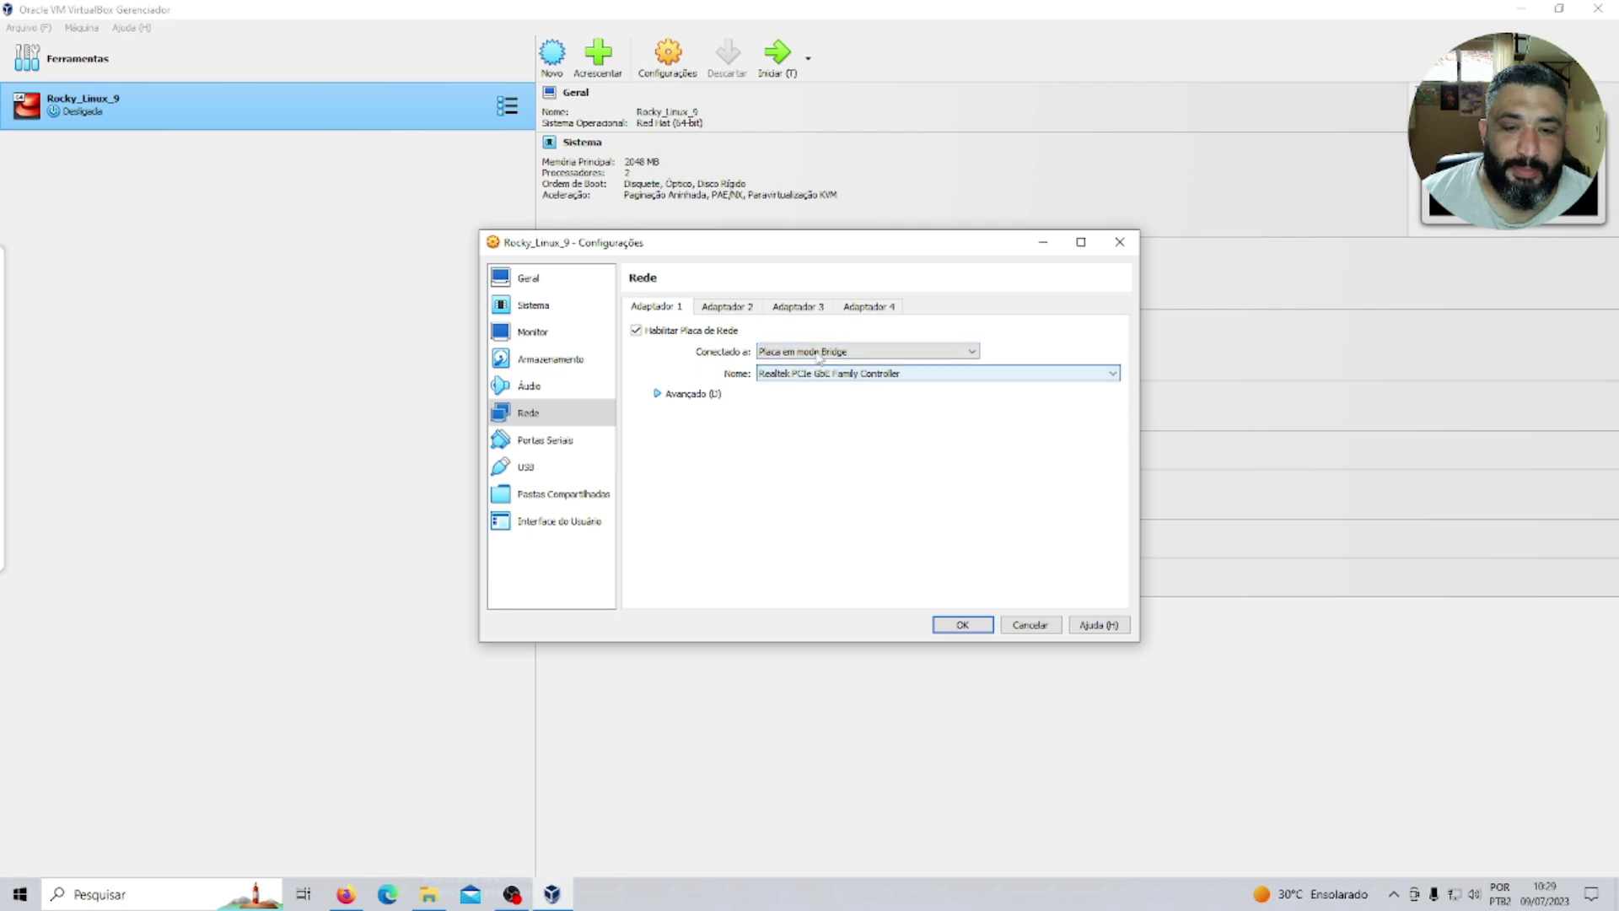
Enable Adaptador 2 and attach it to Rede Interna (intnet).
click(724, 307)
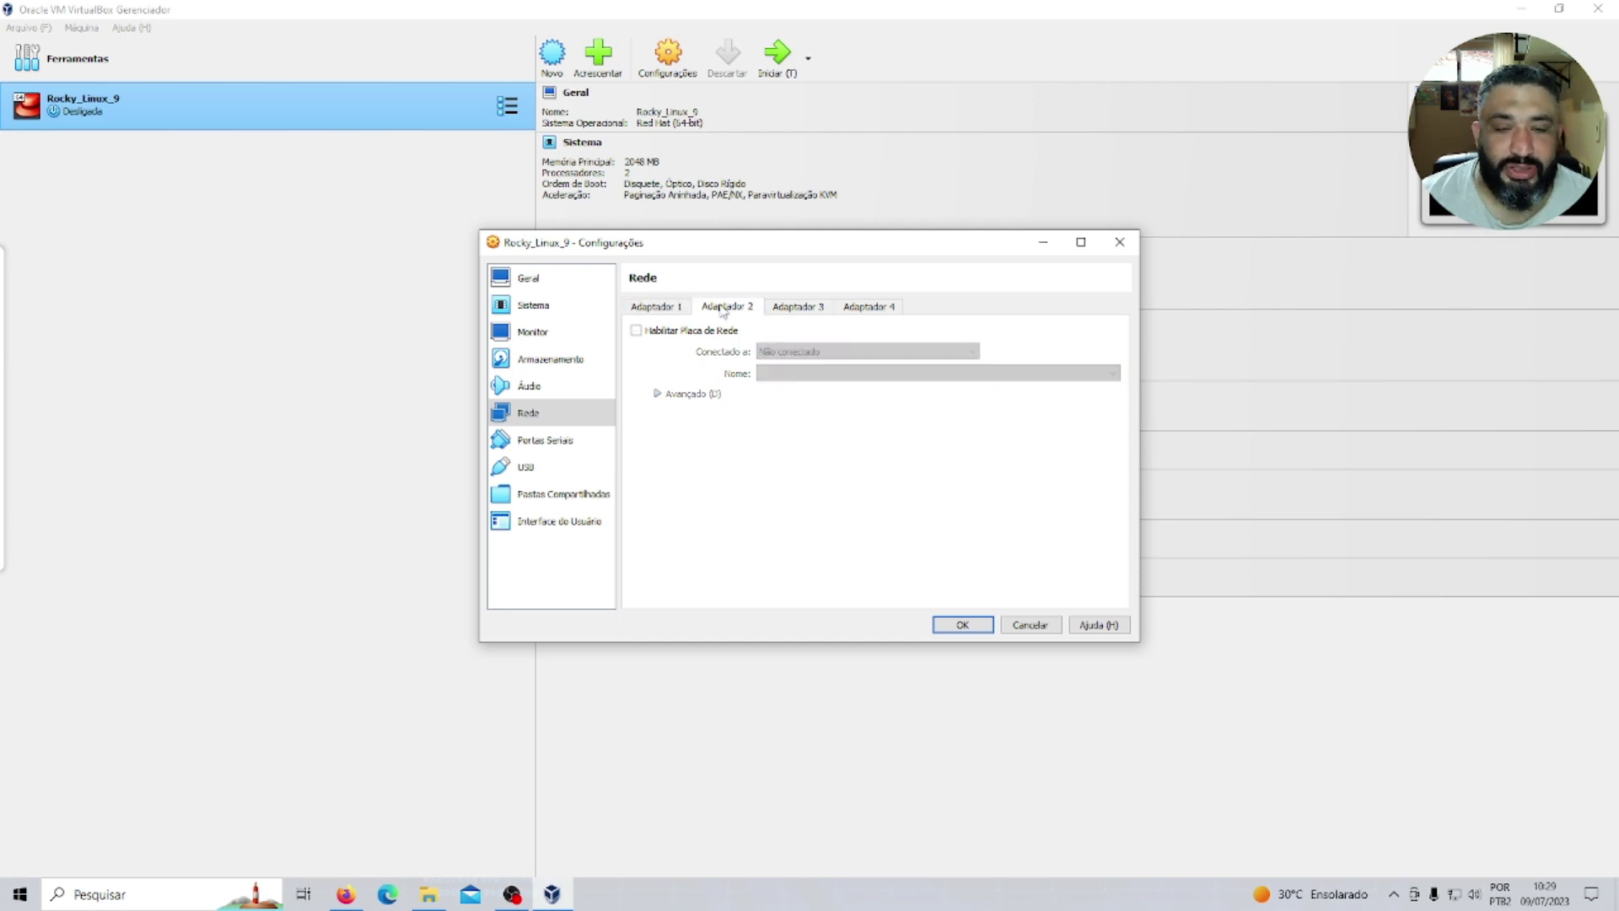
click(675, 330)
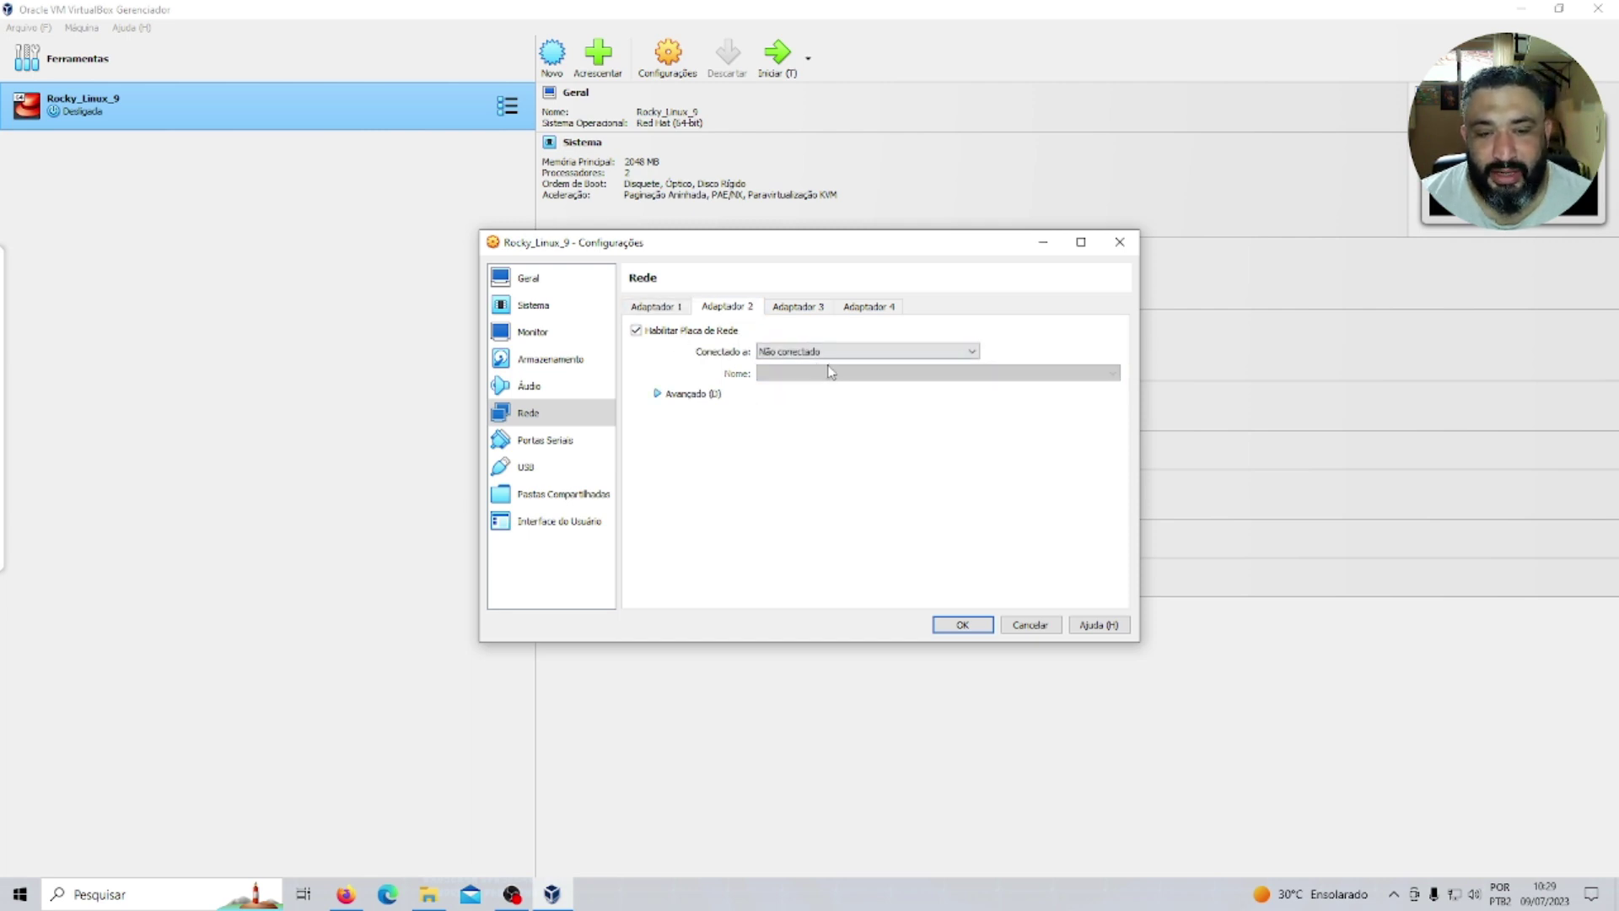
click(832, 352)
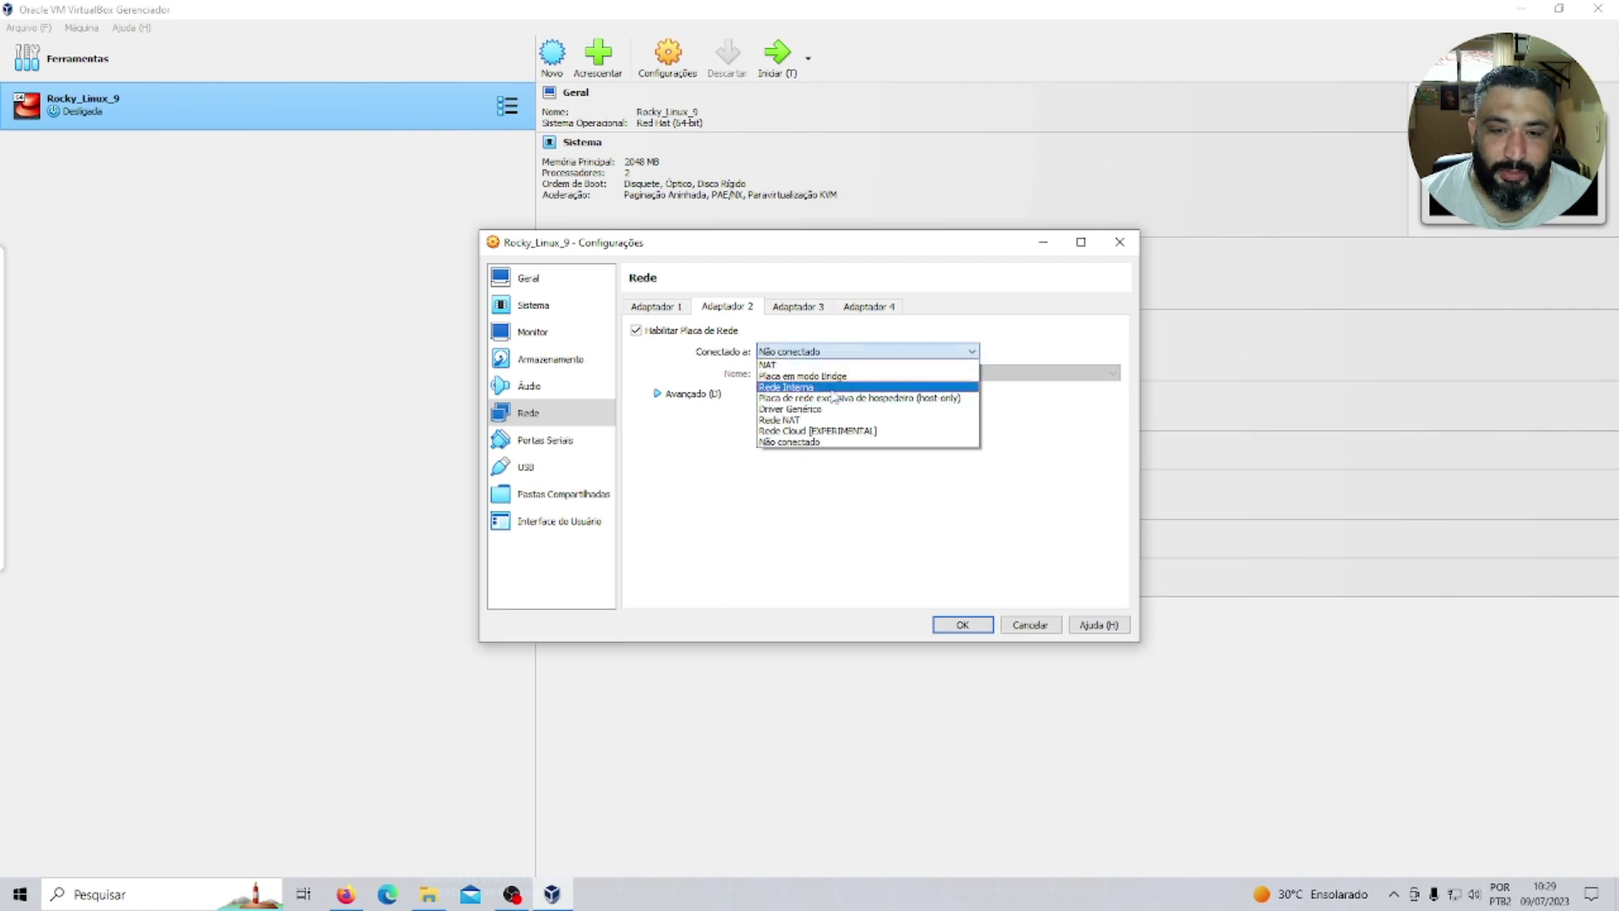
click(870, 413)
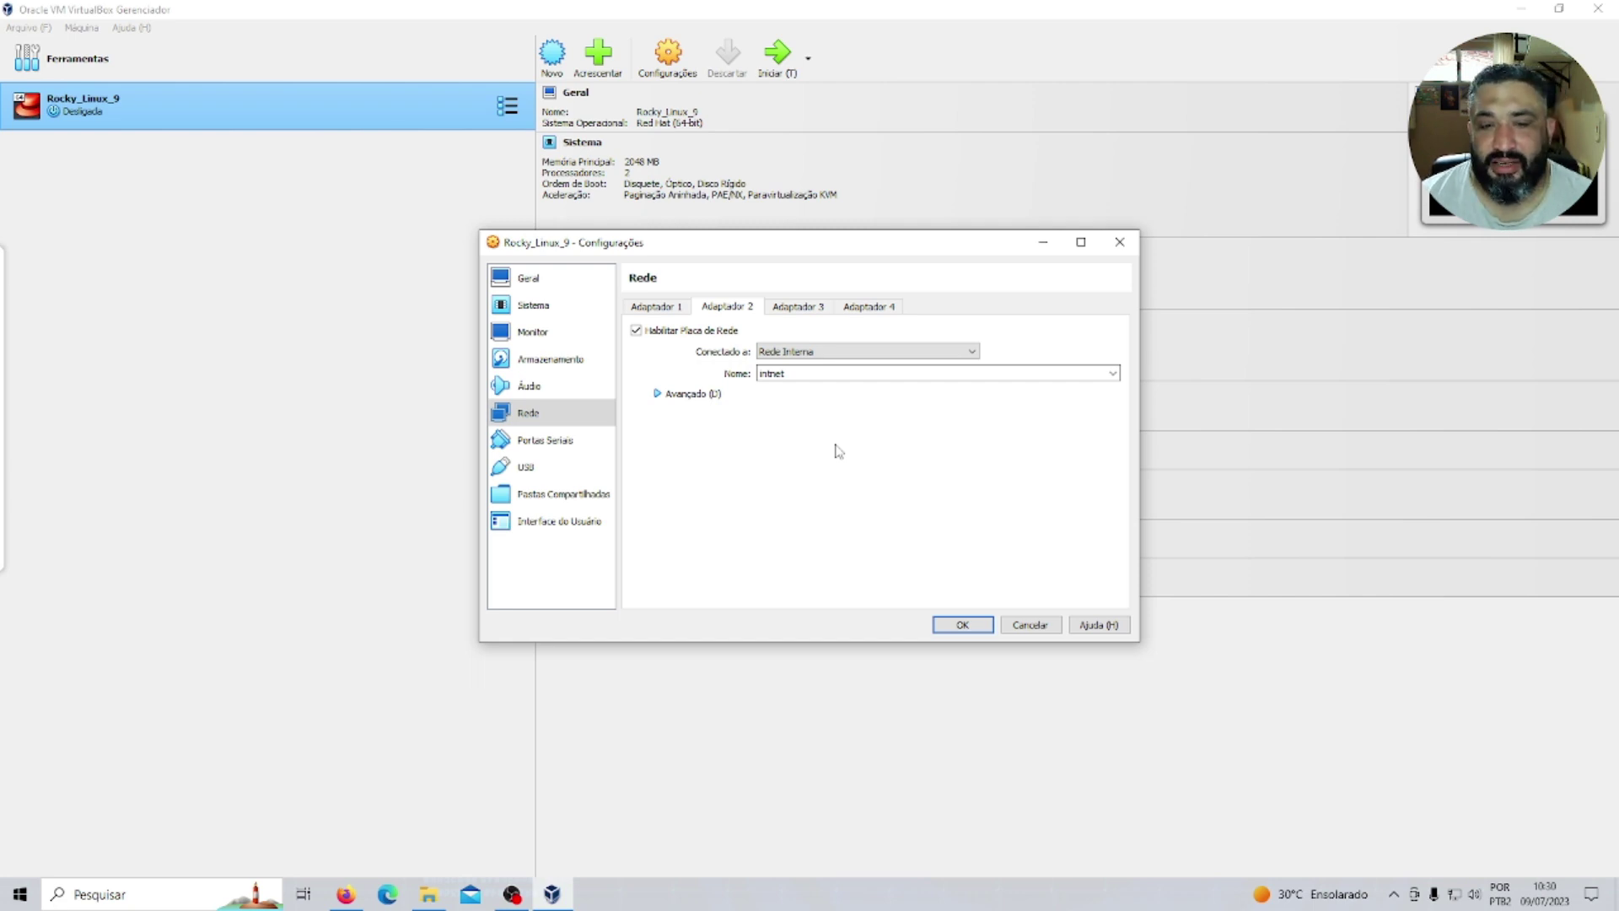
Compare the two adapters' settings, then go to the Interface do Usuário page.
click(655, 307)
click(742, 307)
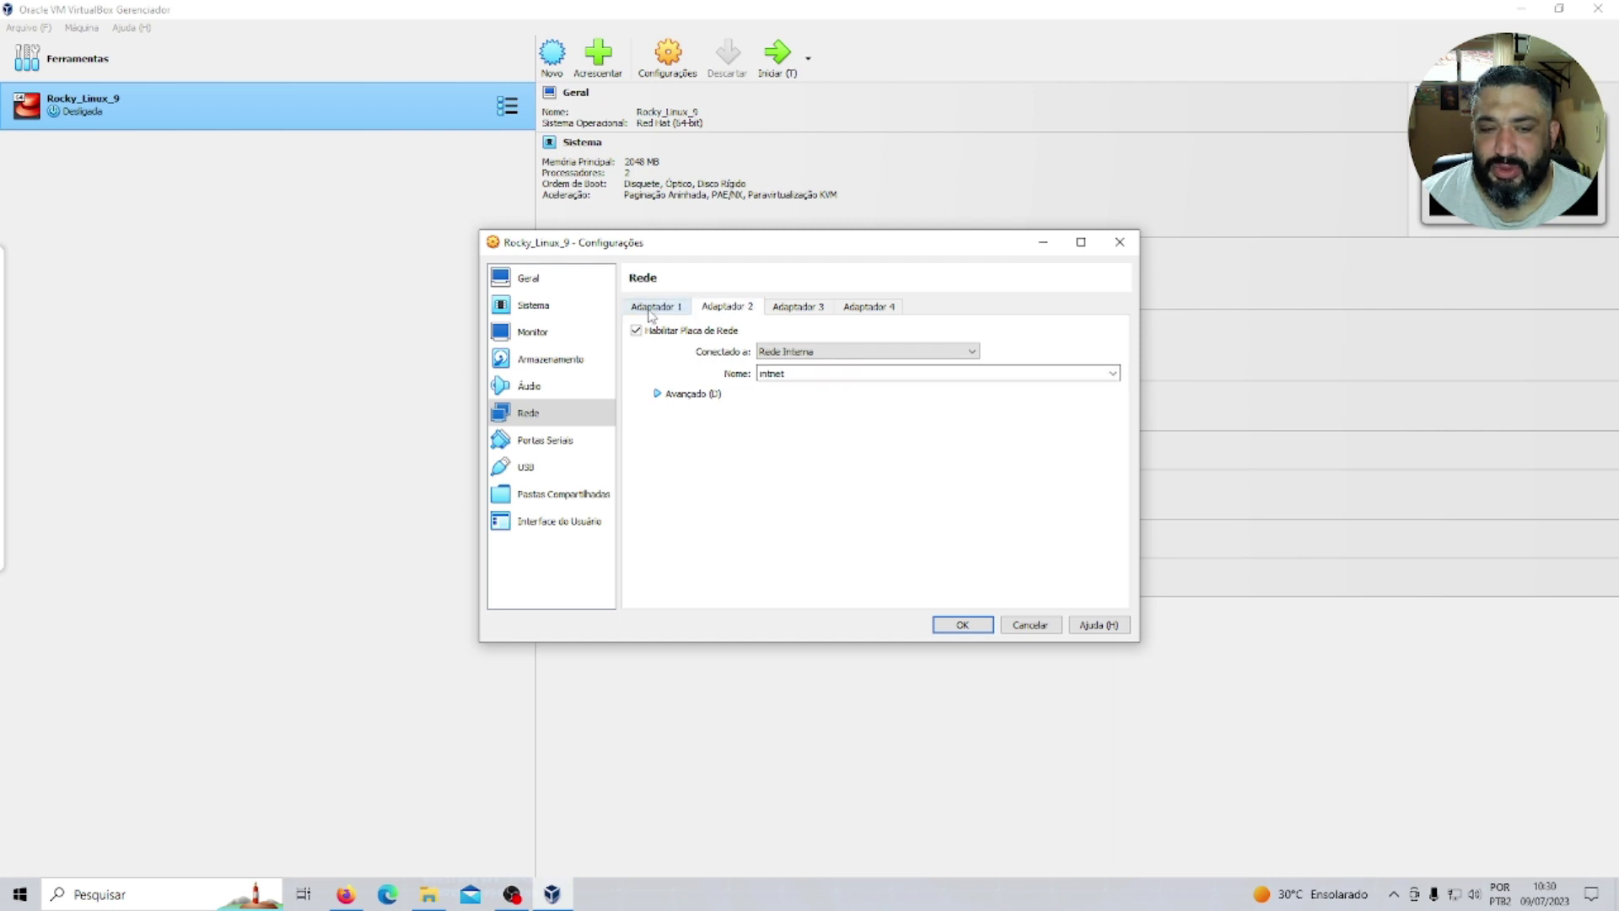
click(649, 309)
click(723, 308)
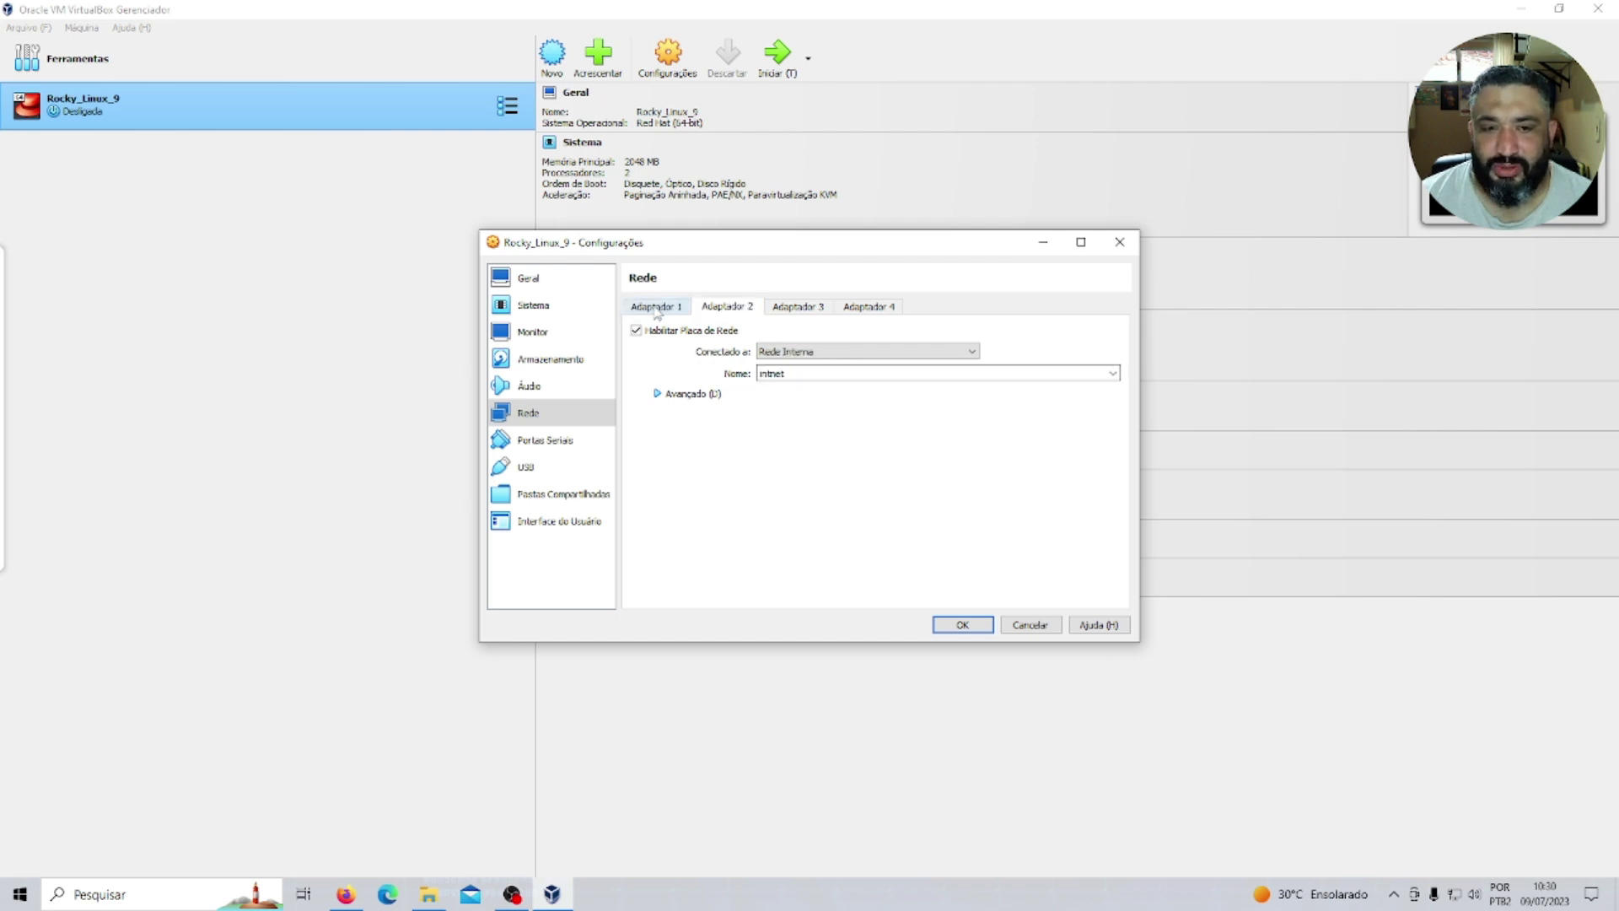
click(662, 308)
click(721, 309)
click(651, 309)
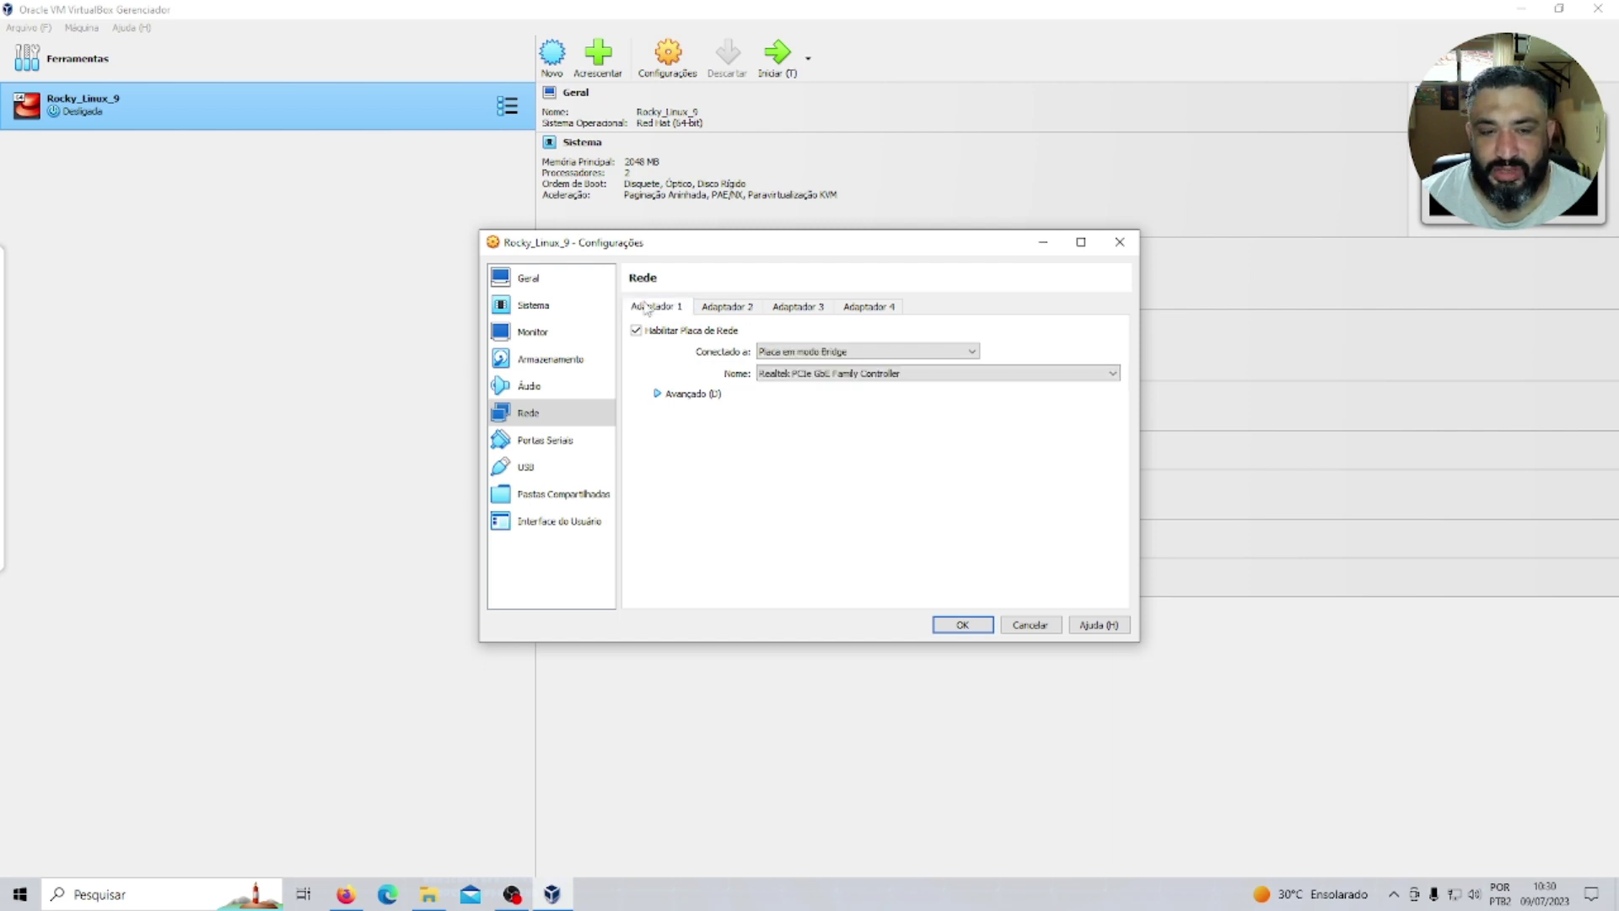
click(719, 308)
click(659, 309)
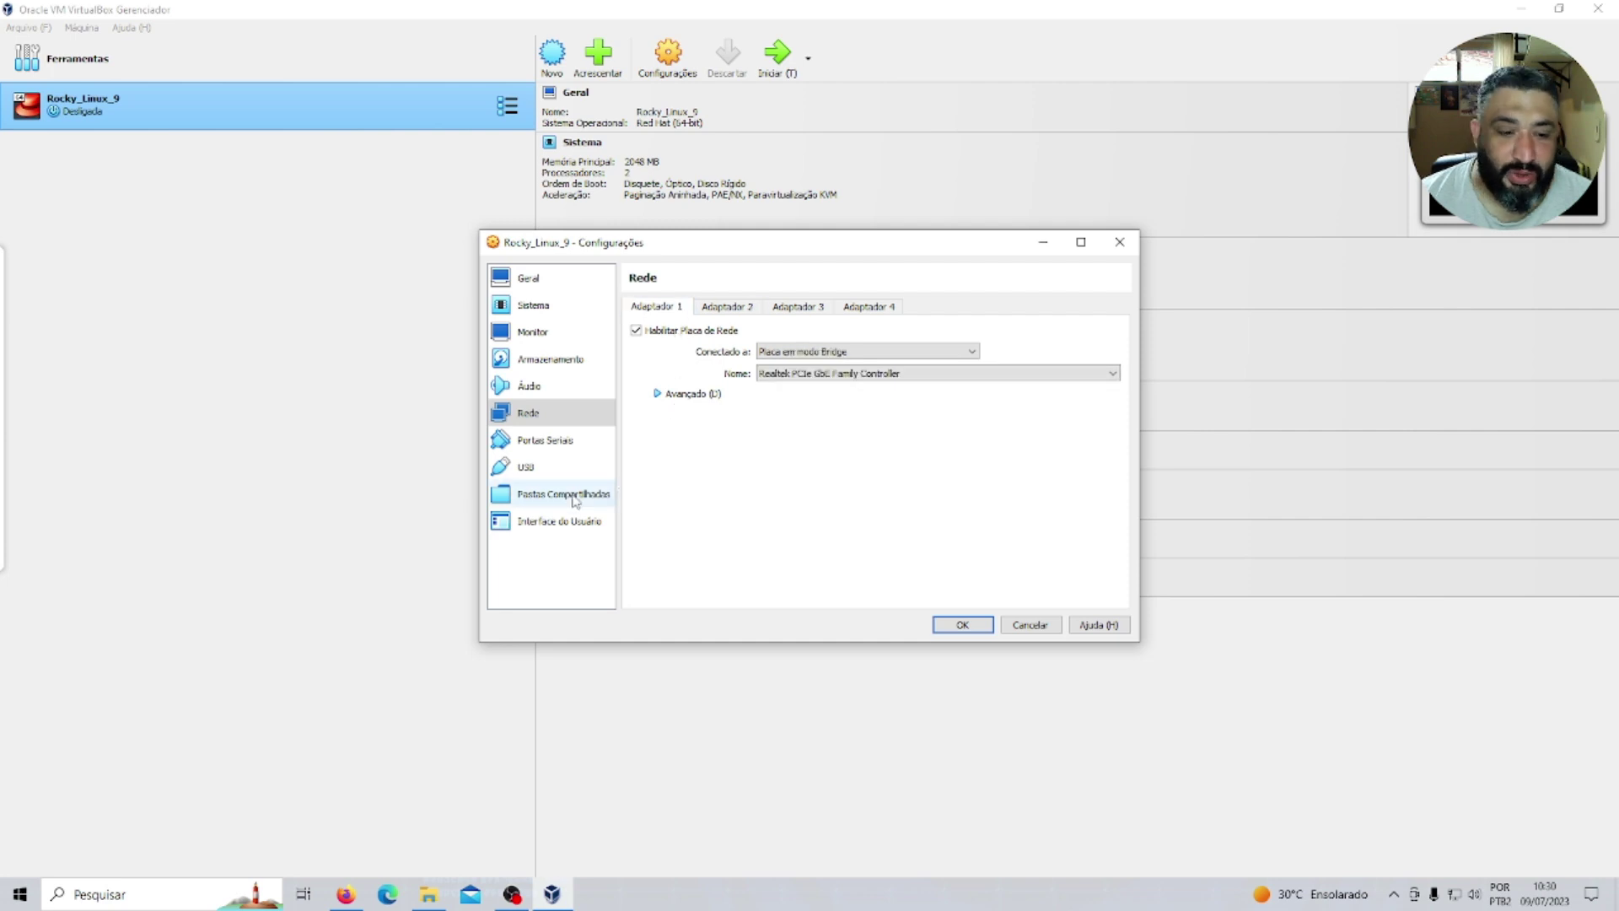
click(578, 521)
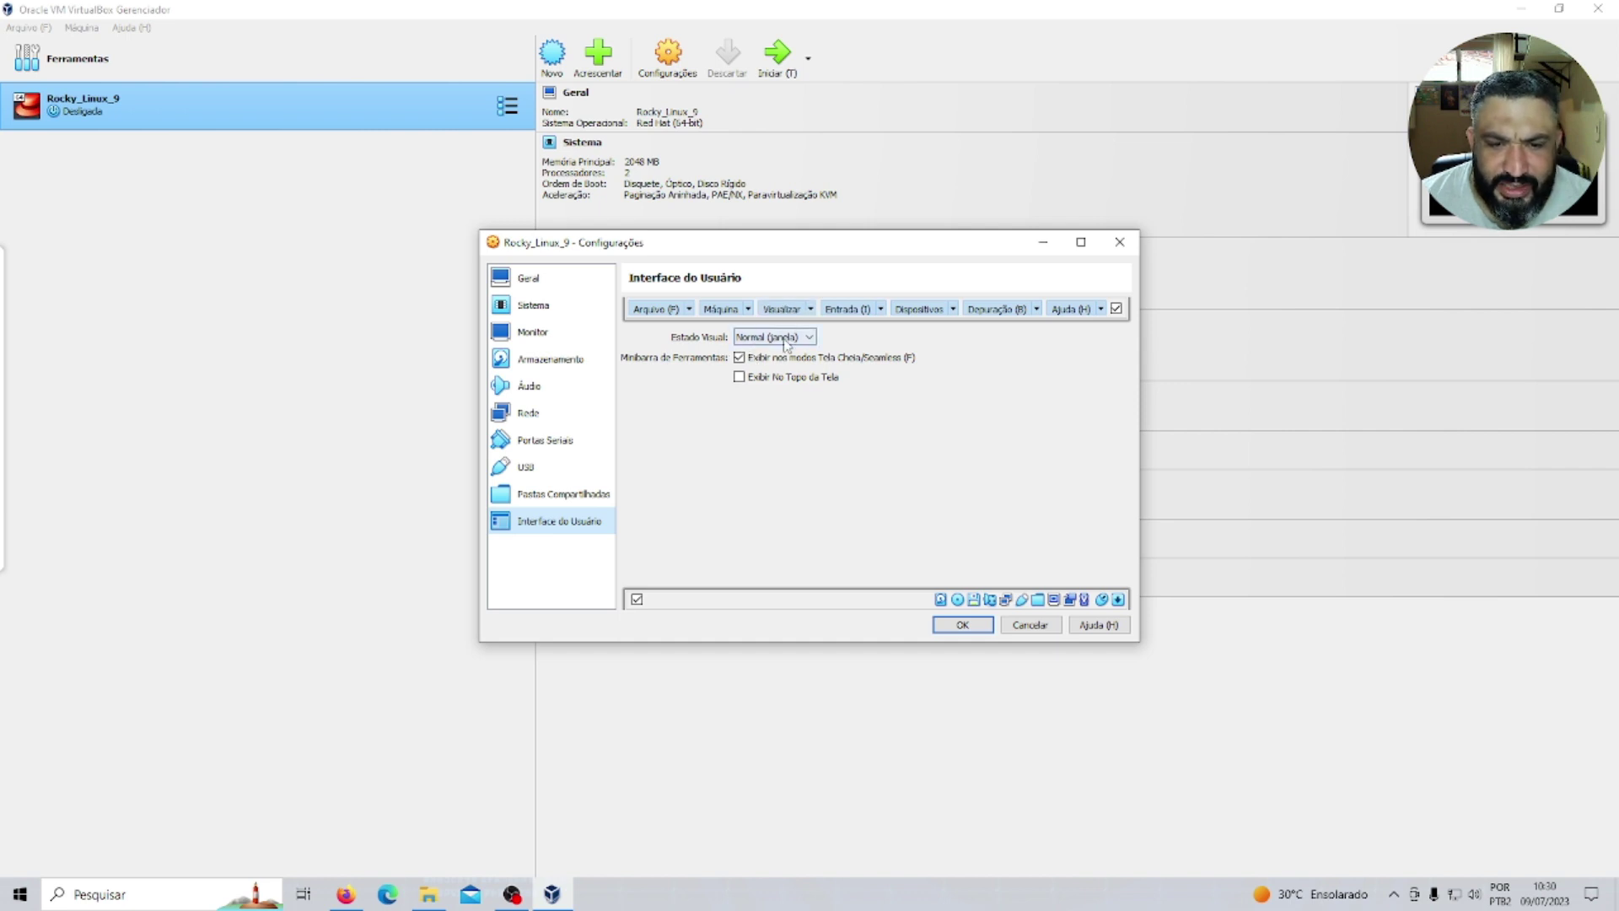
Set the visual state to Escalonado (scaled), save the settings, and start Rocky_Linux_9.
click(811, 338)
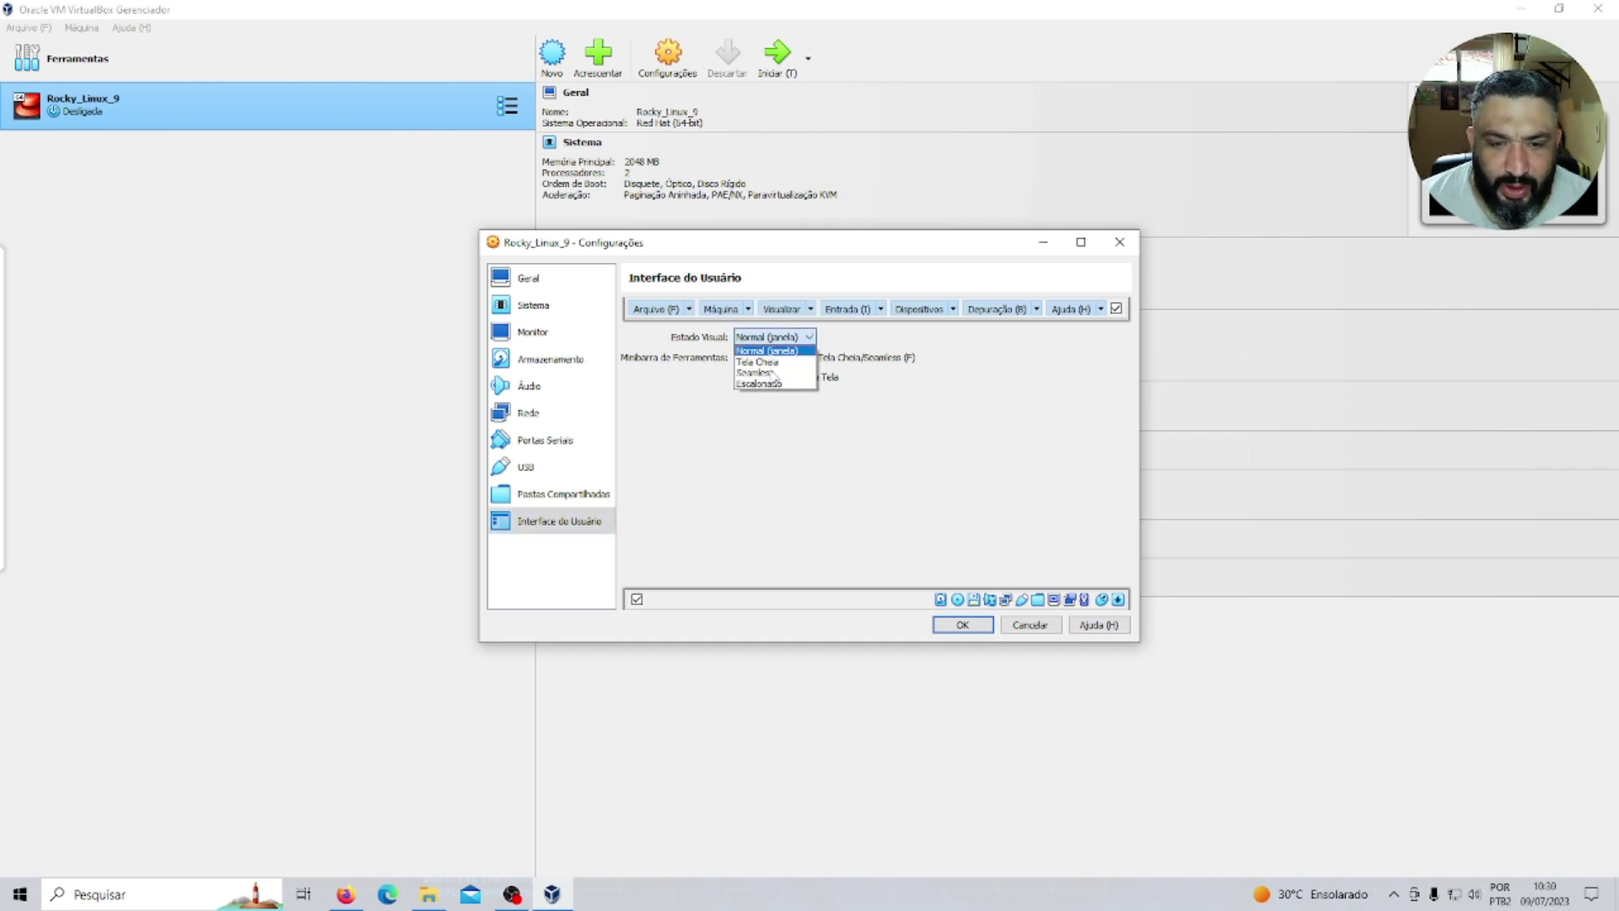
click(759, 384)
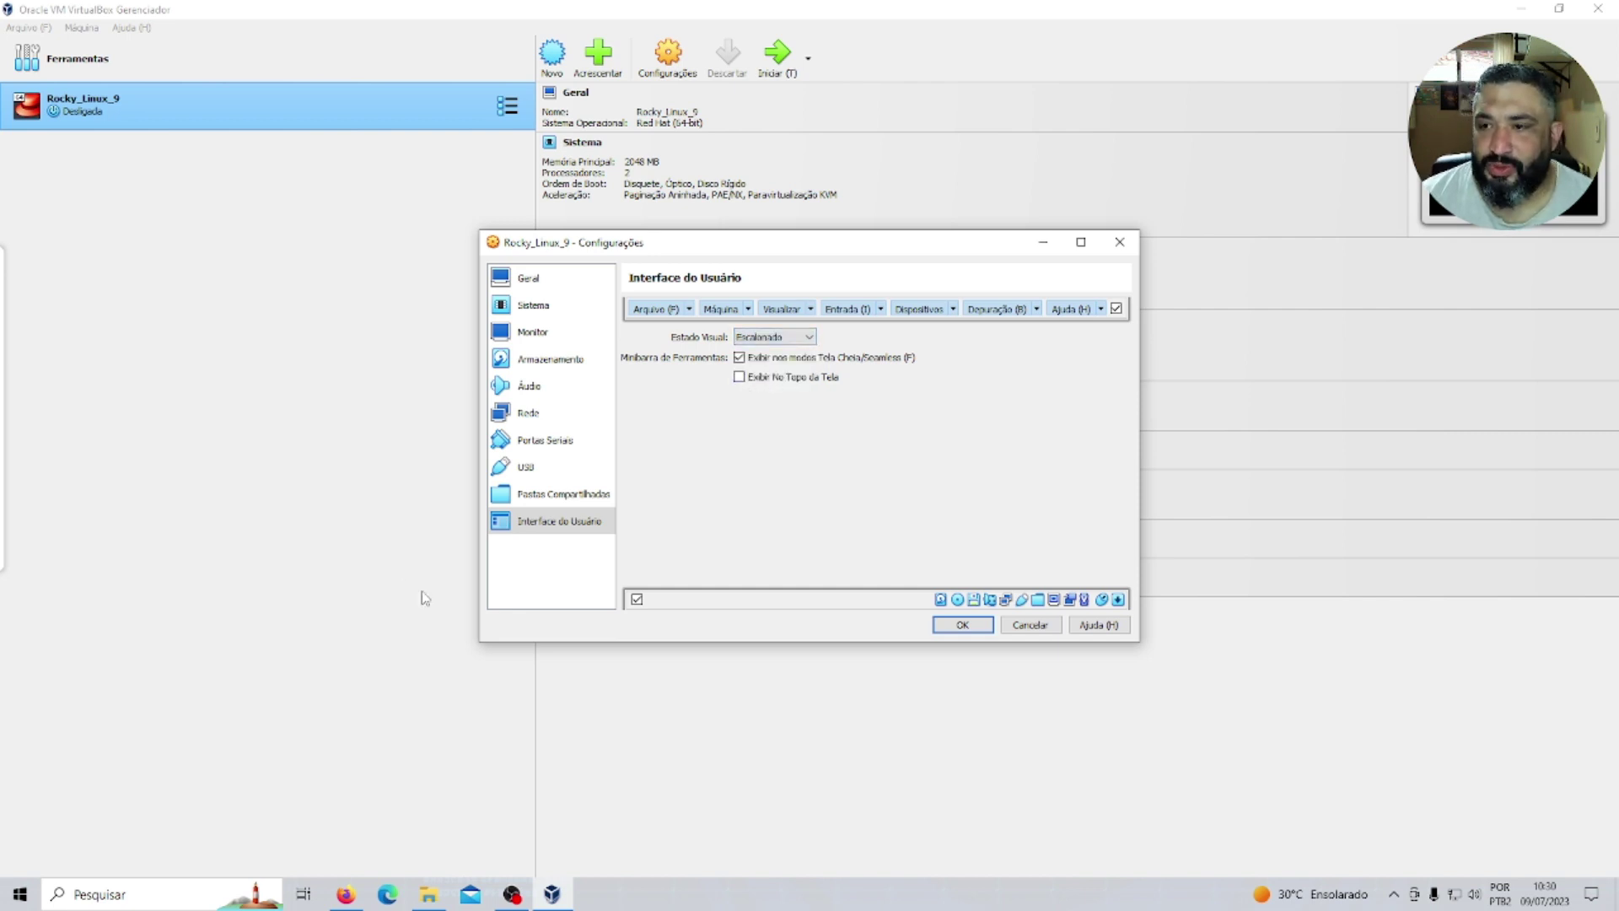
click(956, 628)
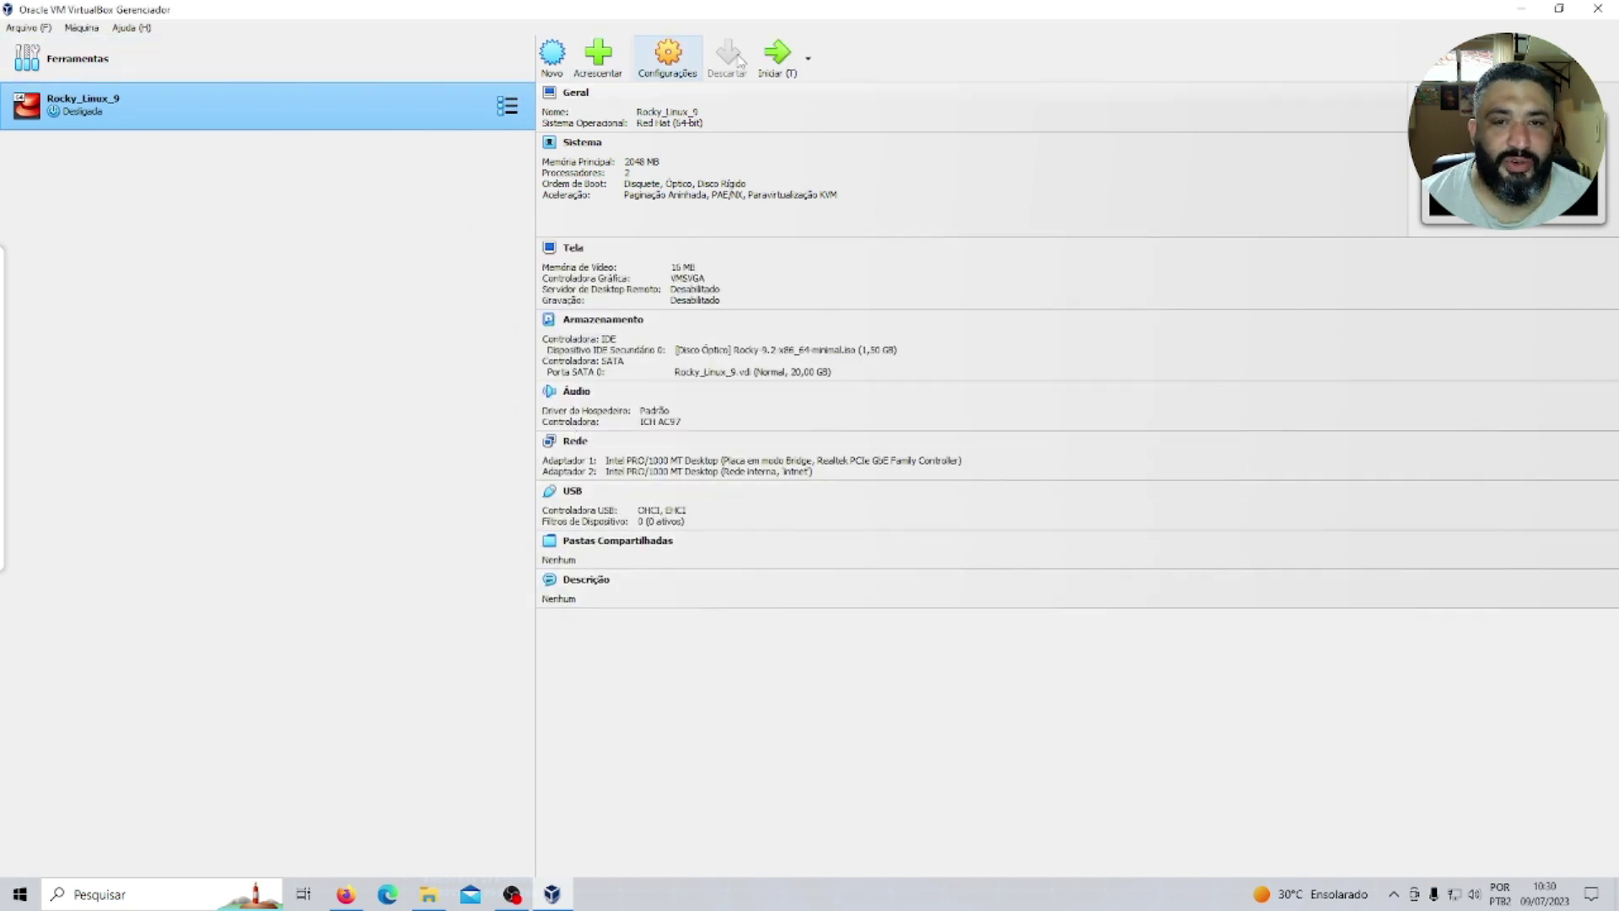
click(777, 54)
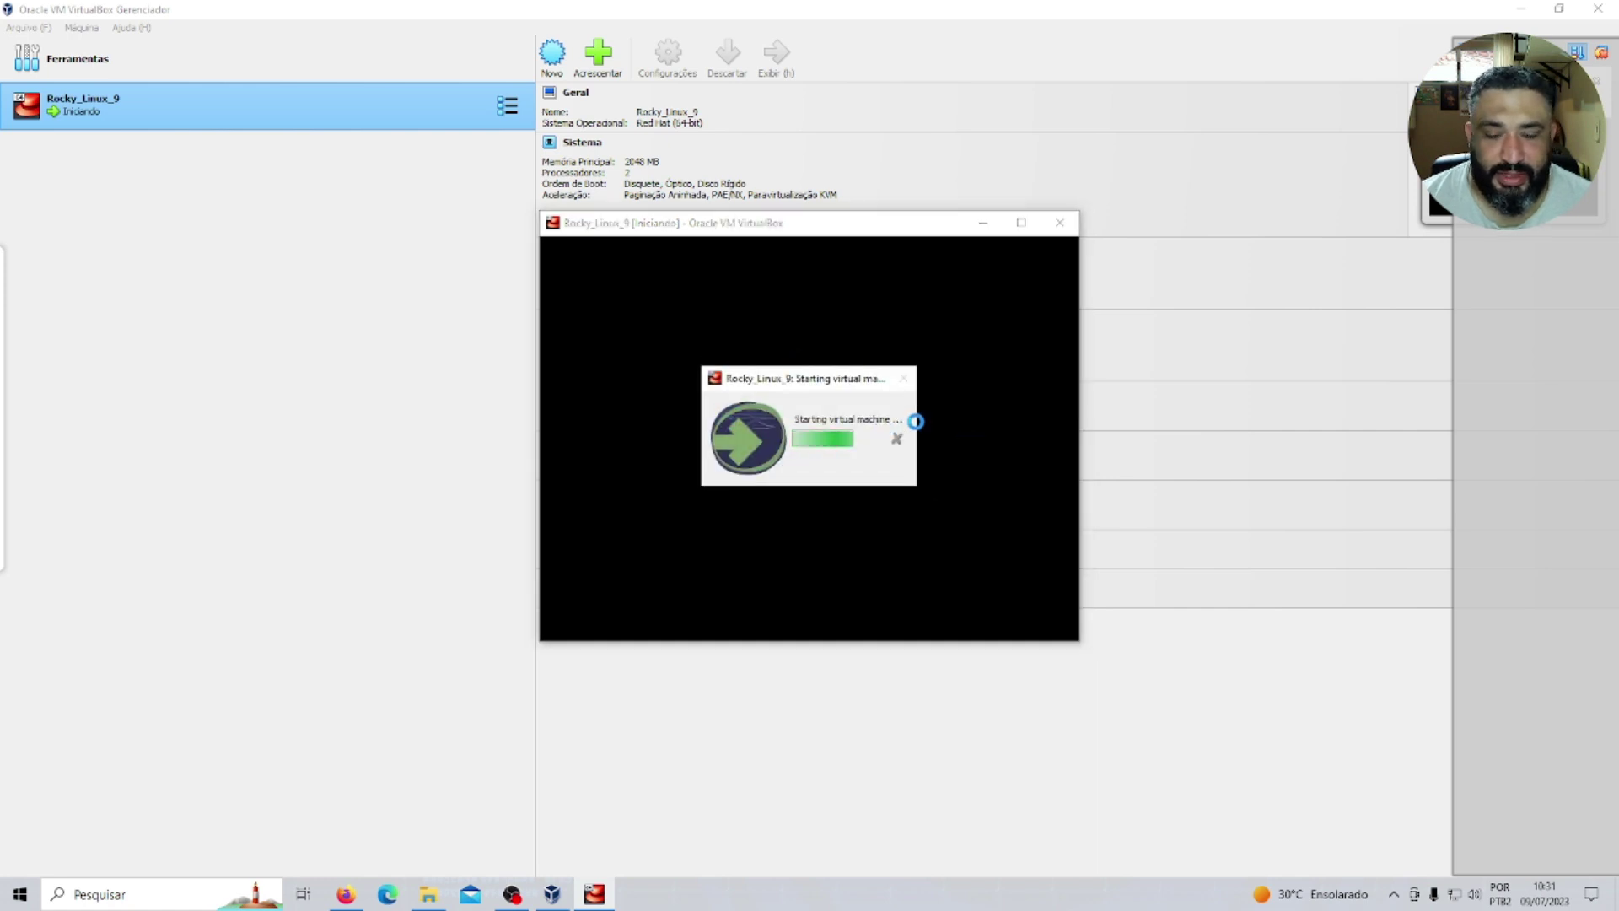
Maximize the VM window, halt the boot countdown and move the menu selection to Troubleshooting.
click(1021, 223)
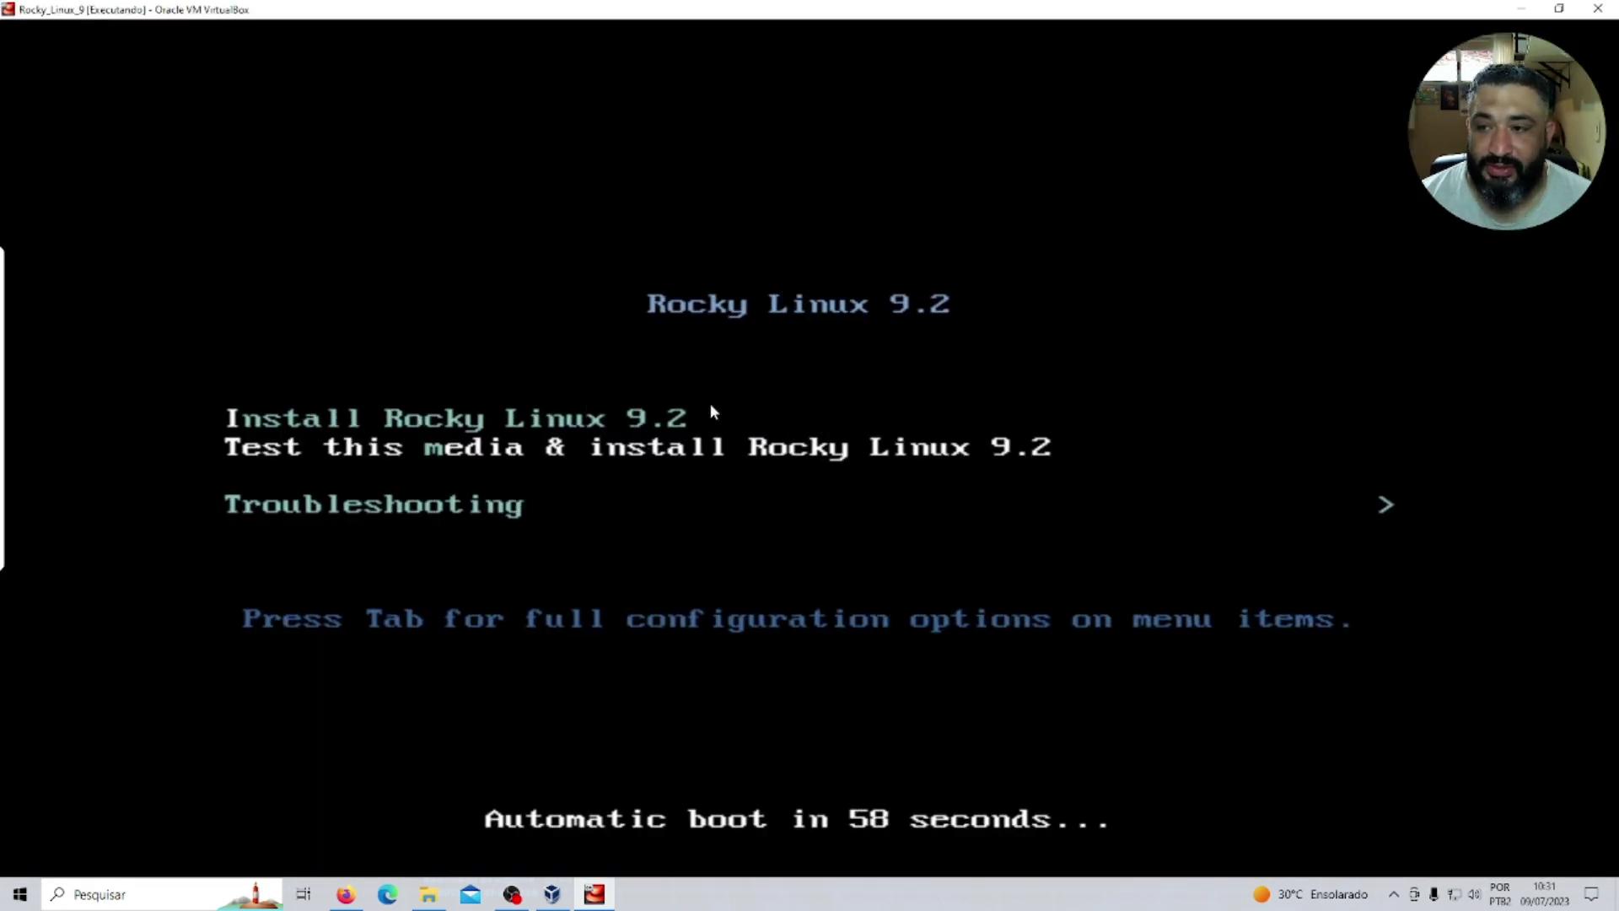
key(Up)
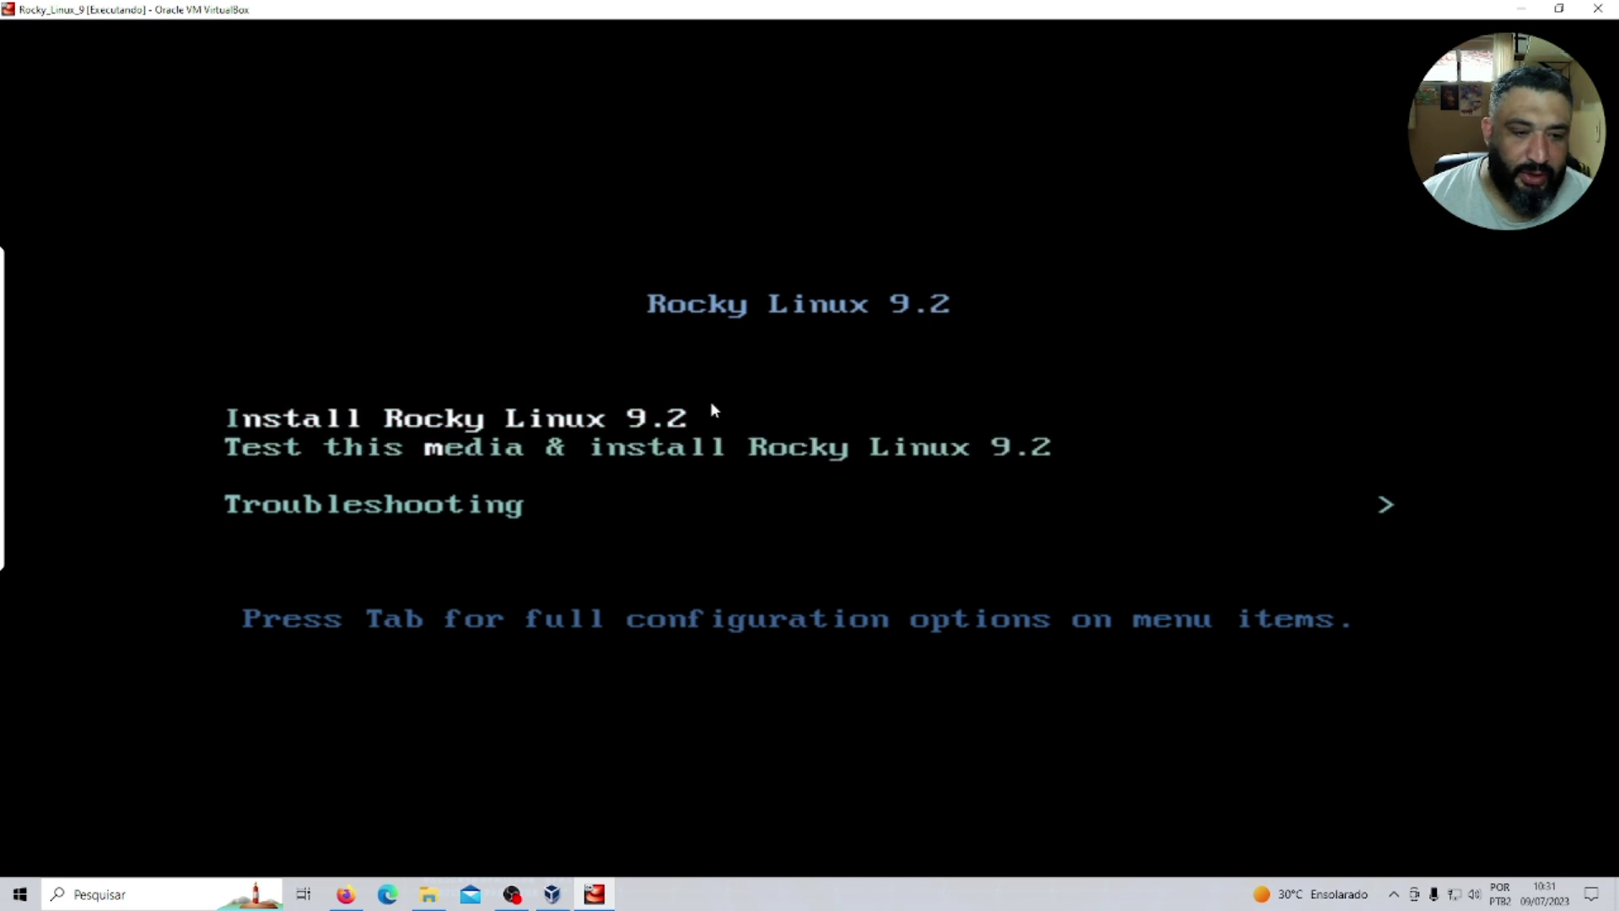
key(Down)
key(Down)
key(Up)
key(Up)
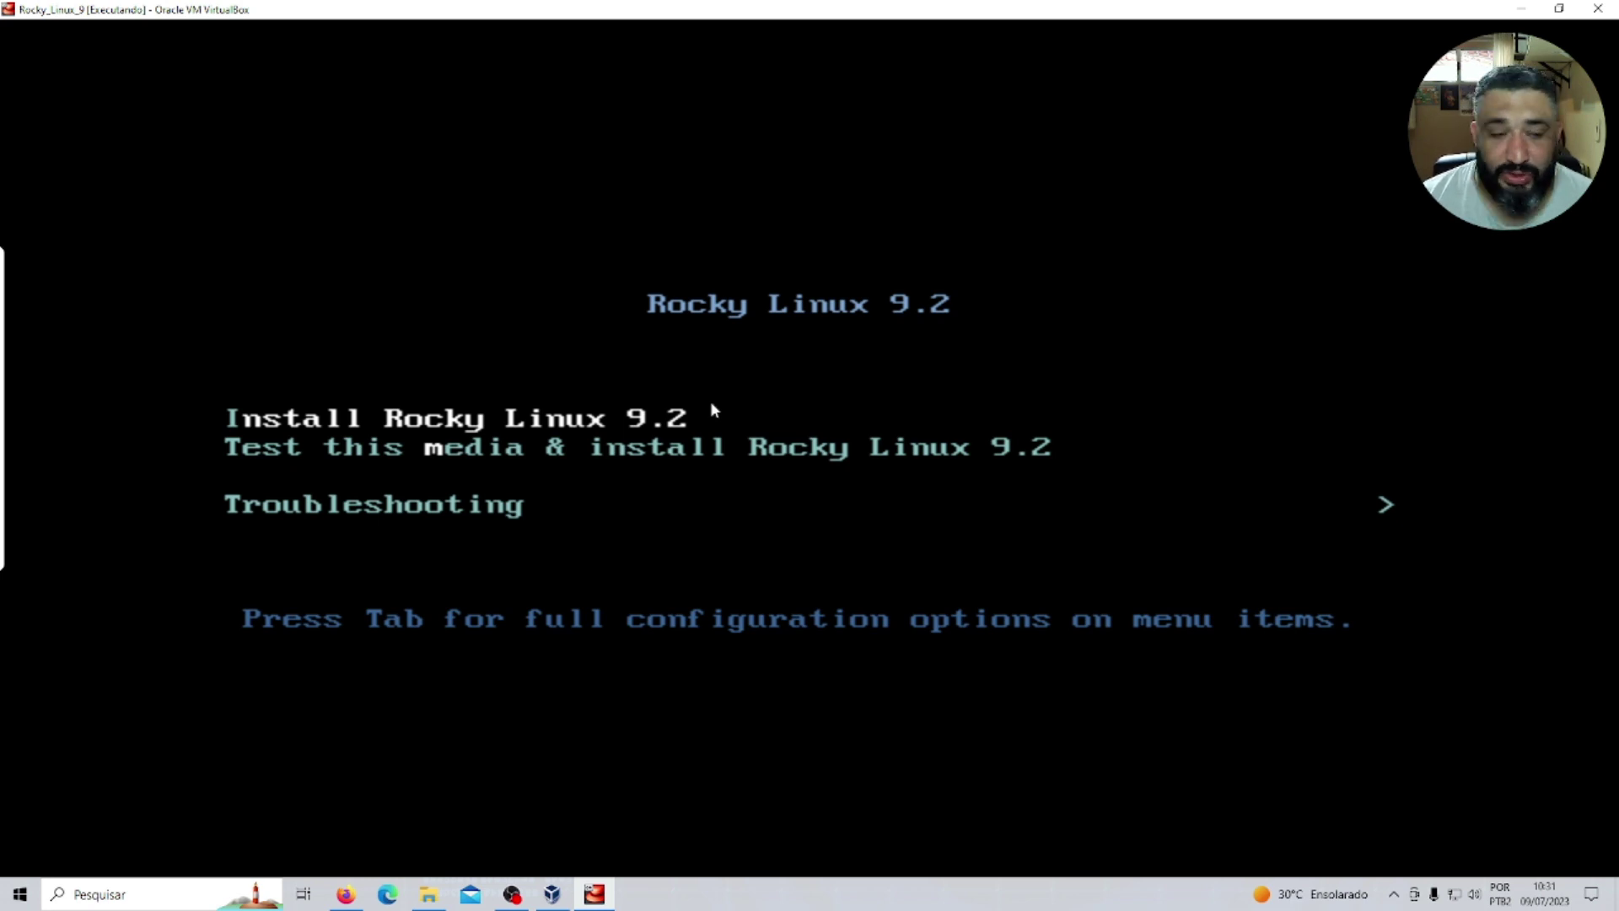
key(Down)
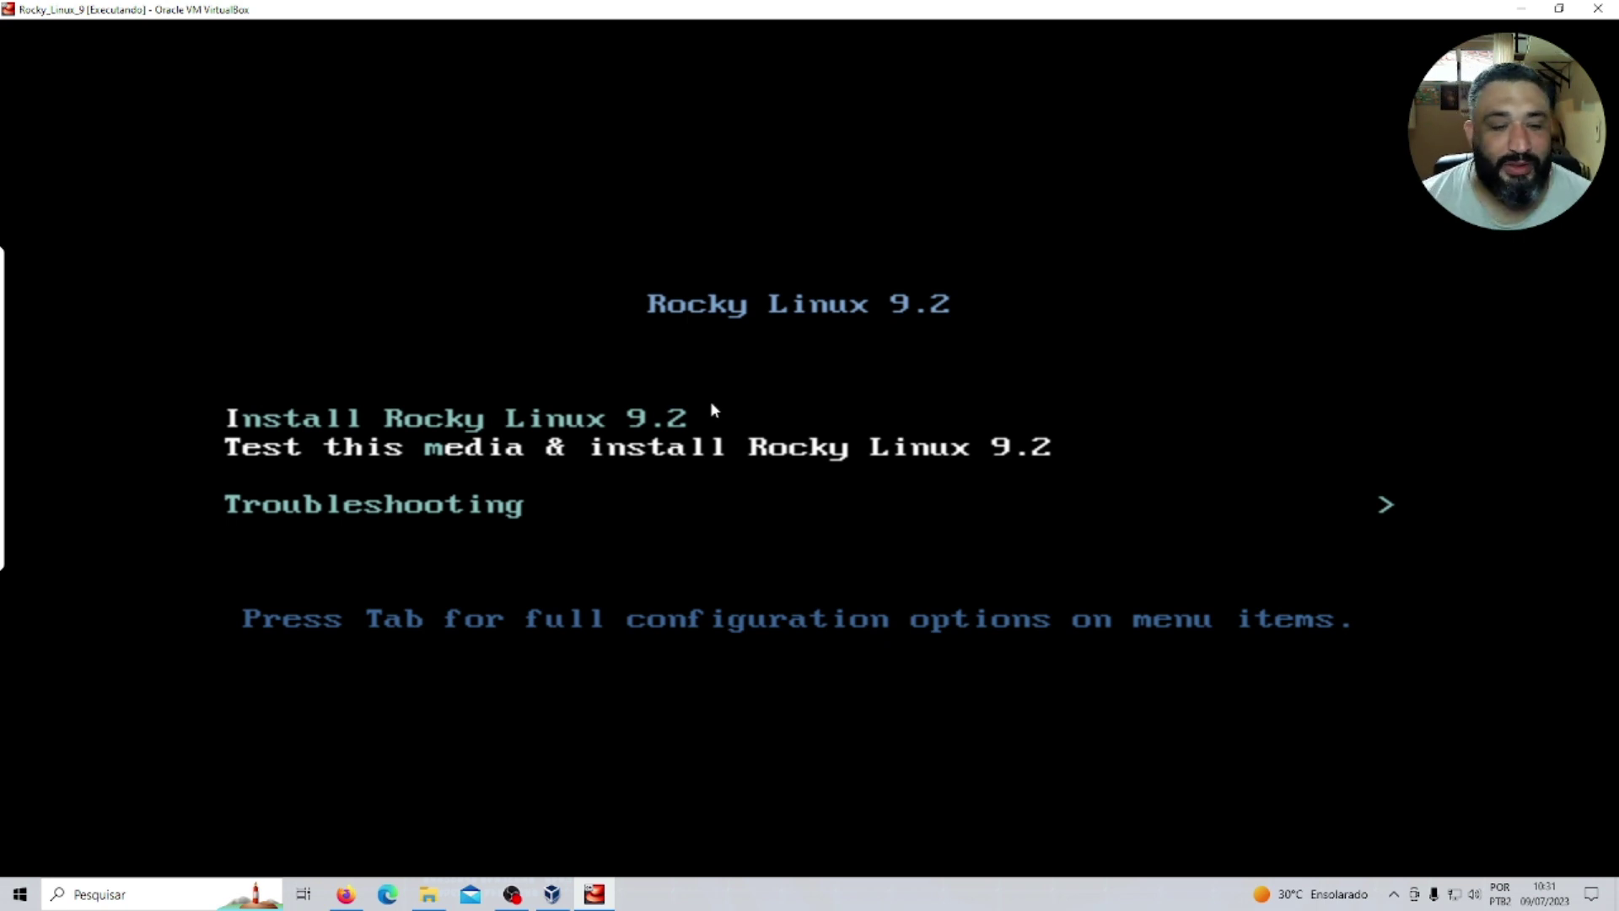
key(Up)
key(Down)
key(Down)
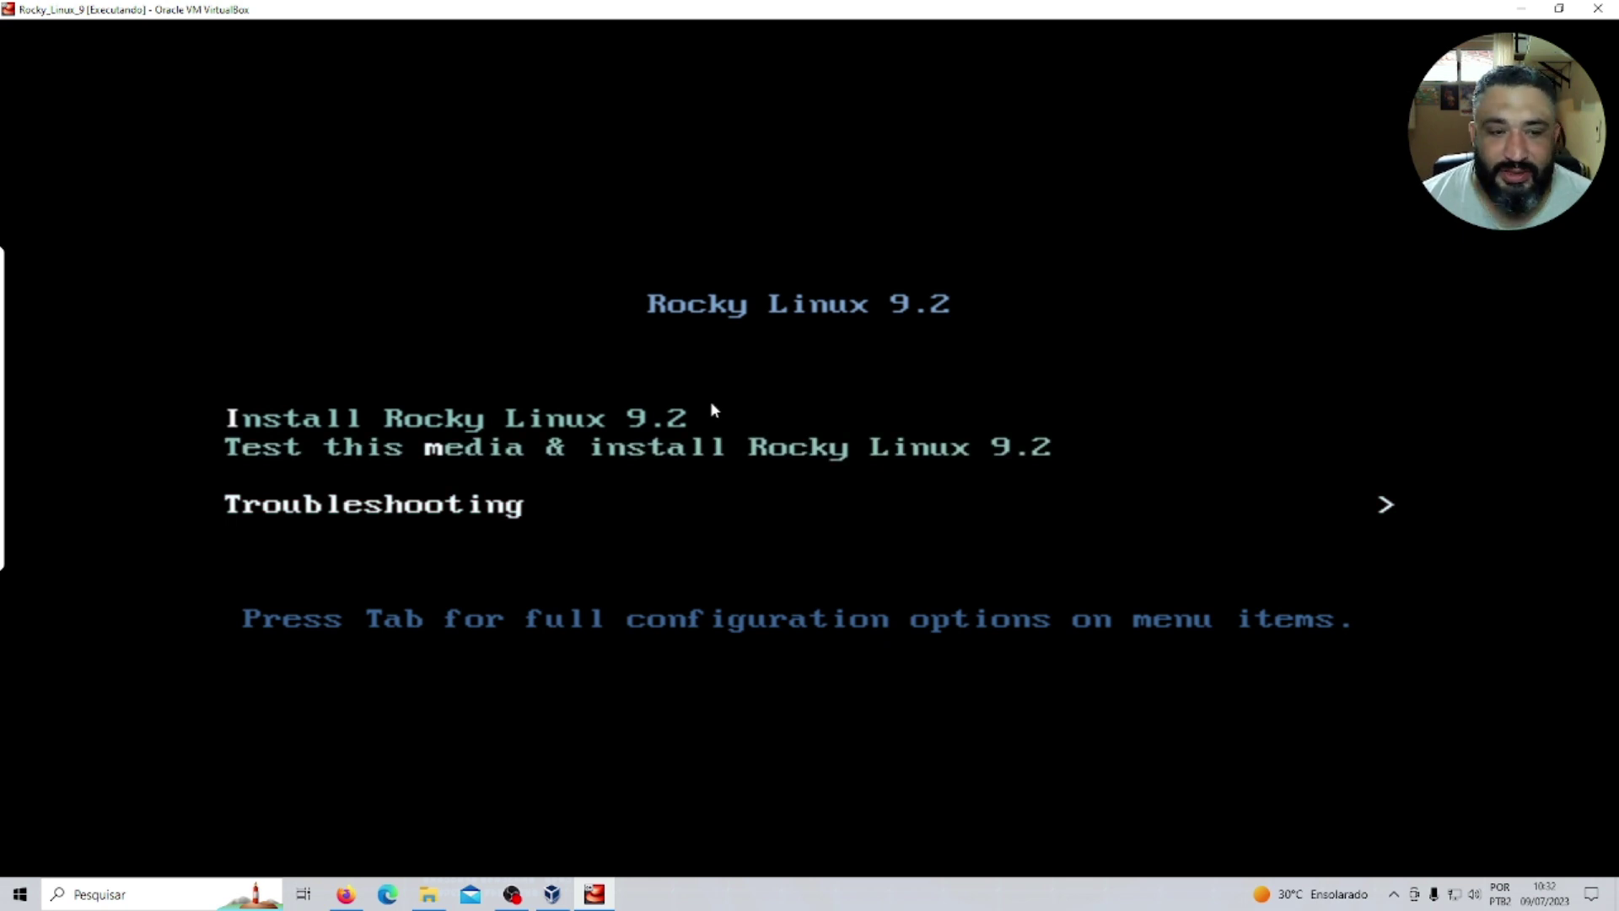
From the Troubleshooting submenu, launch 'Install Rocky Linux 9.2 using text mode'.
key(Return)
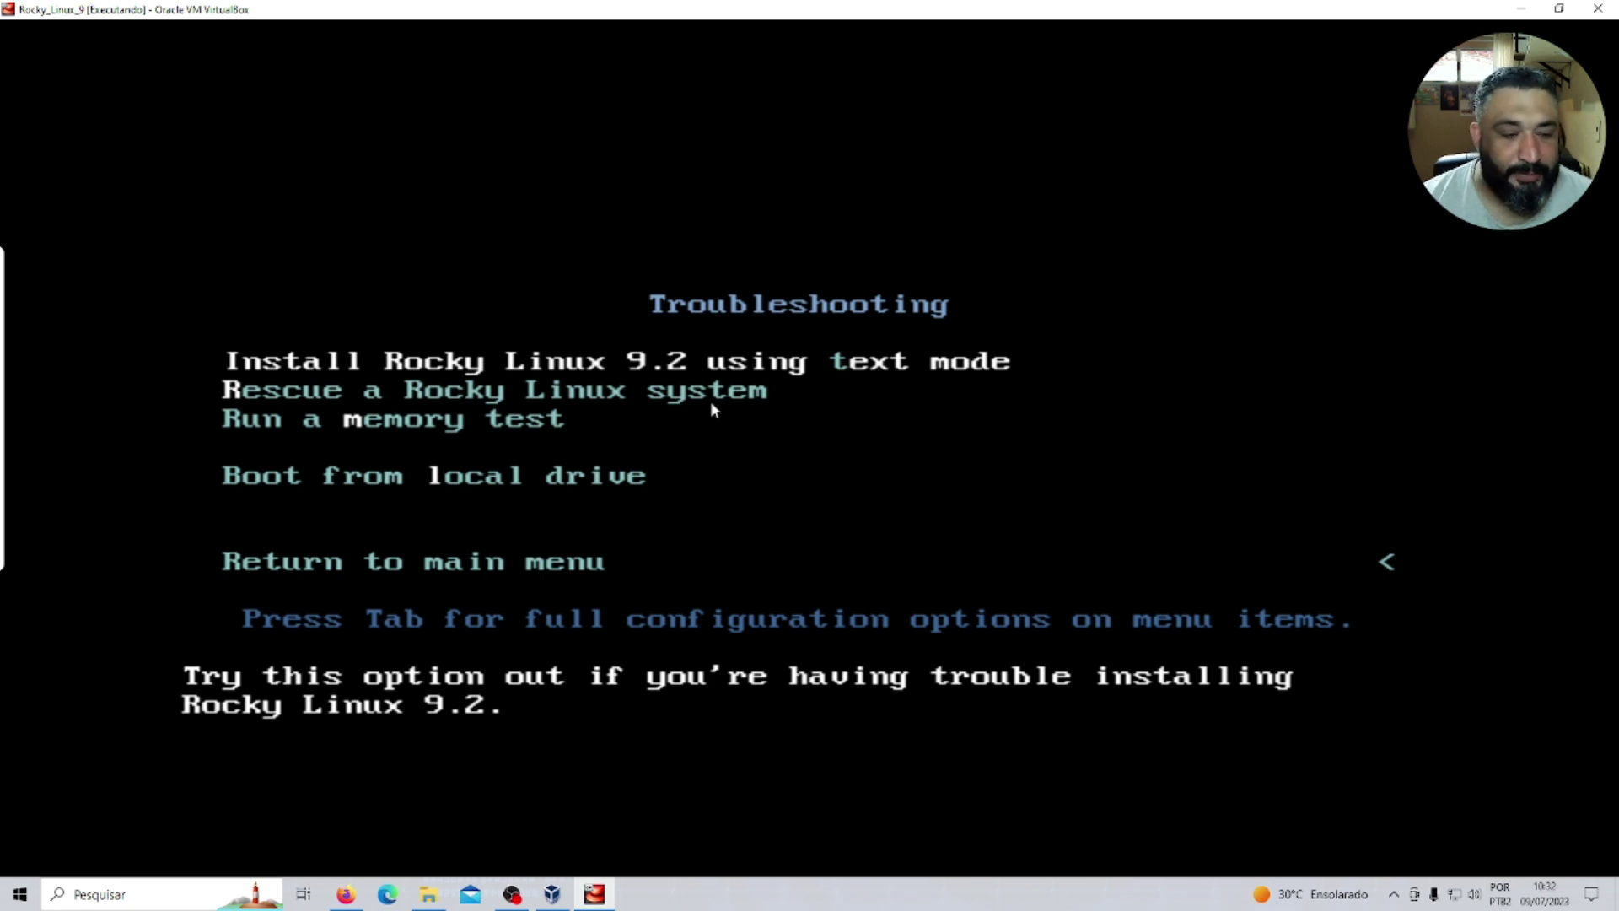
key(Down)
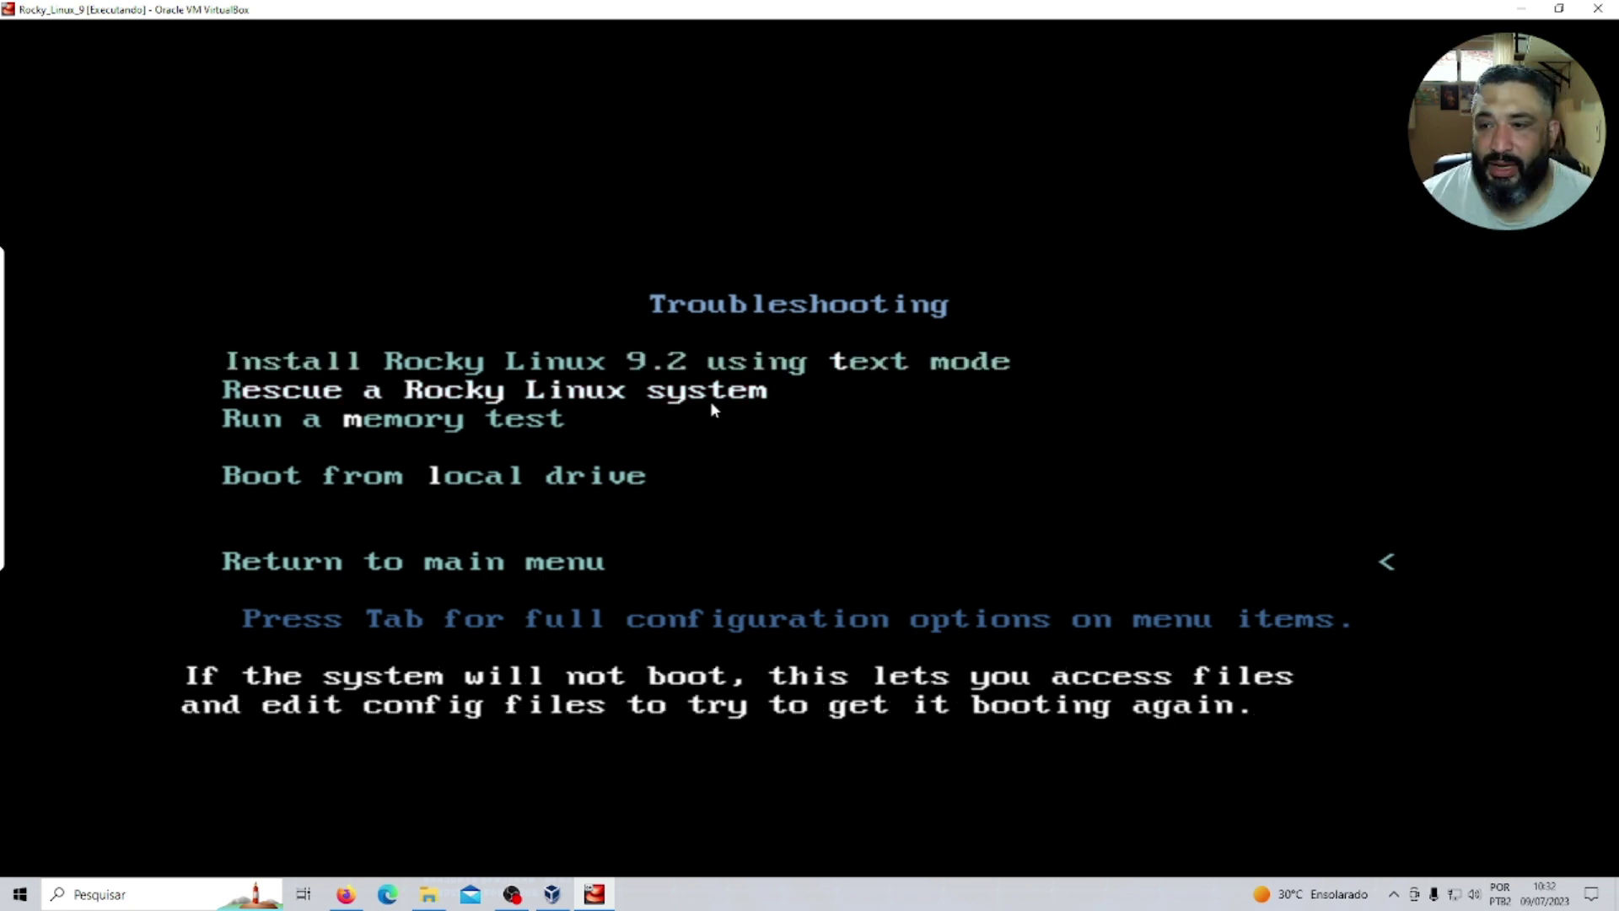
key(Down)
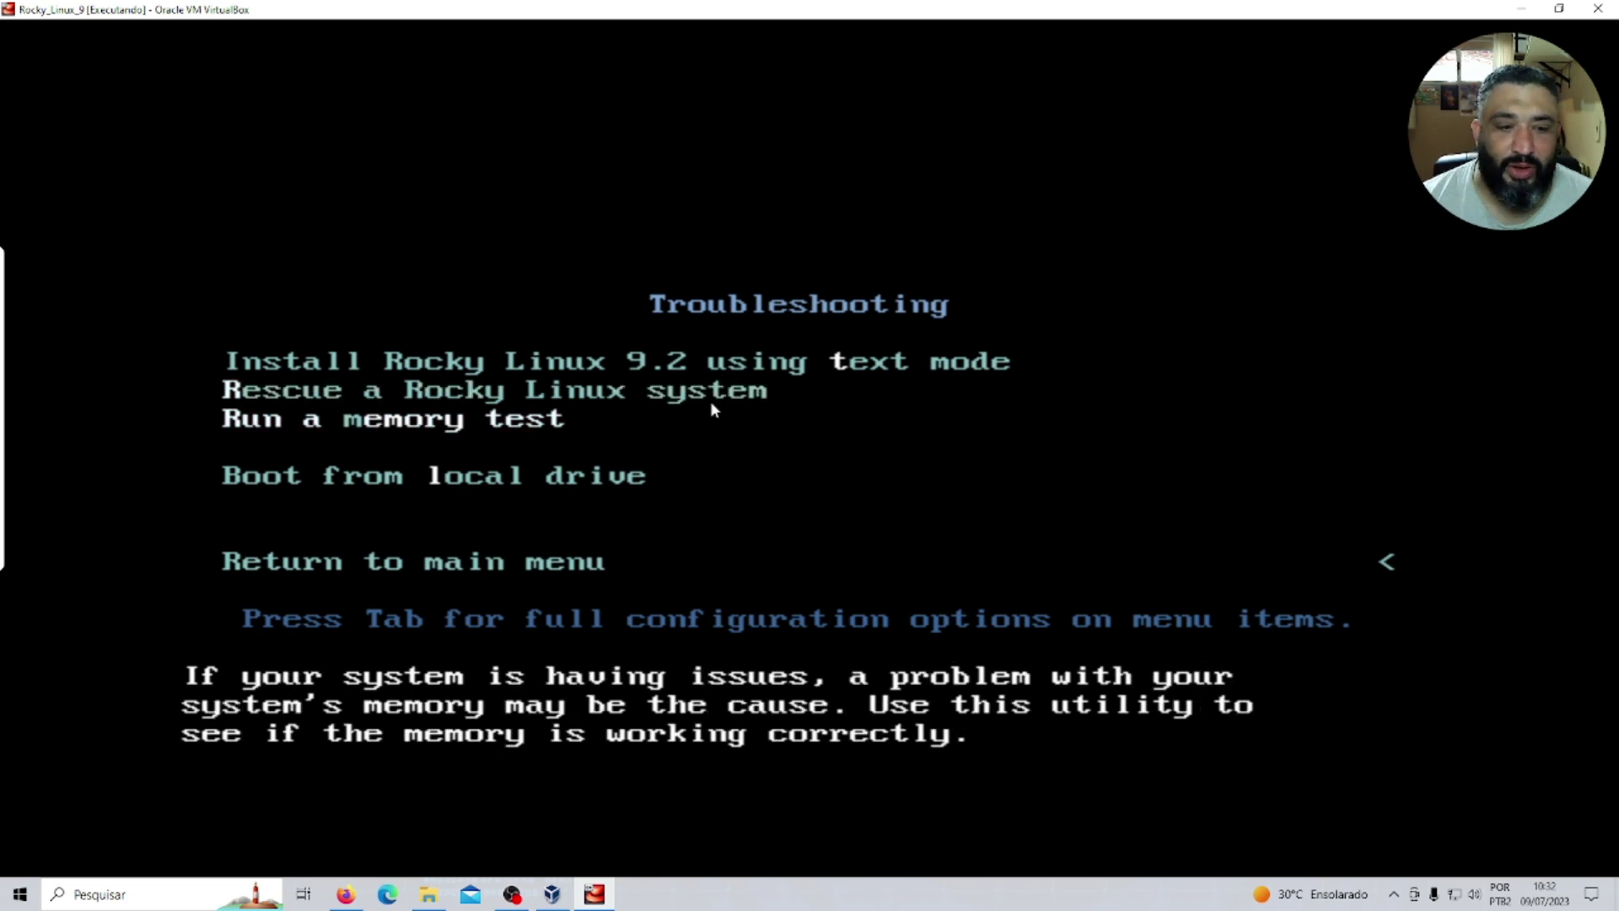
key(Down)
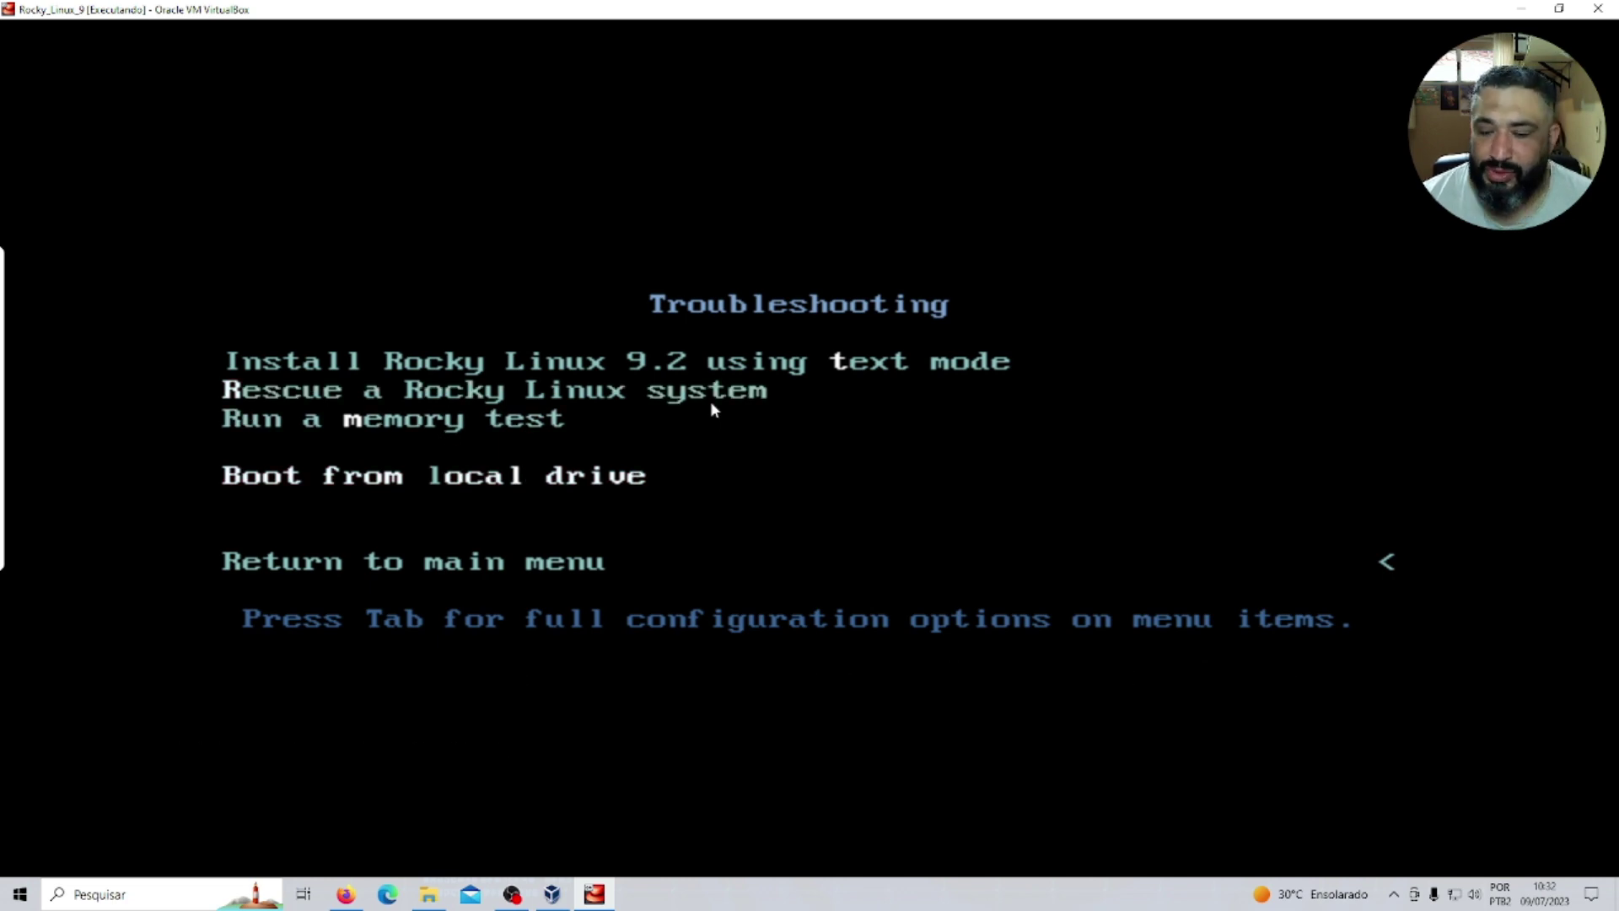
key(Down)
key(Up)
key(Up)
key(Up)
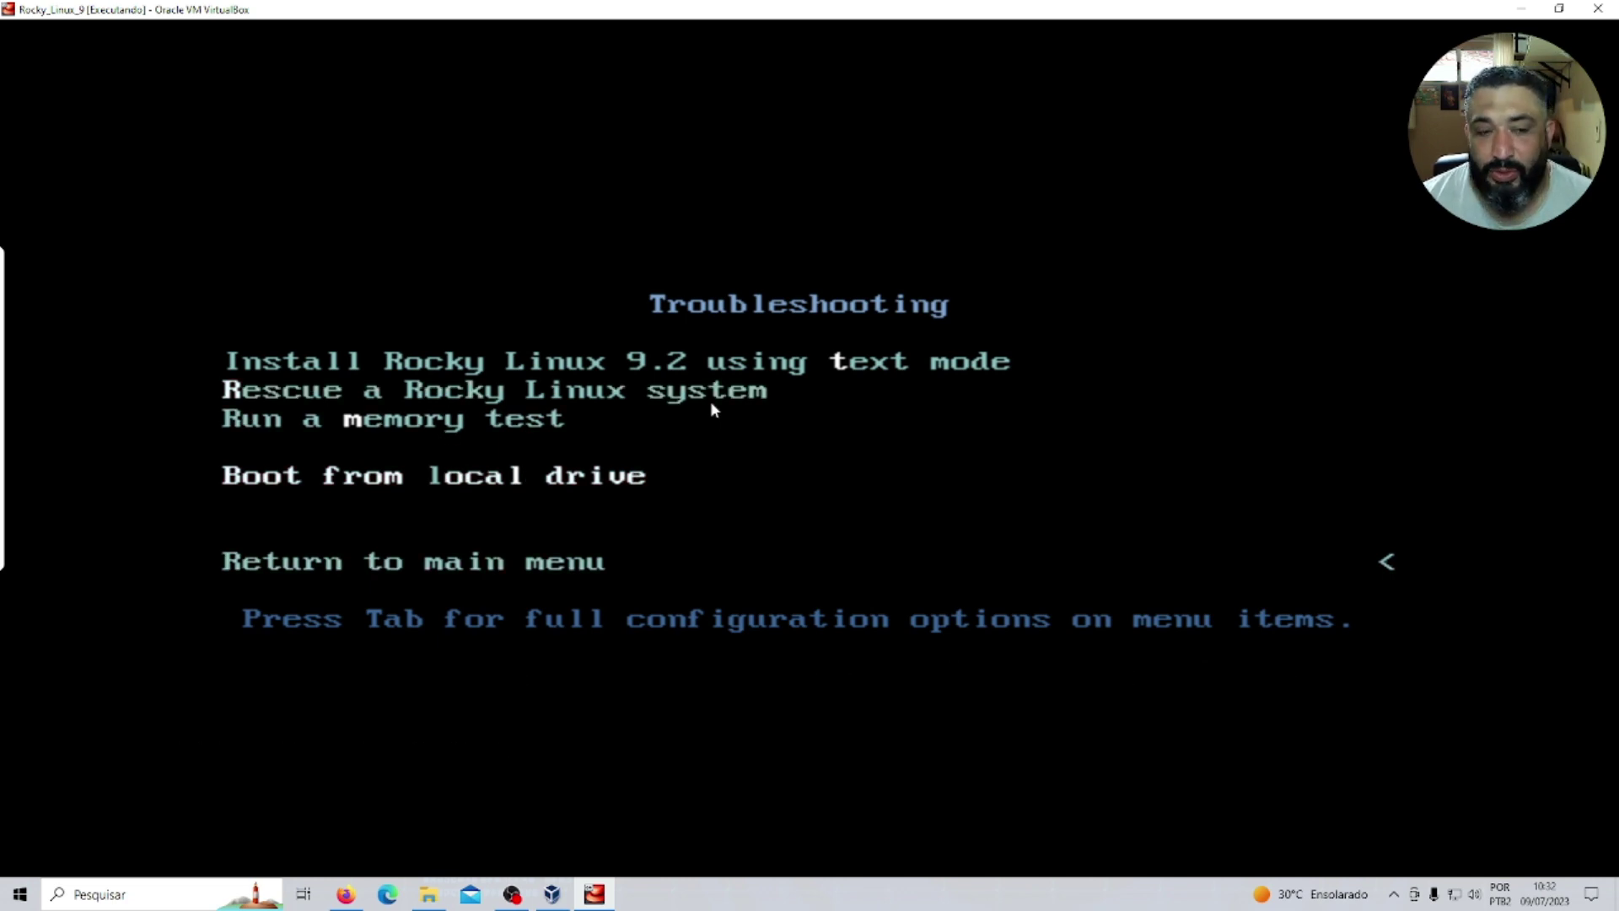
key(Up)
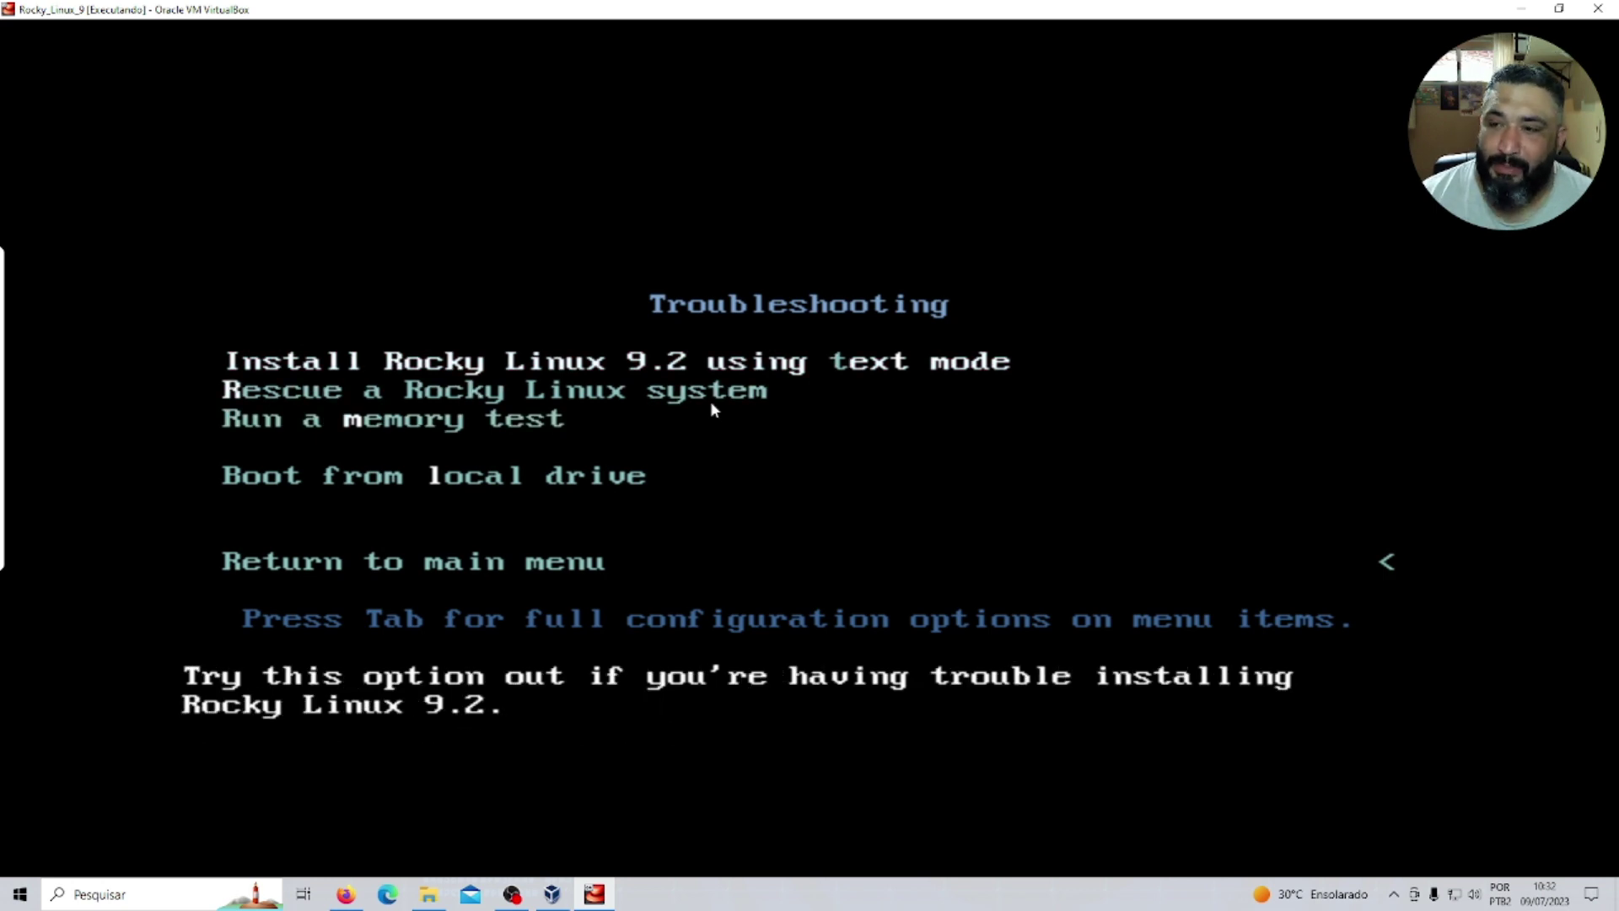
key(Return)
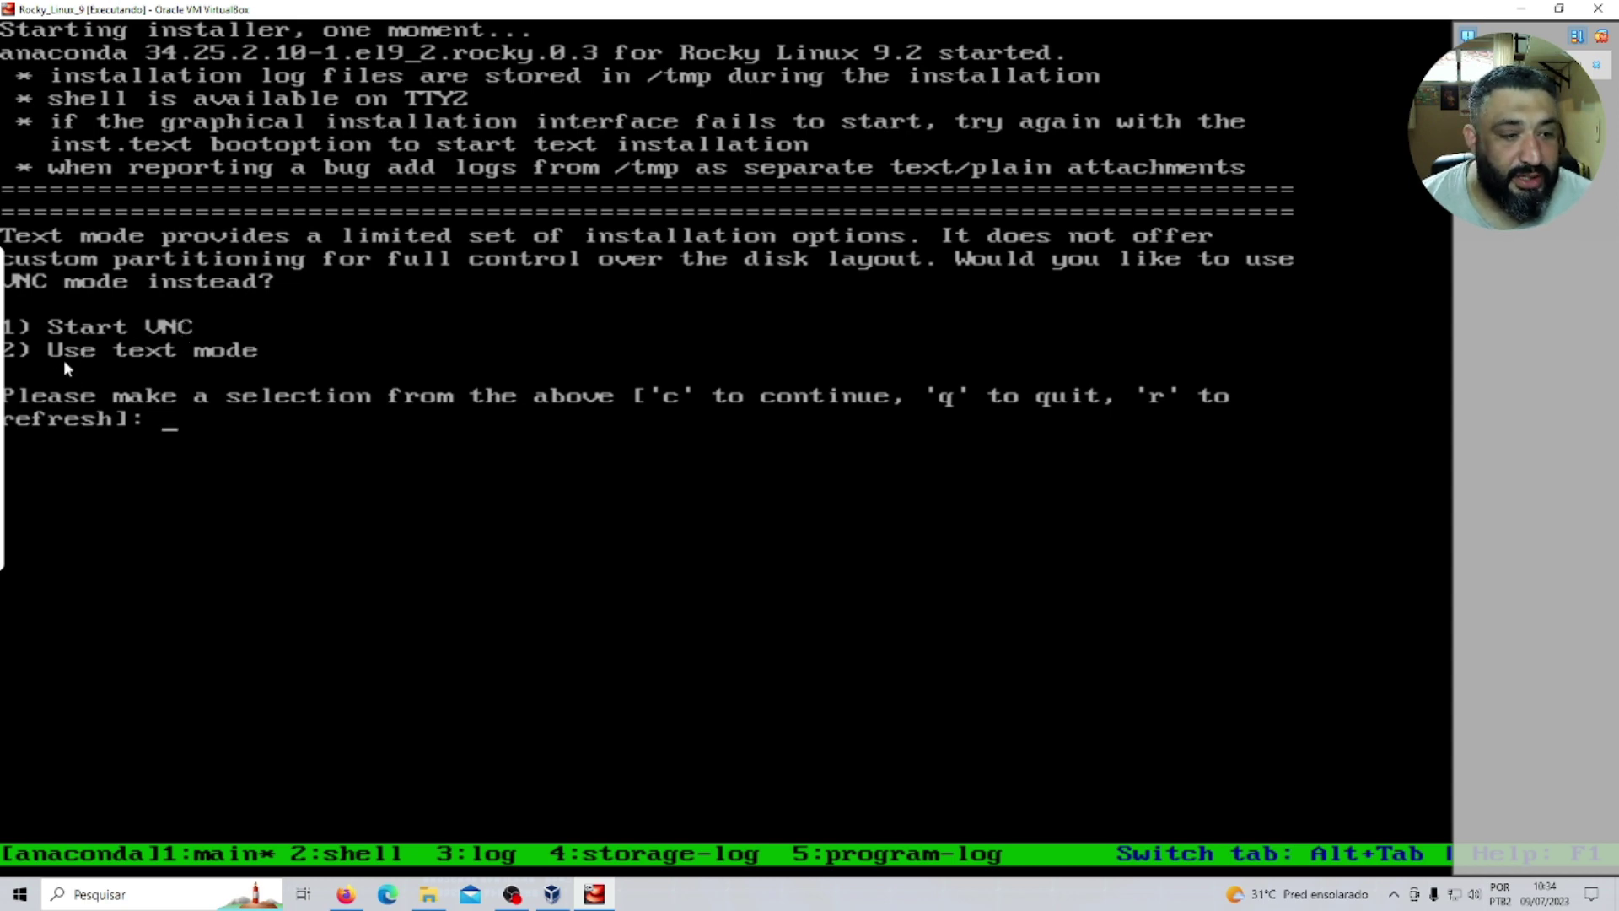
Continue in plain text mode (option 2), then open Language settings (option 1).
text(2)
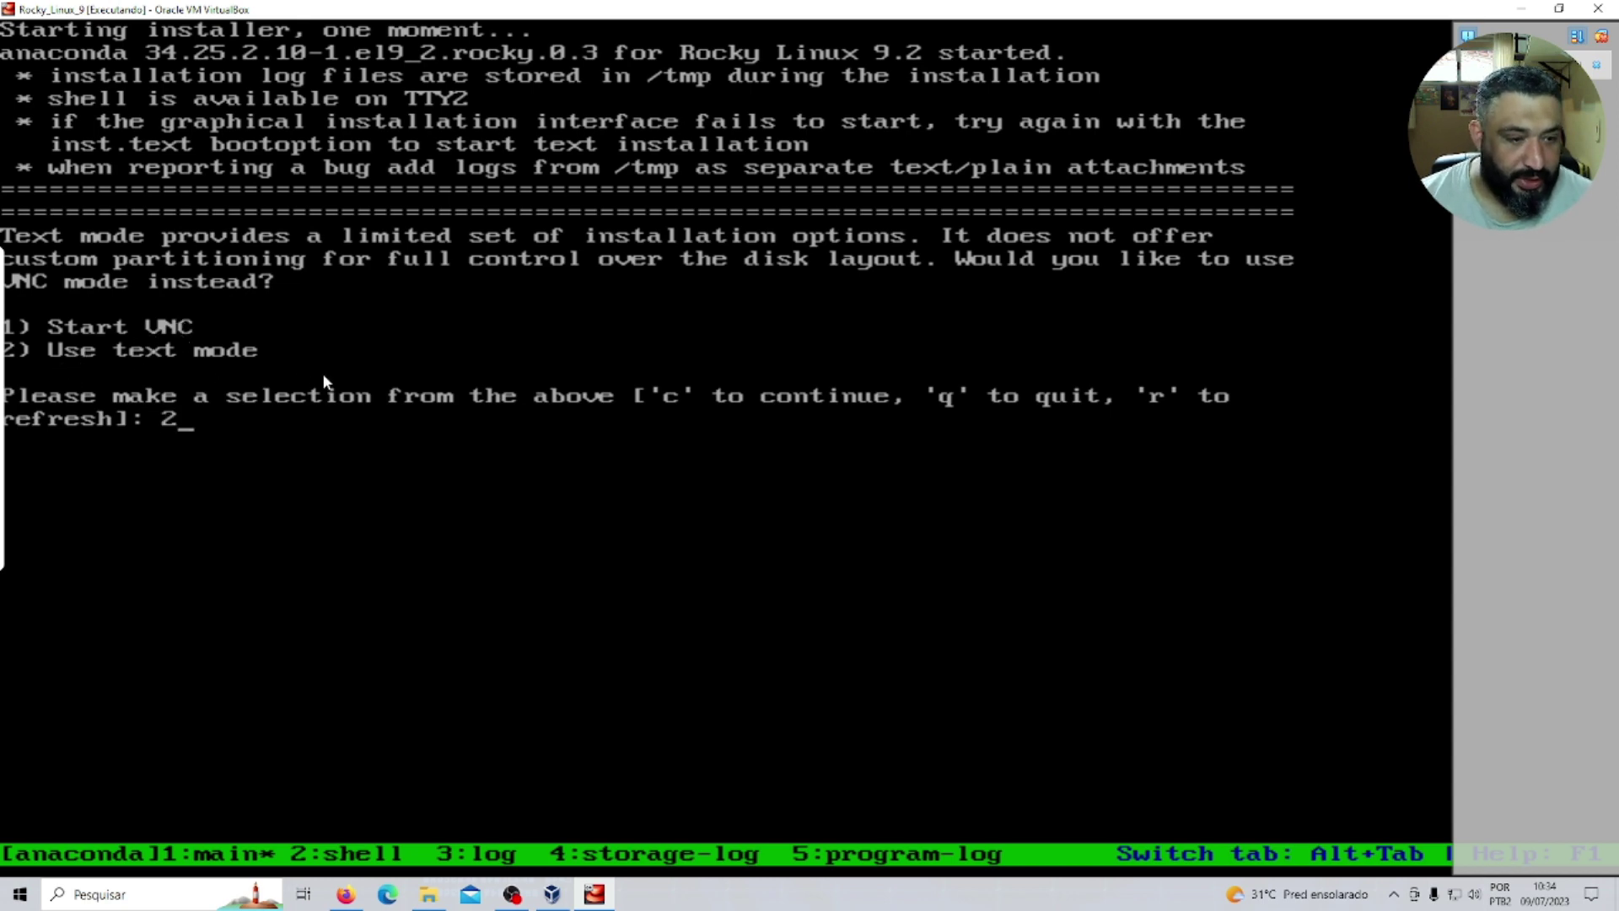
key(Return)
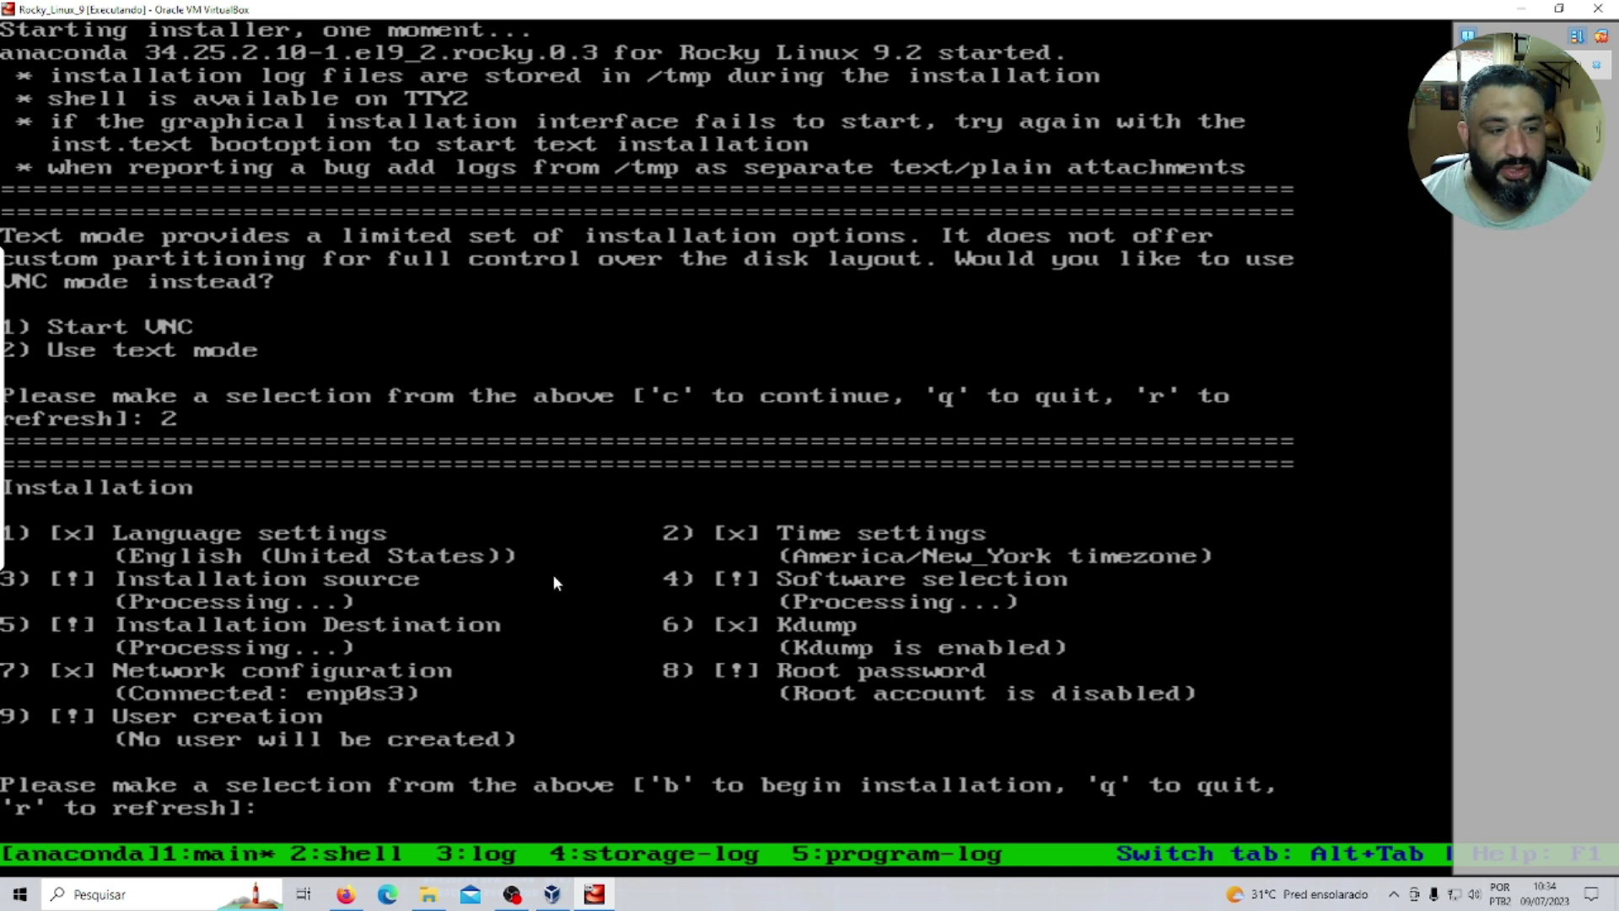
text(1)
key(Return)
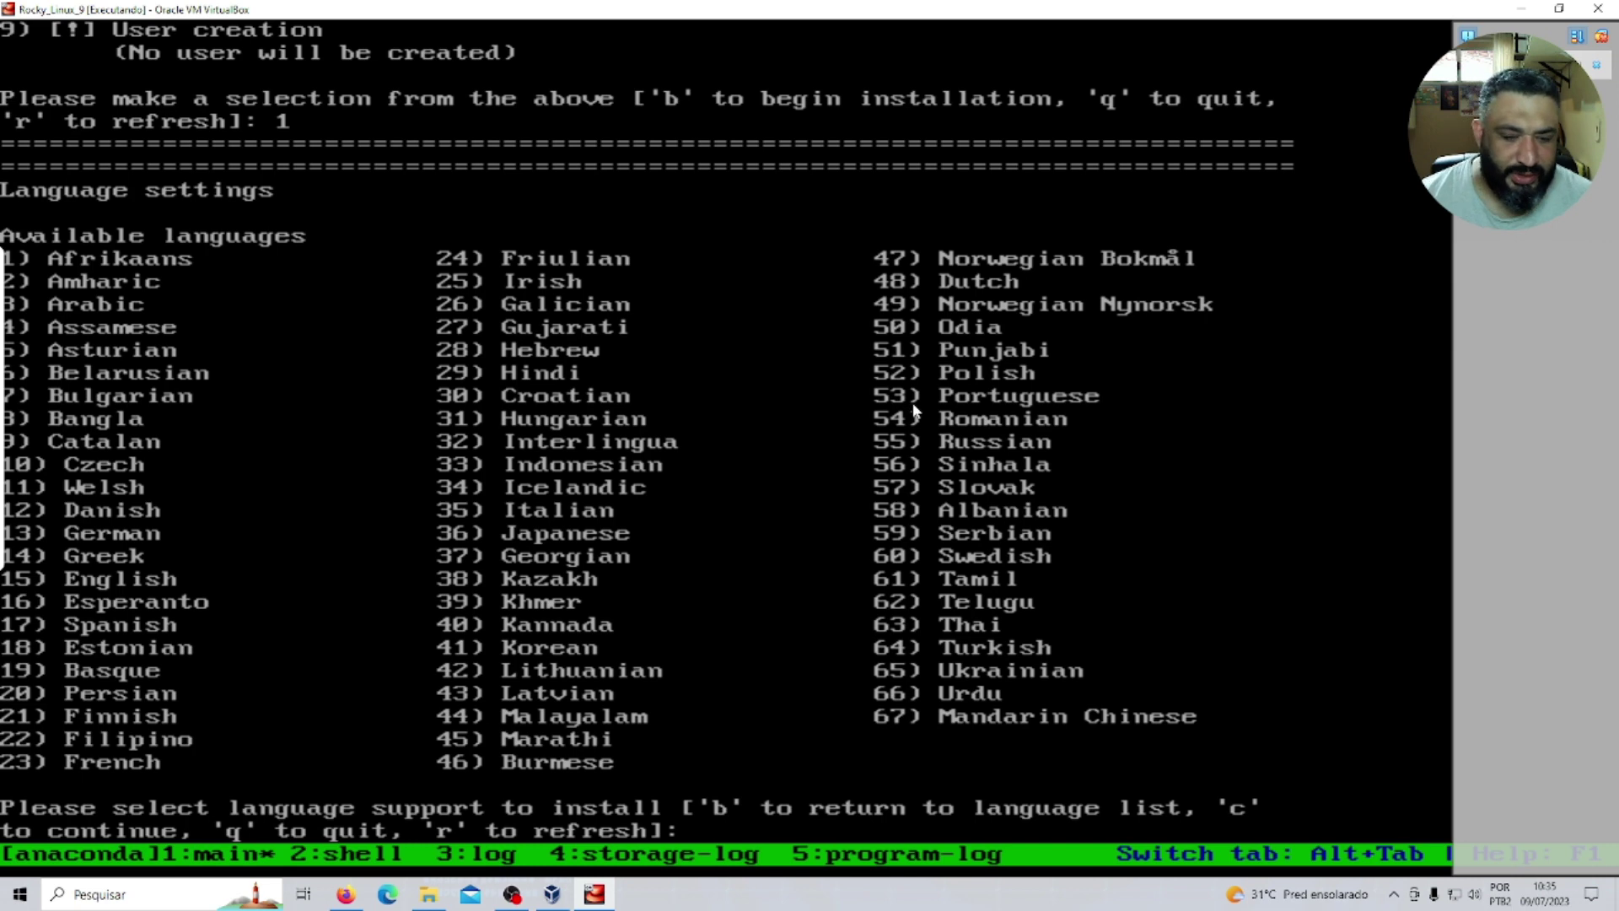
Choose language 53, Portuguese (Brazil), then open Installation Destination (option 5).
text(53)
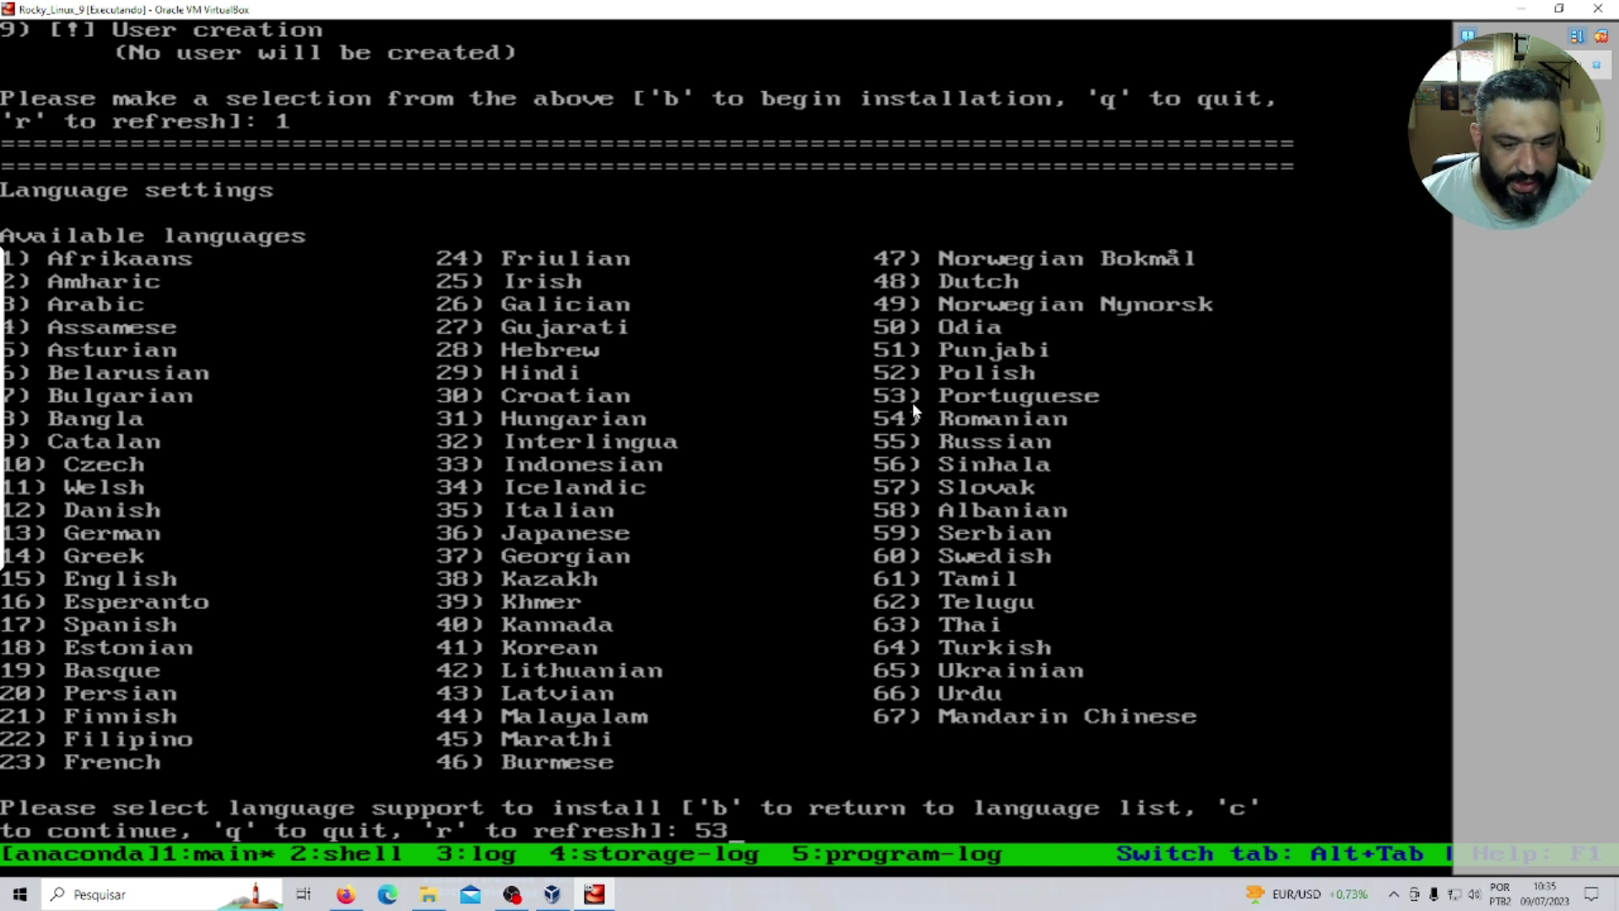
key(Return)
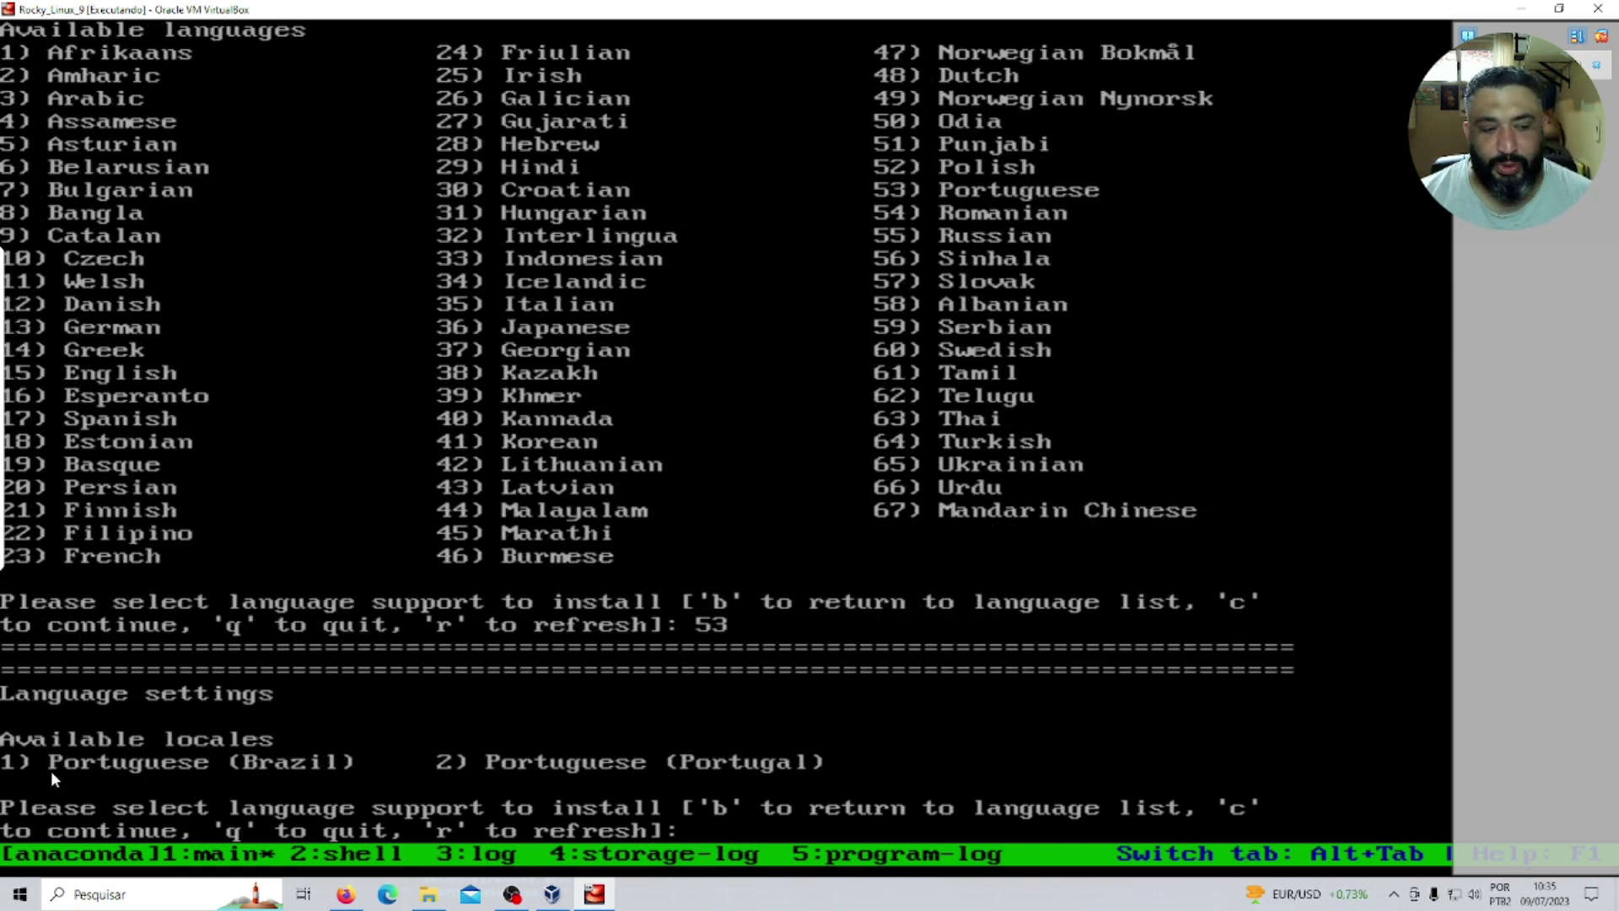
text(1)
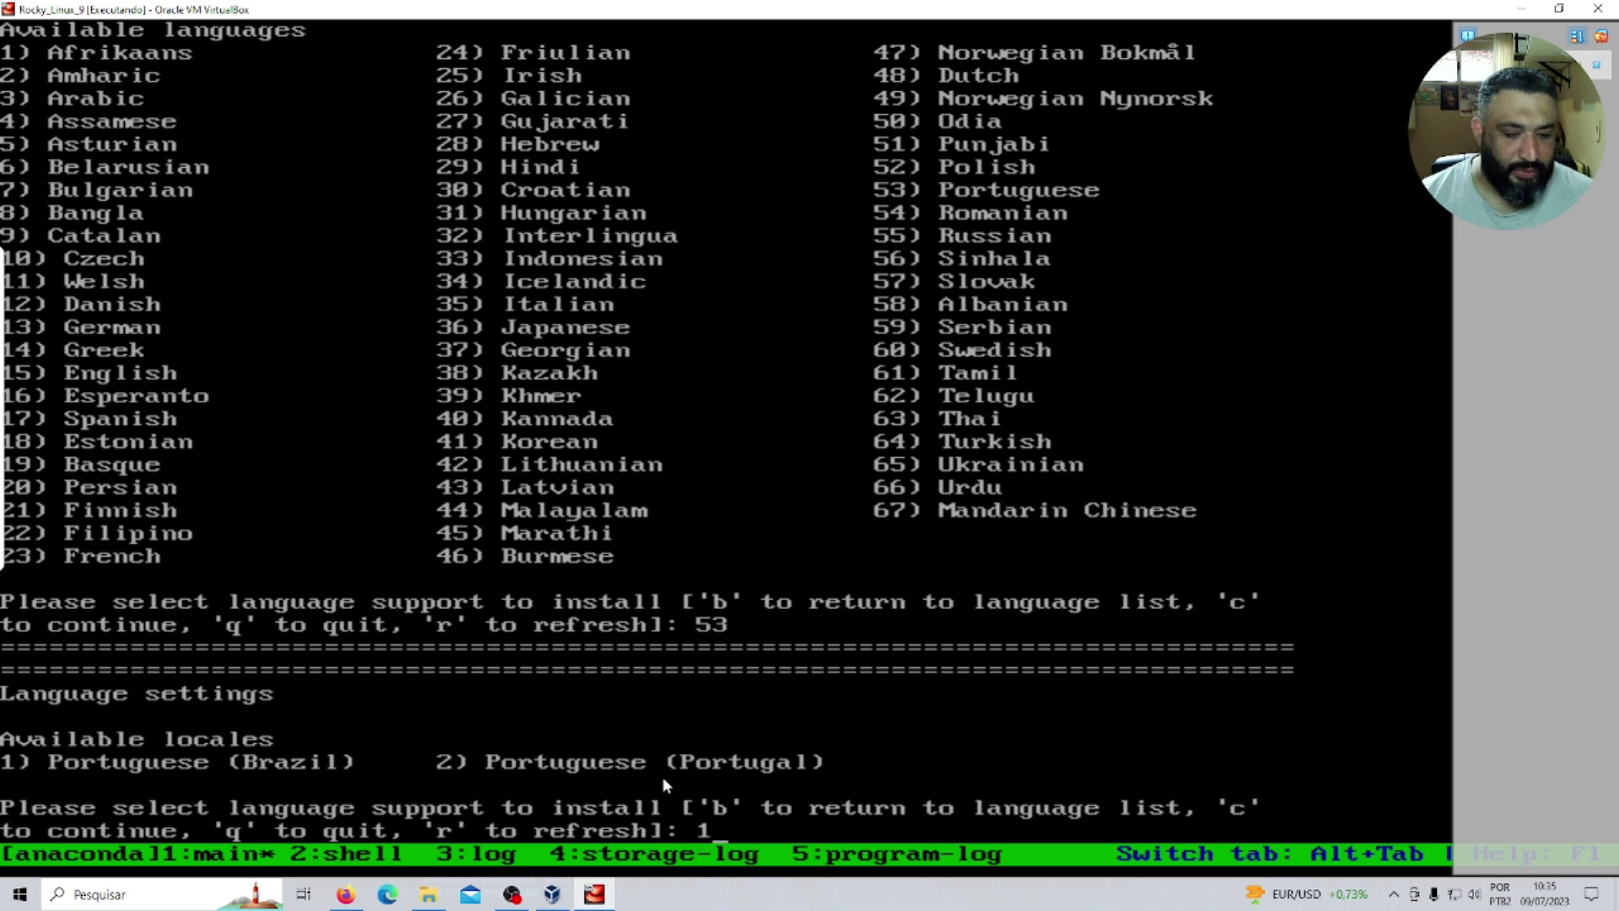
key(Return)
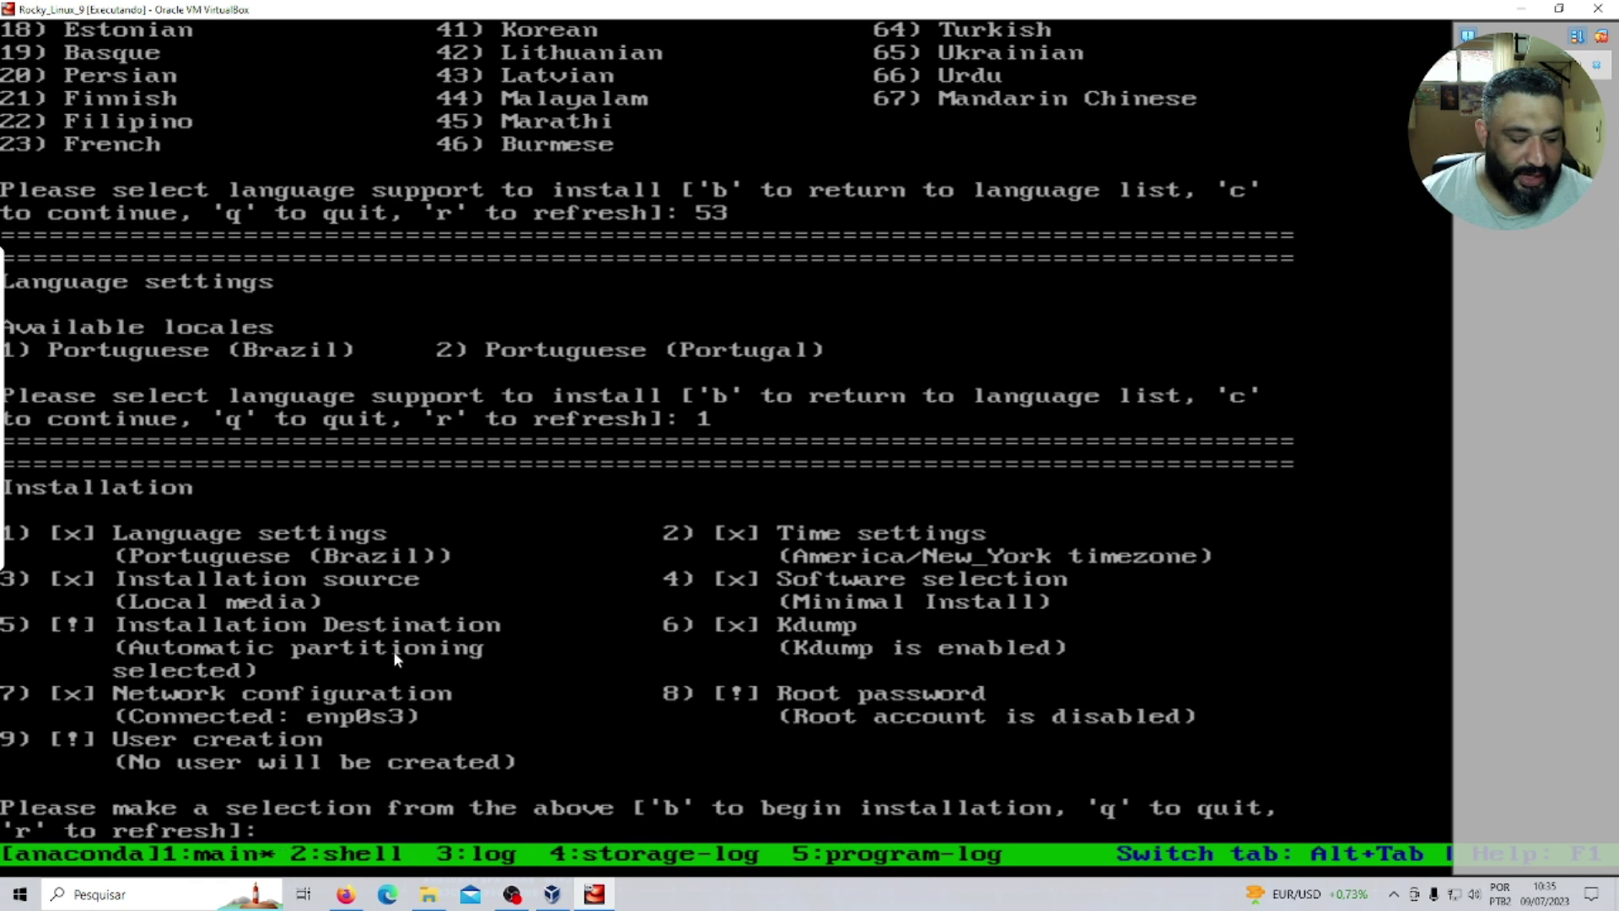
text(5)
key(Return)
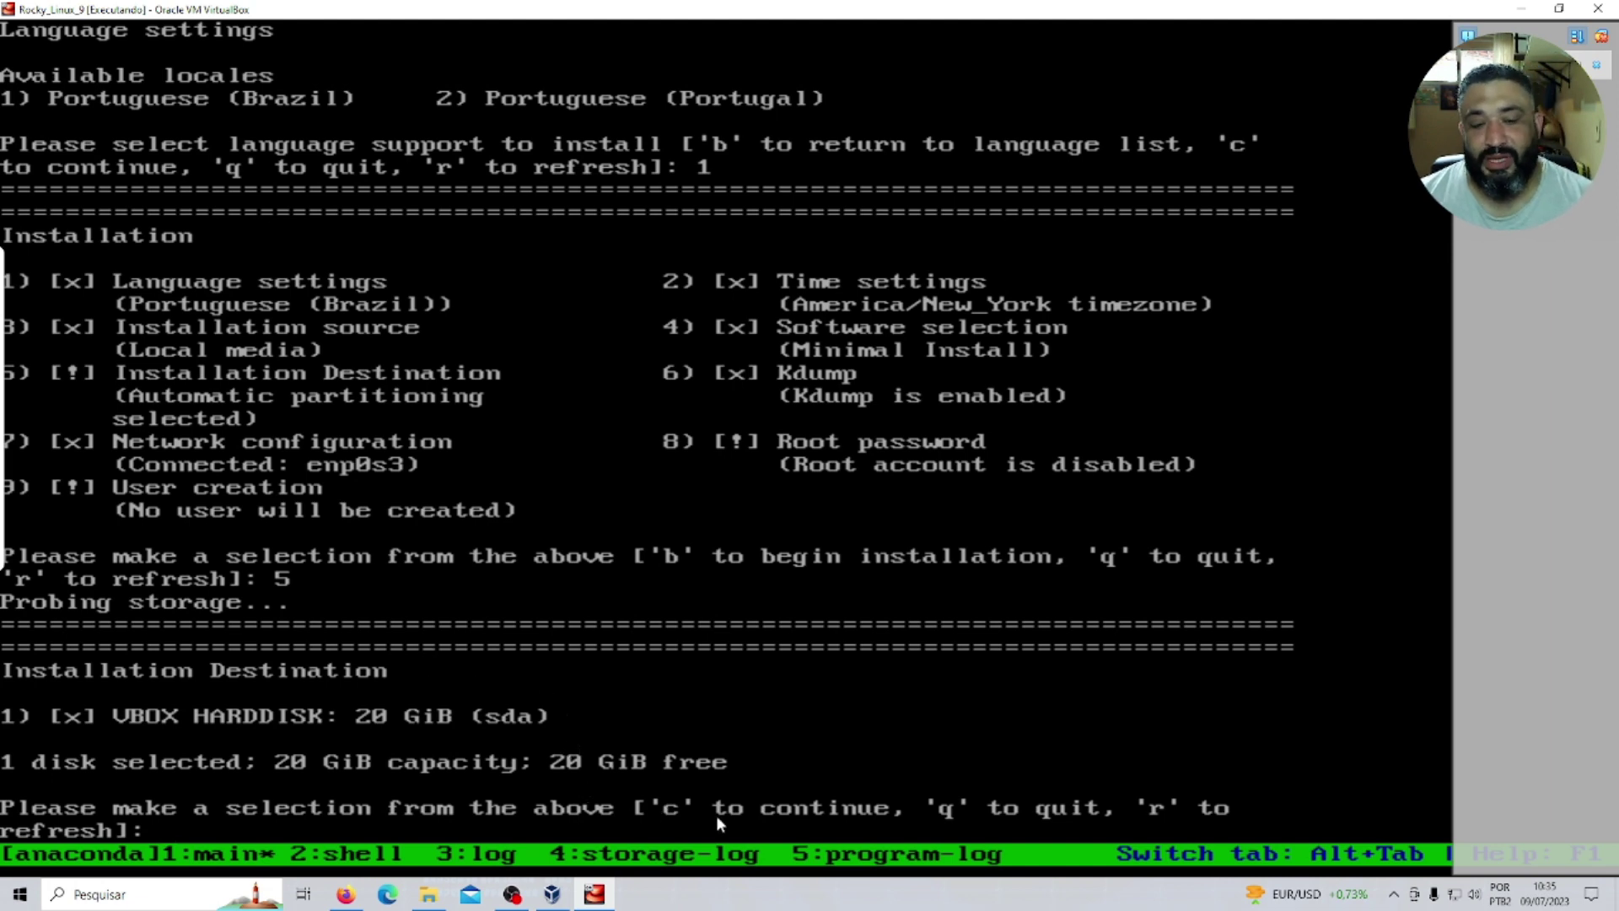
Accept the 20 GiB disk, keep Use All Space, choose Standard Partition, and save the storage setup.
text(c)
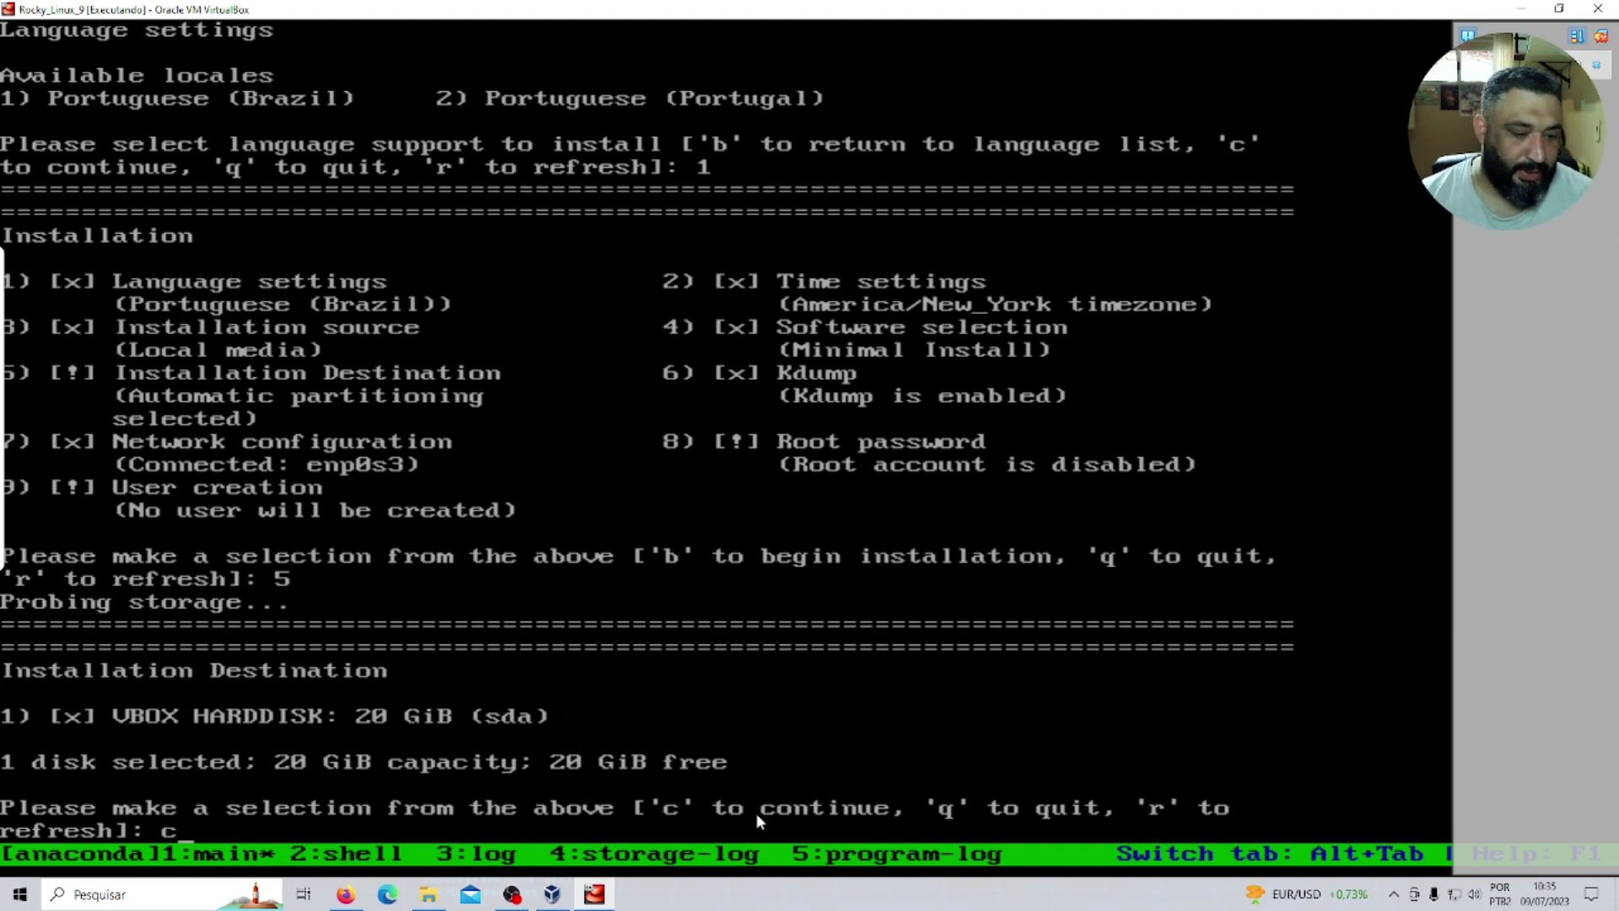
key(Return)
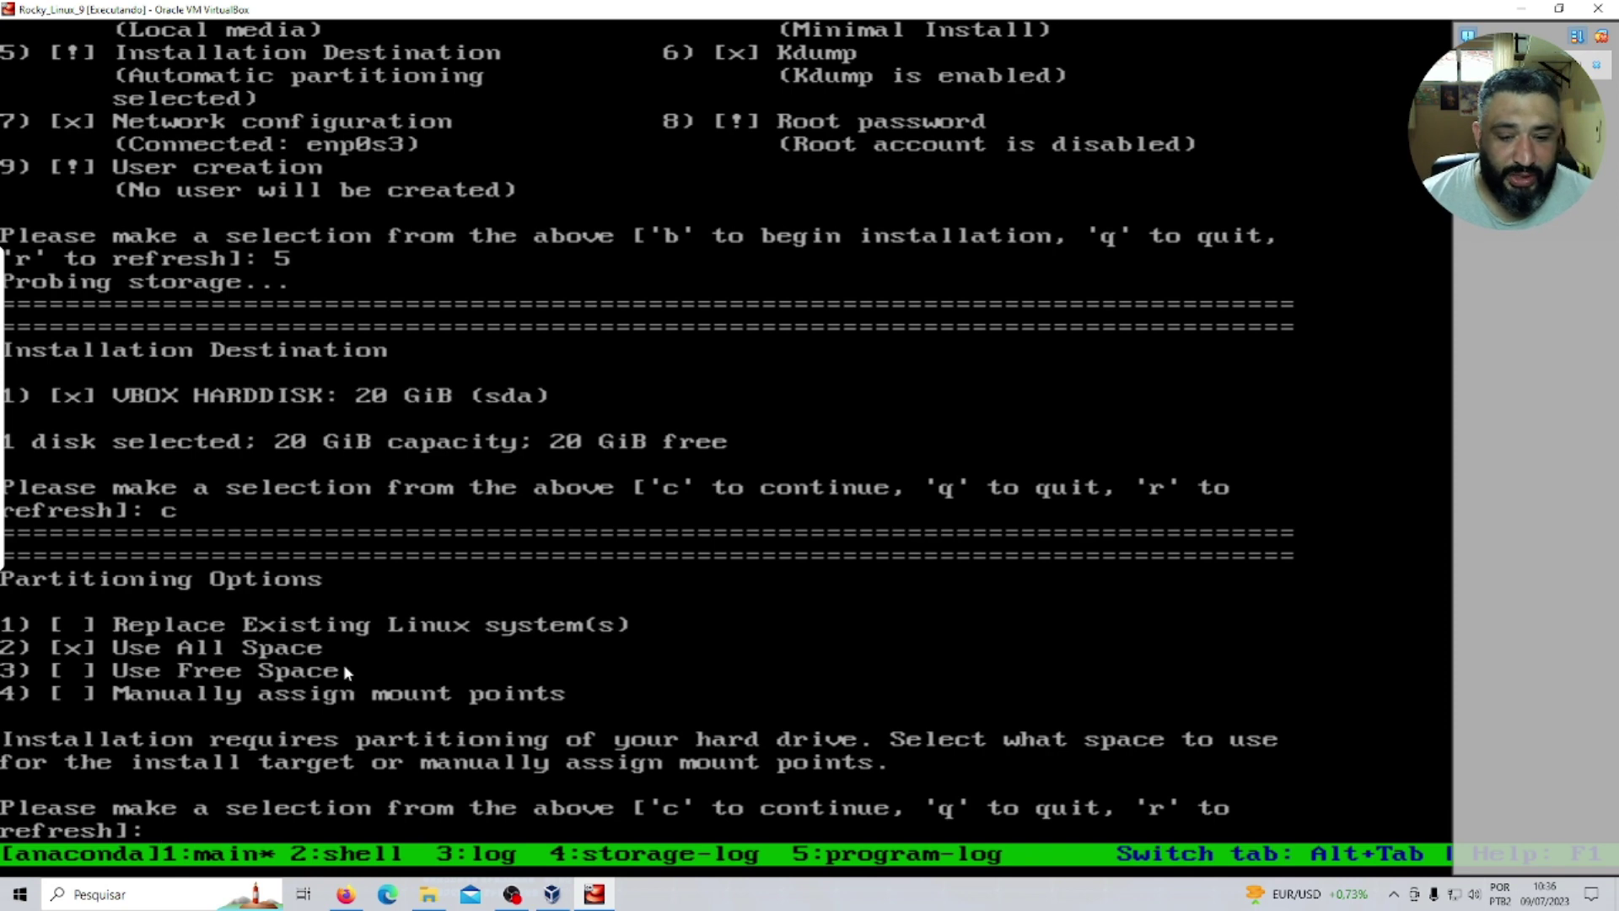
text(x)
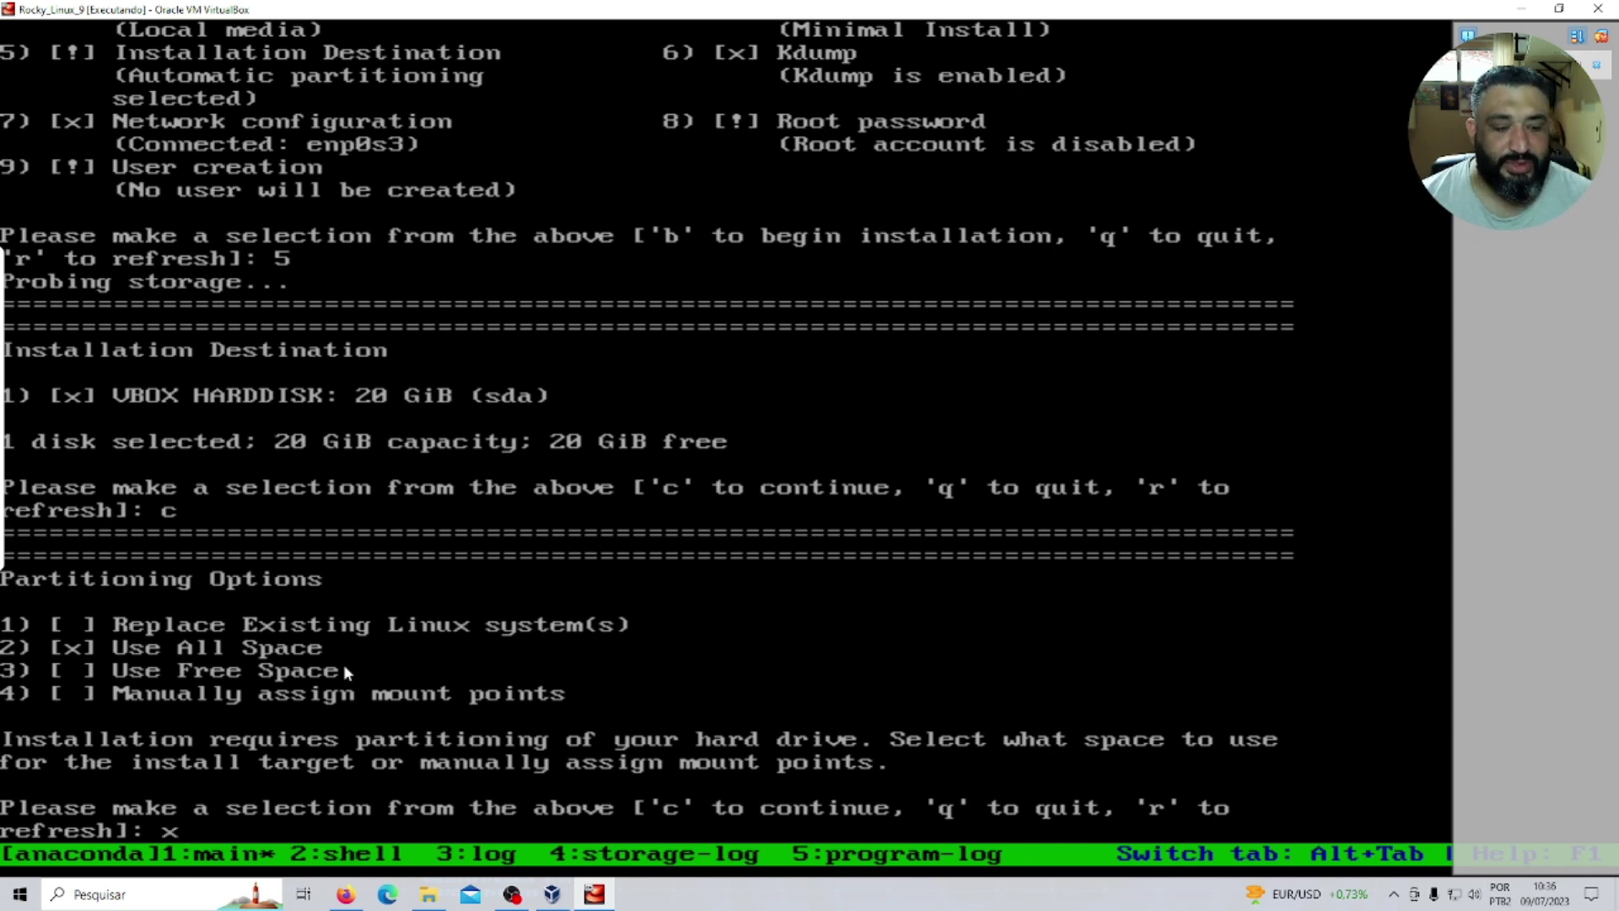
key(BackSpace)
text(c)
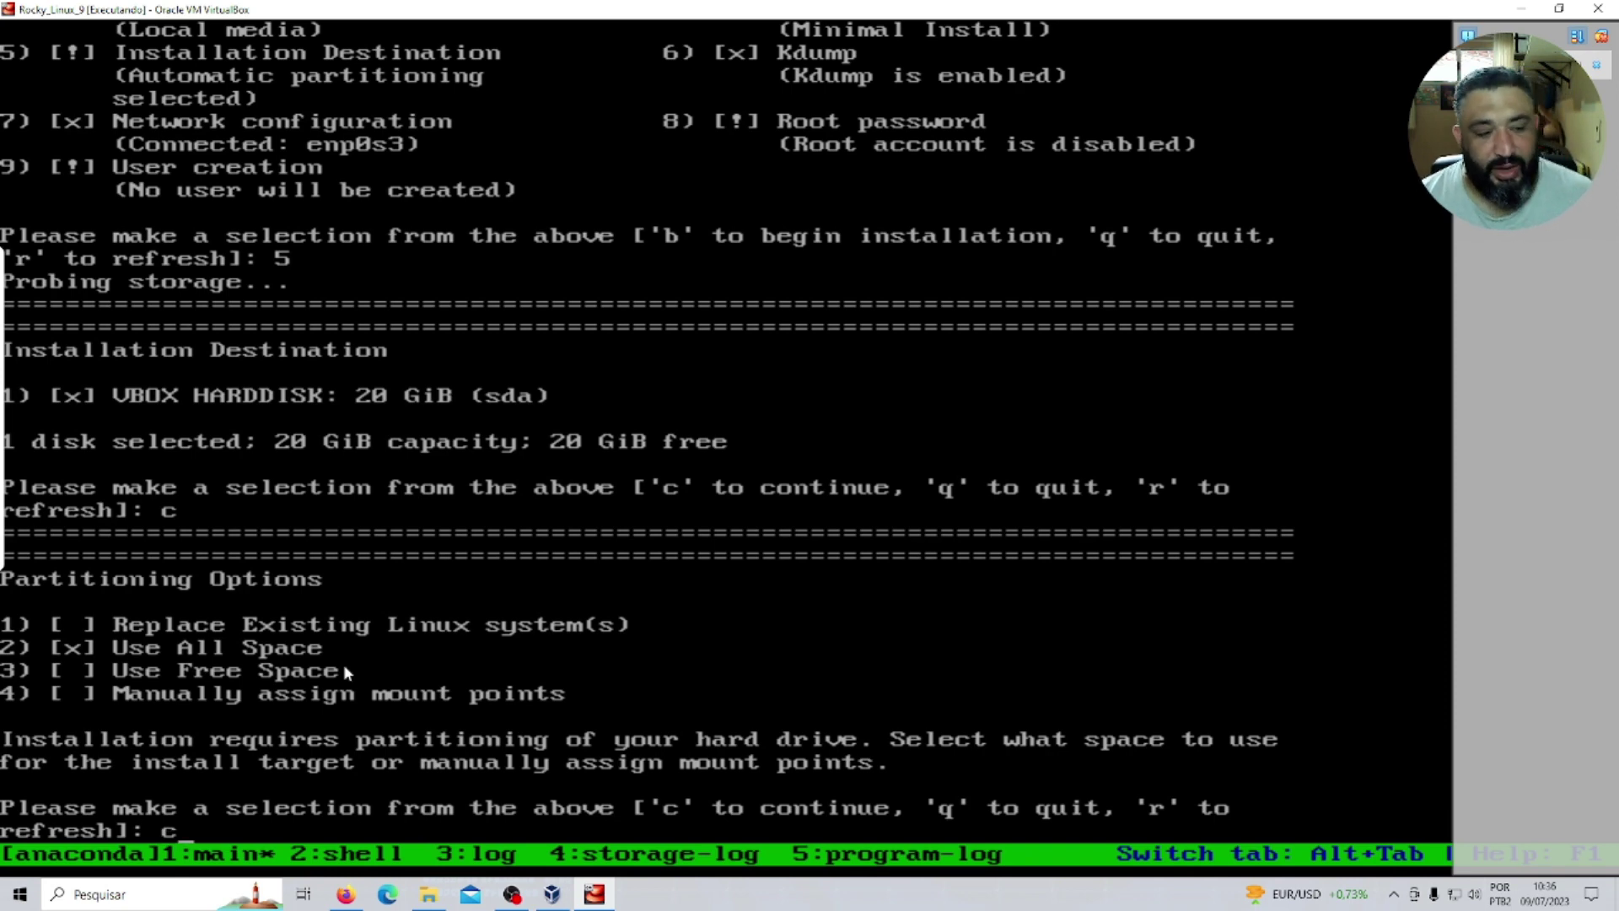
key(Return)
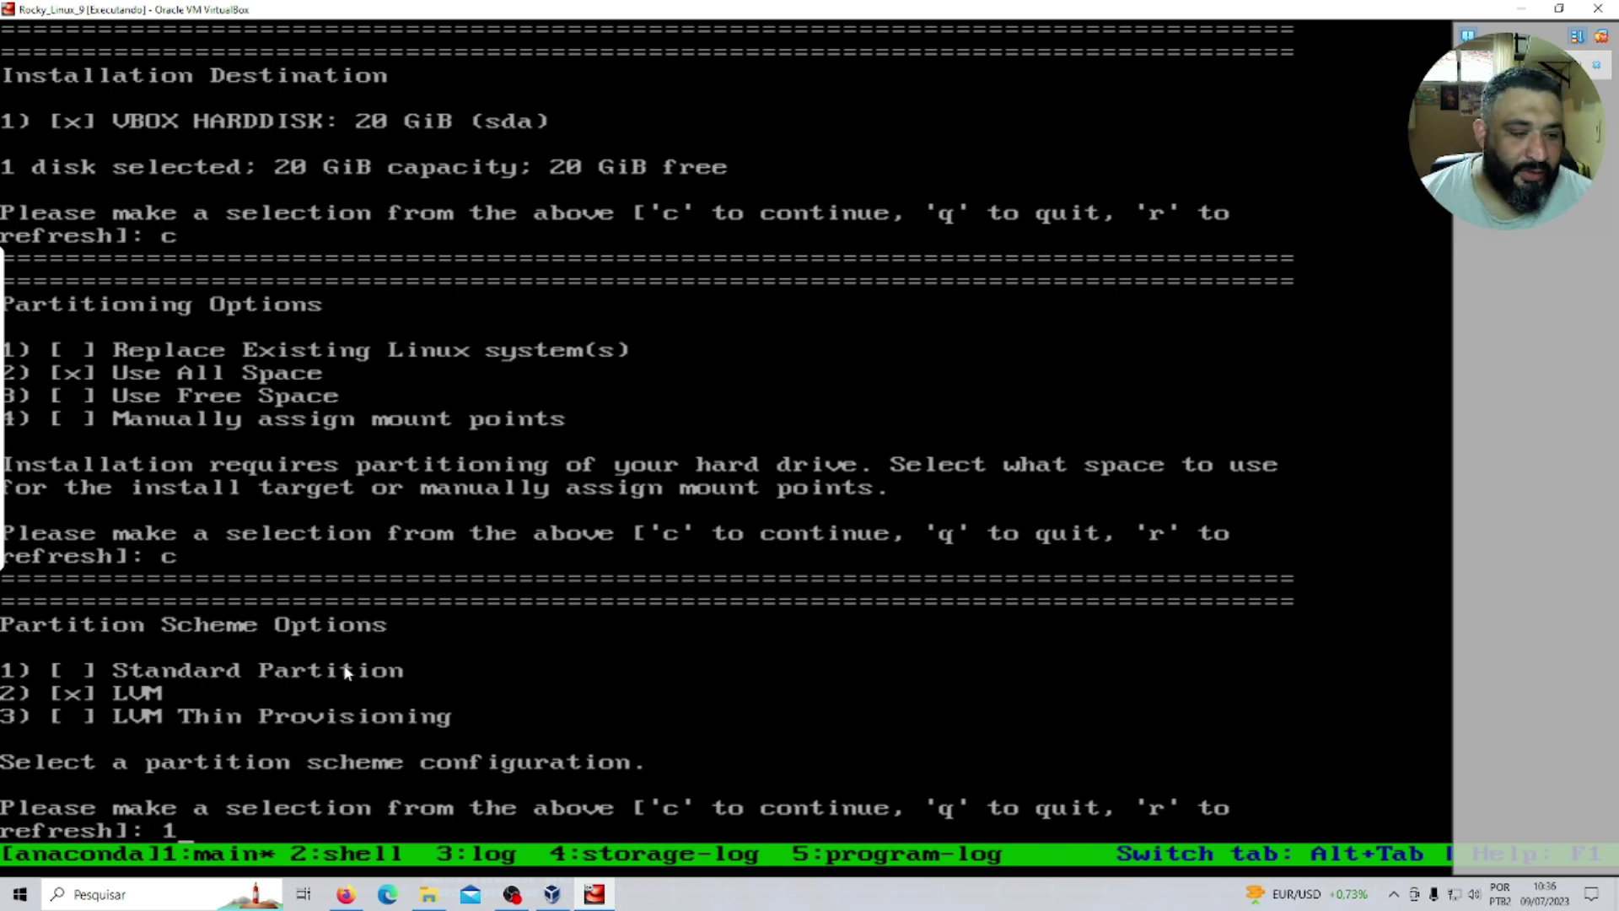
key(Return)
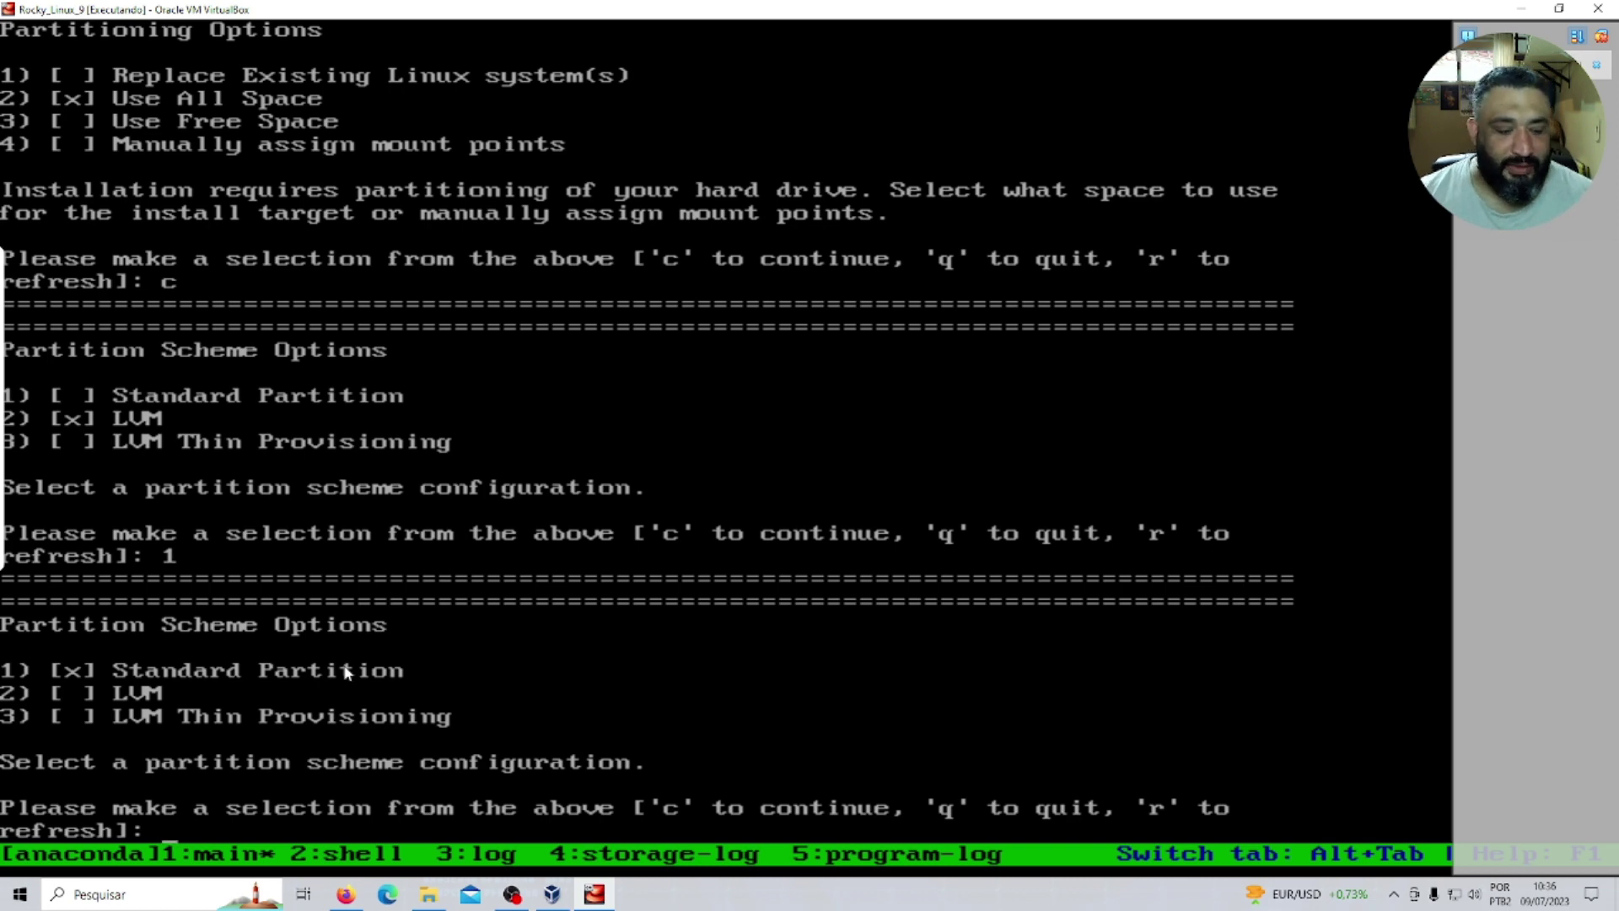
text(c)
key(Return)
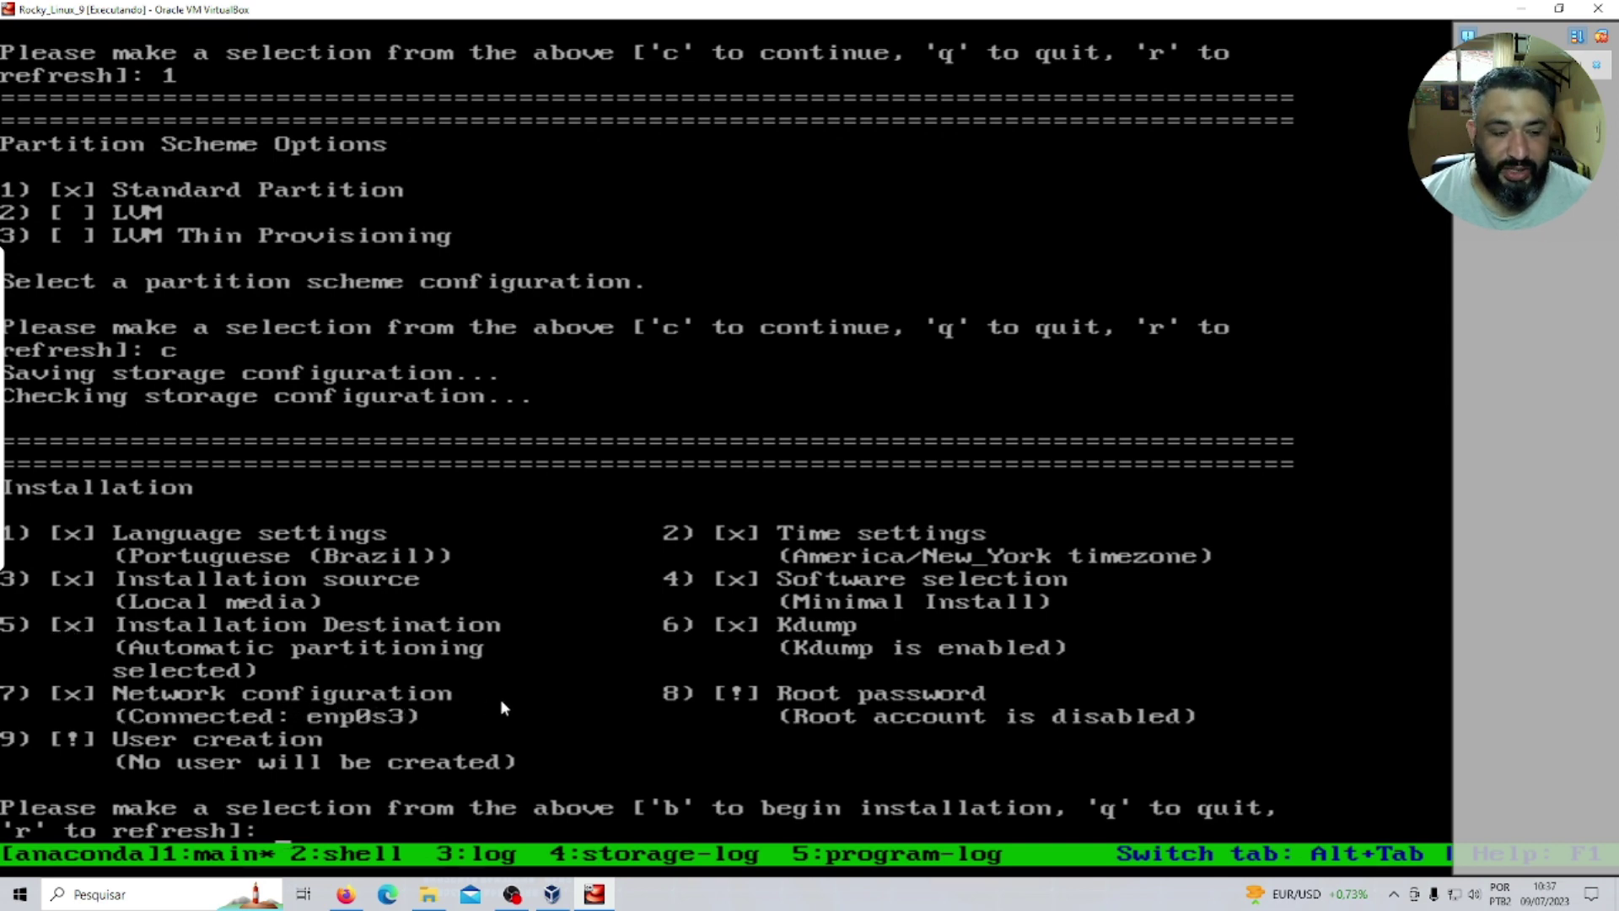
Open Network configuration and enter Serv_Test as the host name.
text(7)
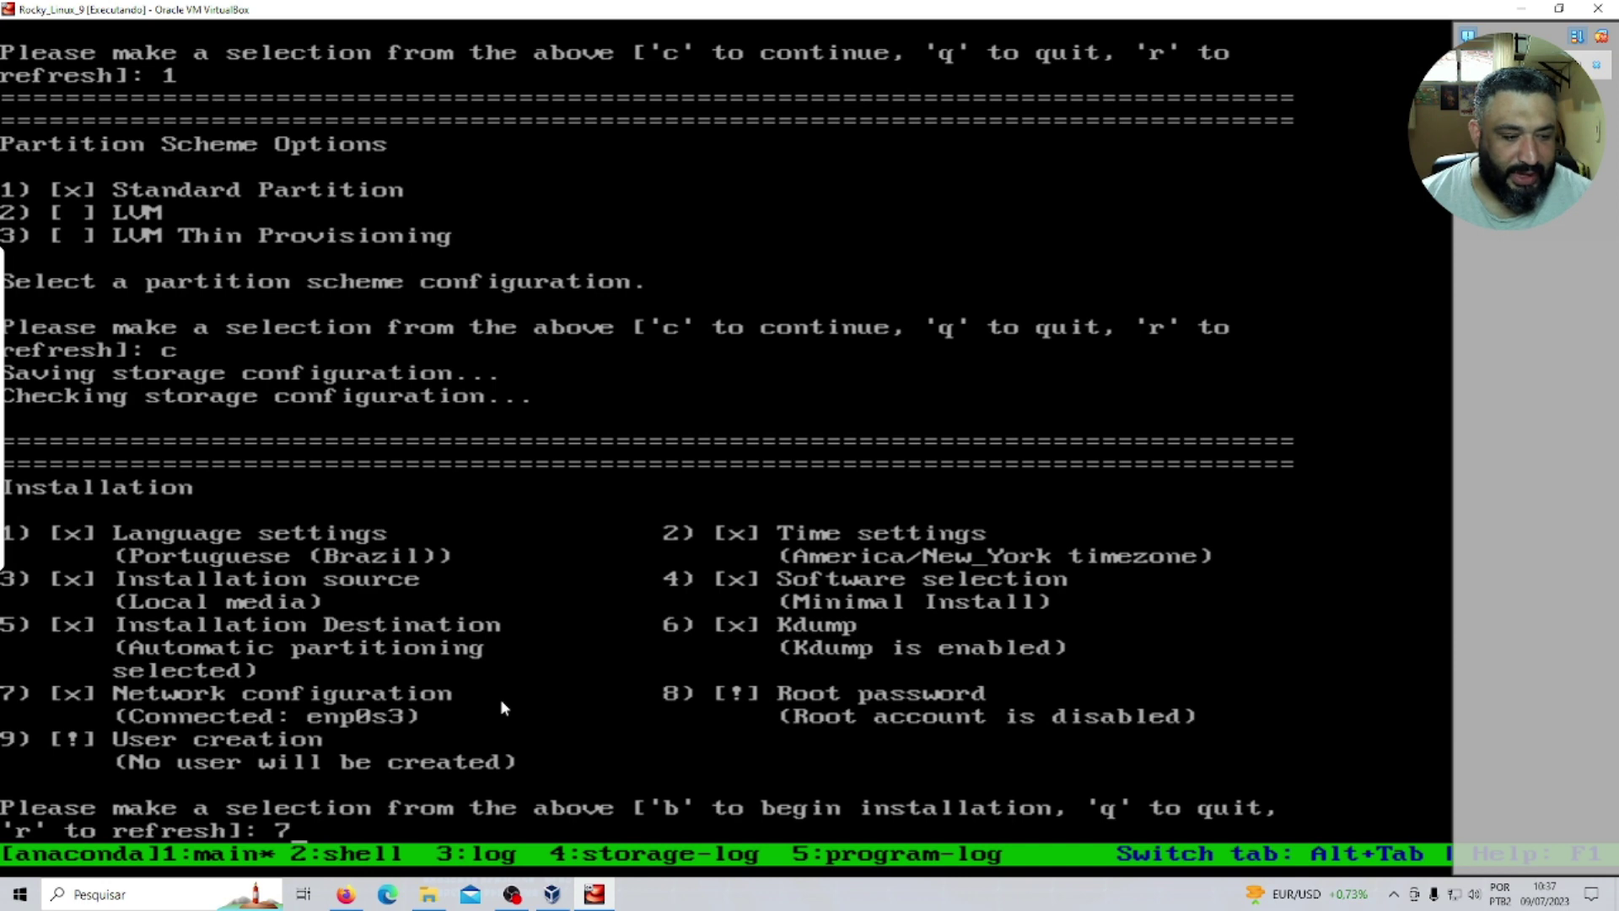
key(Return)
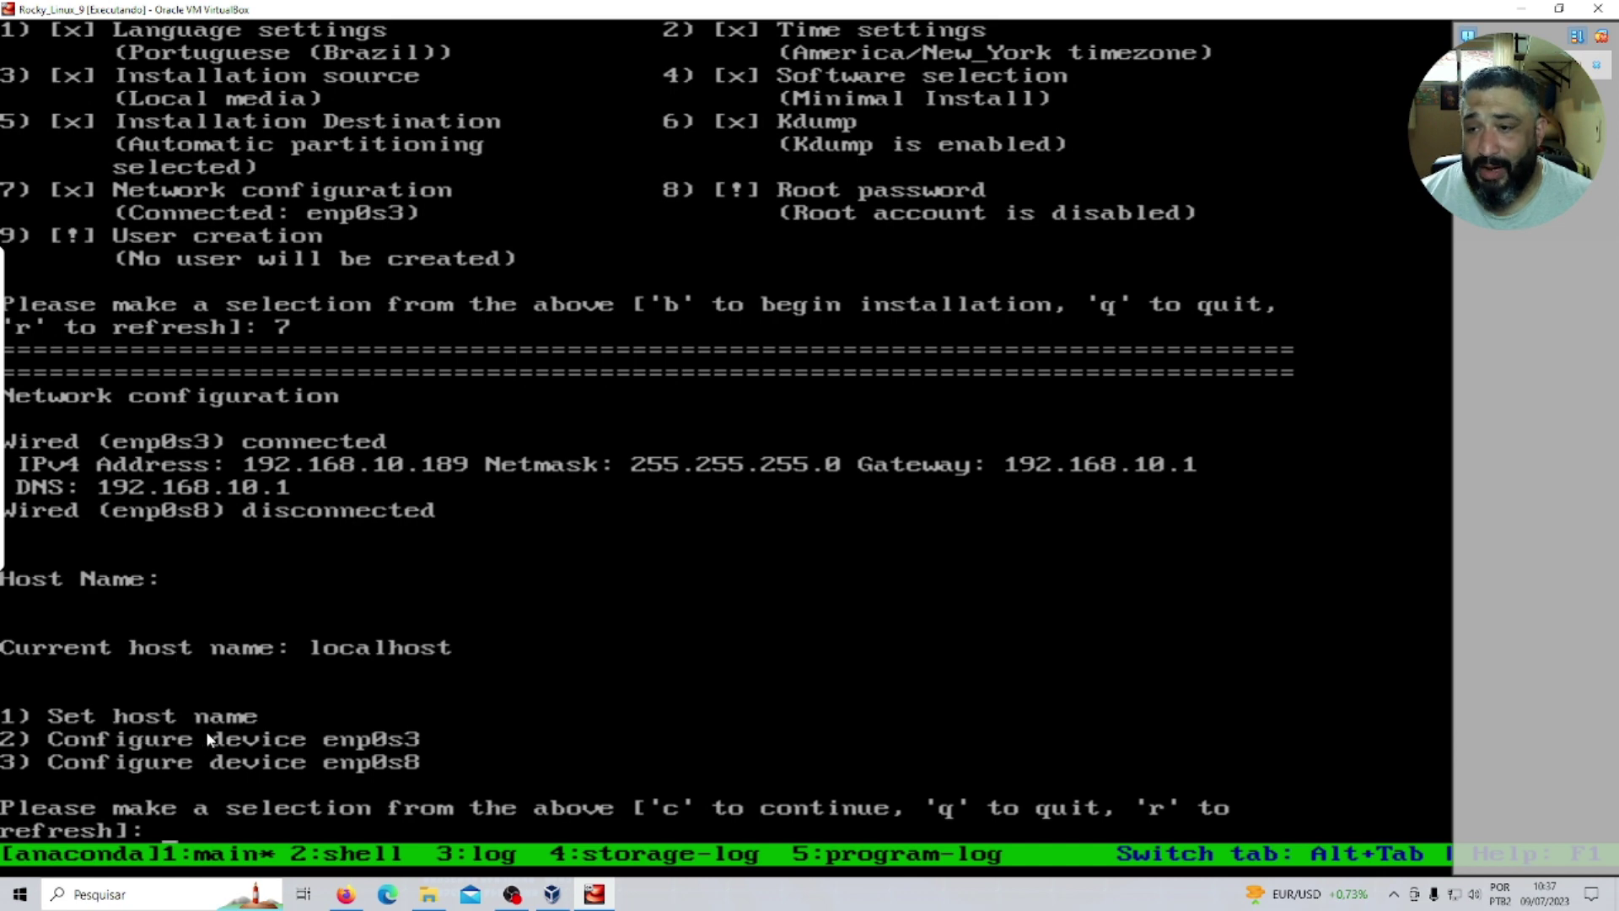
text(1)
key(Return)
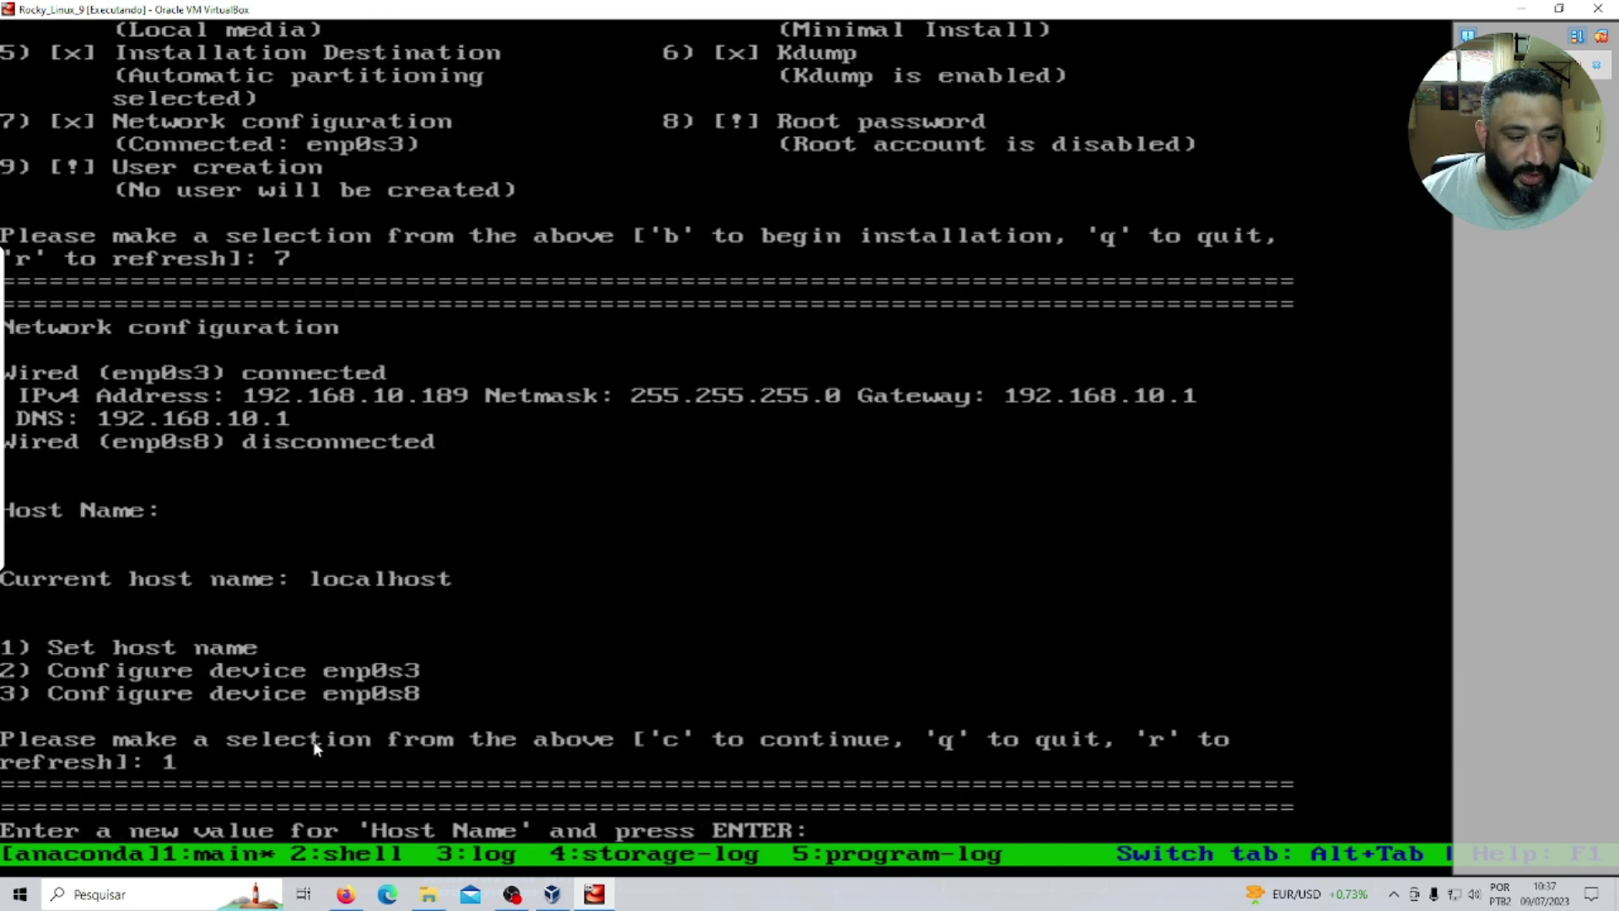
text(Serv)
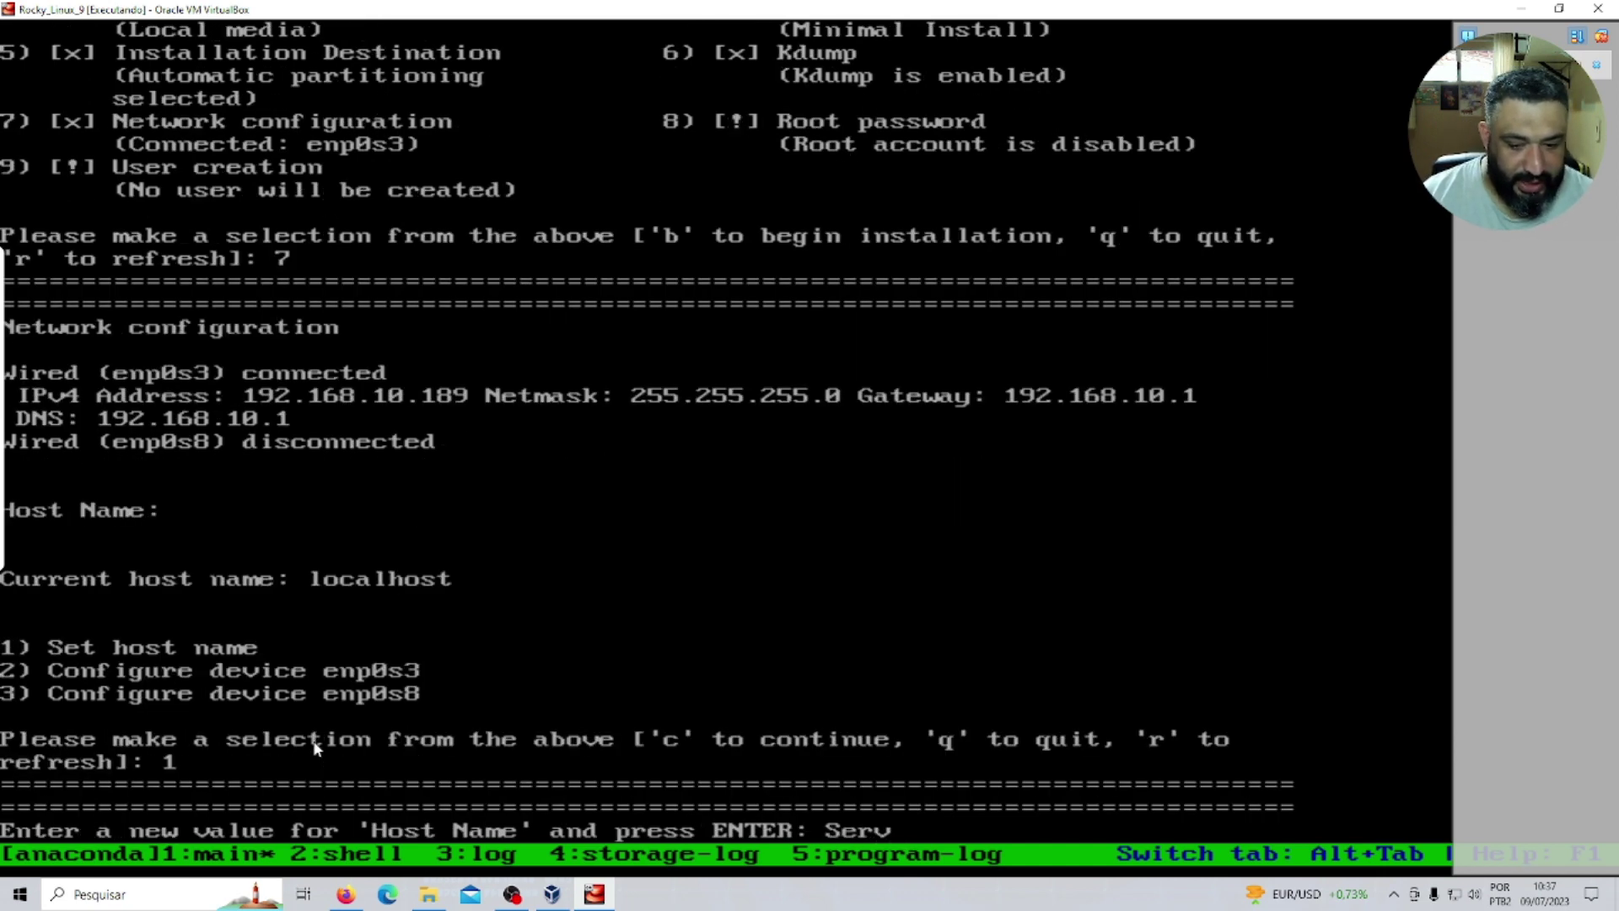
text(_Test)
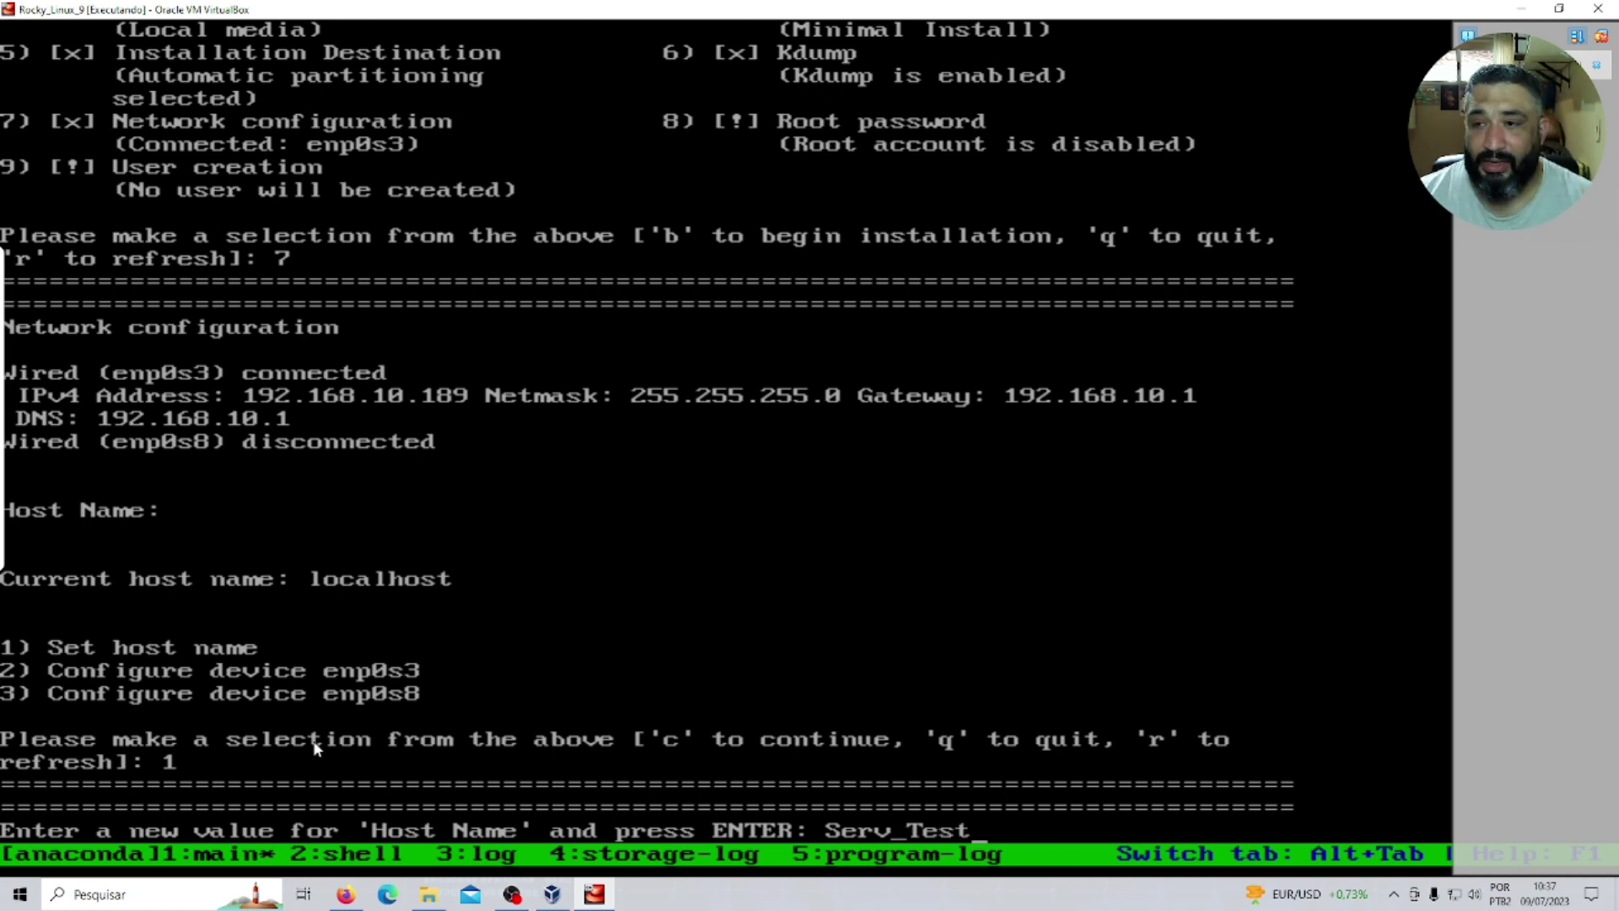
key(Return)
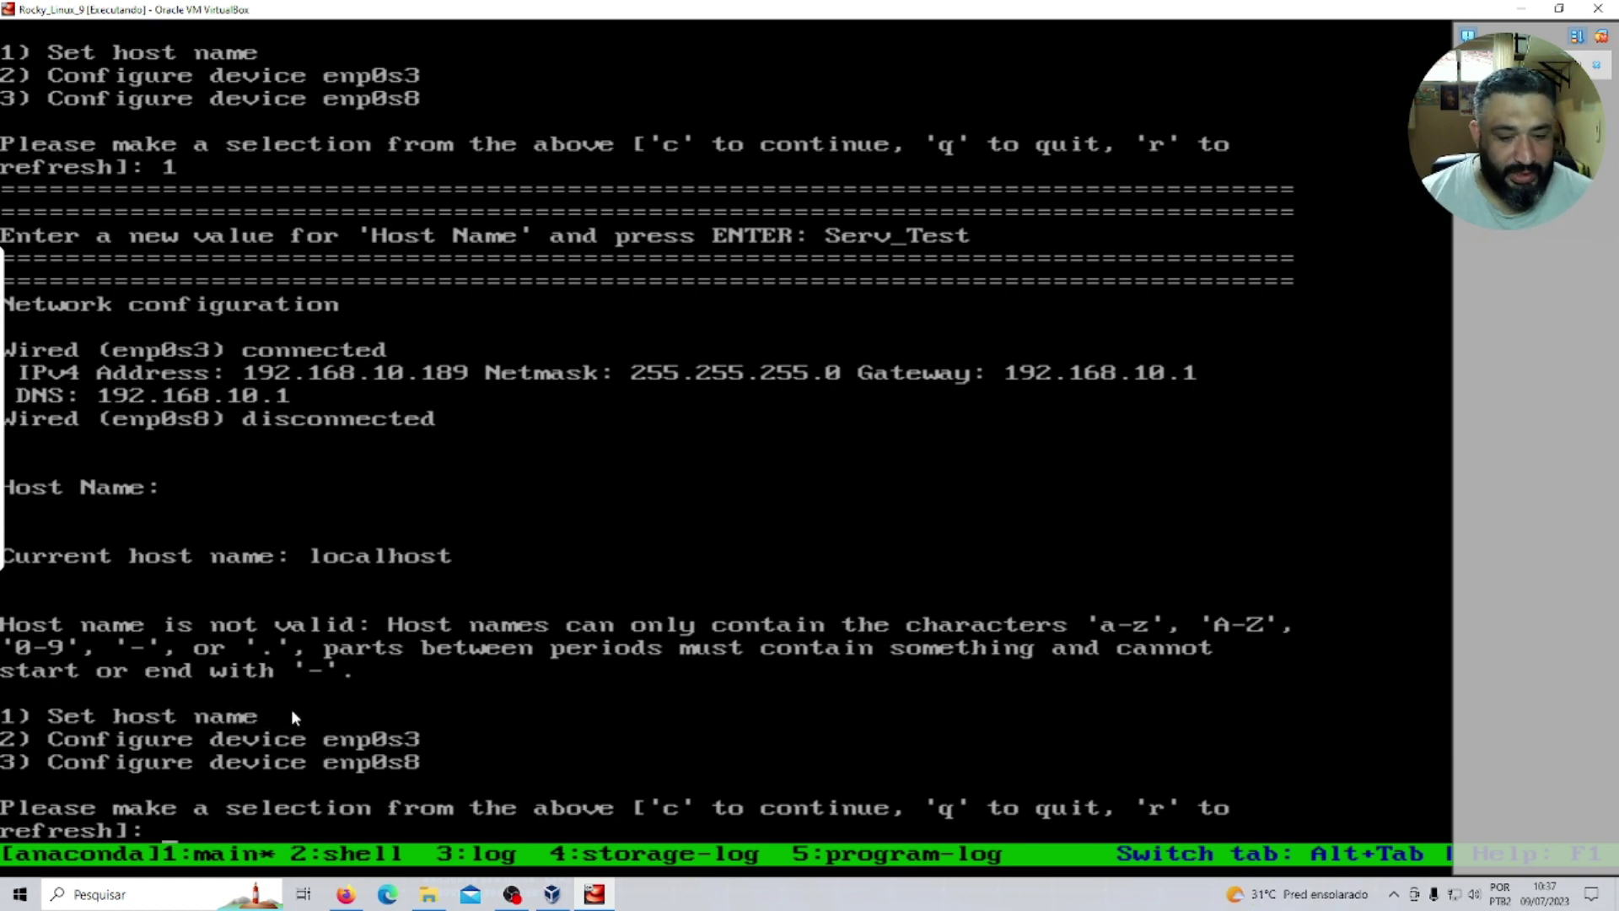
Re-enter the host name as ServTest and open the enp0s3 device settings.
text(1)
key(Return)
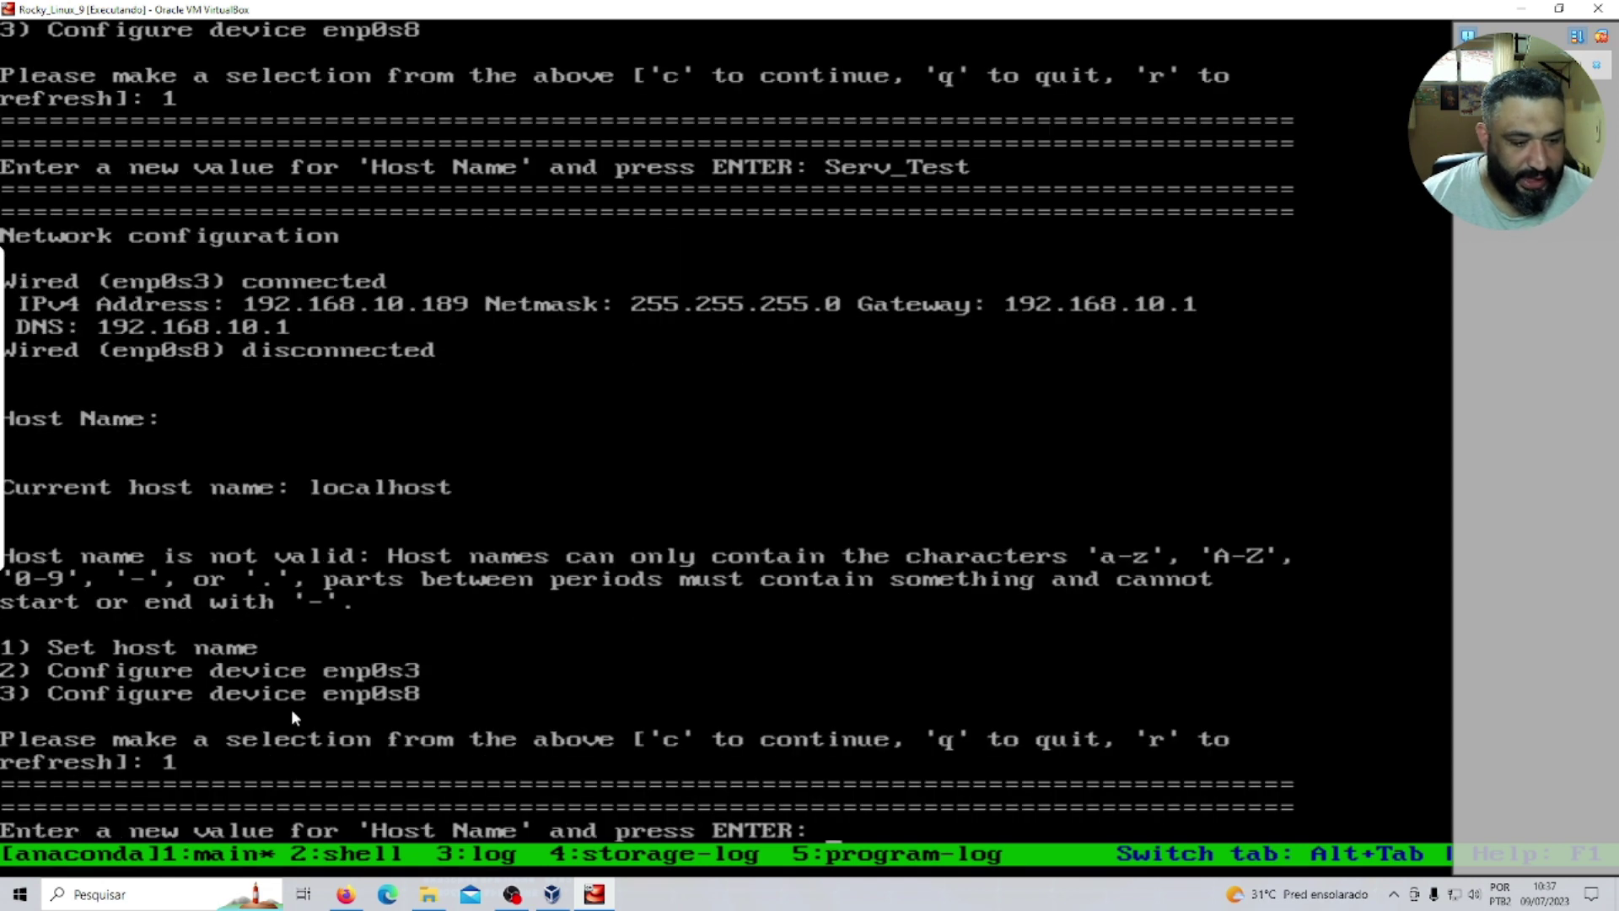
text(ServT)
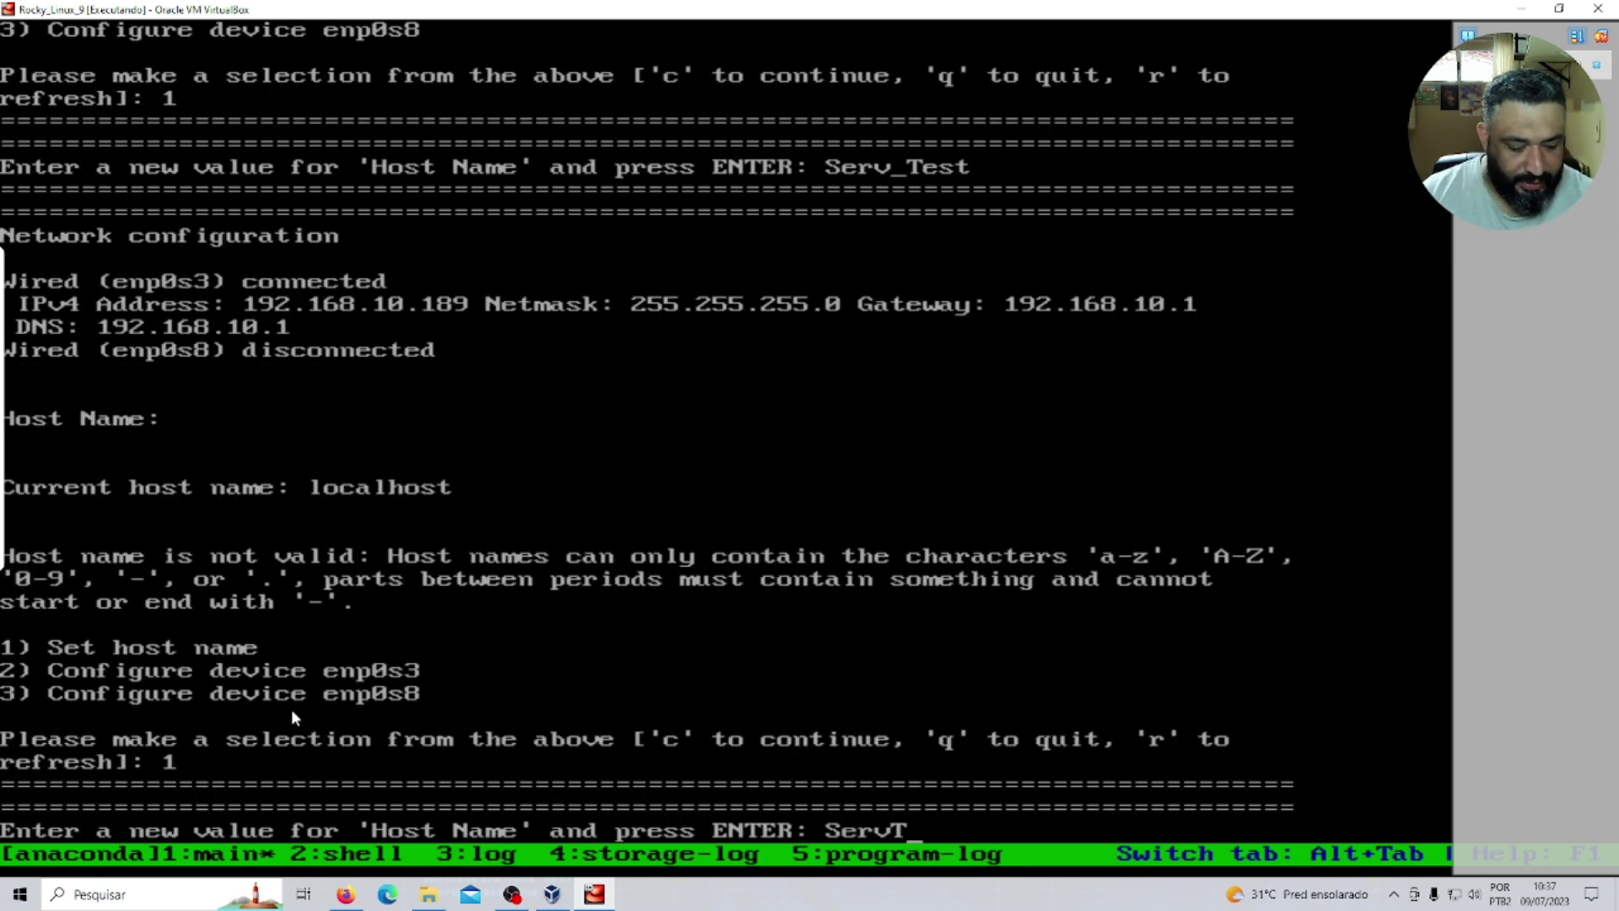
text(est)
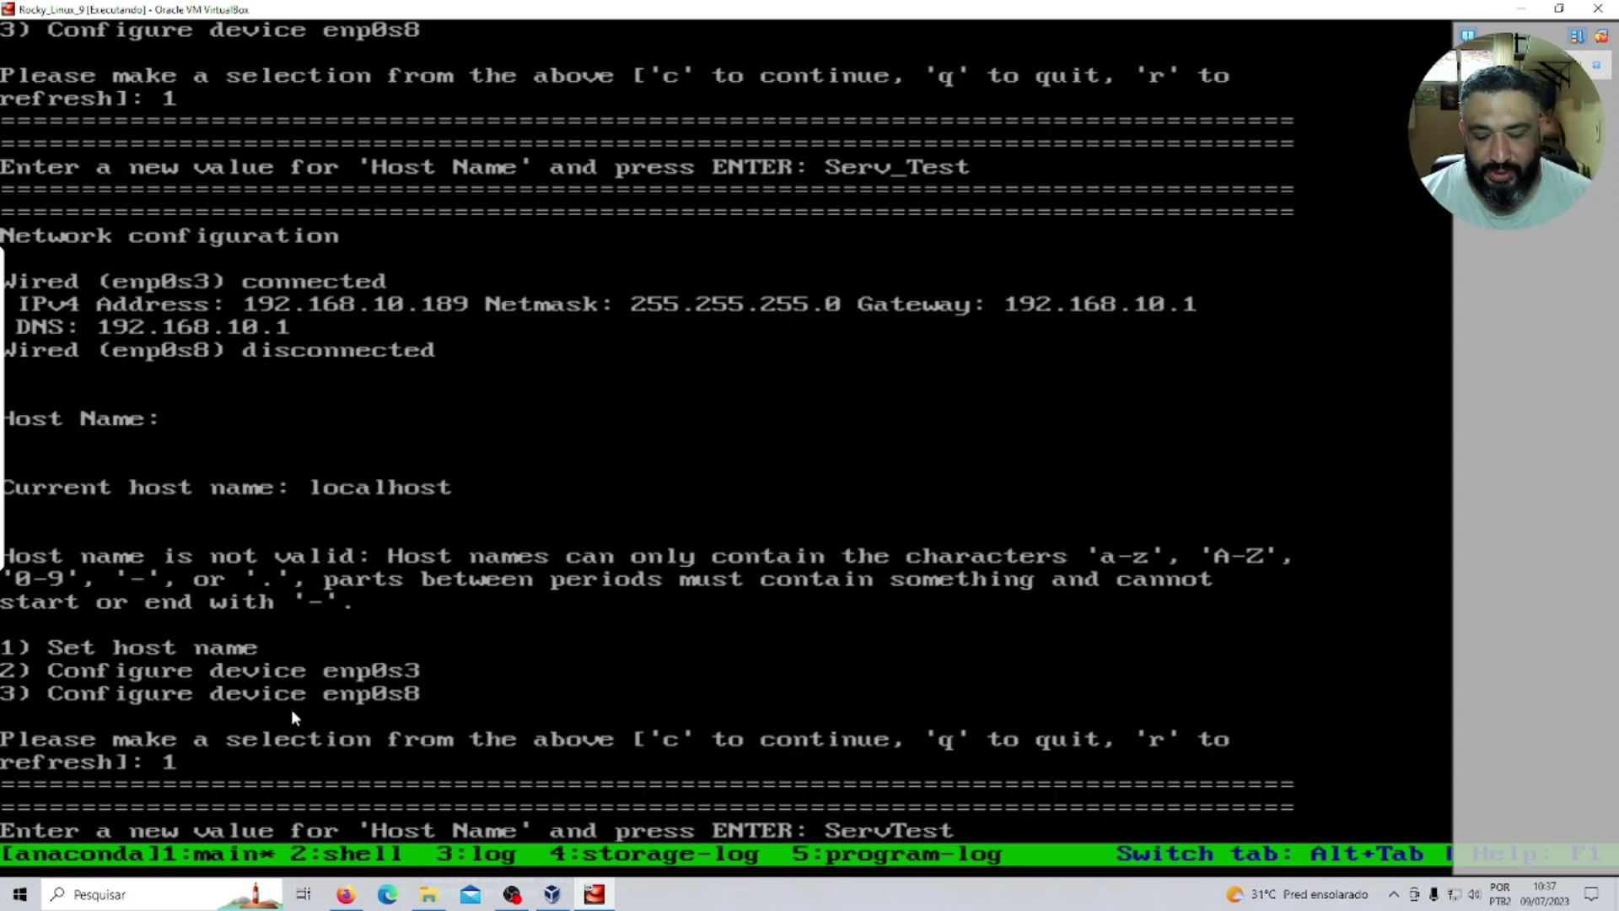
key(Return)
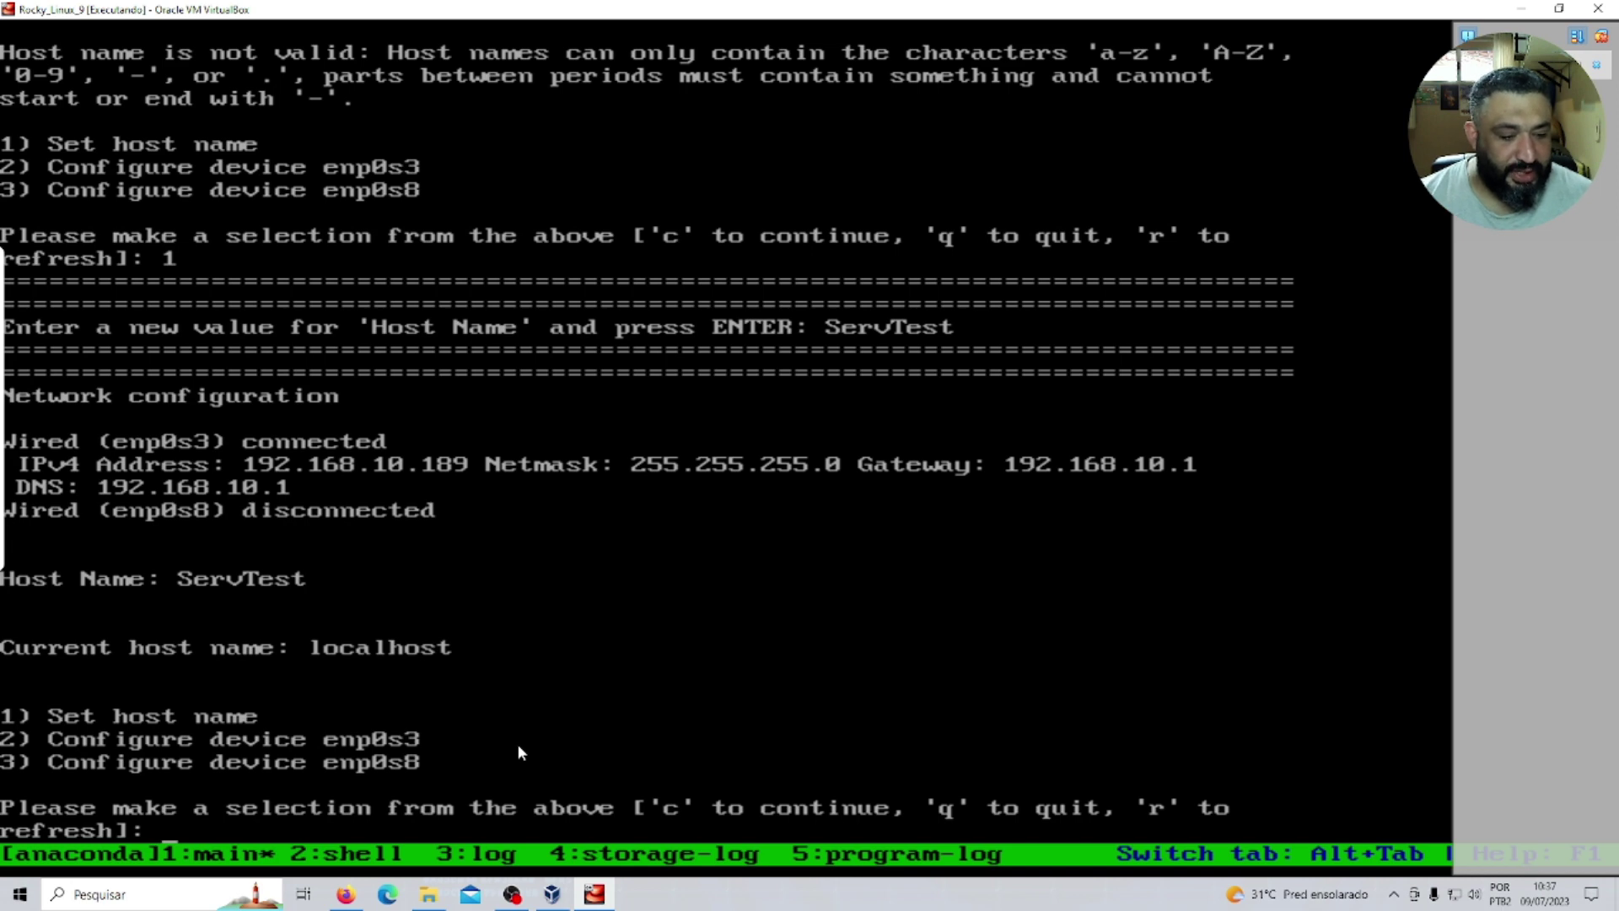
text(2)
key(Return)
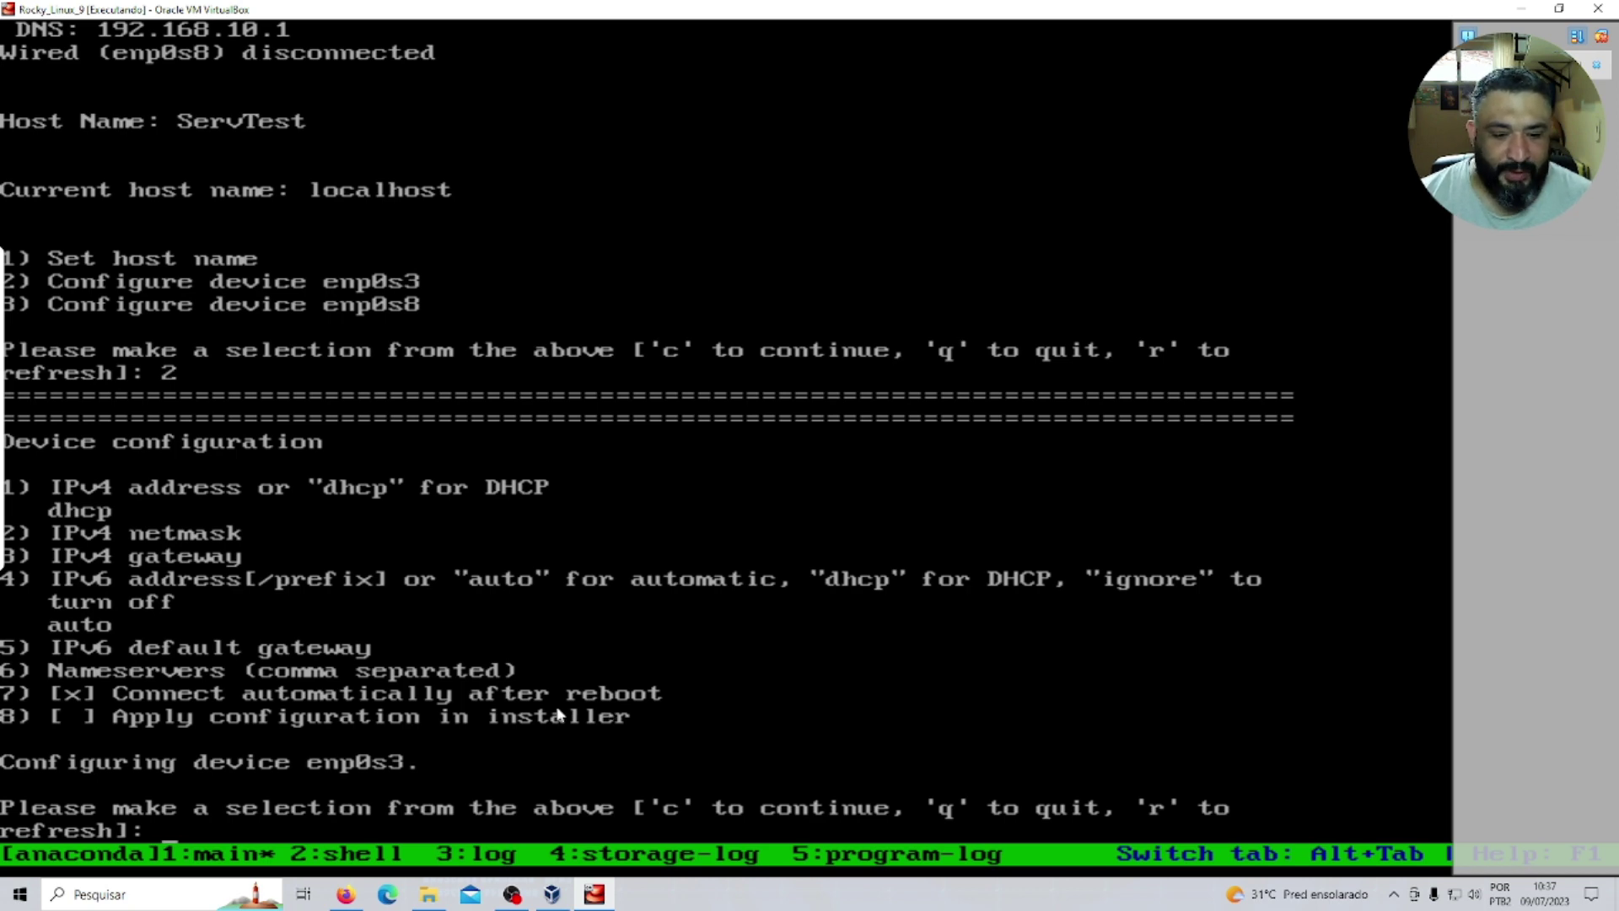
Leave the enp0s3 settings unchanged and go back to the Installation summary.
text(c)
key(Return)
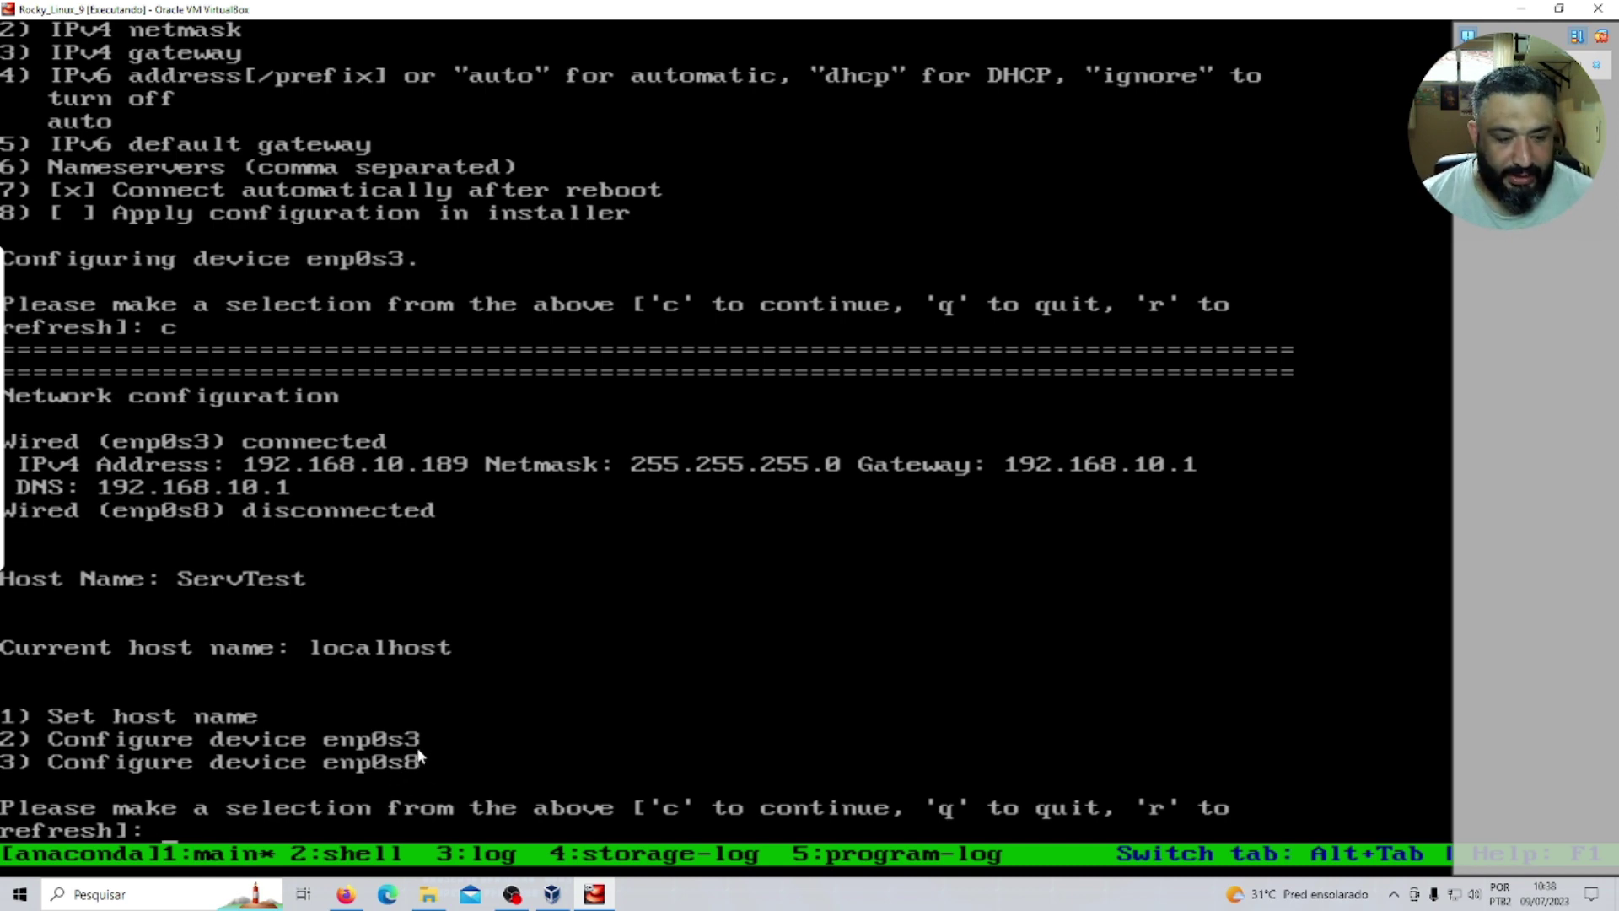
text(c)
key(Return)
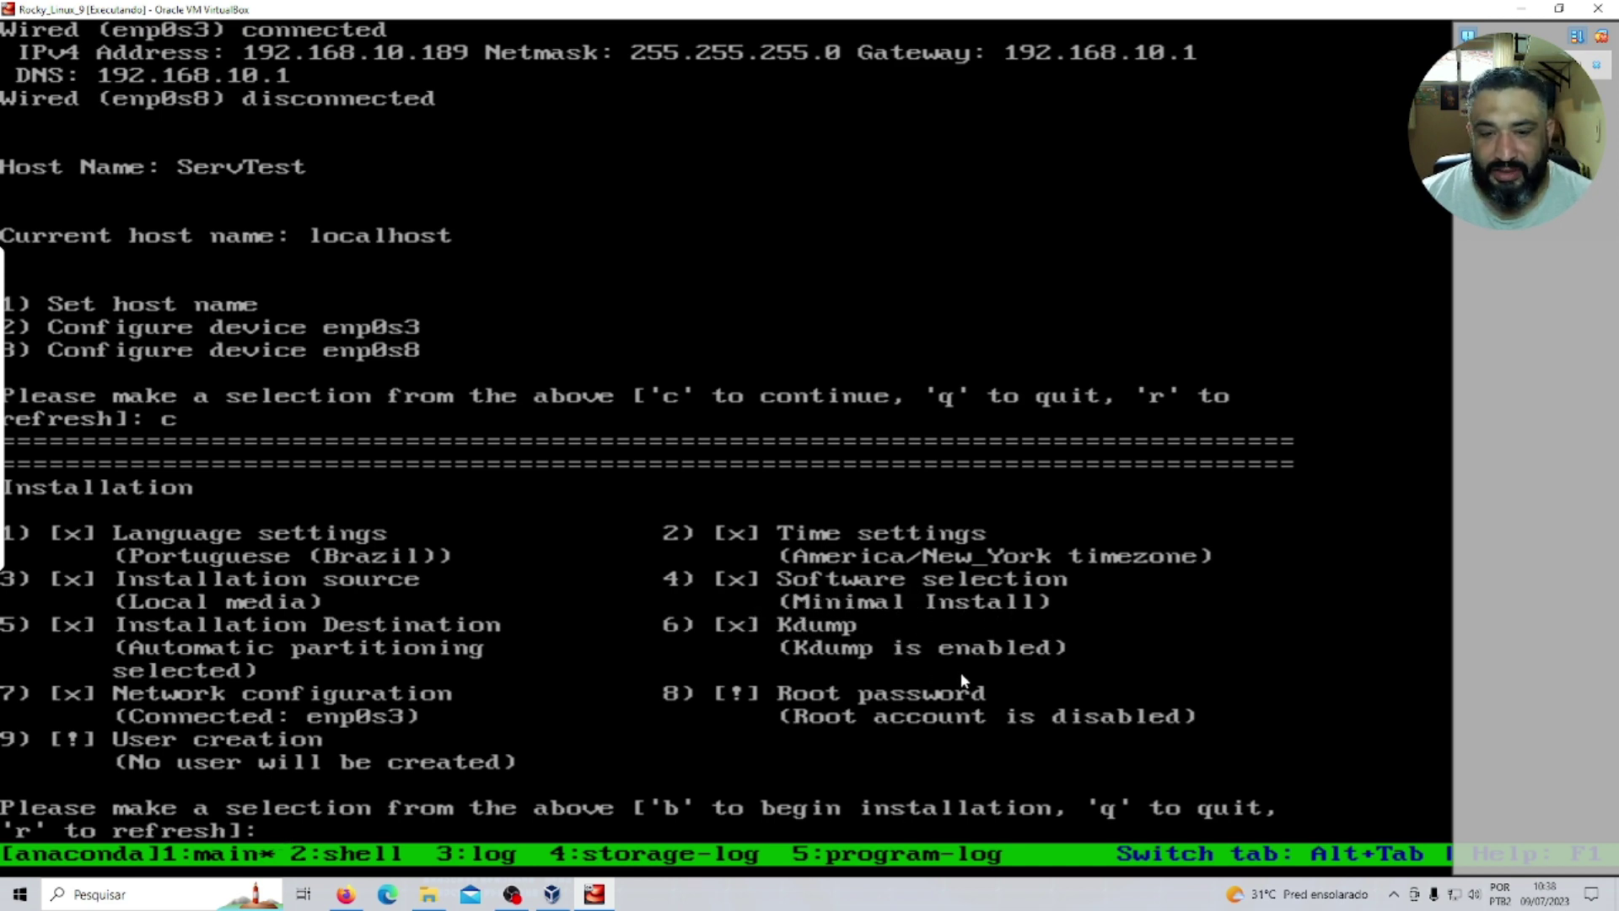
Set and confirm the root password, accepting the weak-password warning with yes.
text(8)
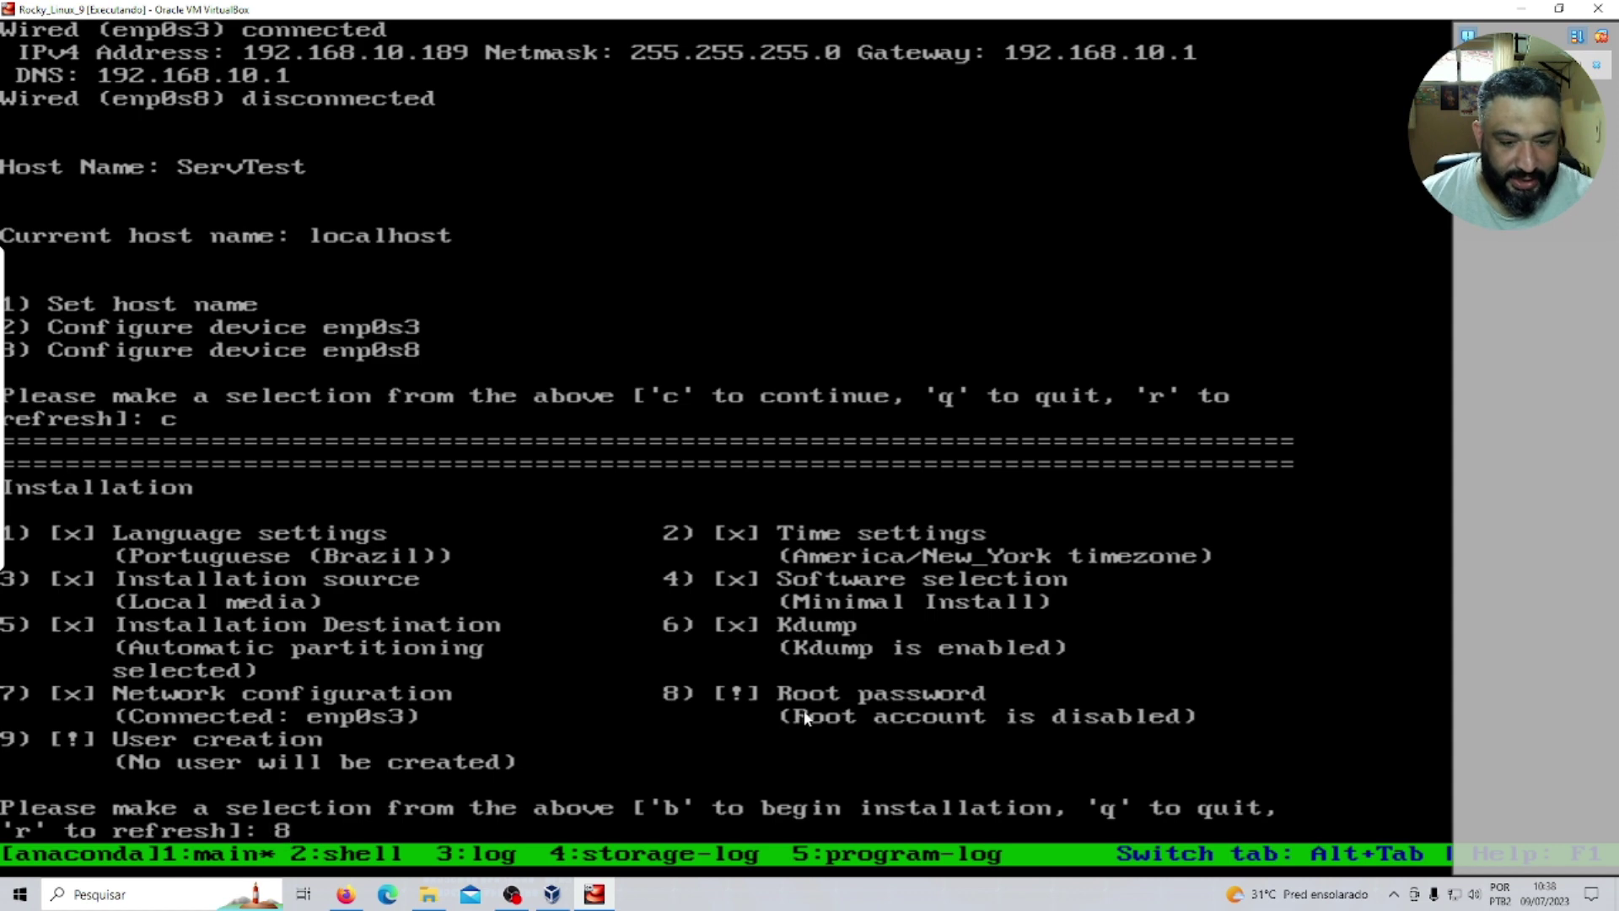
key(Return)
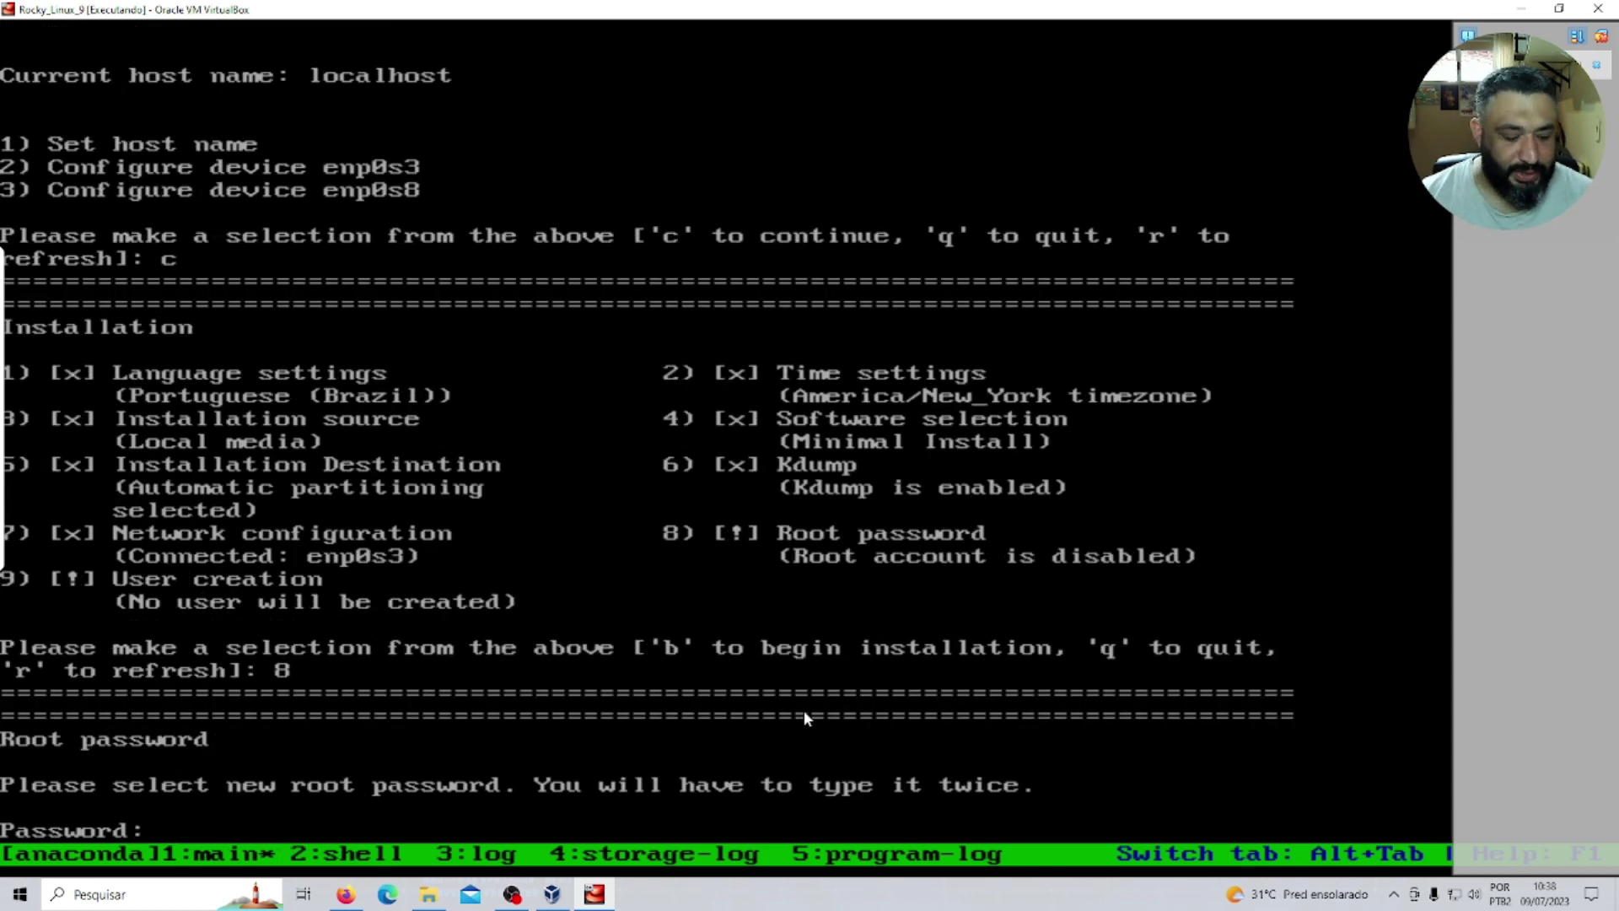
key(Return)
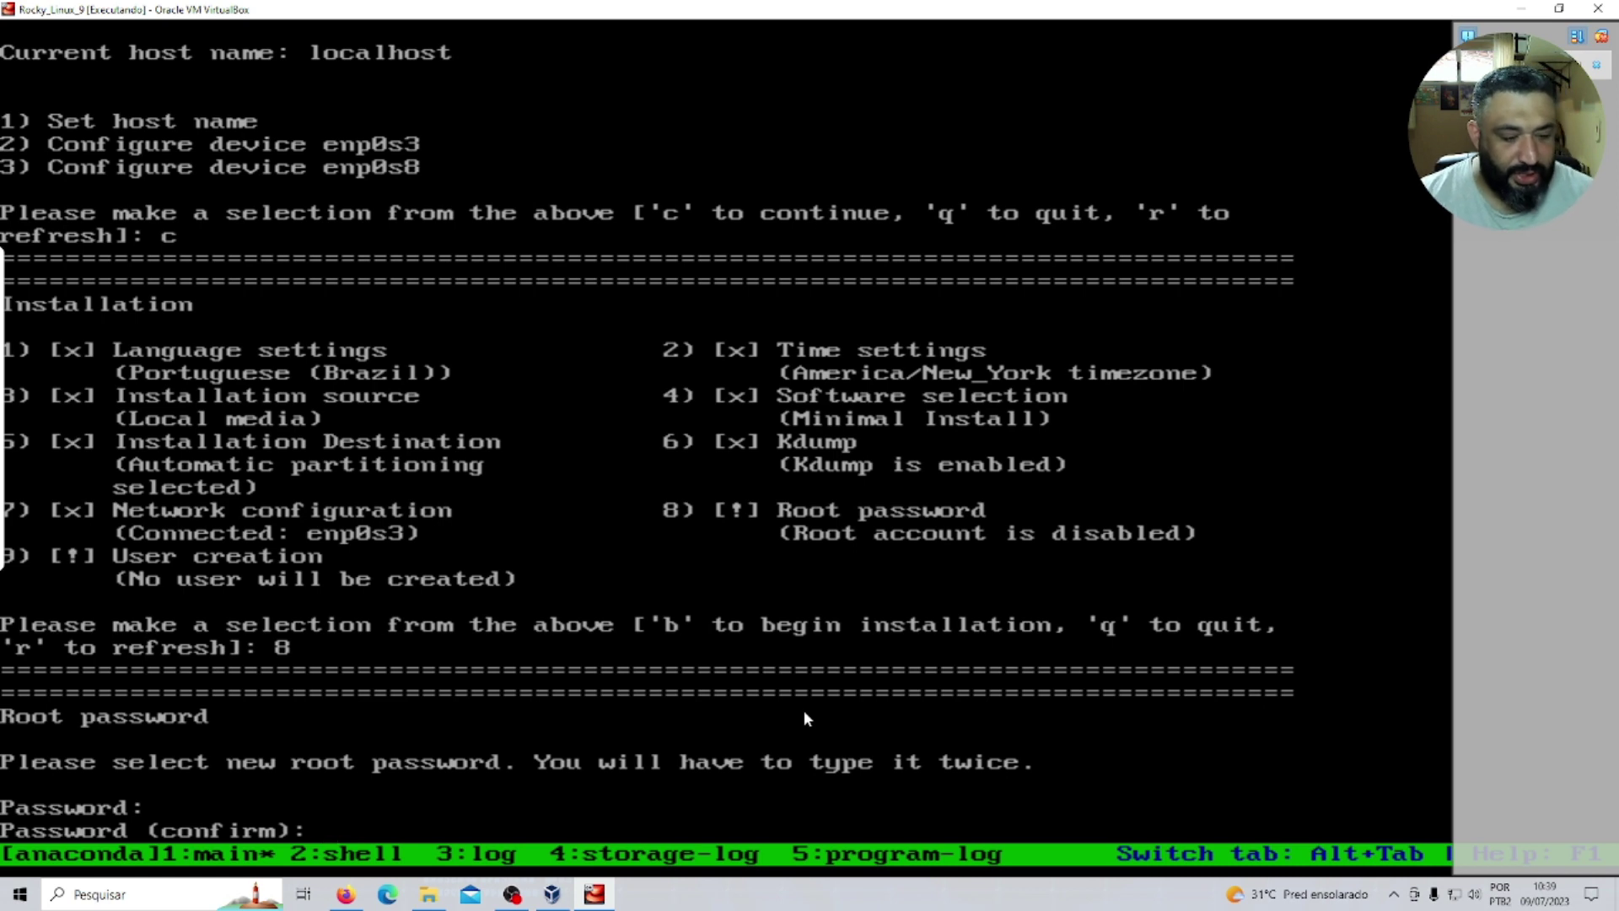
key(Return)
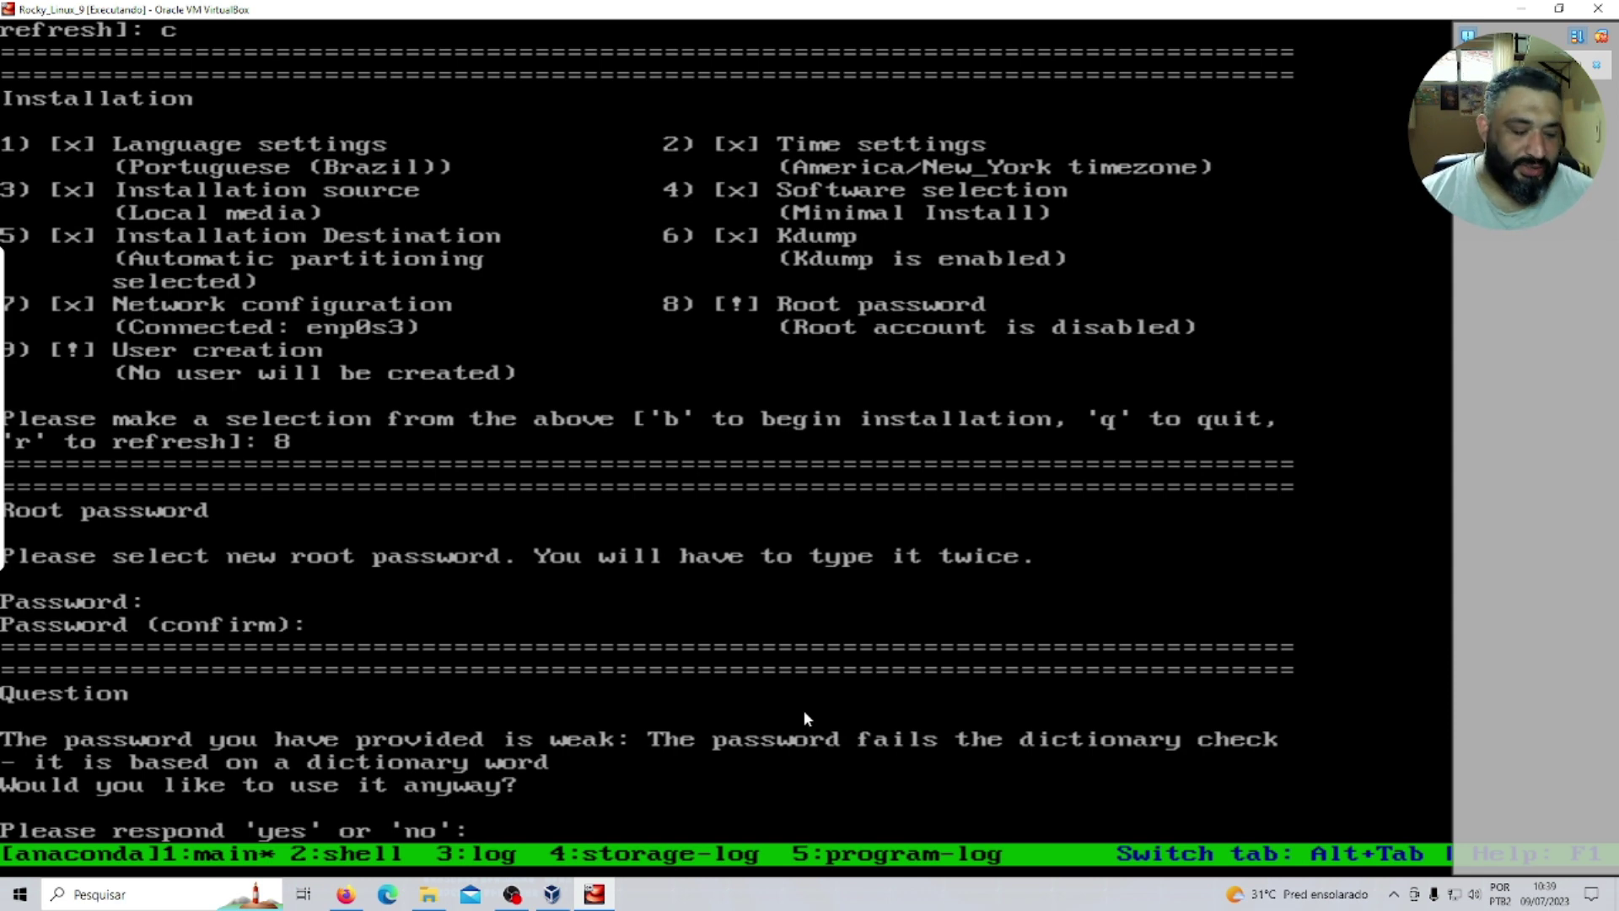
text(yes)
key(Return)
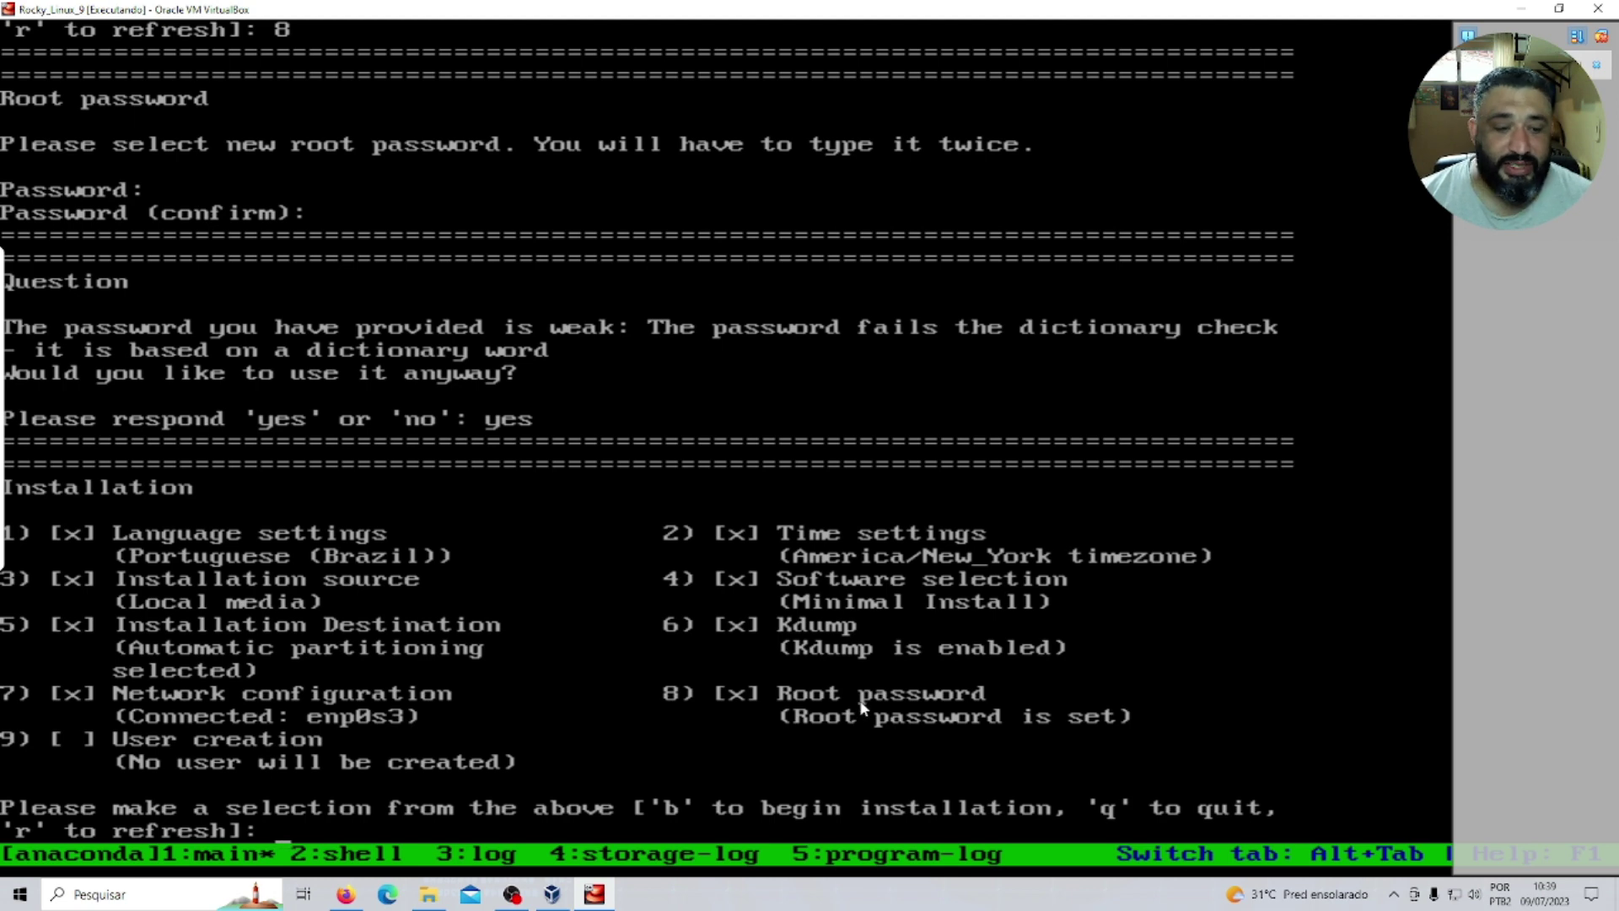
text(b)
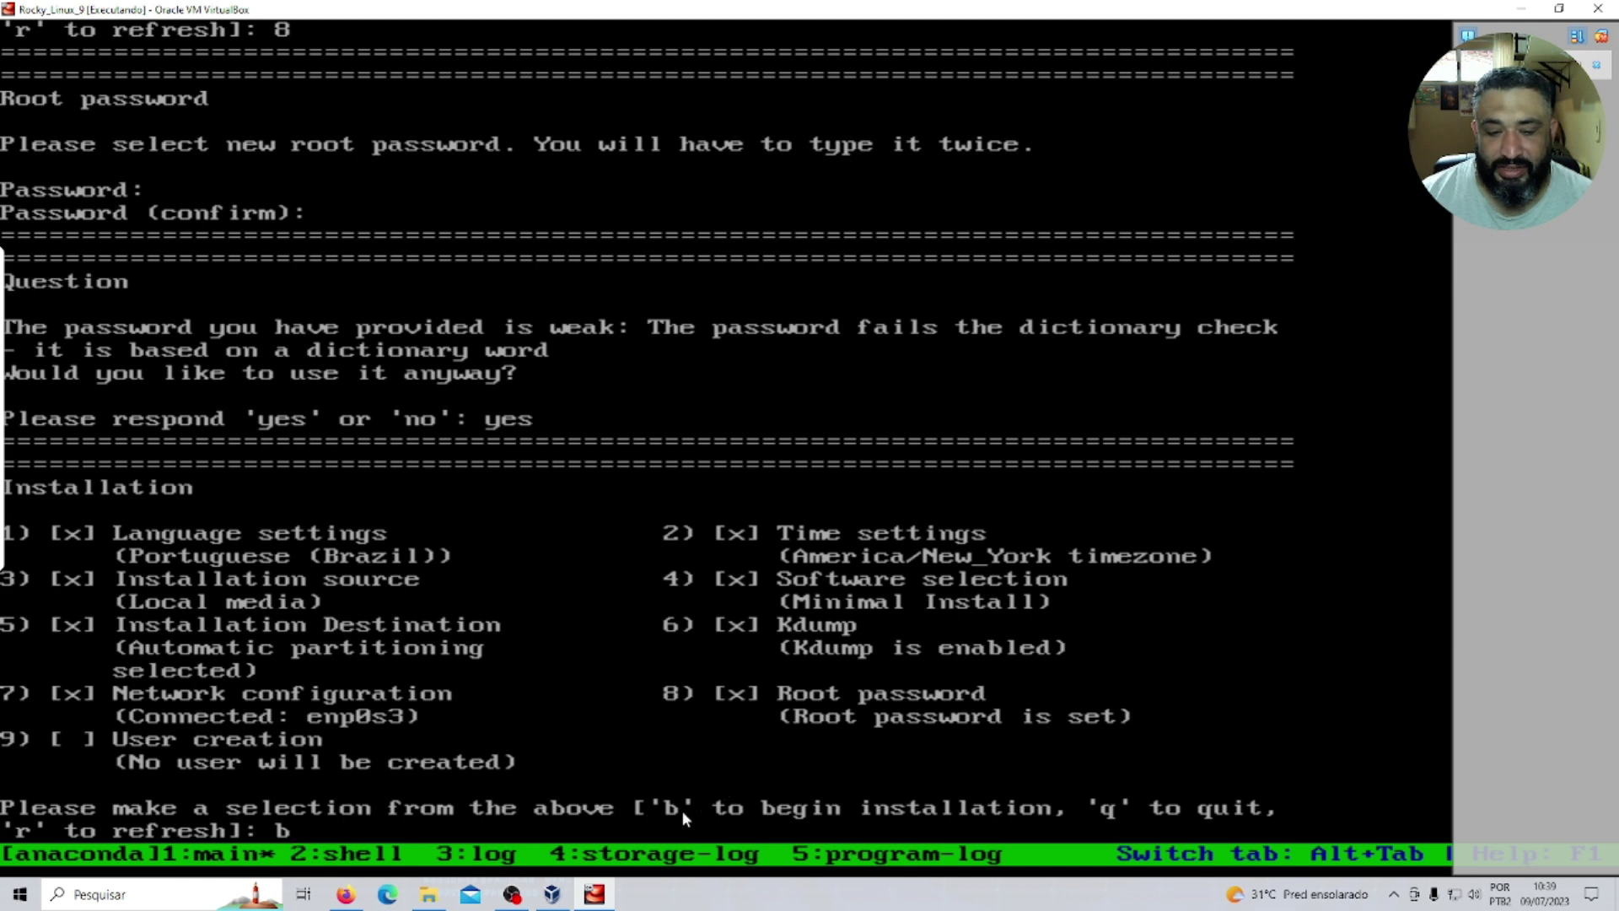
Begin the installation and quit the installer once it reports Installation complete.
key(Return)
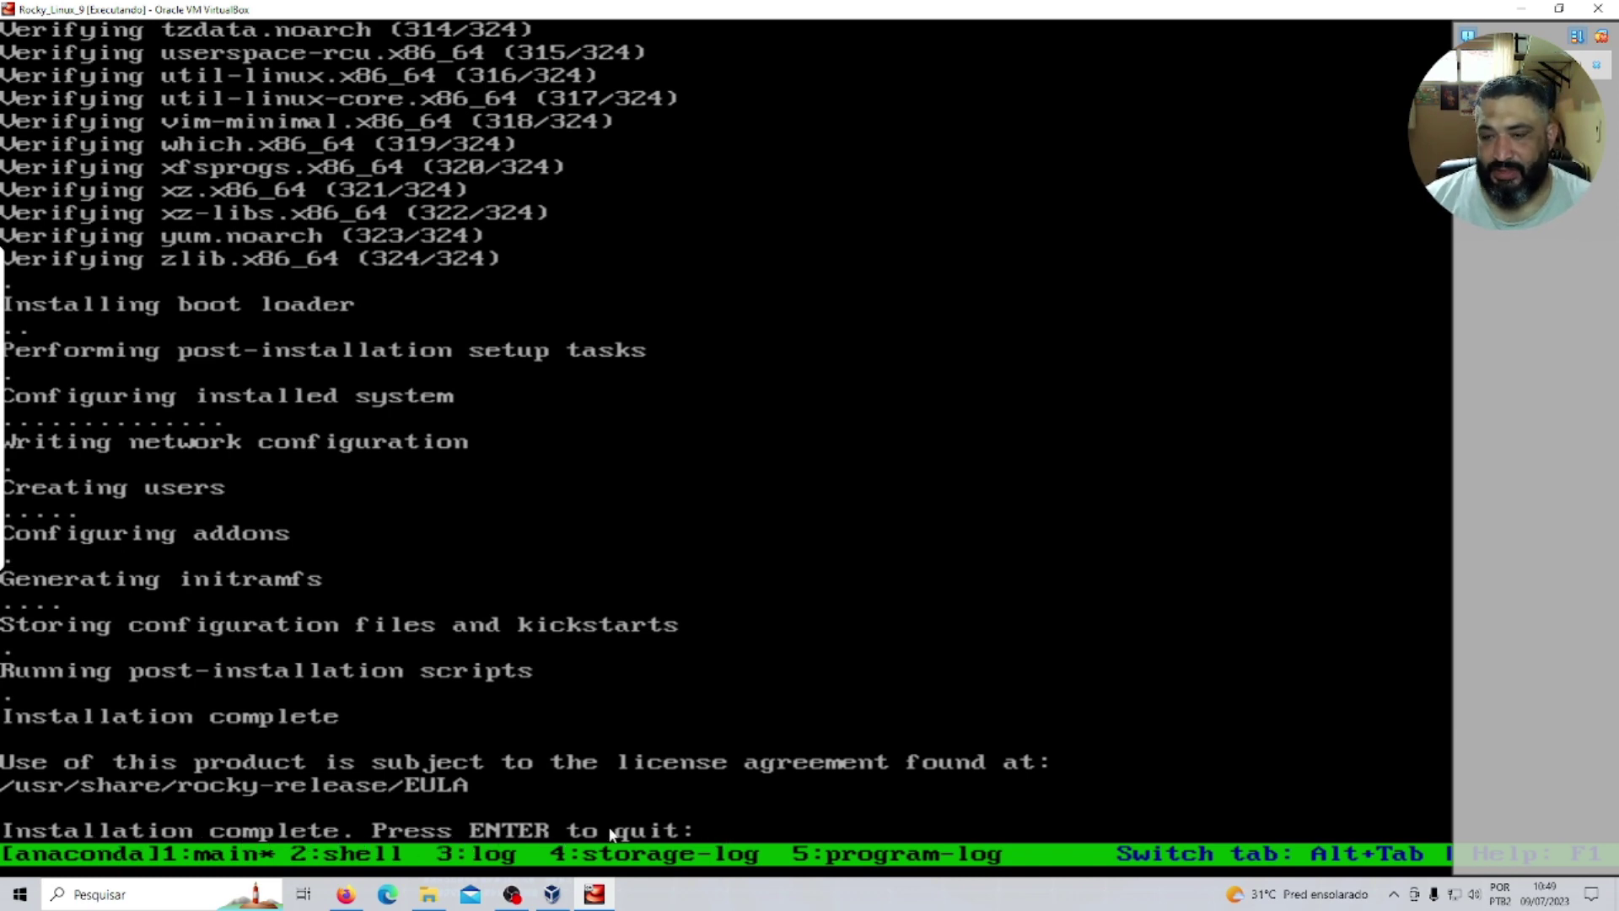
key(Return)
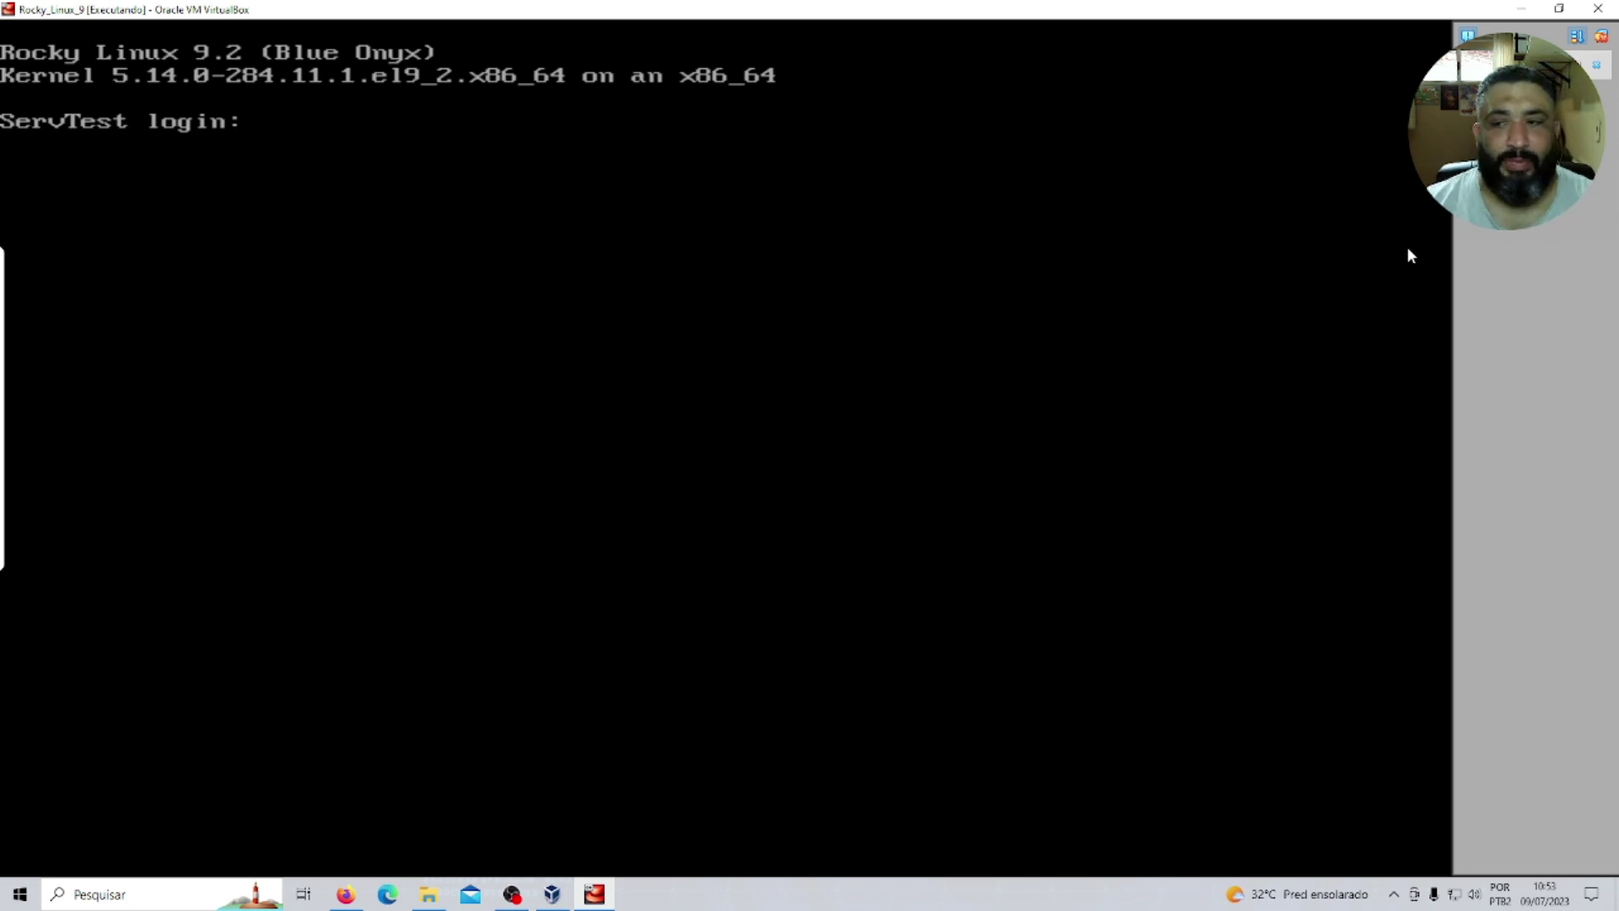
Log in to the VM console as root and list its IP addresses with ip a.
text(root)
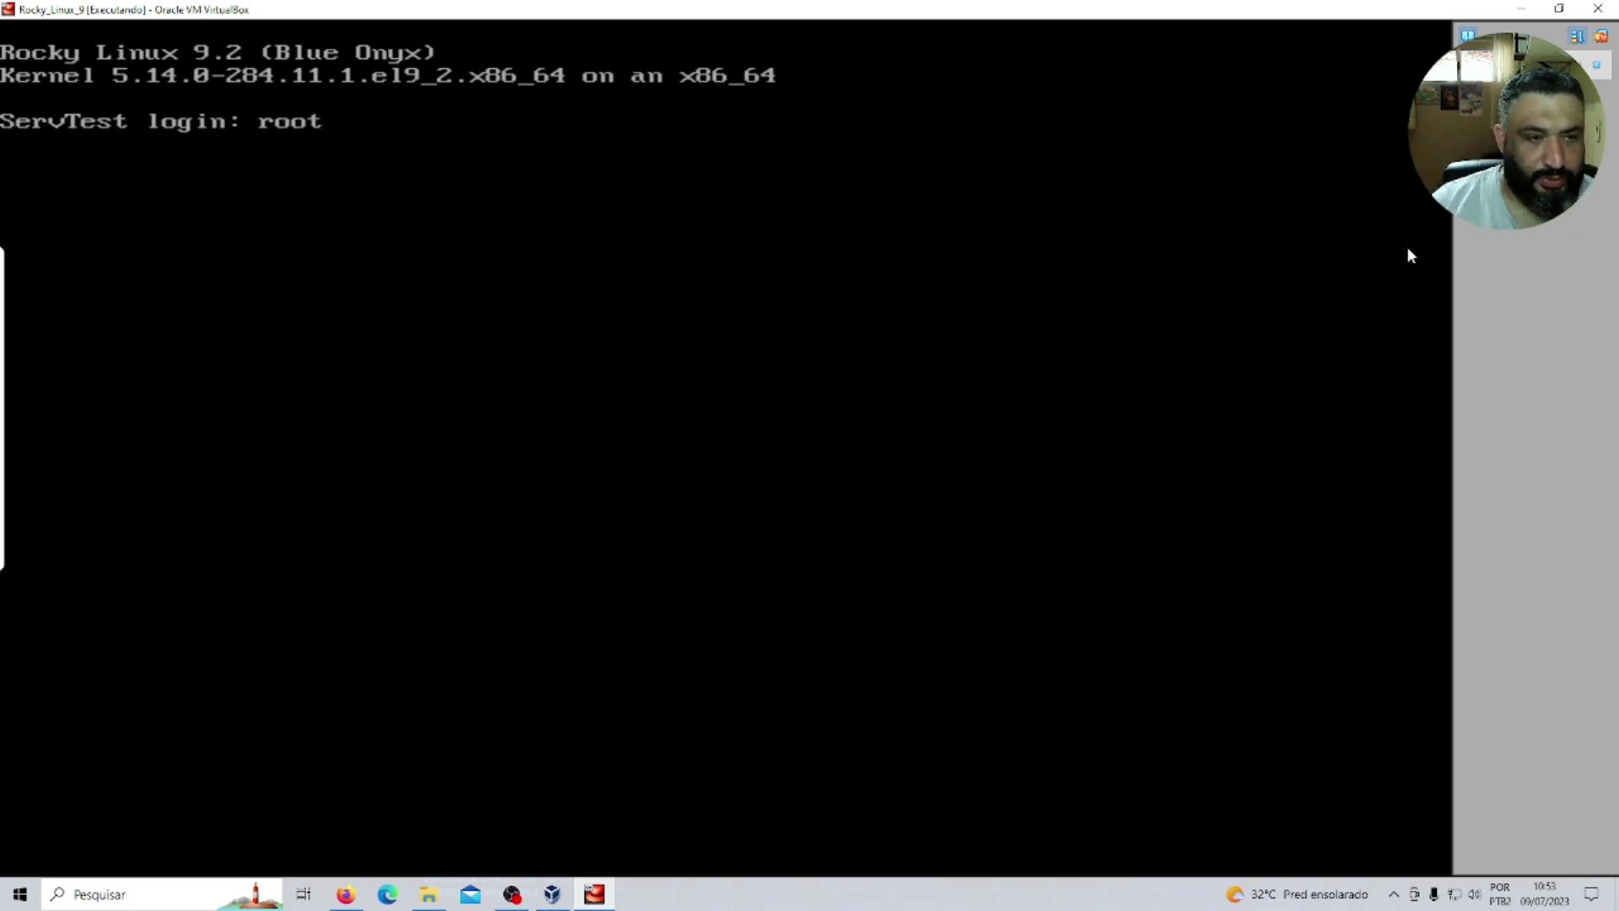
key(Return)
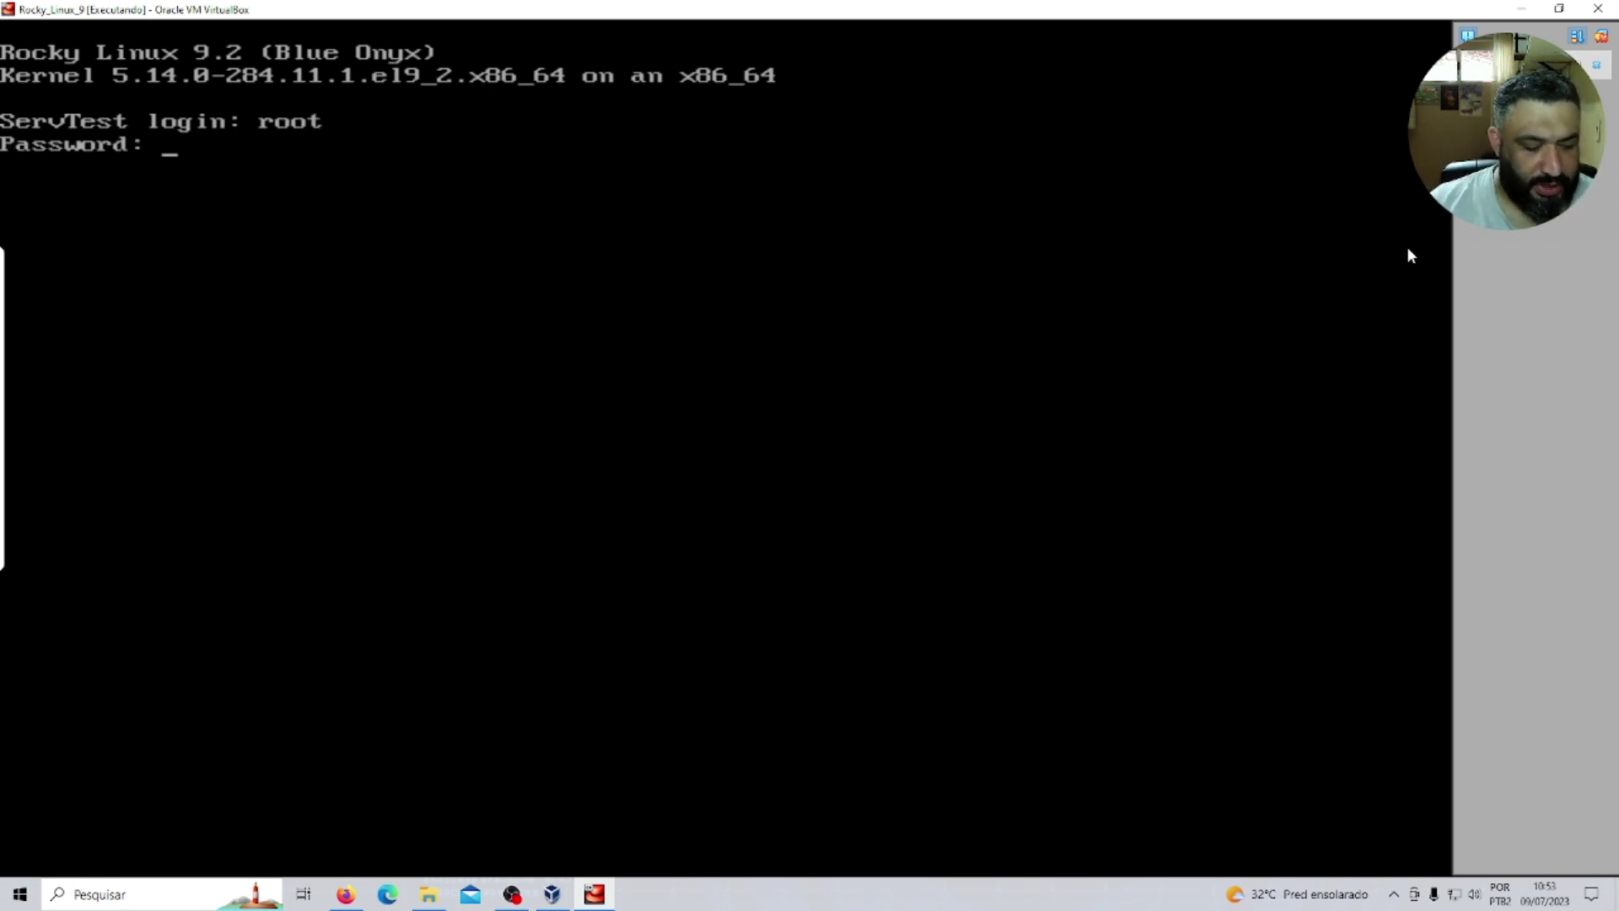
key(Return)
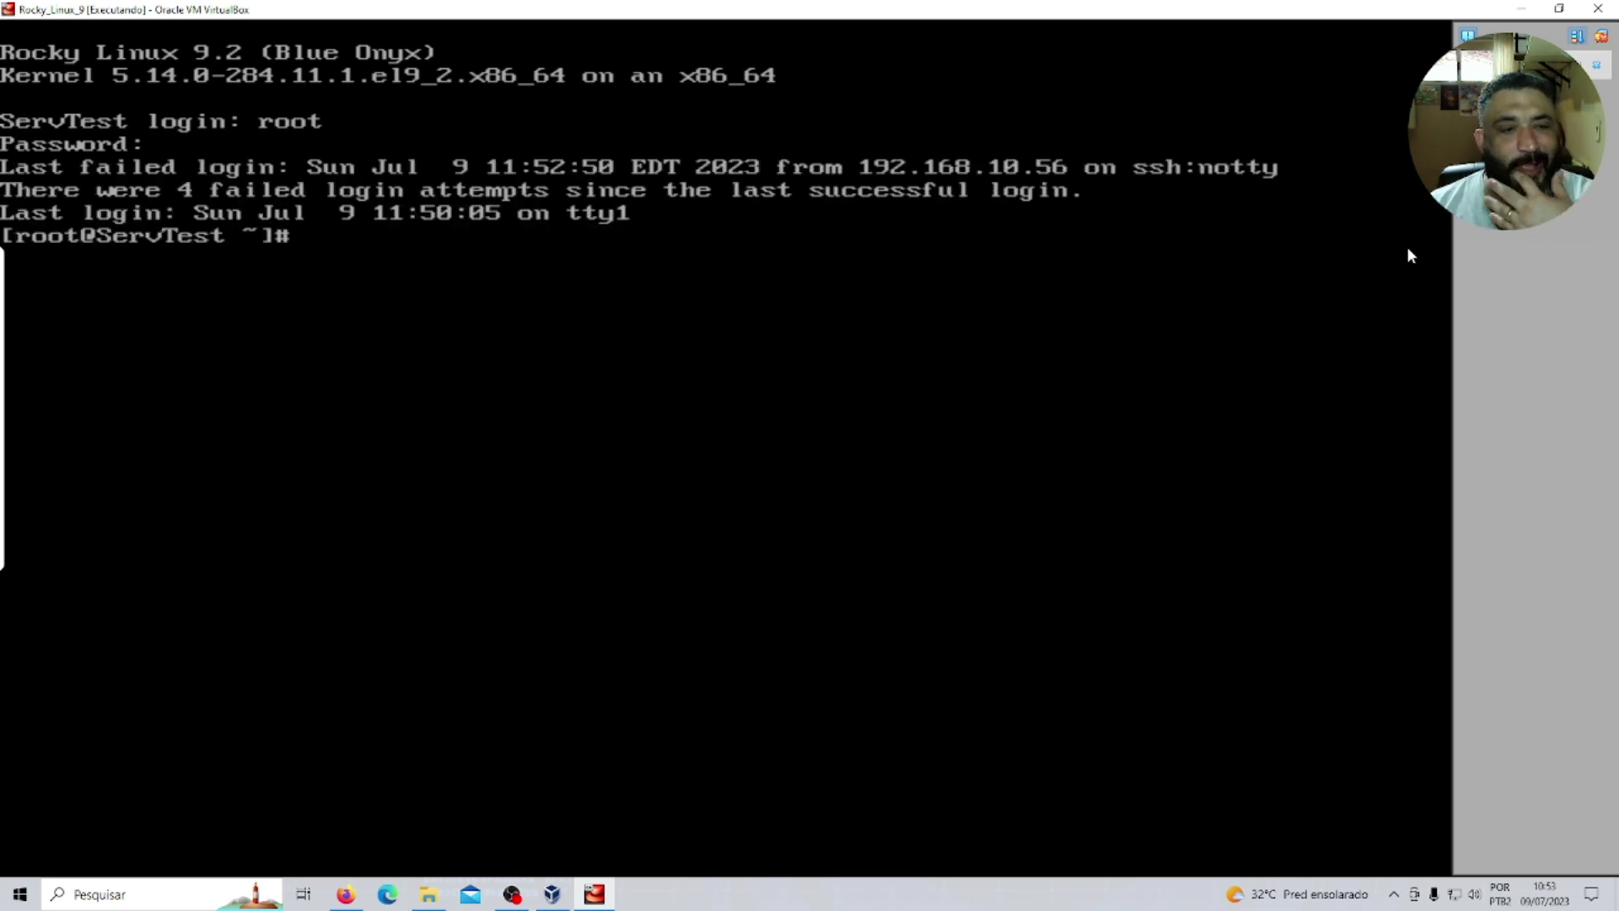
key(Return)
key(Return)
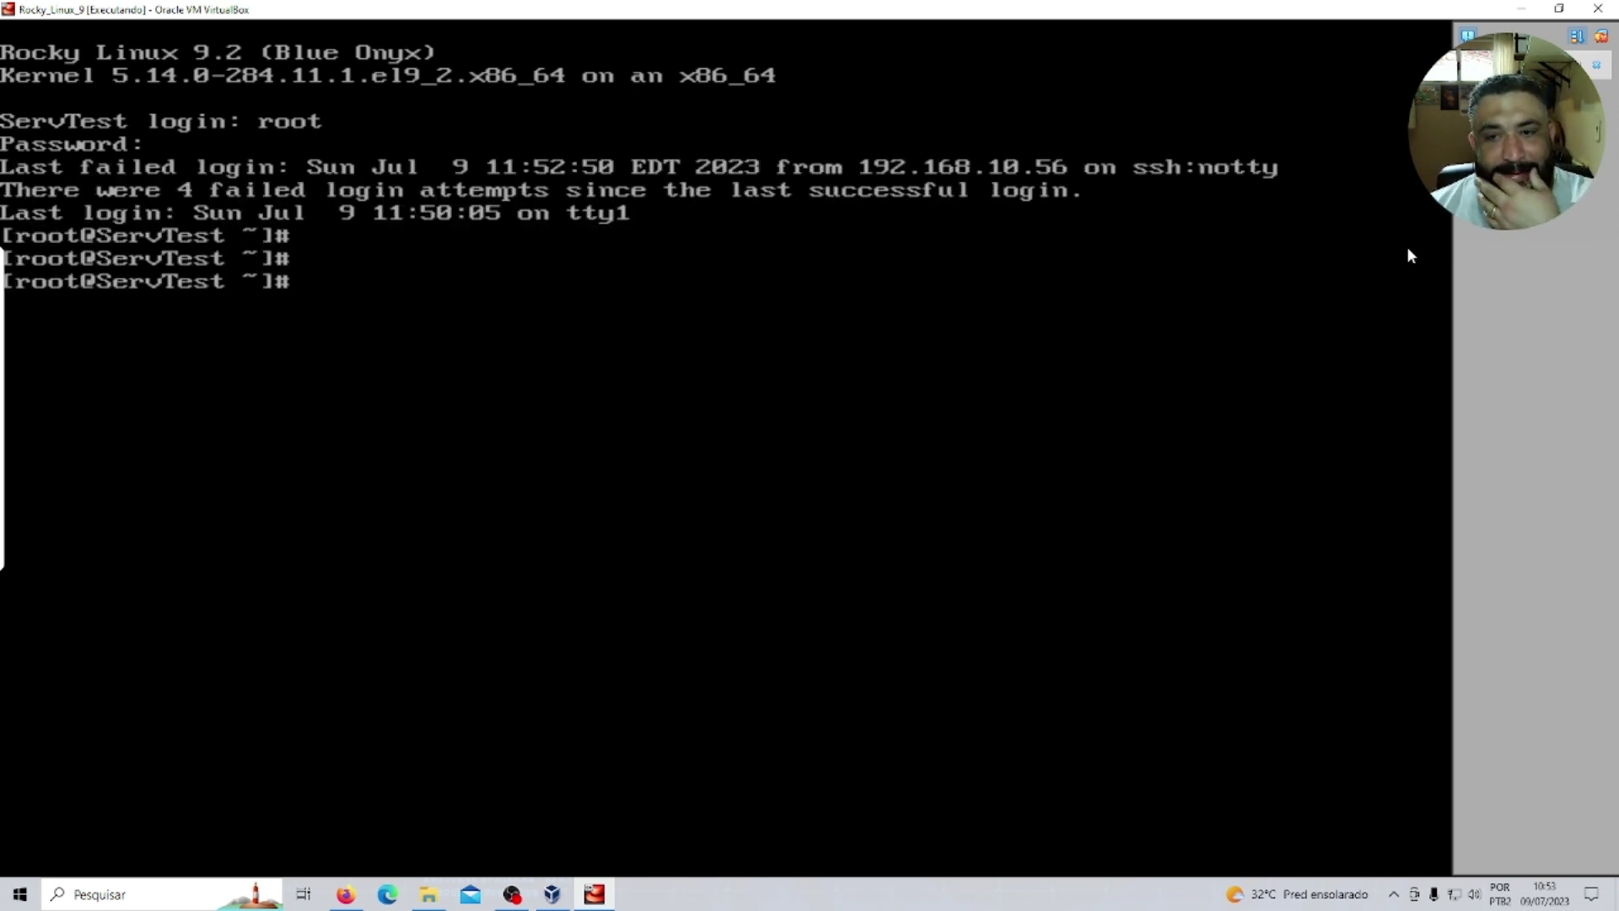
text(ip a)
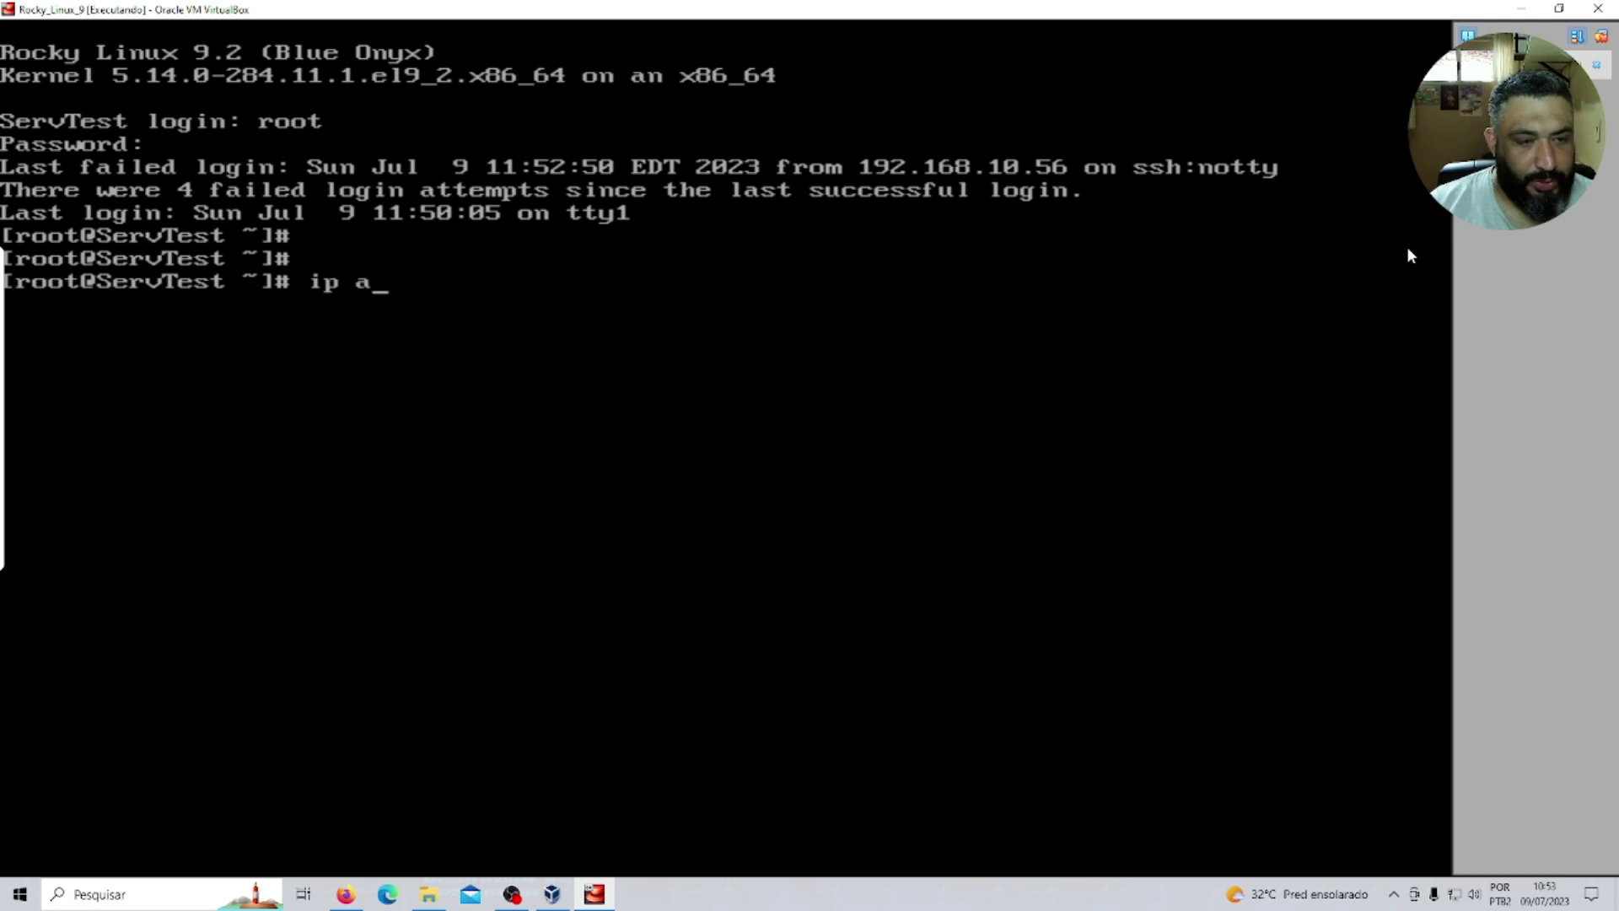
key(Return)
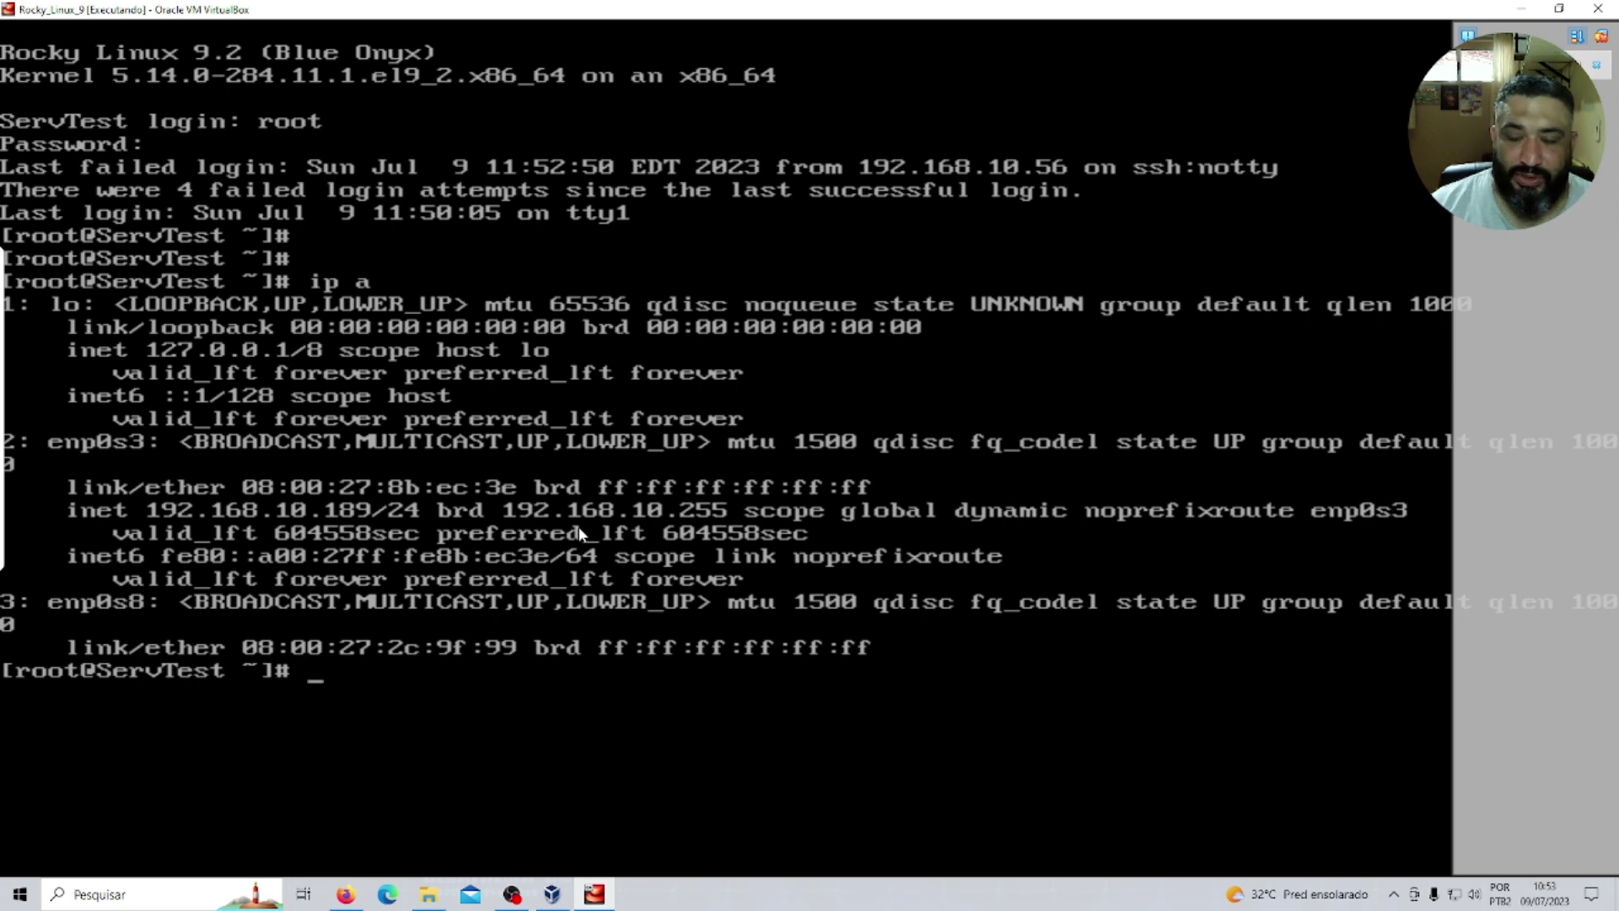
Create the new user account with adduser, set its password twice, then clear the screen.
text(adduser)
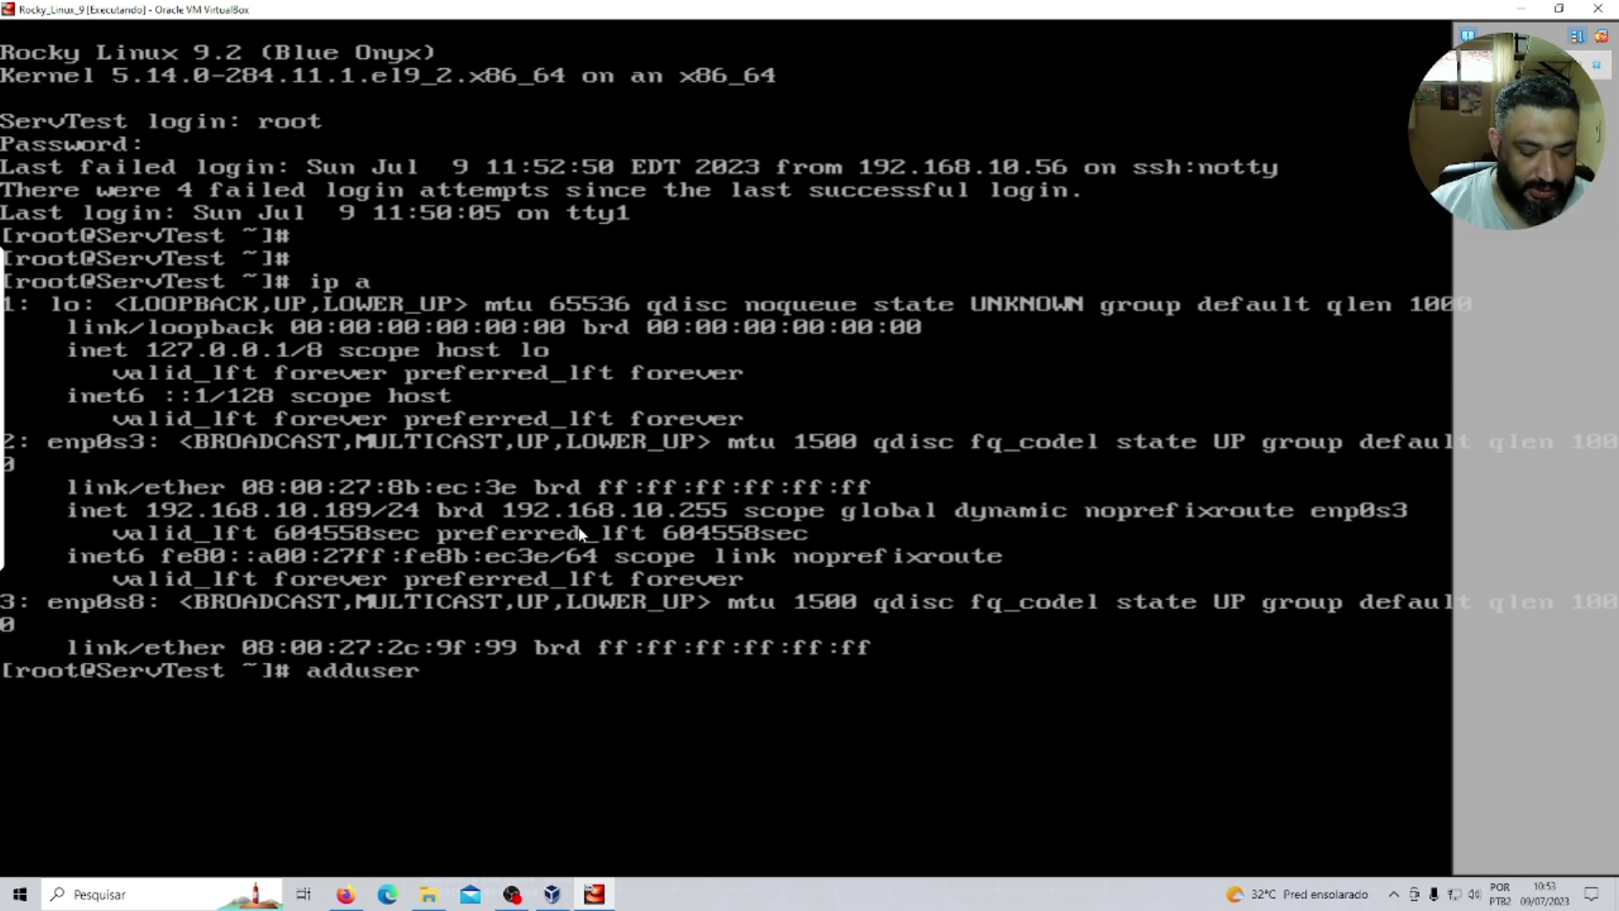
text( nasserala)
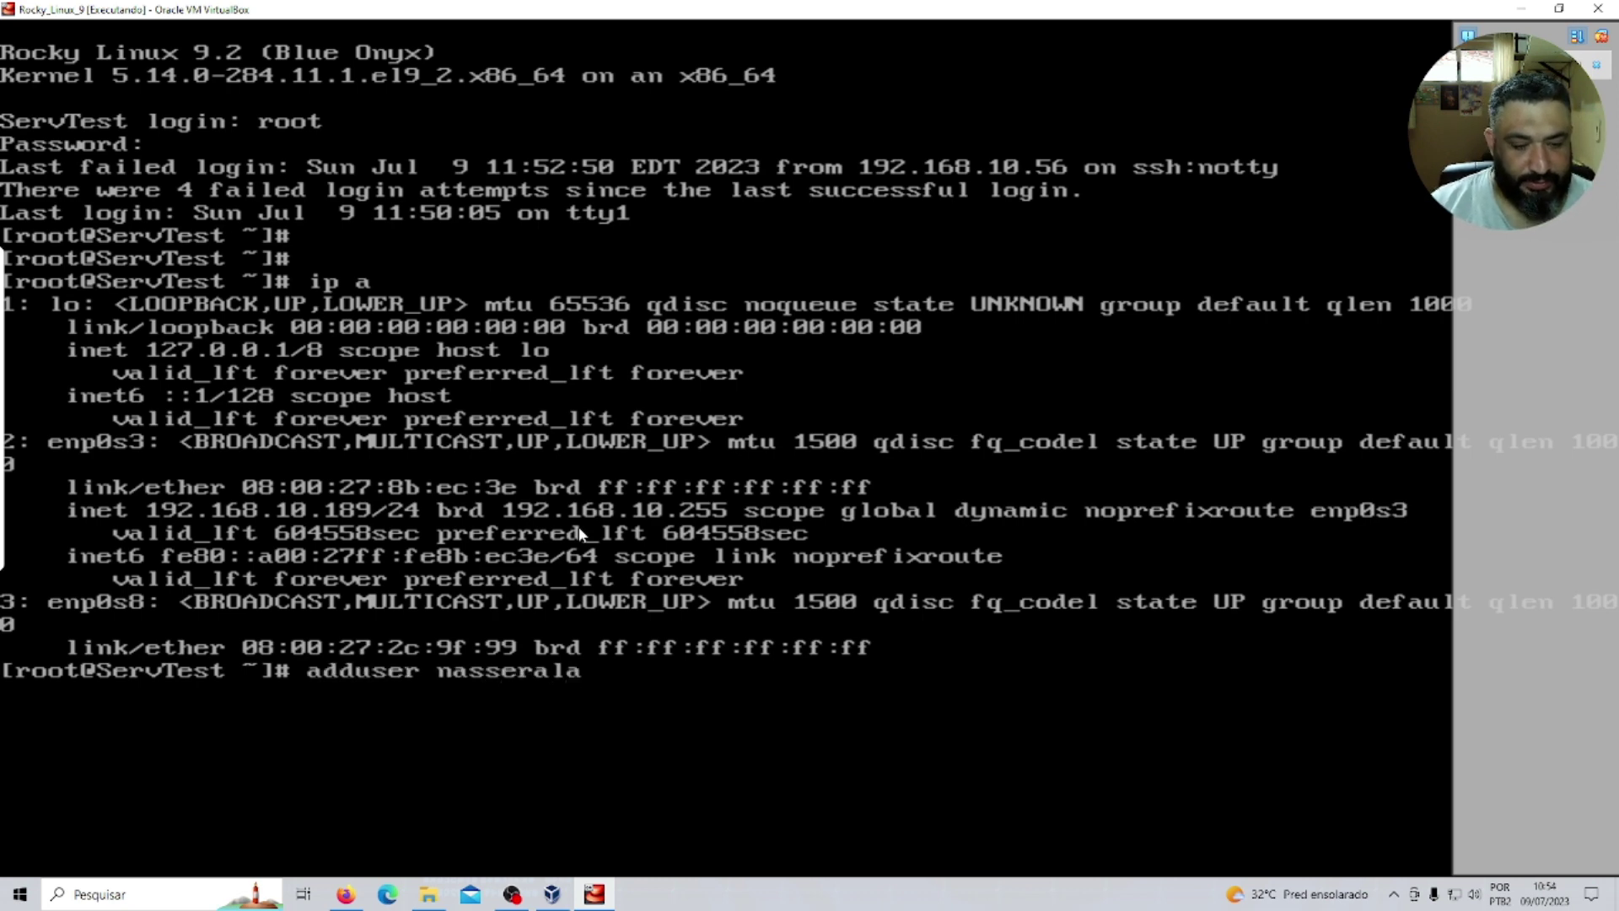
key(Return)
text(pa)
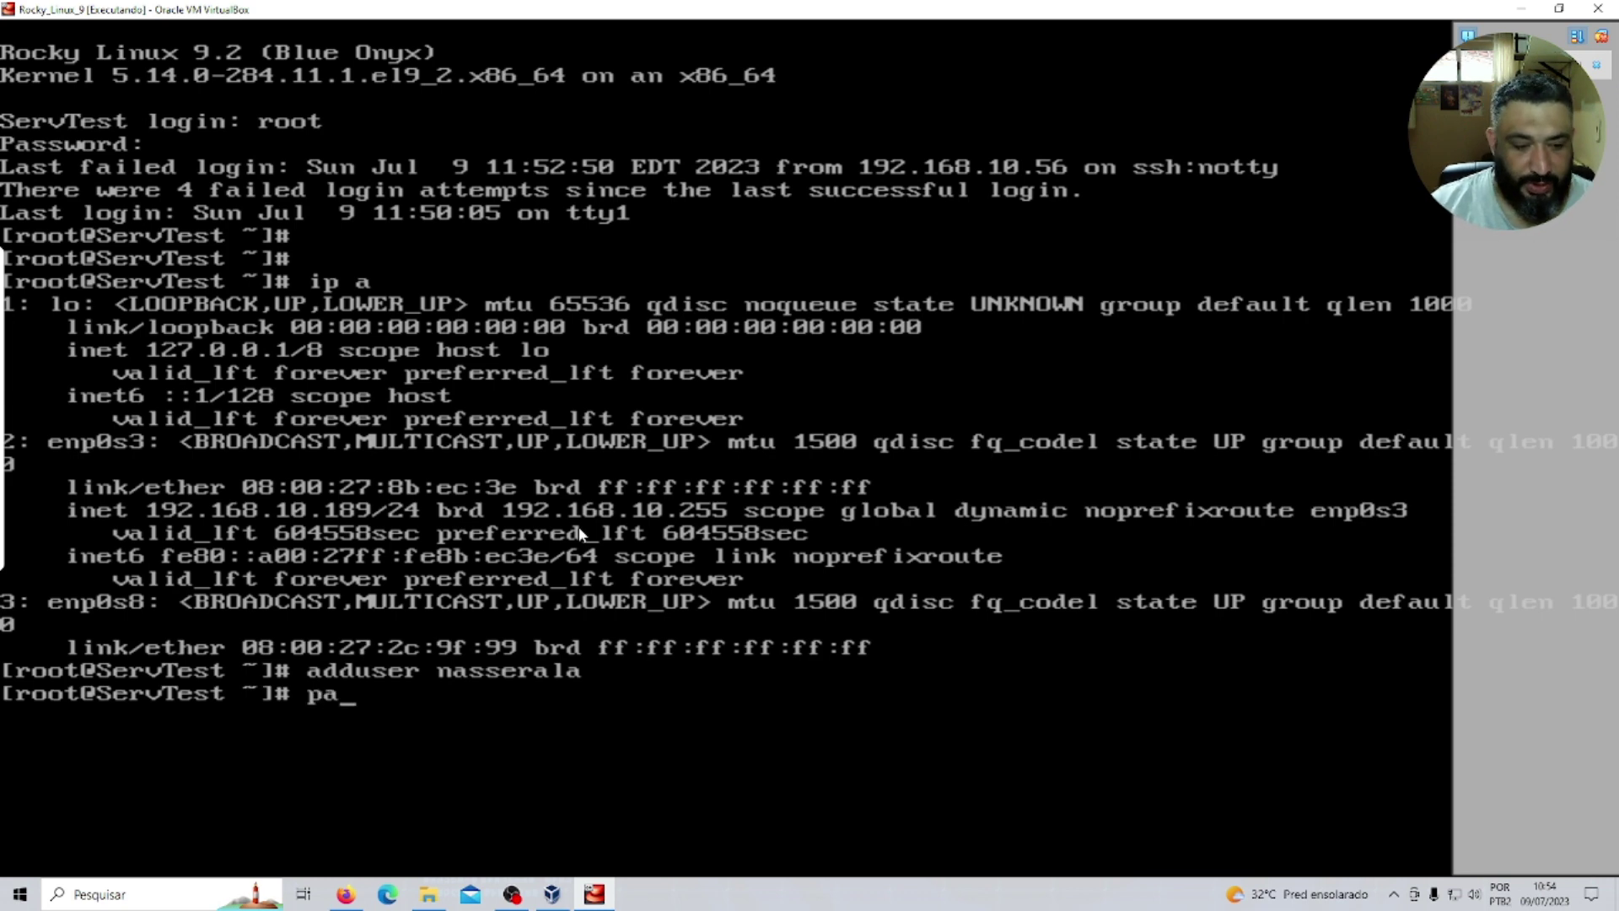
text(sswd nasse)
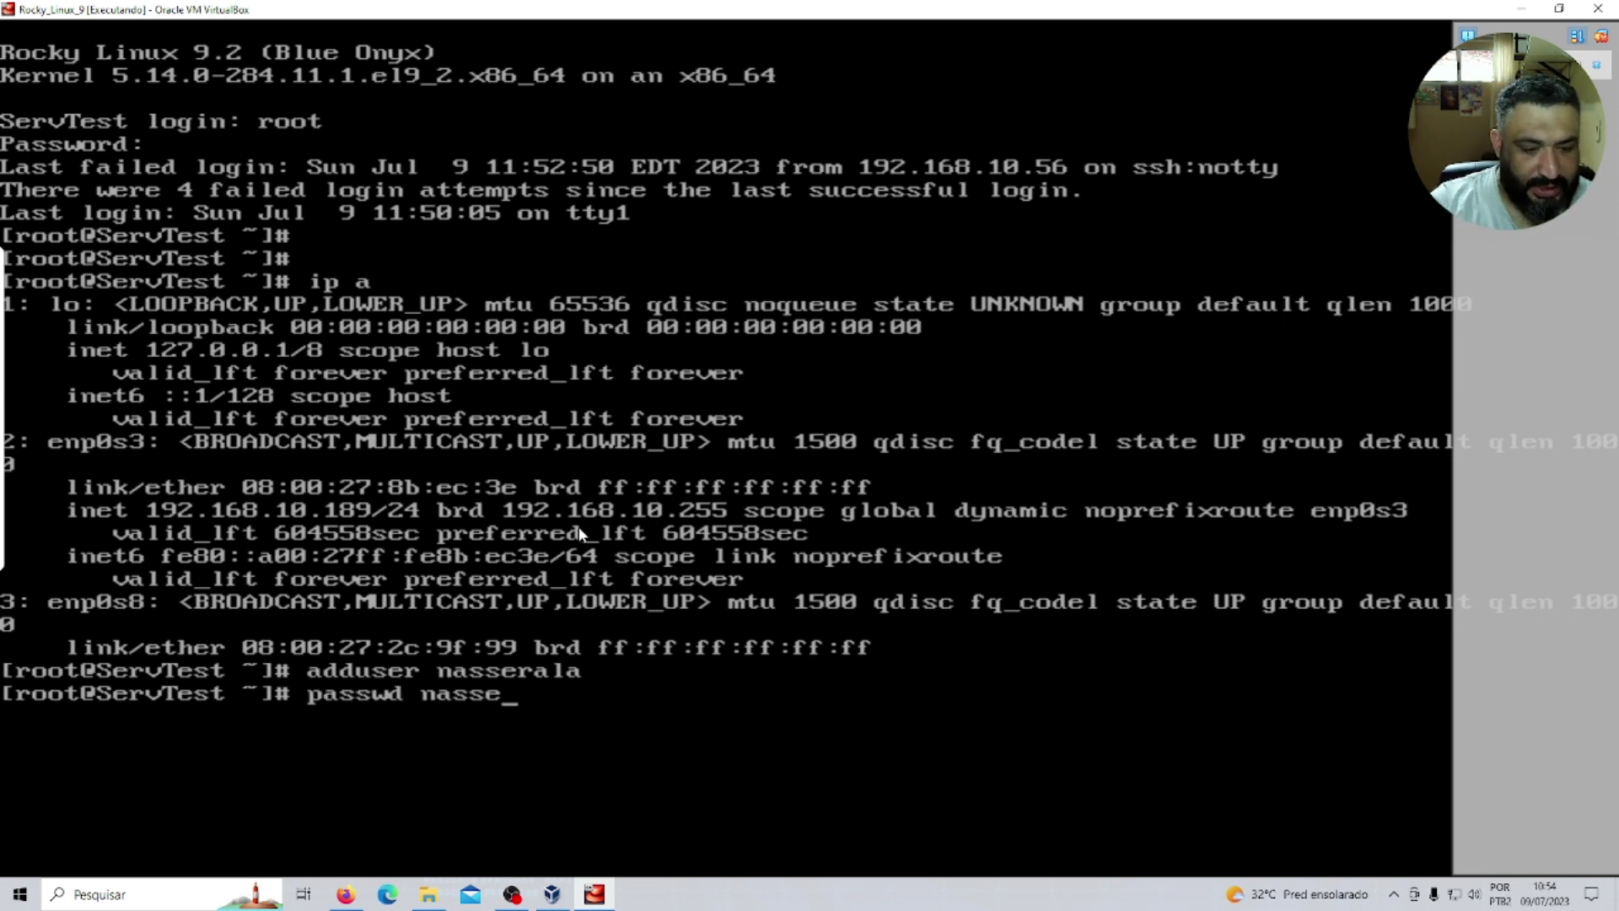
text(rala)
key(Return)
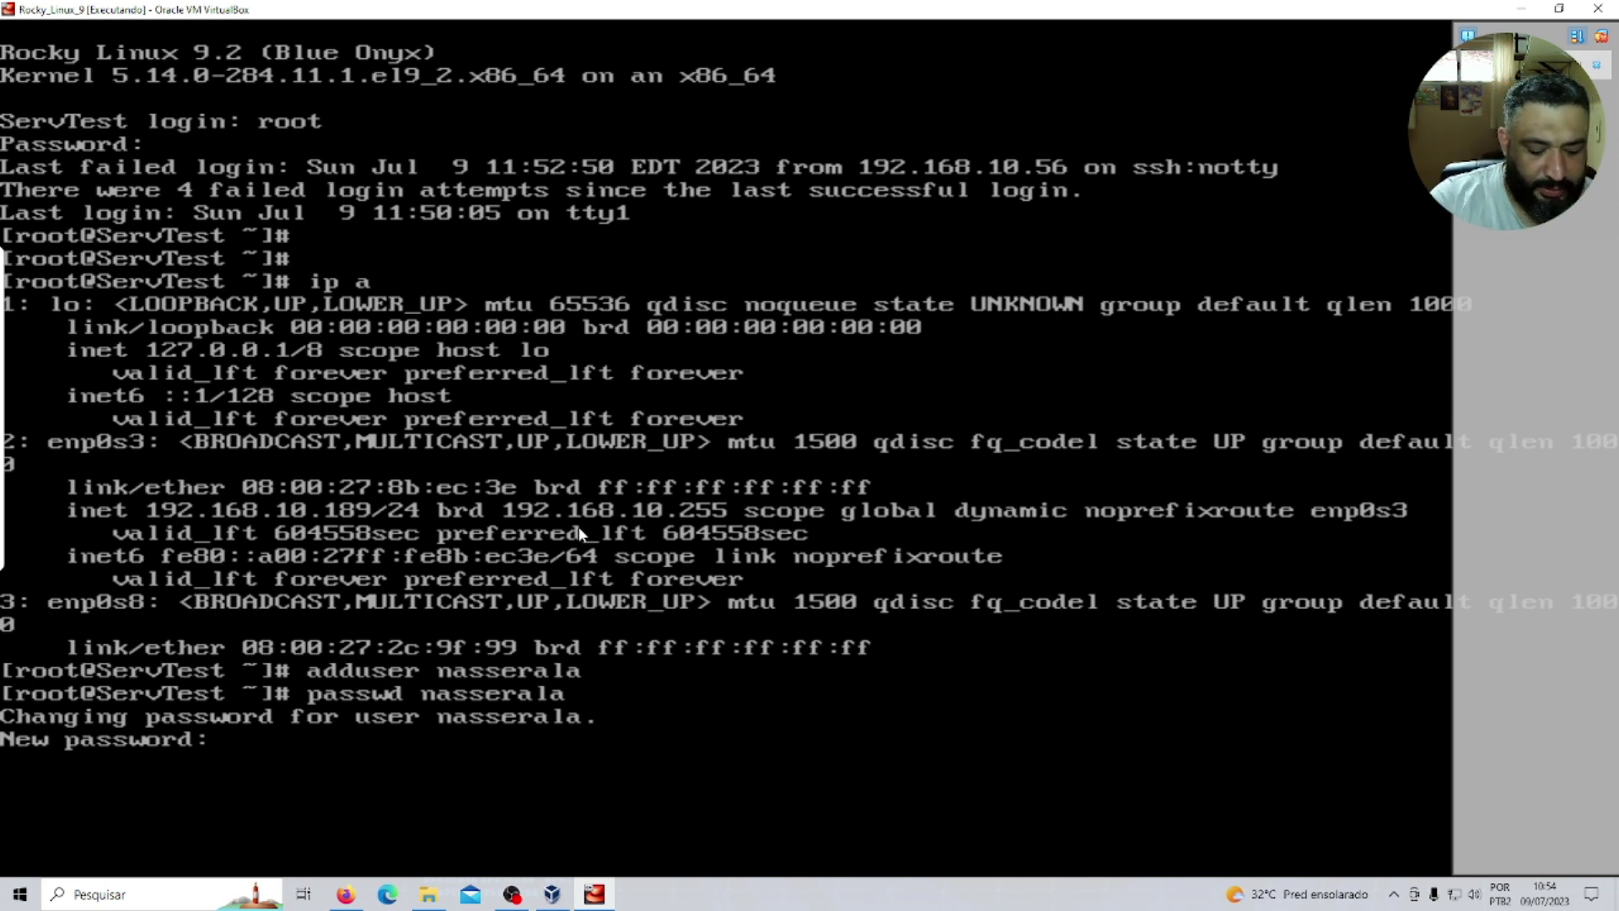
key(Return)
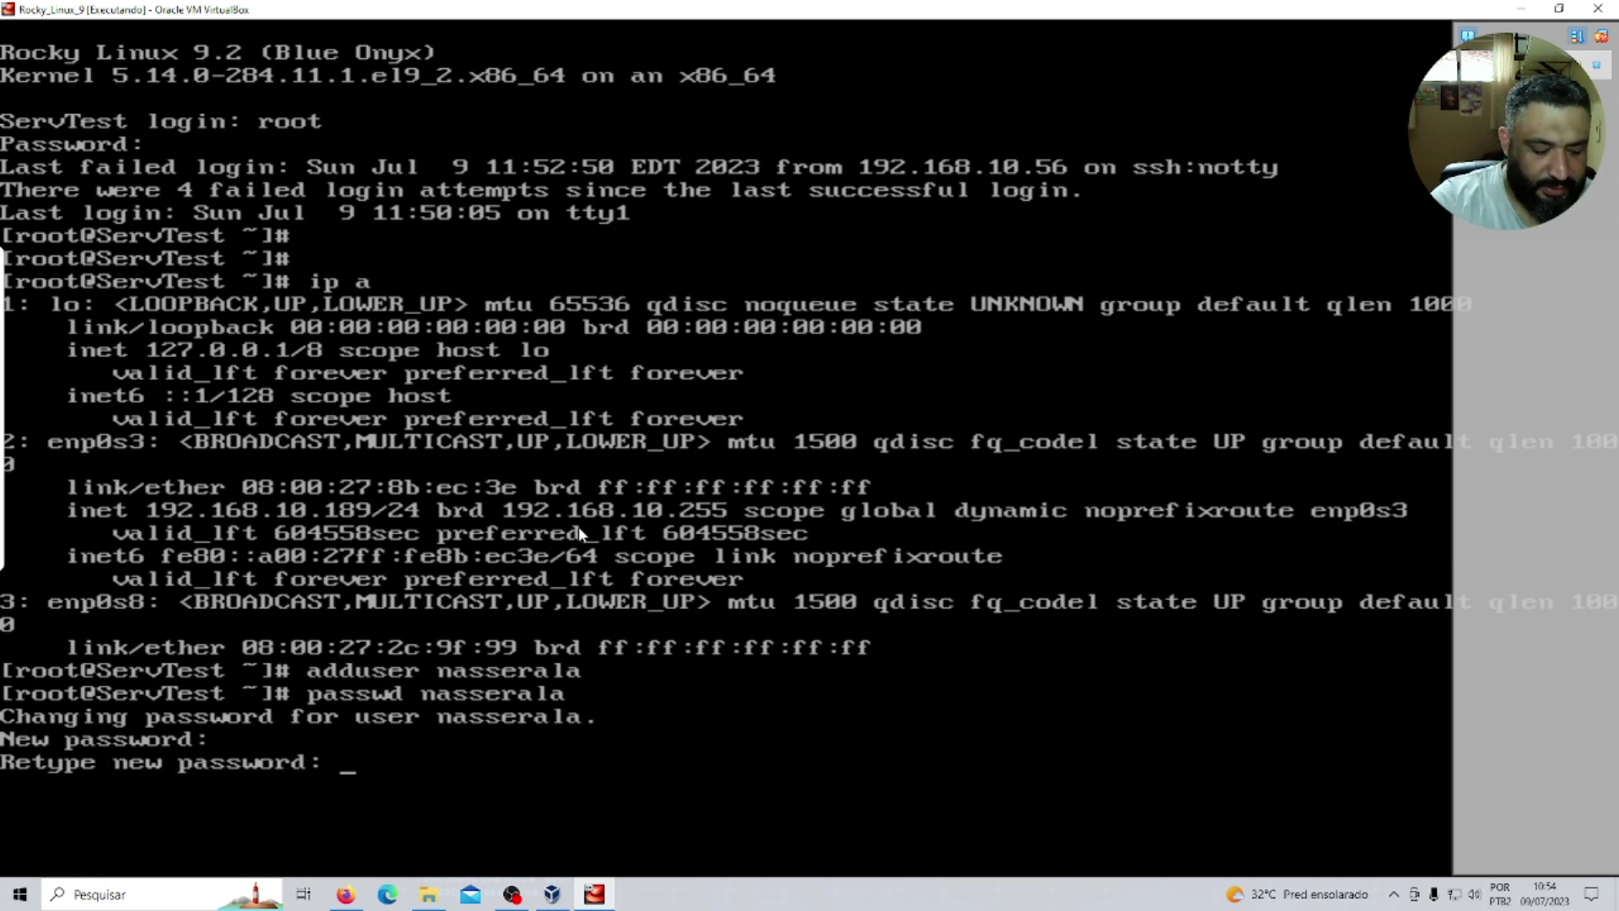
key(Return)
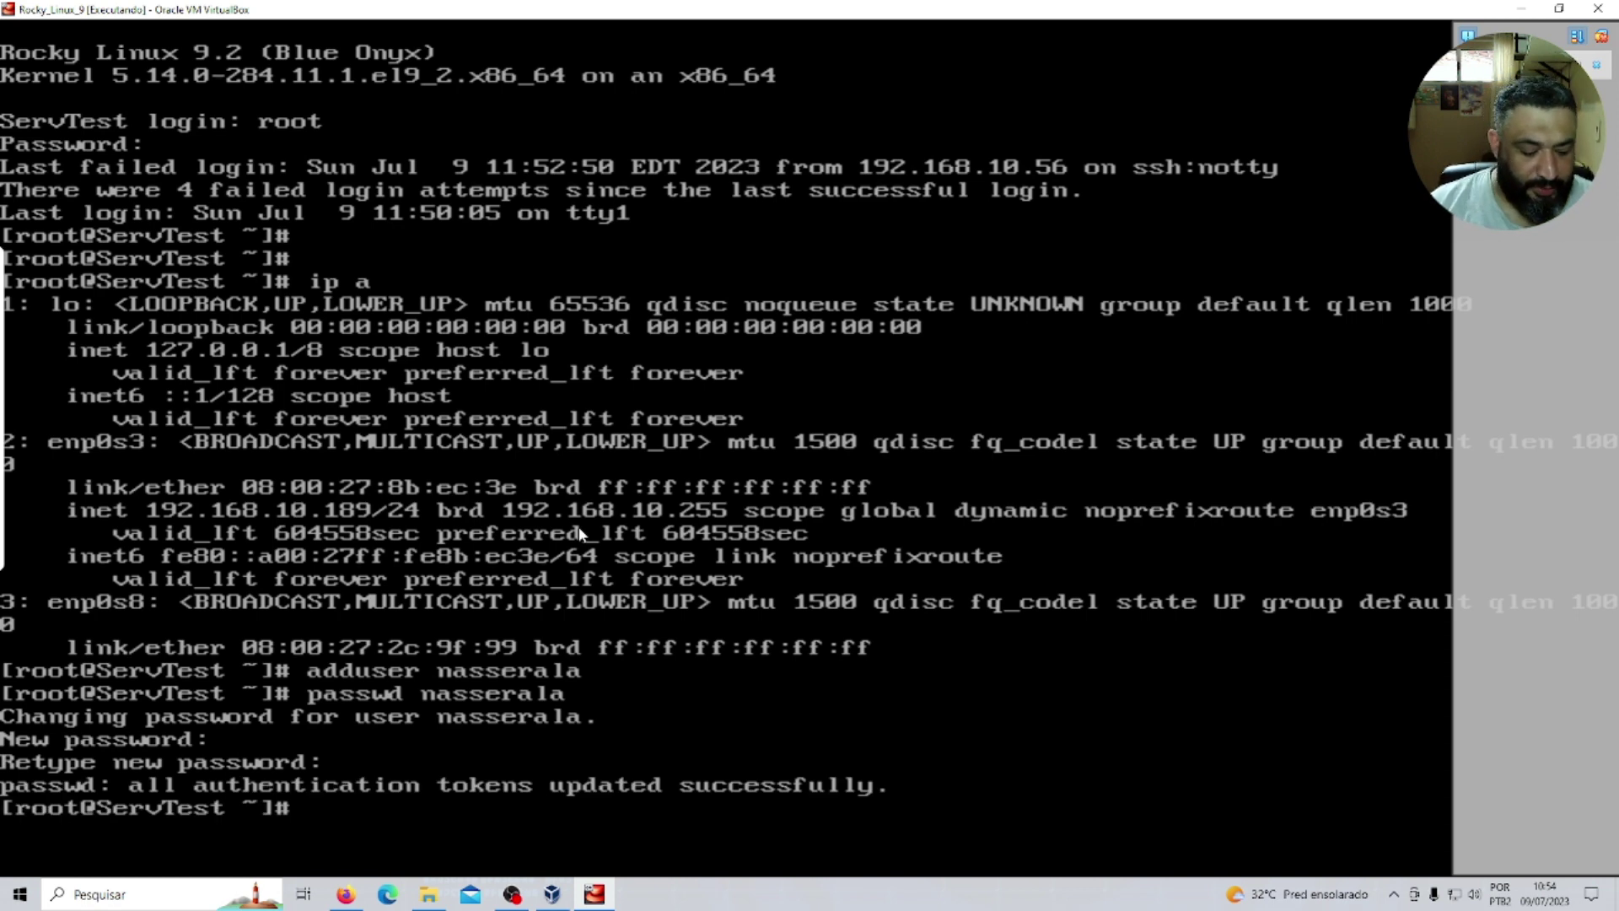
text(clear)
key(Return)
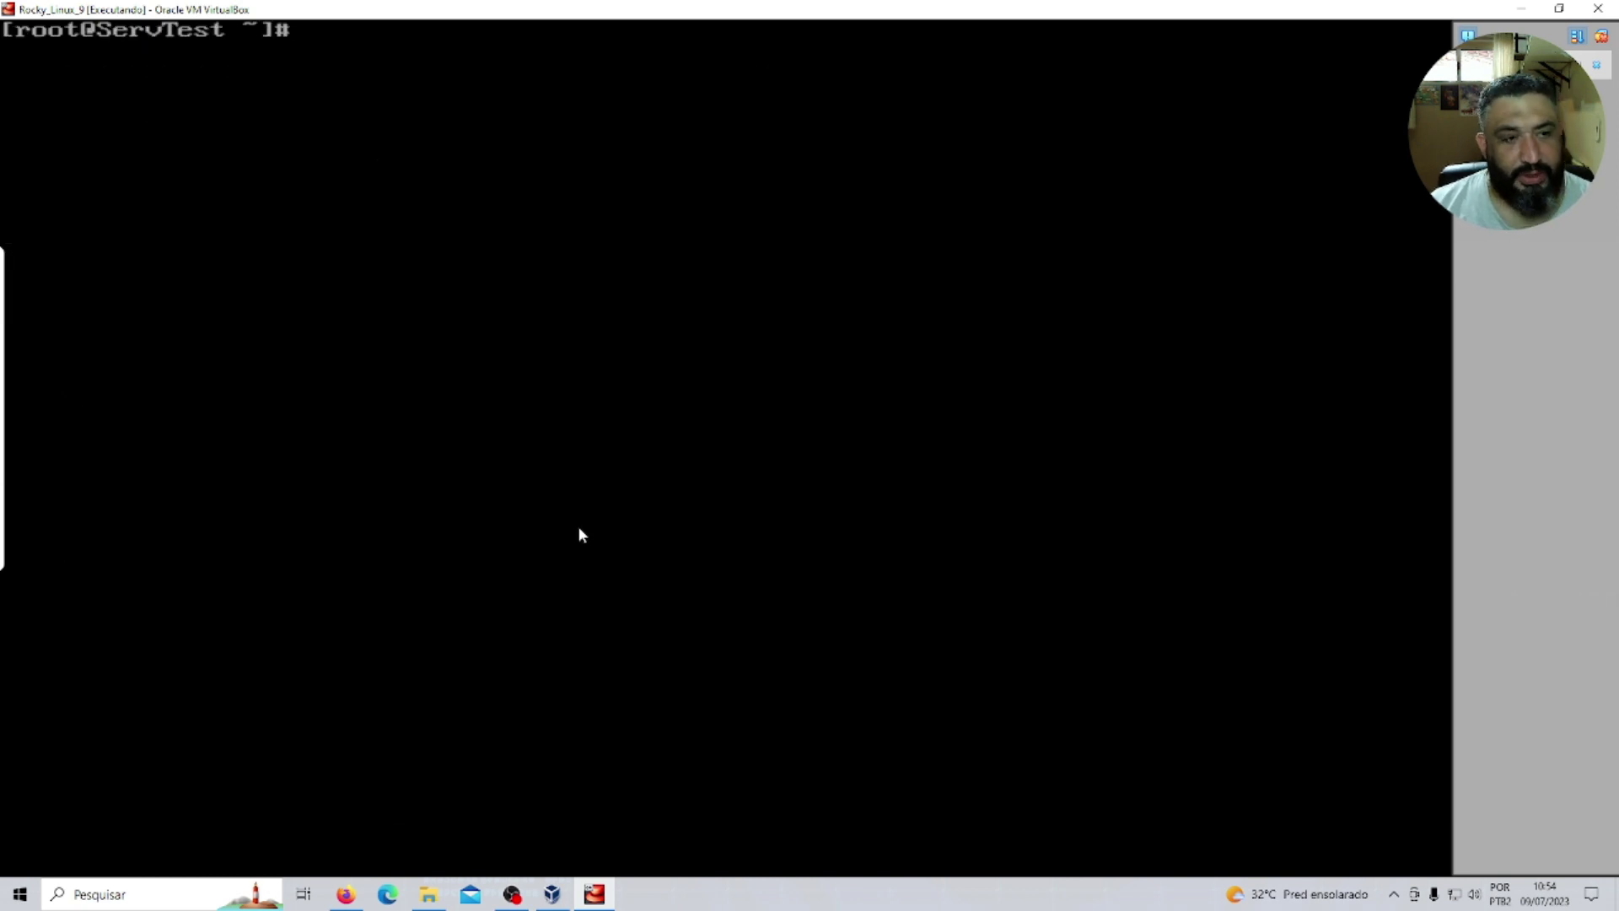
Append 'AllowUsers' with the new username to the end of /etc/ssh/sshd_config in vi and save.
text(vi )
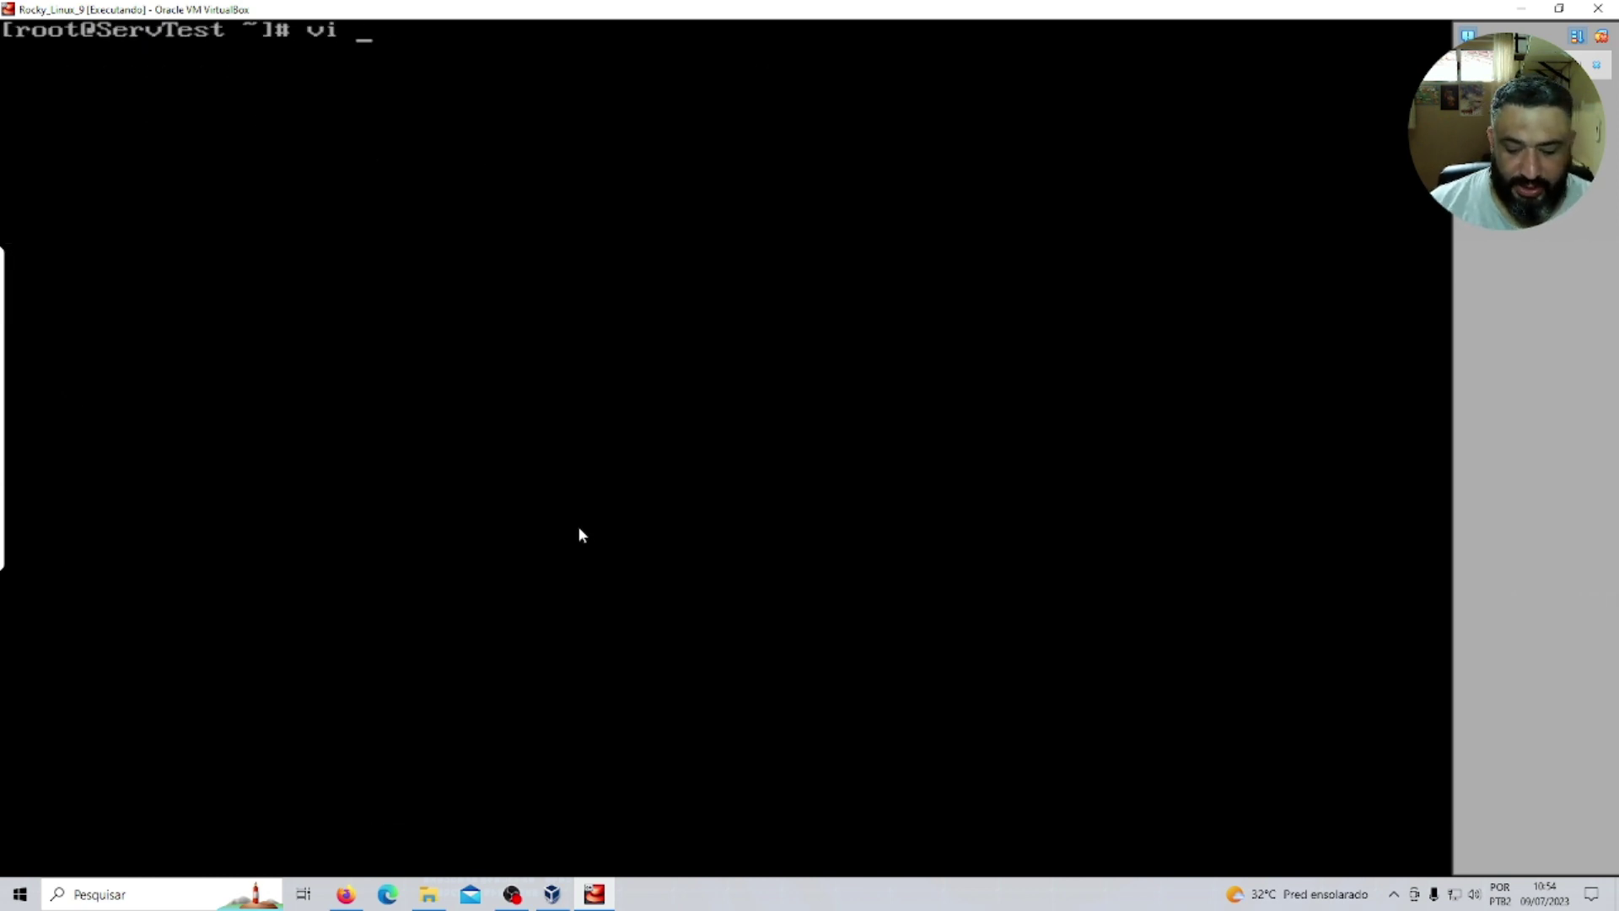
text(/etc/)
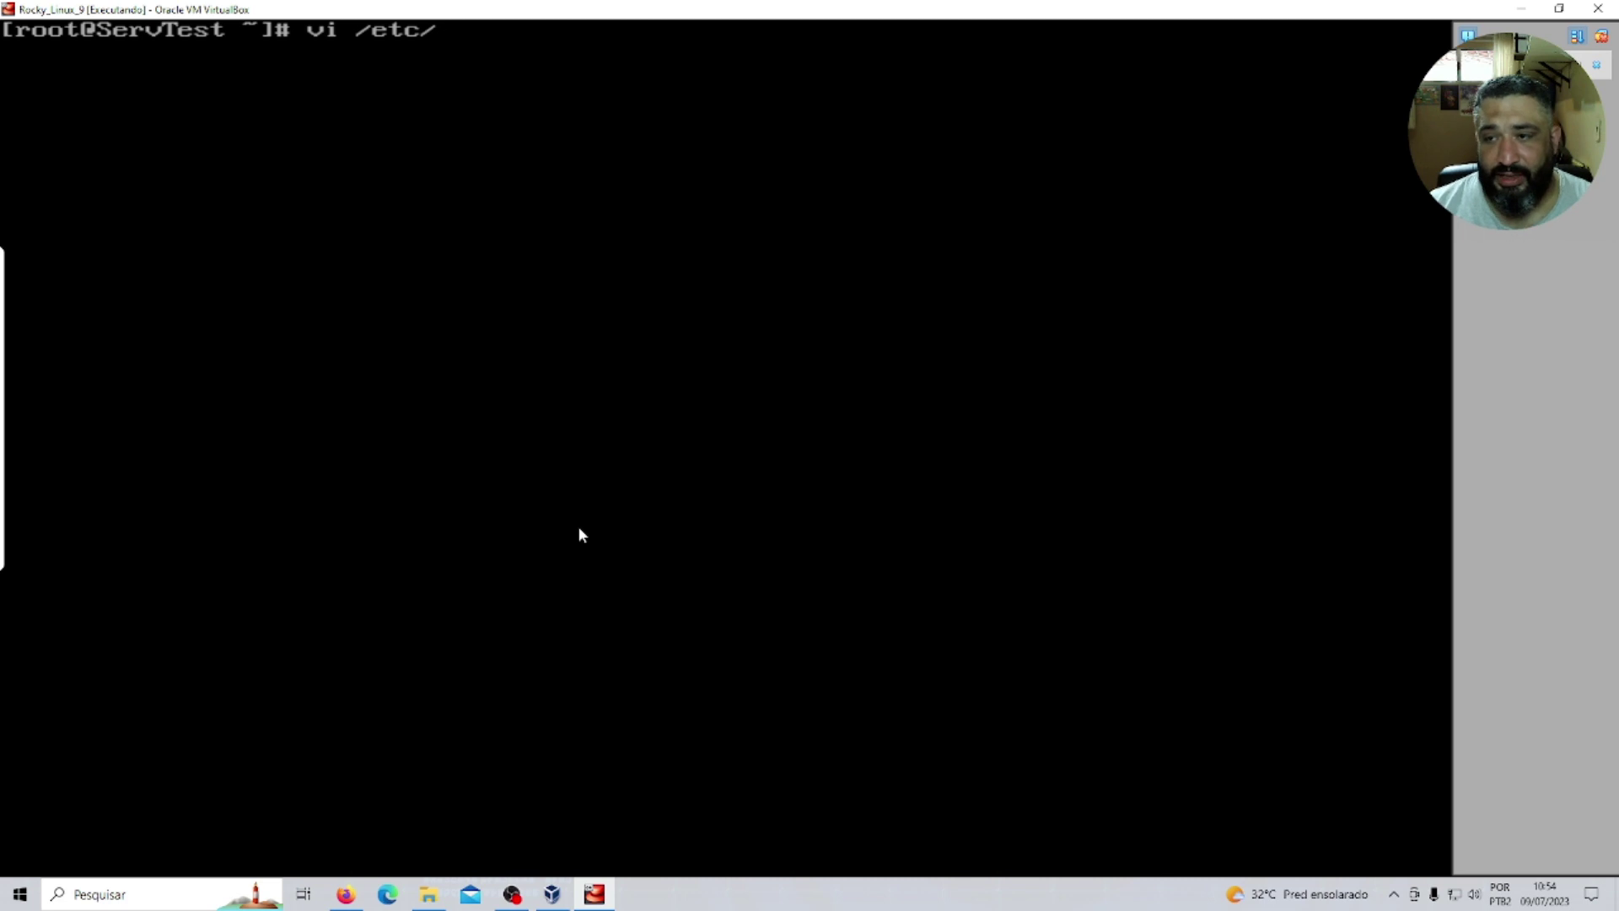
text(ssh/)
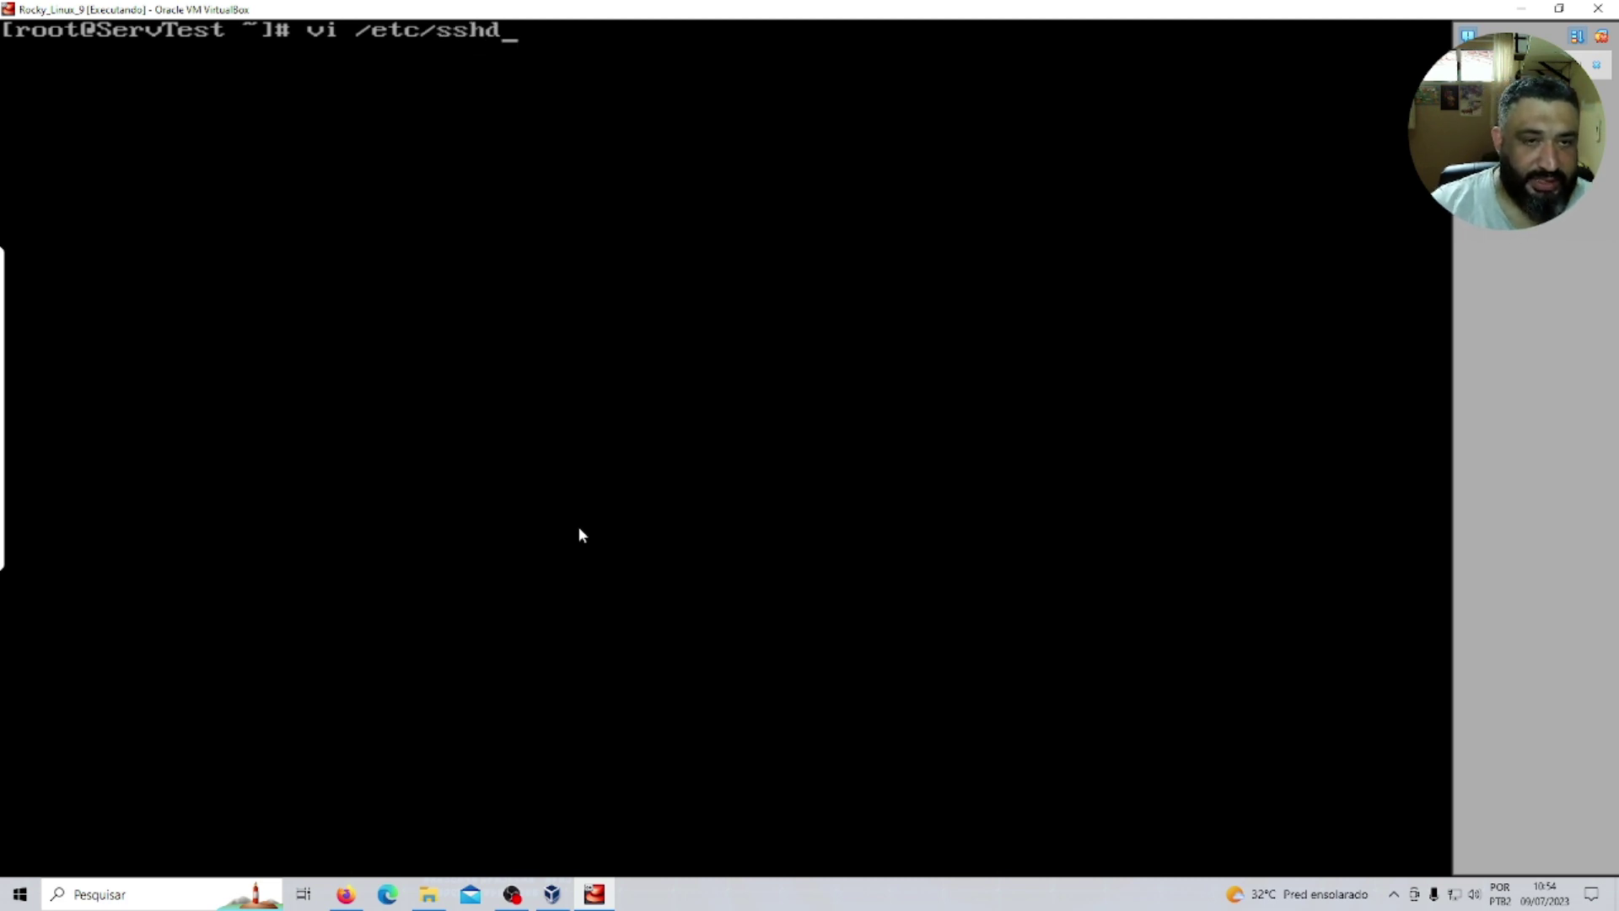
text(sshd)
key(Tab)
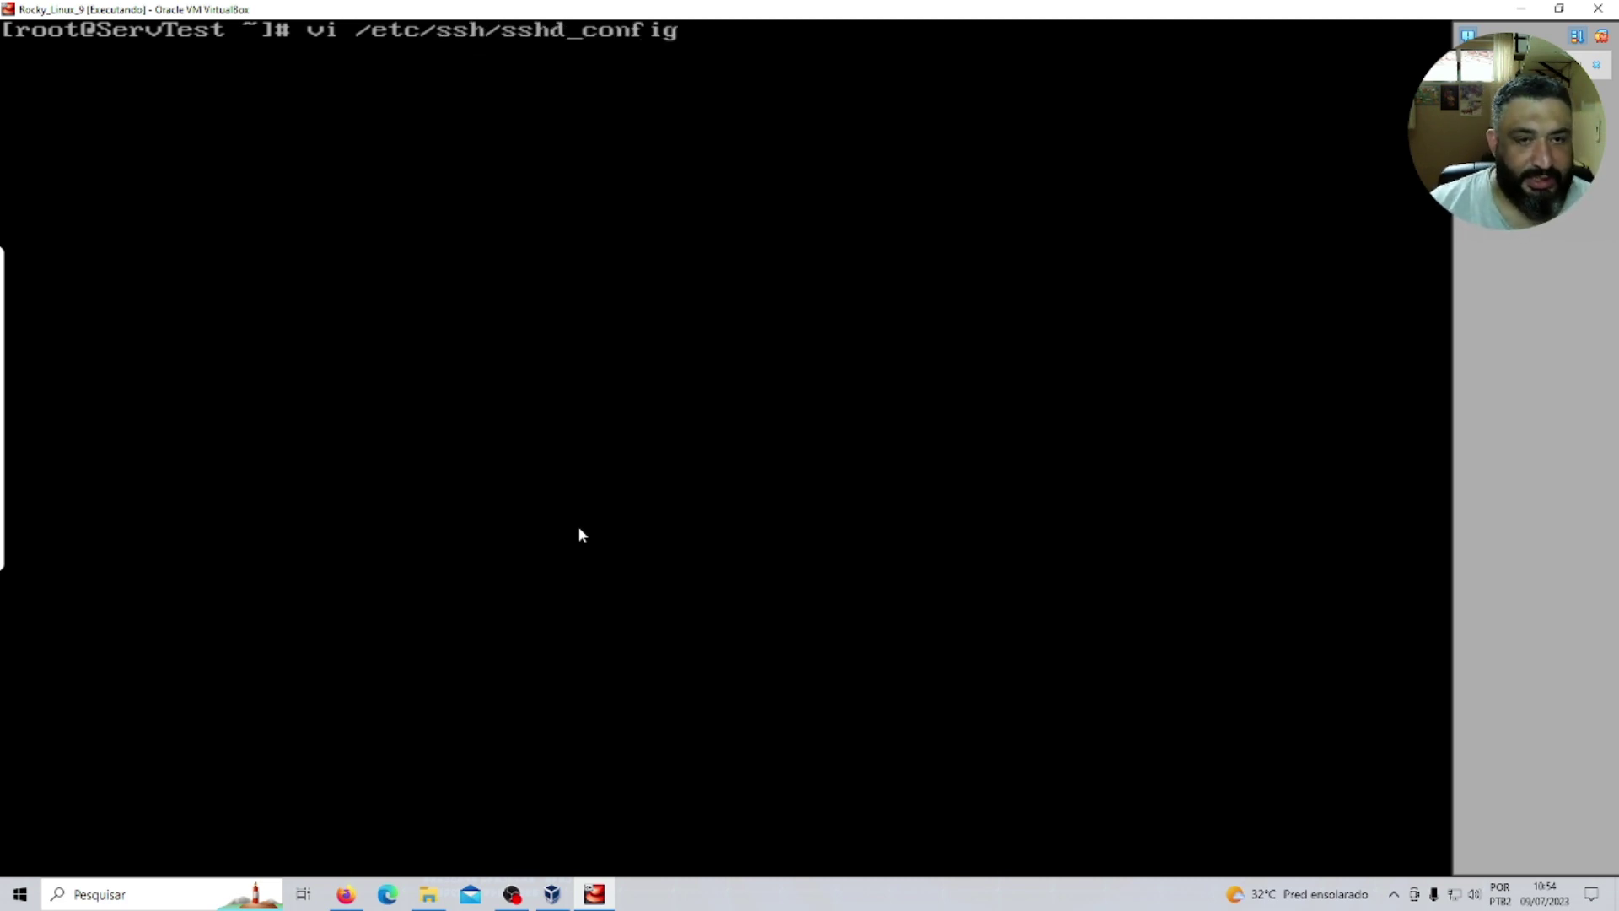
key(Return)
key(Down)
key(Down)
key(Down)
key(Down)
key(Down)
key(Down)
key(Down)
key(Down)
key(Down)
key(Down)
key(Down)
key(Down)
key(Down)
key(Down)
key(Down)
key(Down)
key(Down)
key(Down)
key(Down)
key(Down)
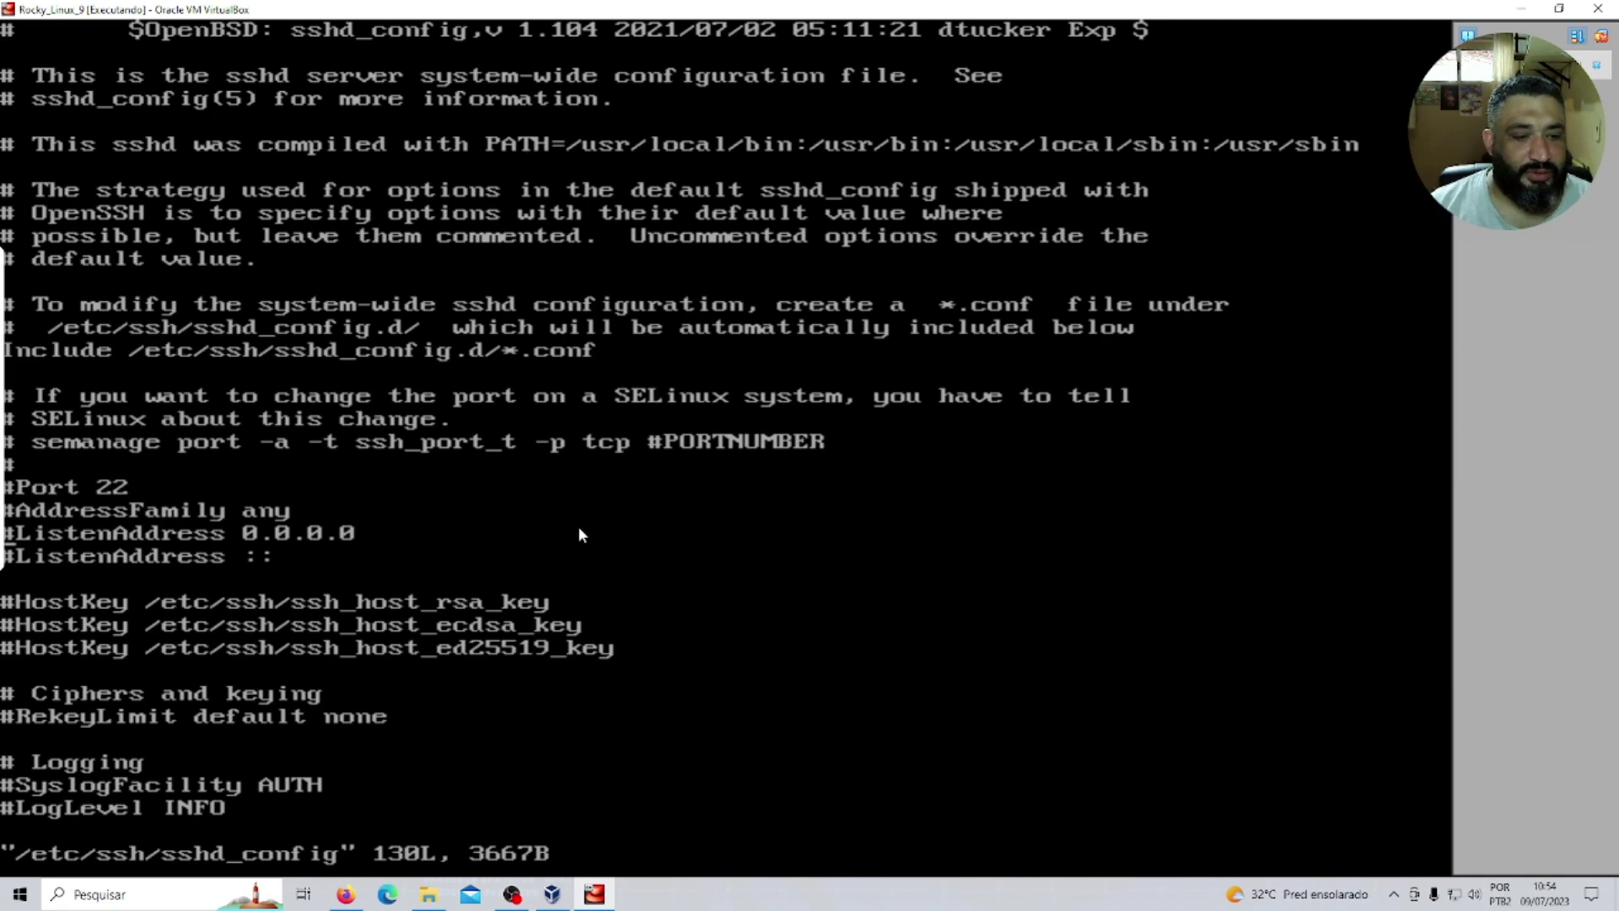
key(Down)
key(Down)
key(Down)
key(Down)
key(Down)
key(Down)
key(Down)
key(Down)
key(Down)
key(Down)
key(Down)
key(Down)
key(Down)
key(Down)
key(Down)
key(Down)
key(Down)
key(Down)
key(Down)
key(Down)
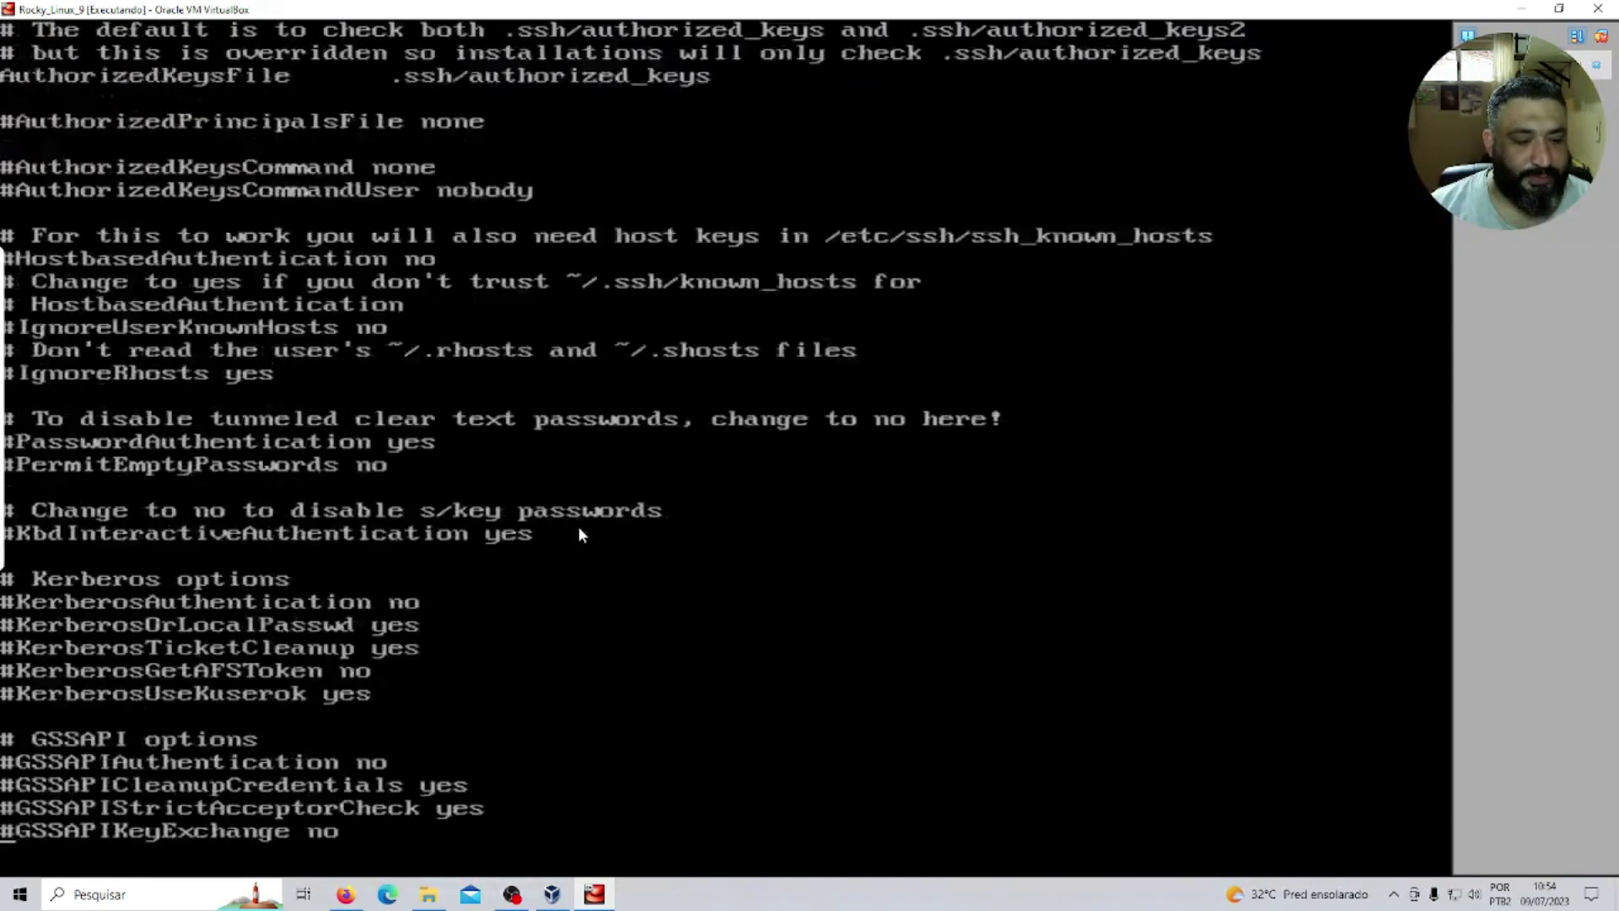
key(Down)
key(Down)
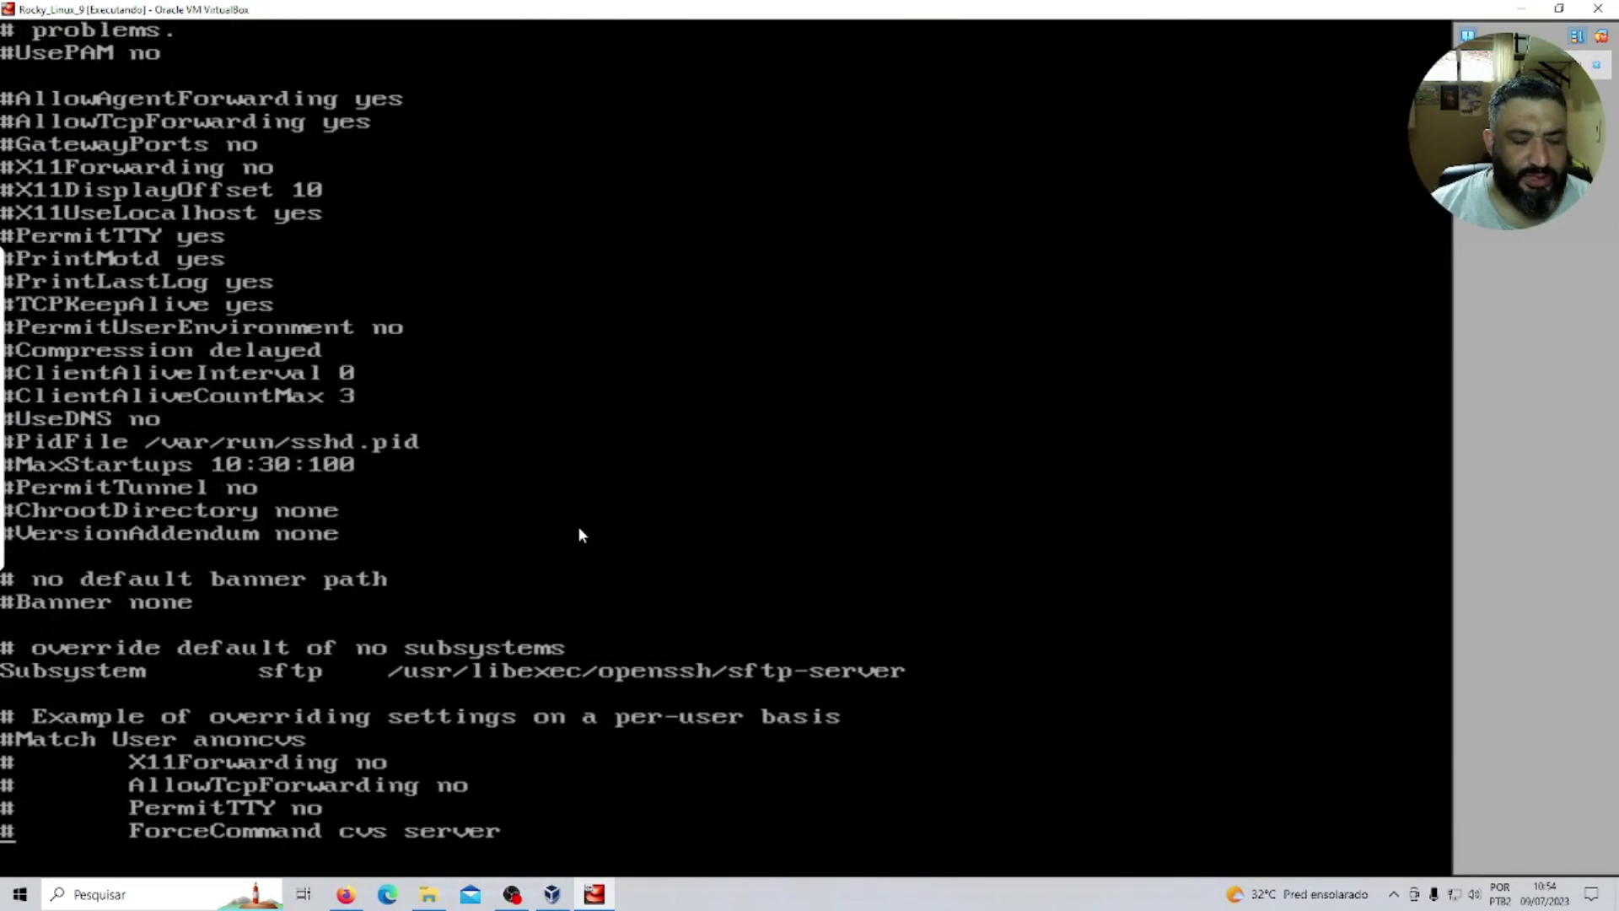
key(Right)
key(Right)
key(Right)
key(Right)
key(Right)
key(Right)
key(Right)
key(Right)
key(Right)
key(Right)
key(Right)
key(Right)
key(Right)
key(Right)
key(Right)
key(Right)
key(Right)
key(Right)
key(Right)
key(Right)
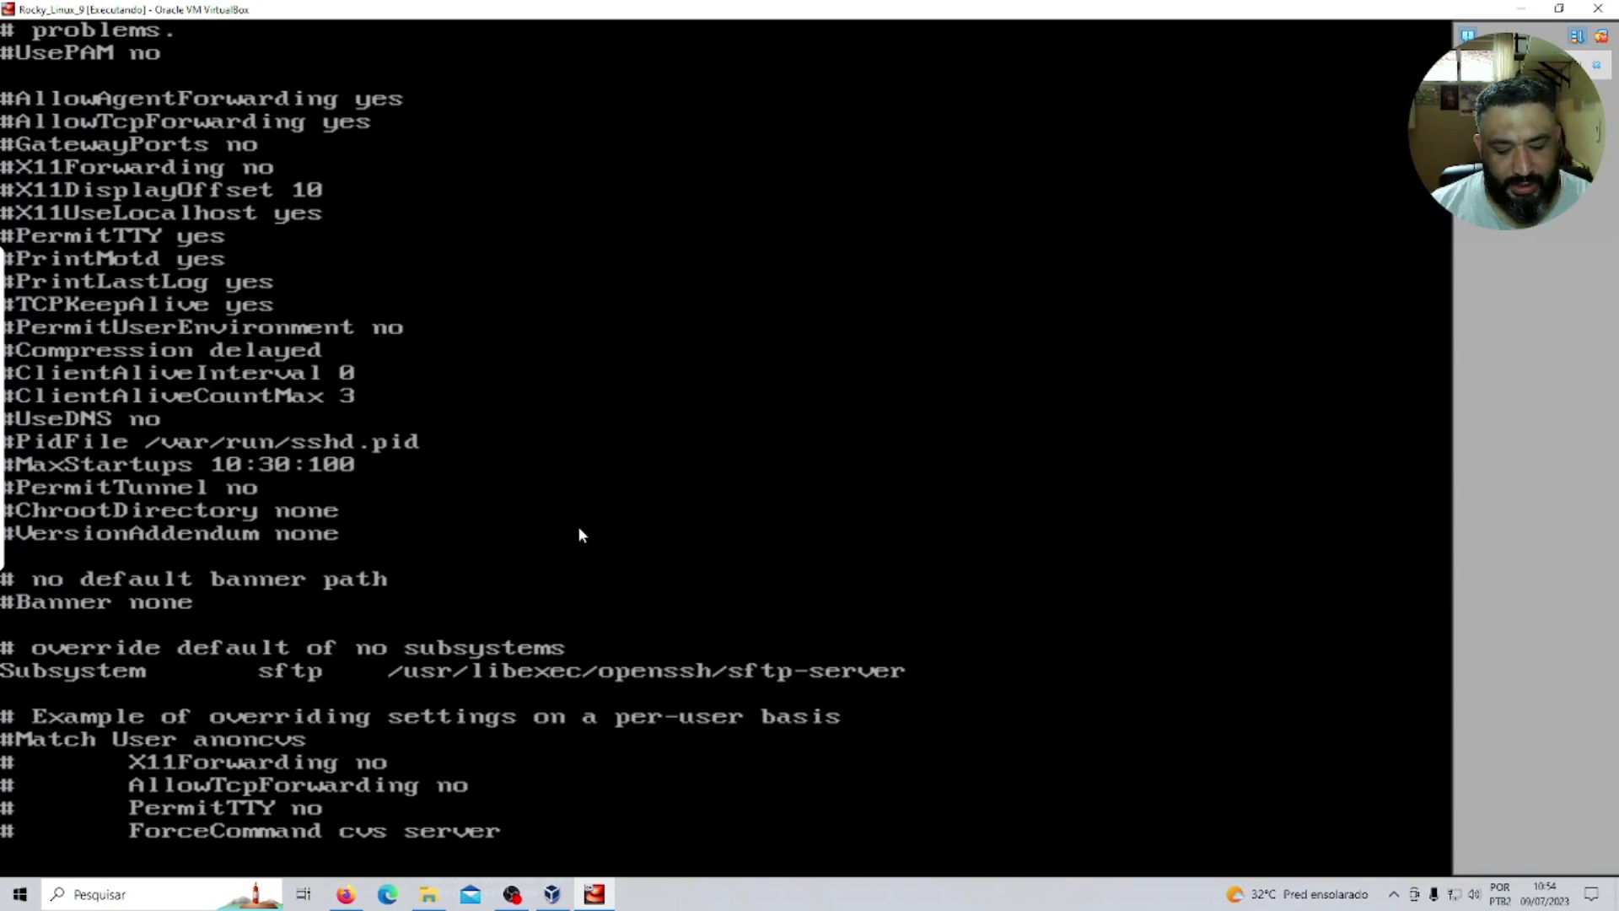
key(a)
key(Return)
text(Allow)
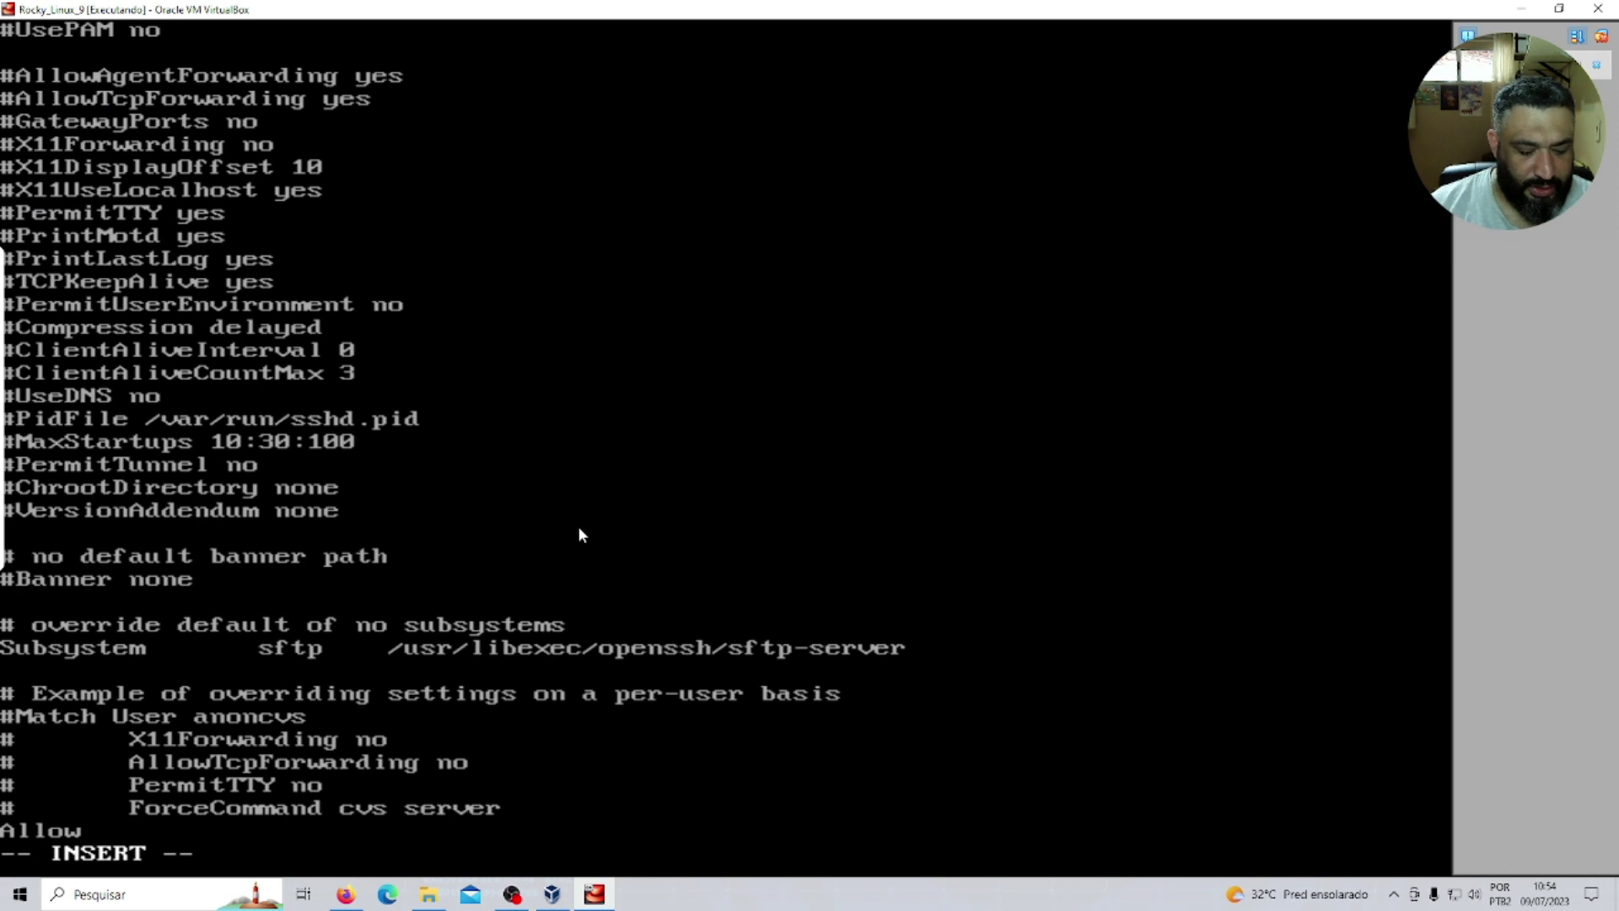
text(Users)
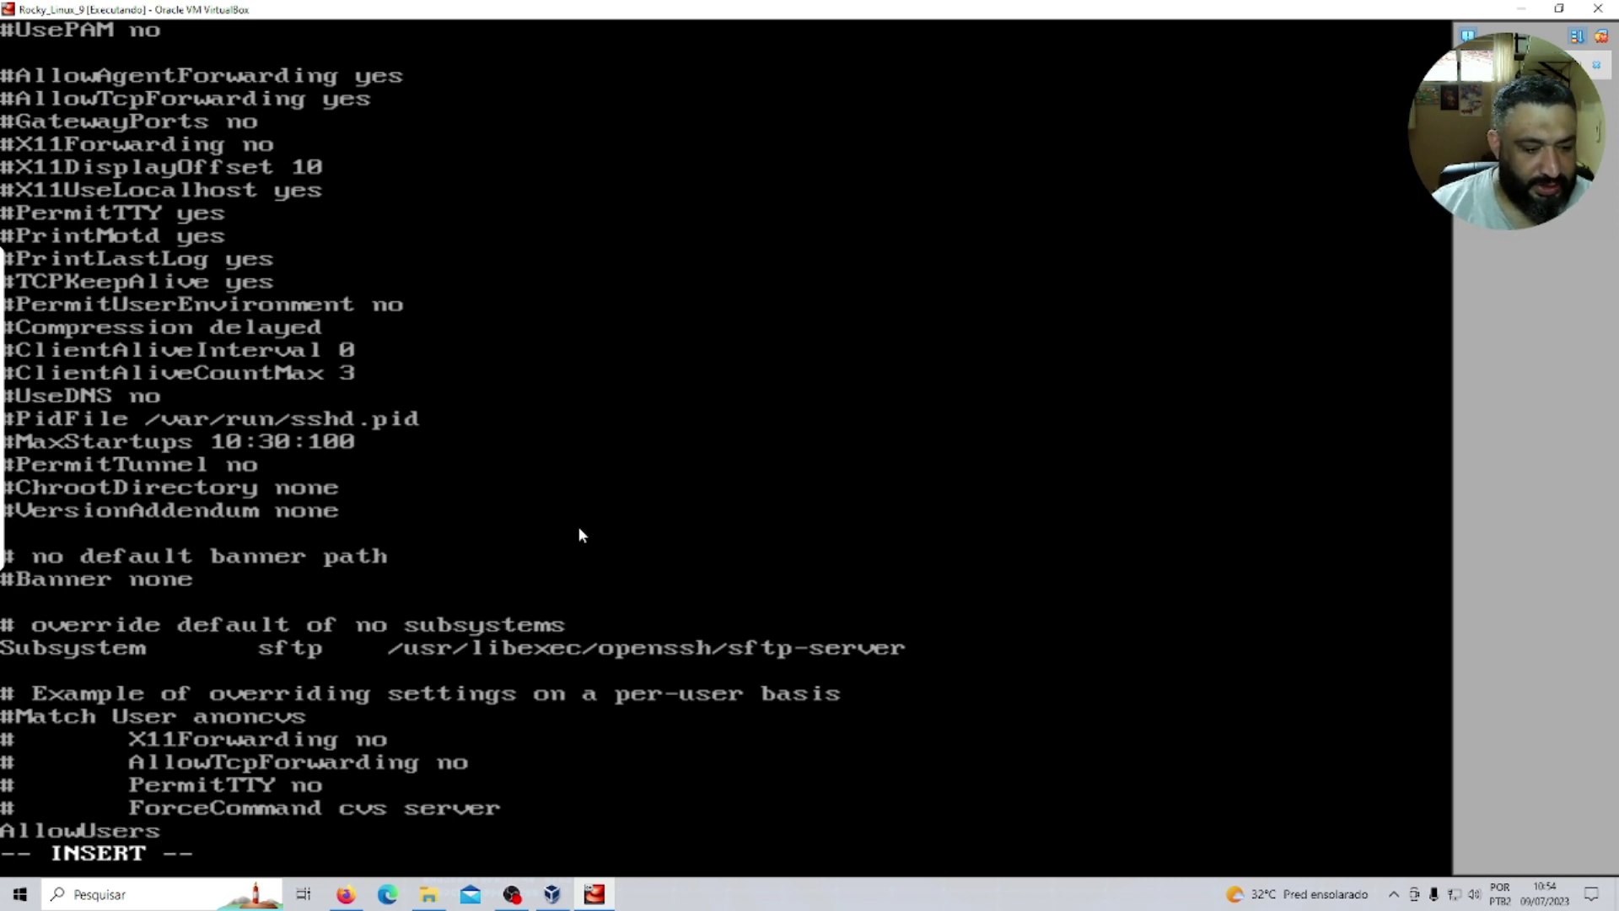
text( nasserala)
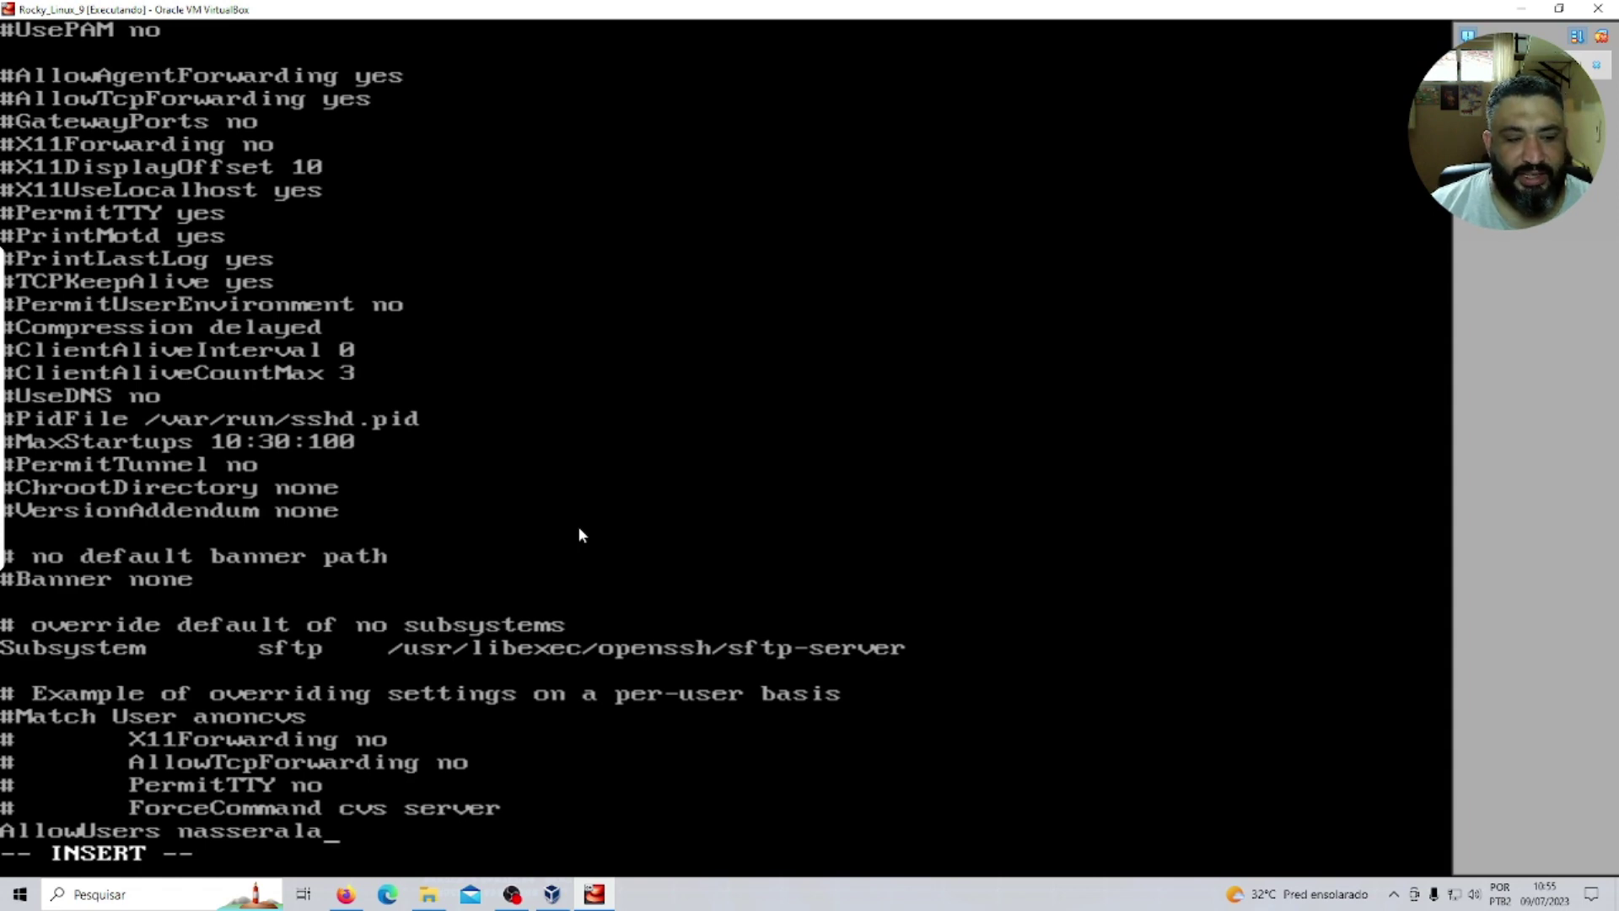
key(Escape)
text(?x)
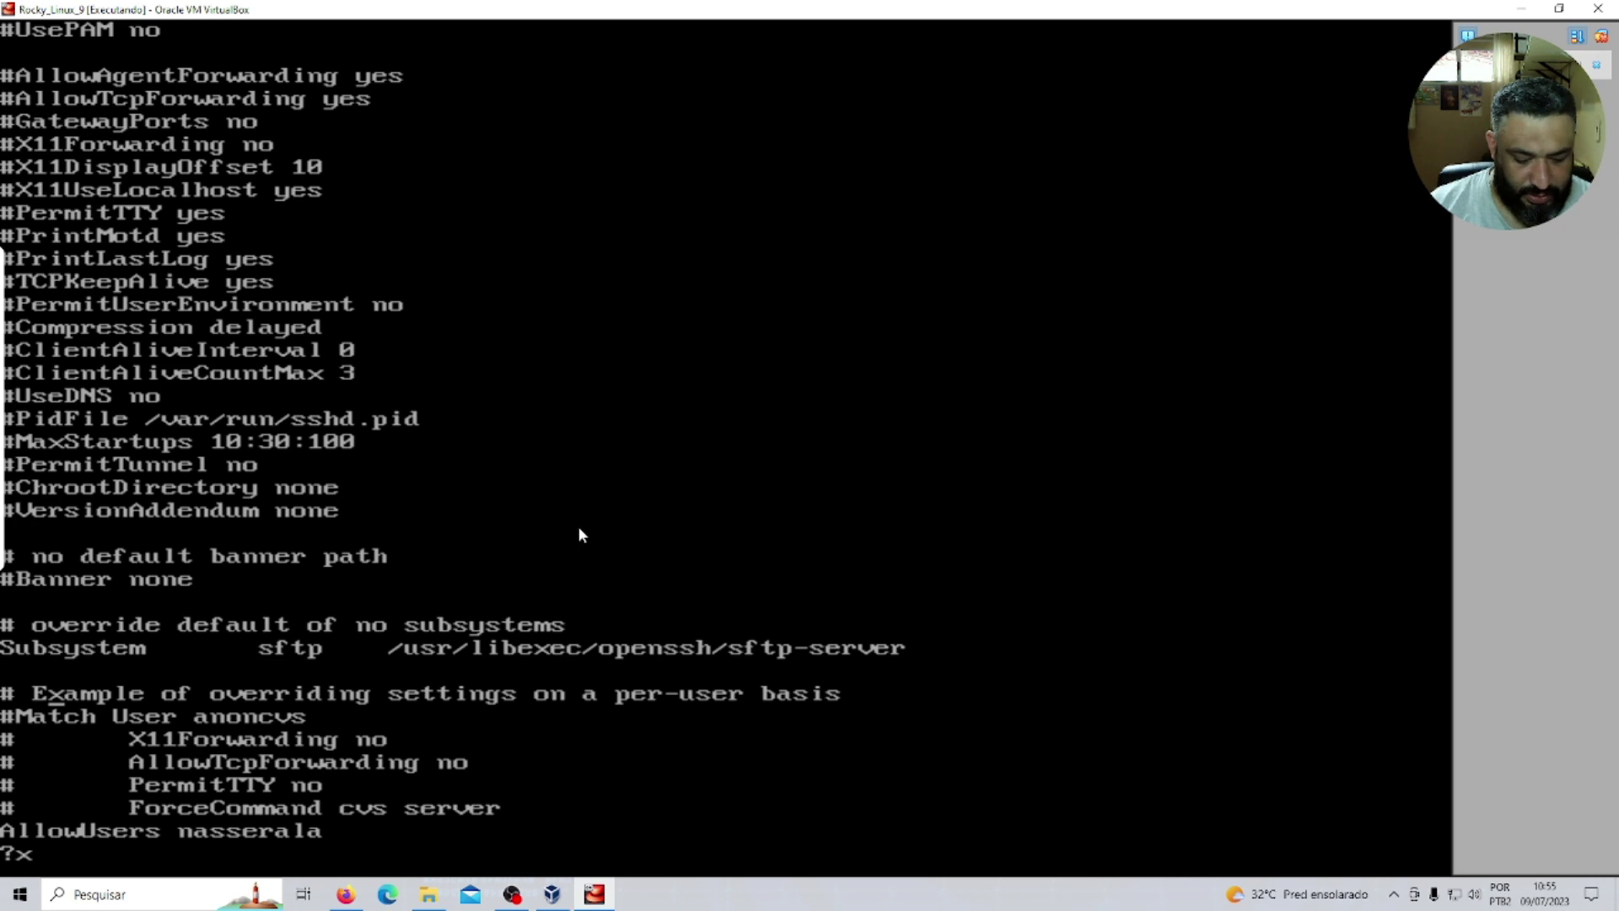
text(:x)
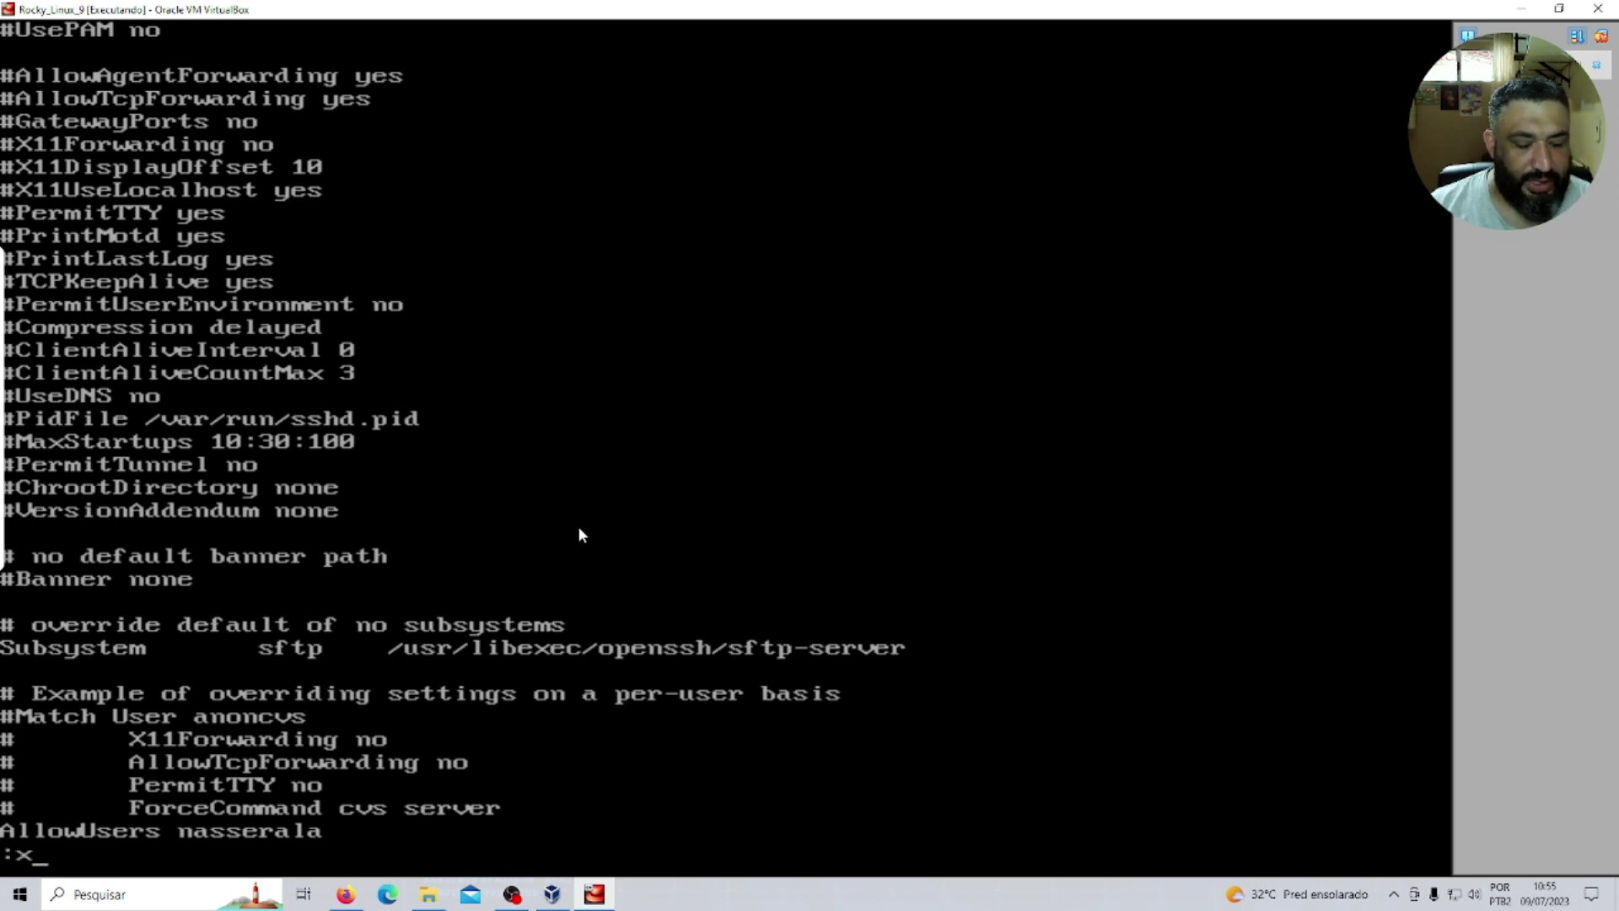
key(Return)
key(Return)
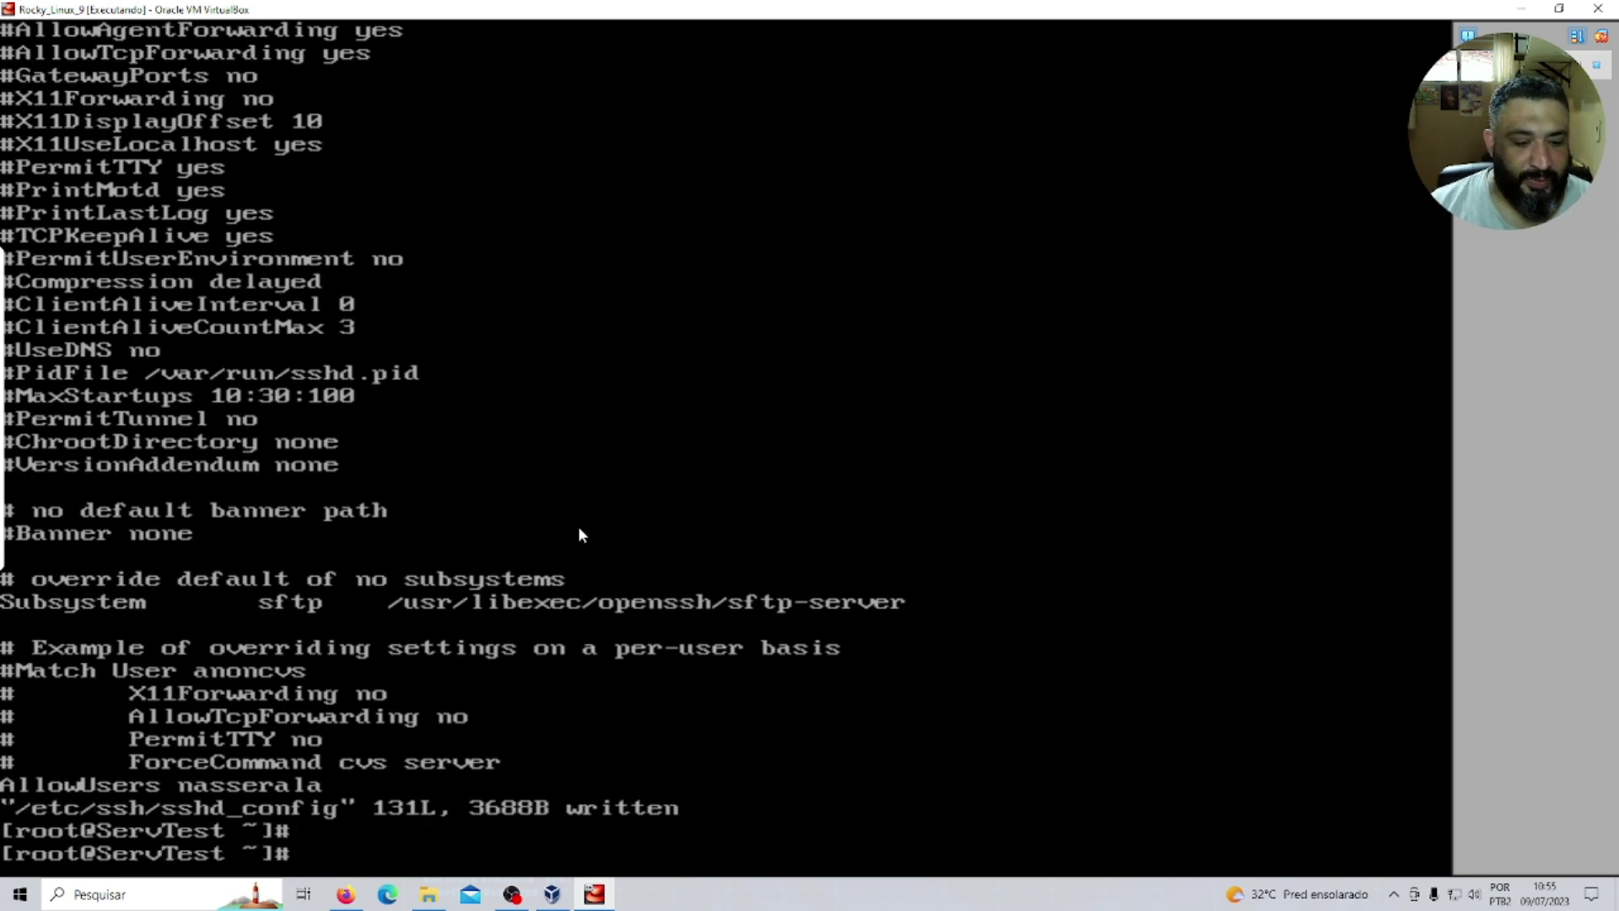
Restart the SSH service with 'systemctl restart sshd'.
text(syste)
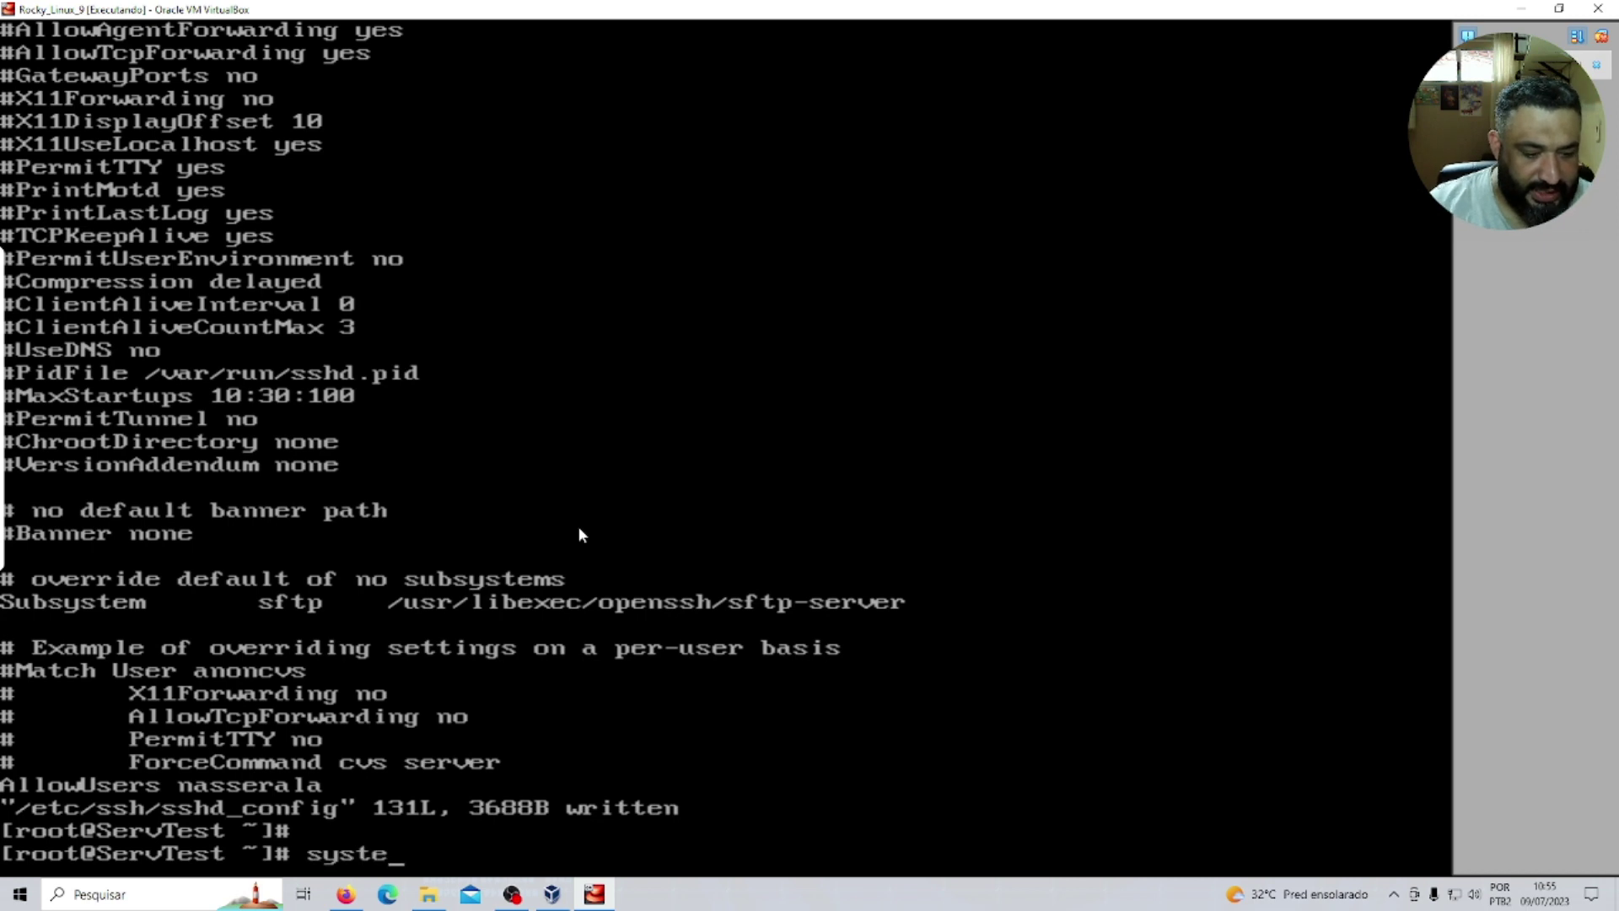
text(mctl res)
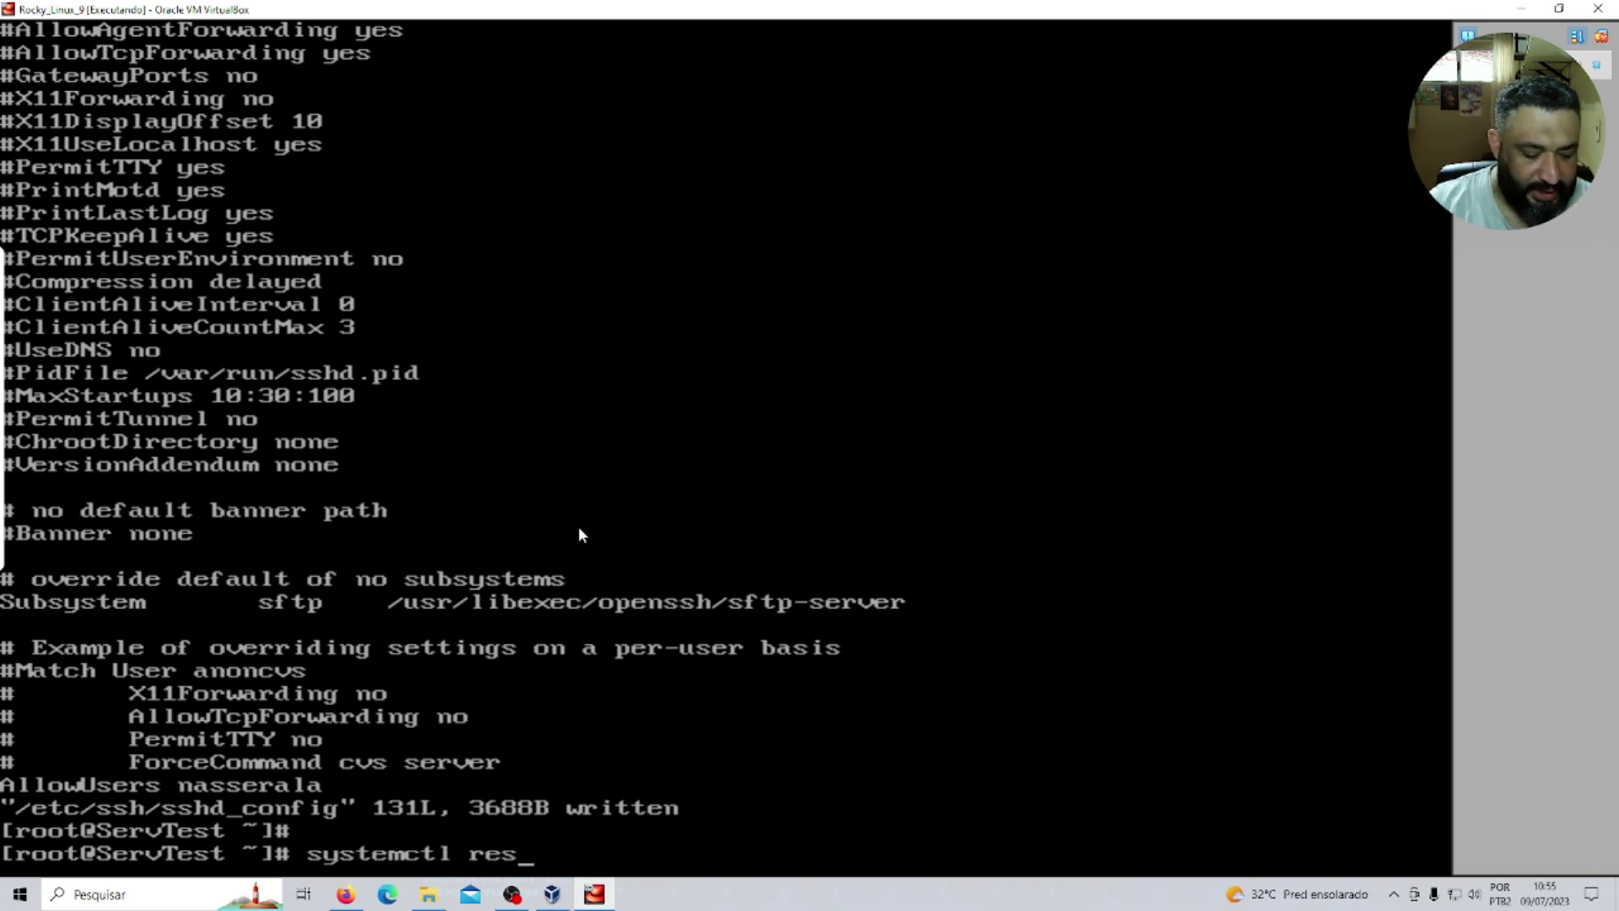
text(tart sshd)
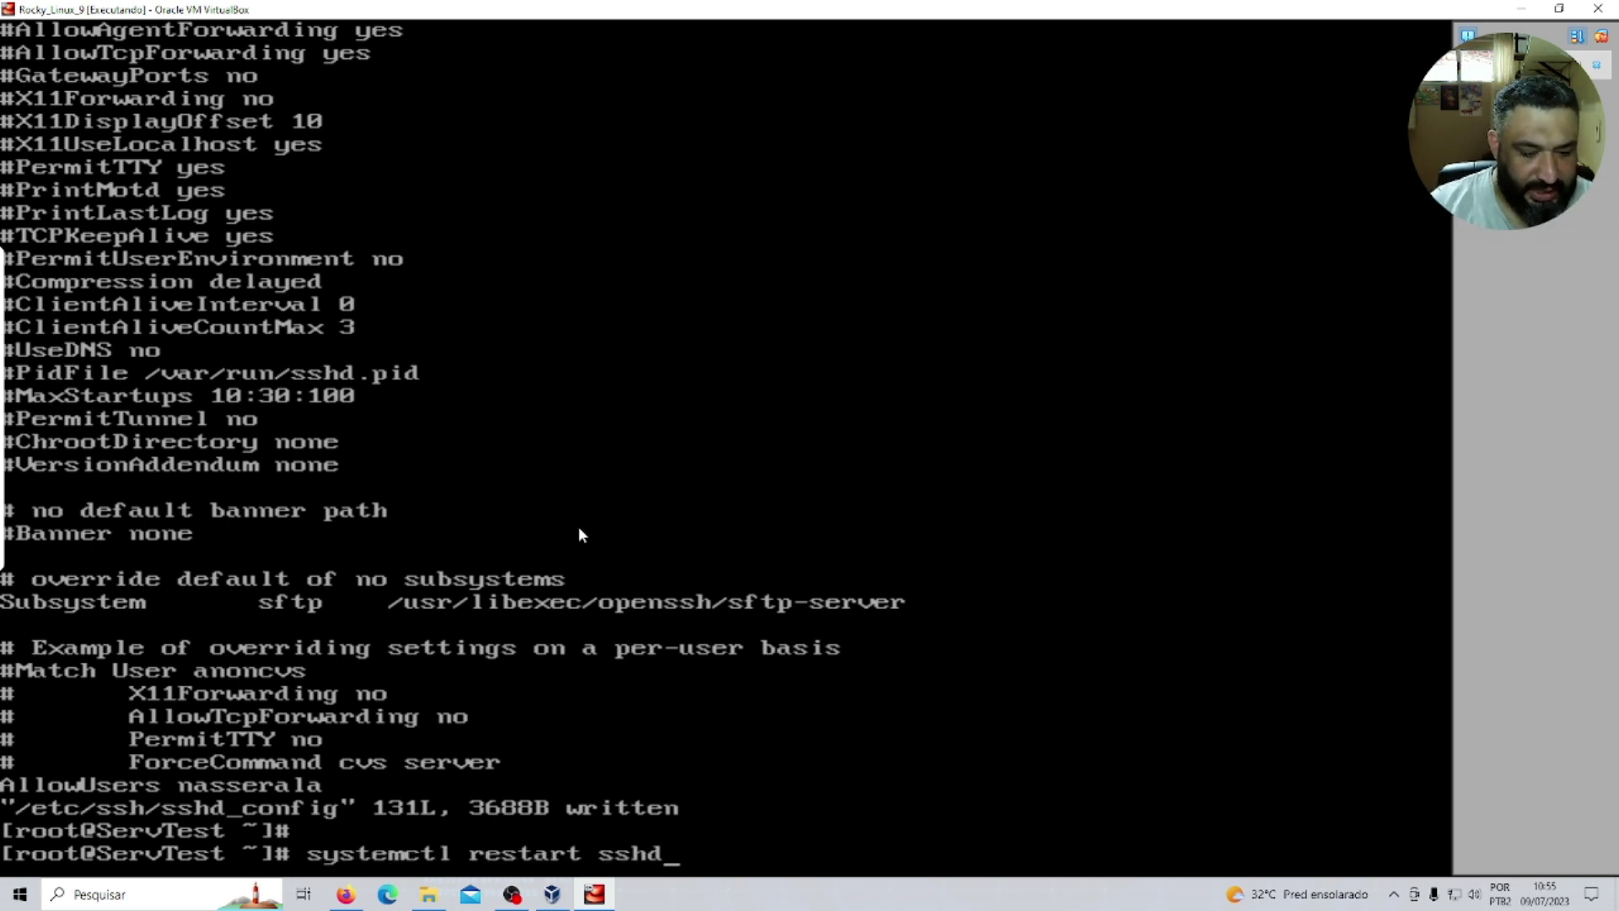
key(Return)
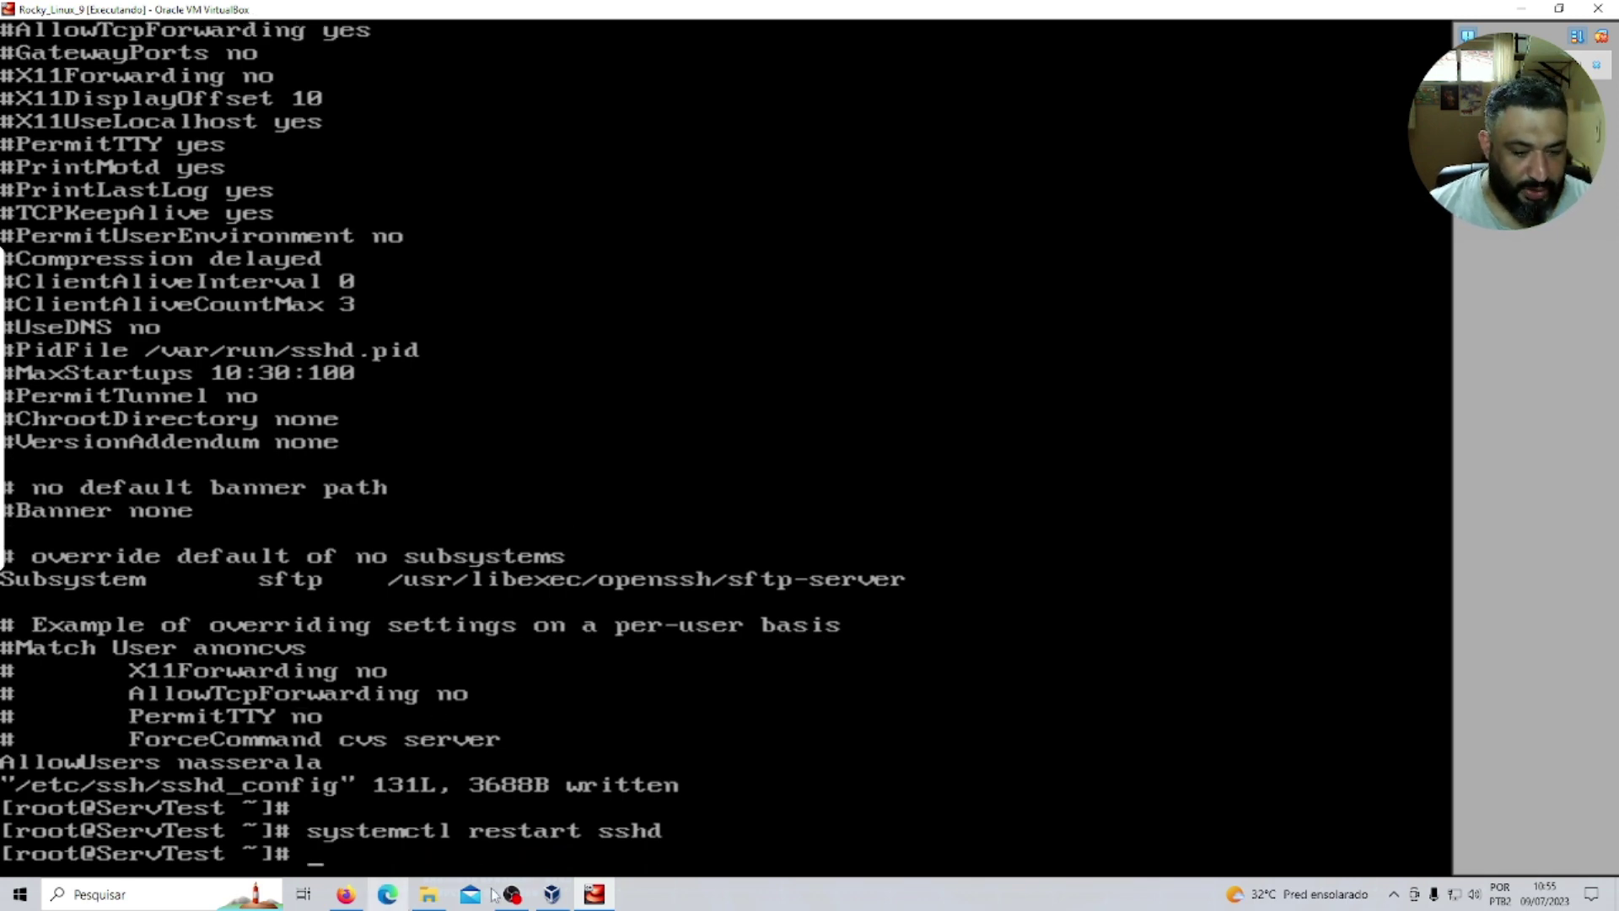
click(438, 895)
Launch PuTTY from the desktop and enter host 192.168.10.189.
key(super+d)
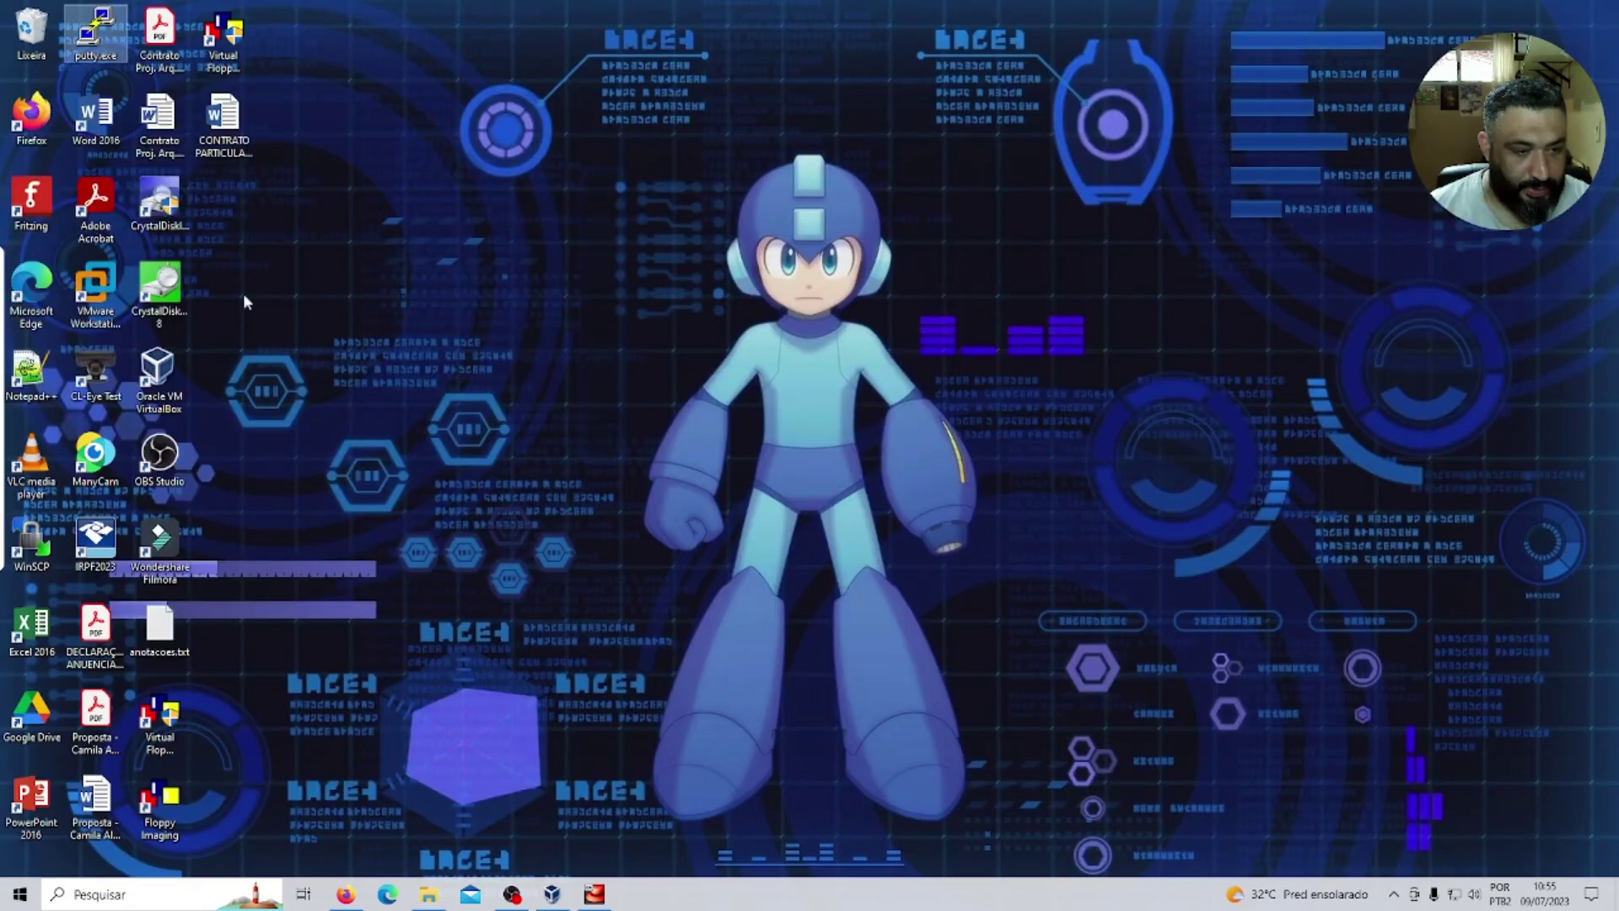
double_click(92, 60)
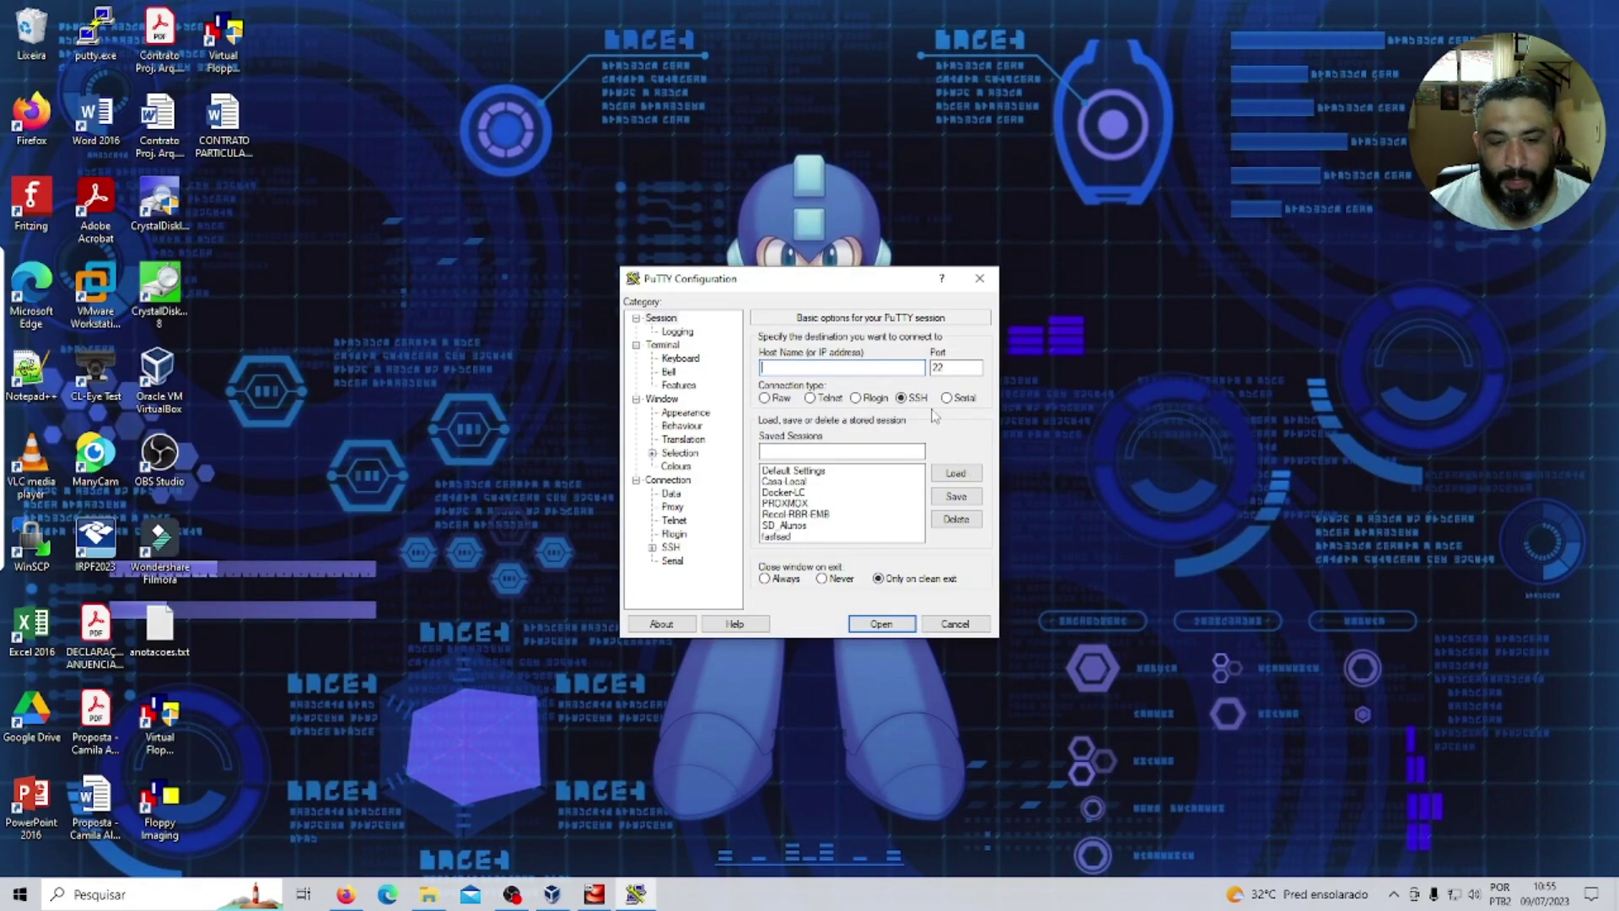
text(192)
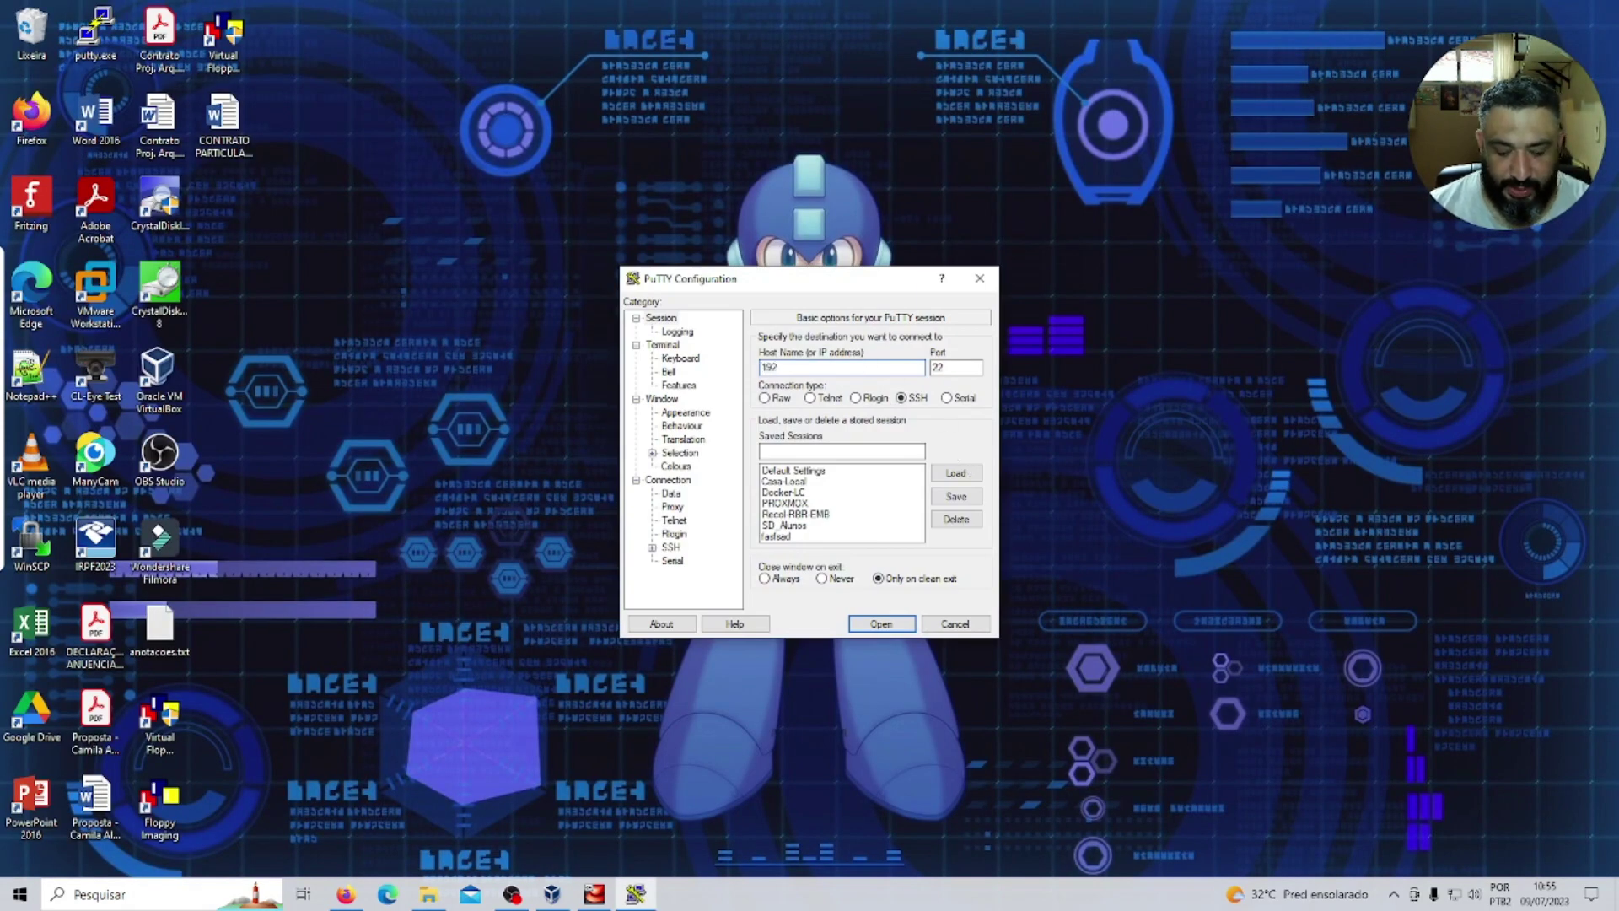
text(.168.10.189)
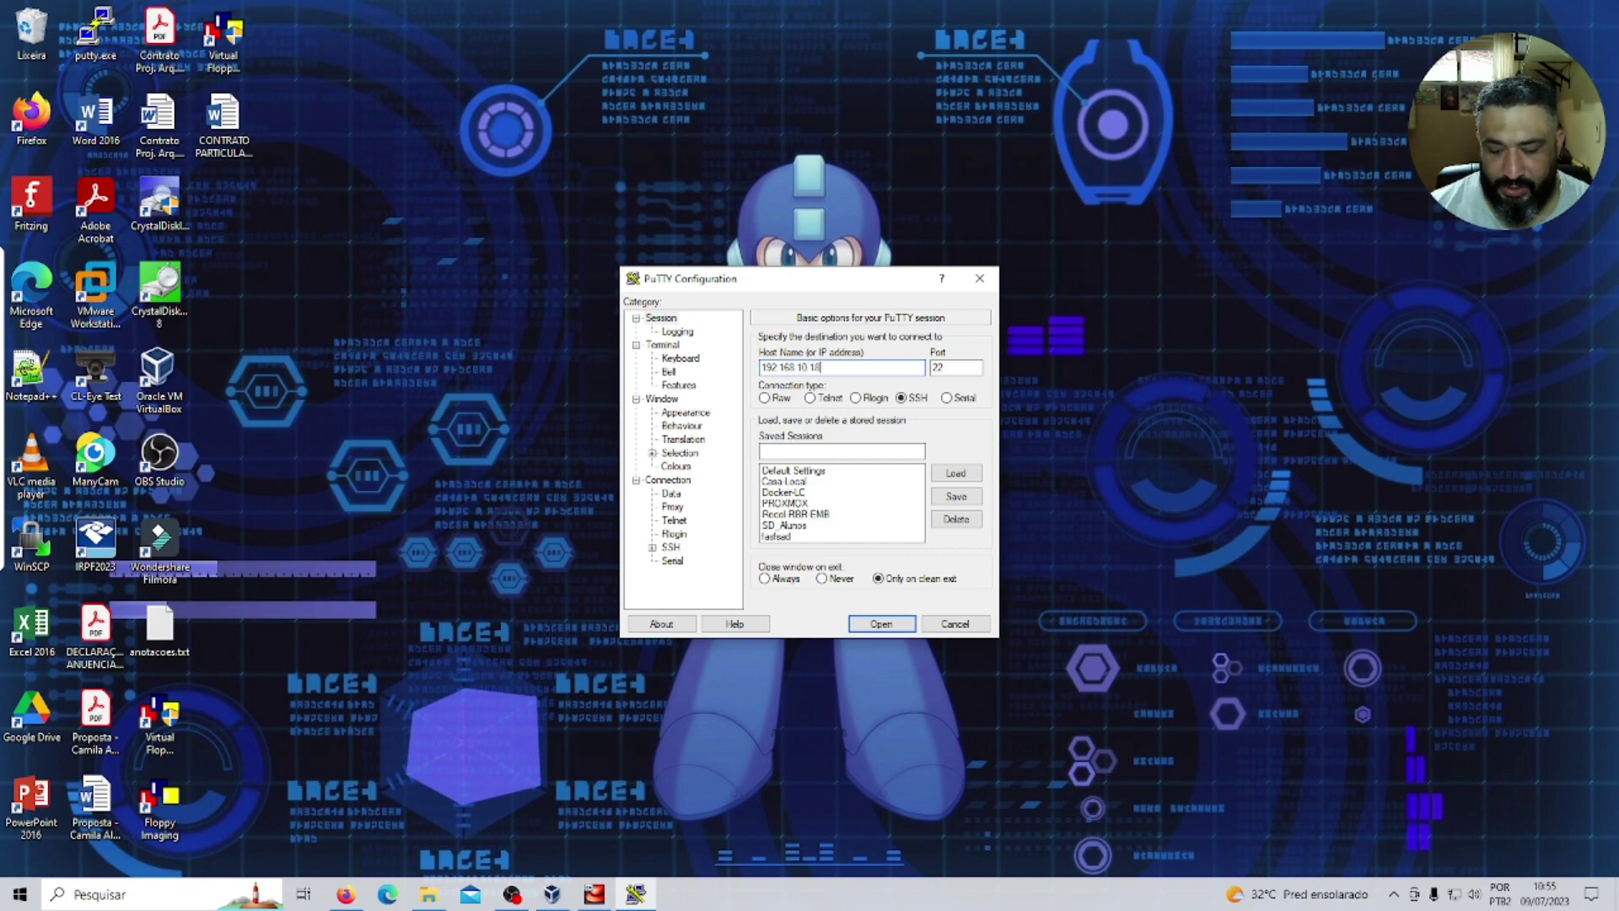
Set the terminal font to Courier New bold 22 and open the SSH connection.
click(687, 412)
click(955, 436)
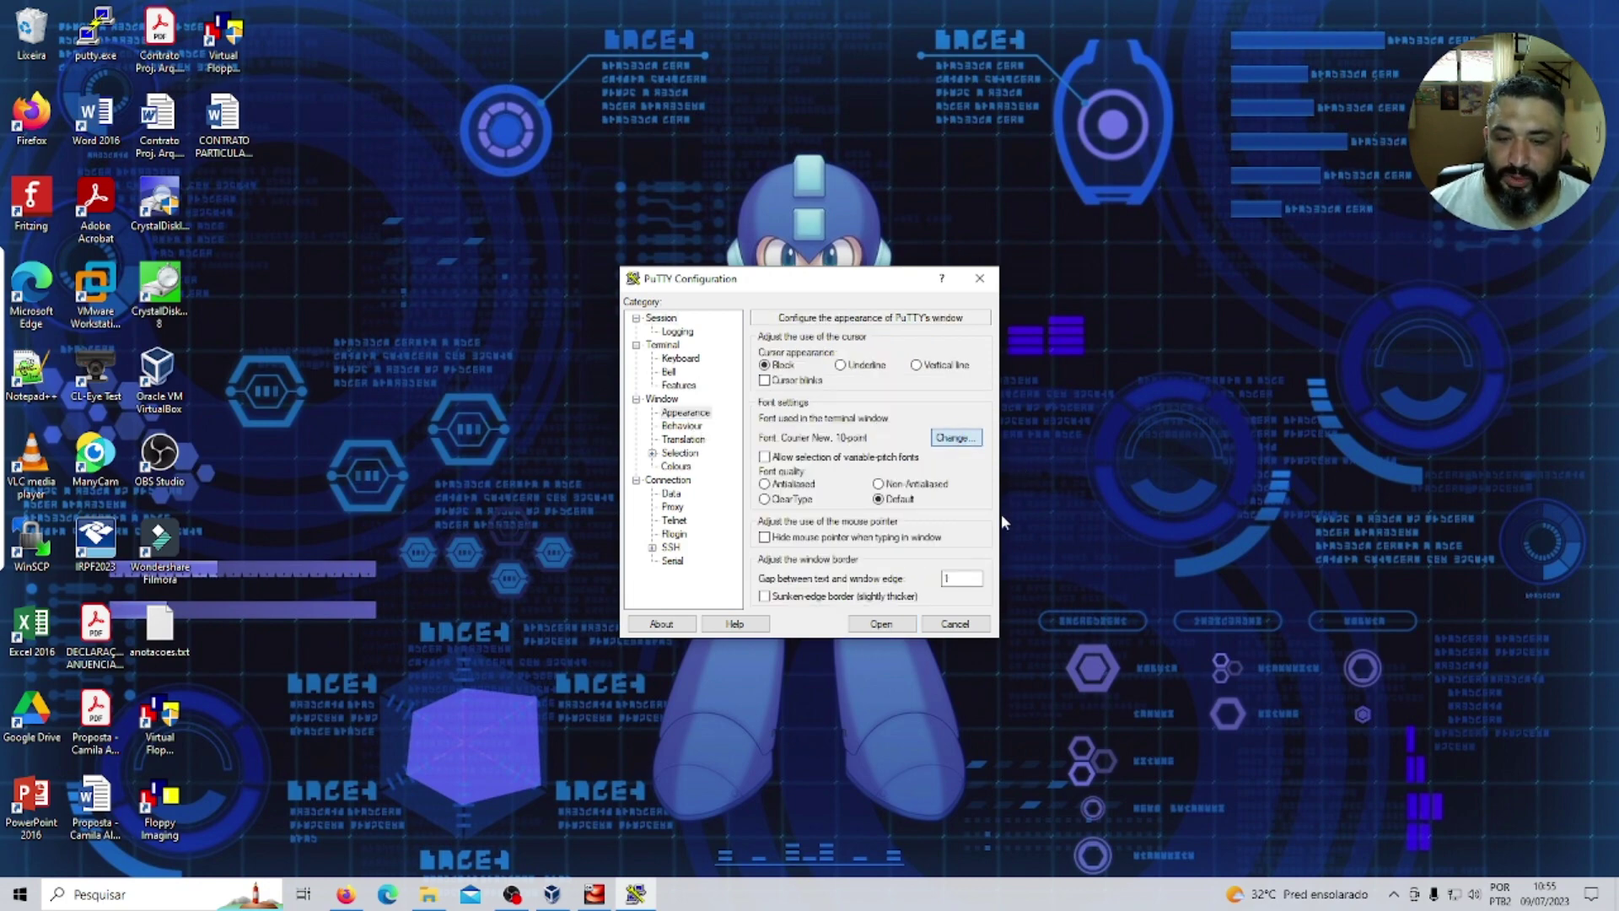
click(854, 489)
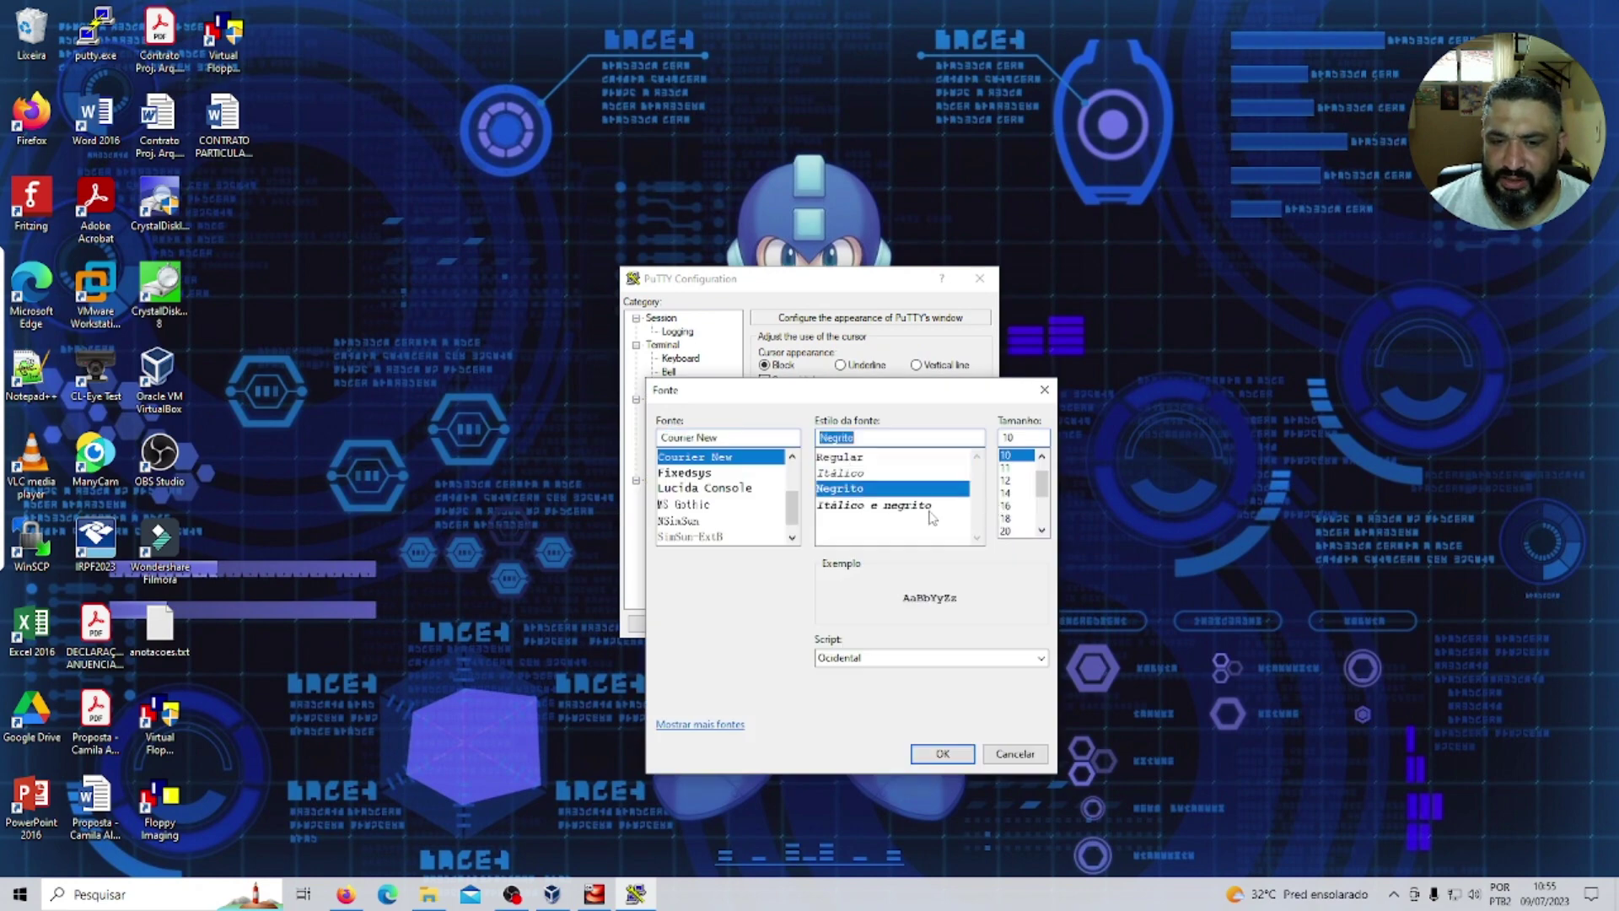
click(1005, 530)
click(1043, 531)
click(1005, 530)
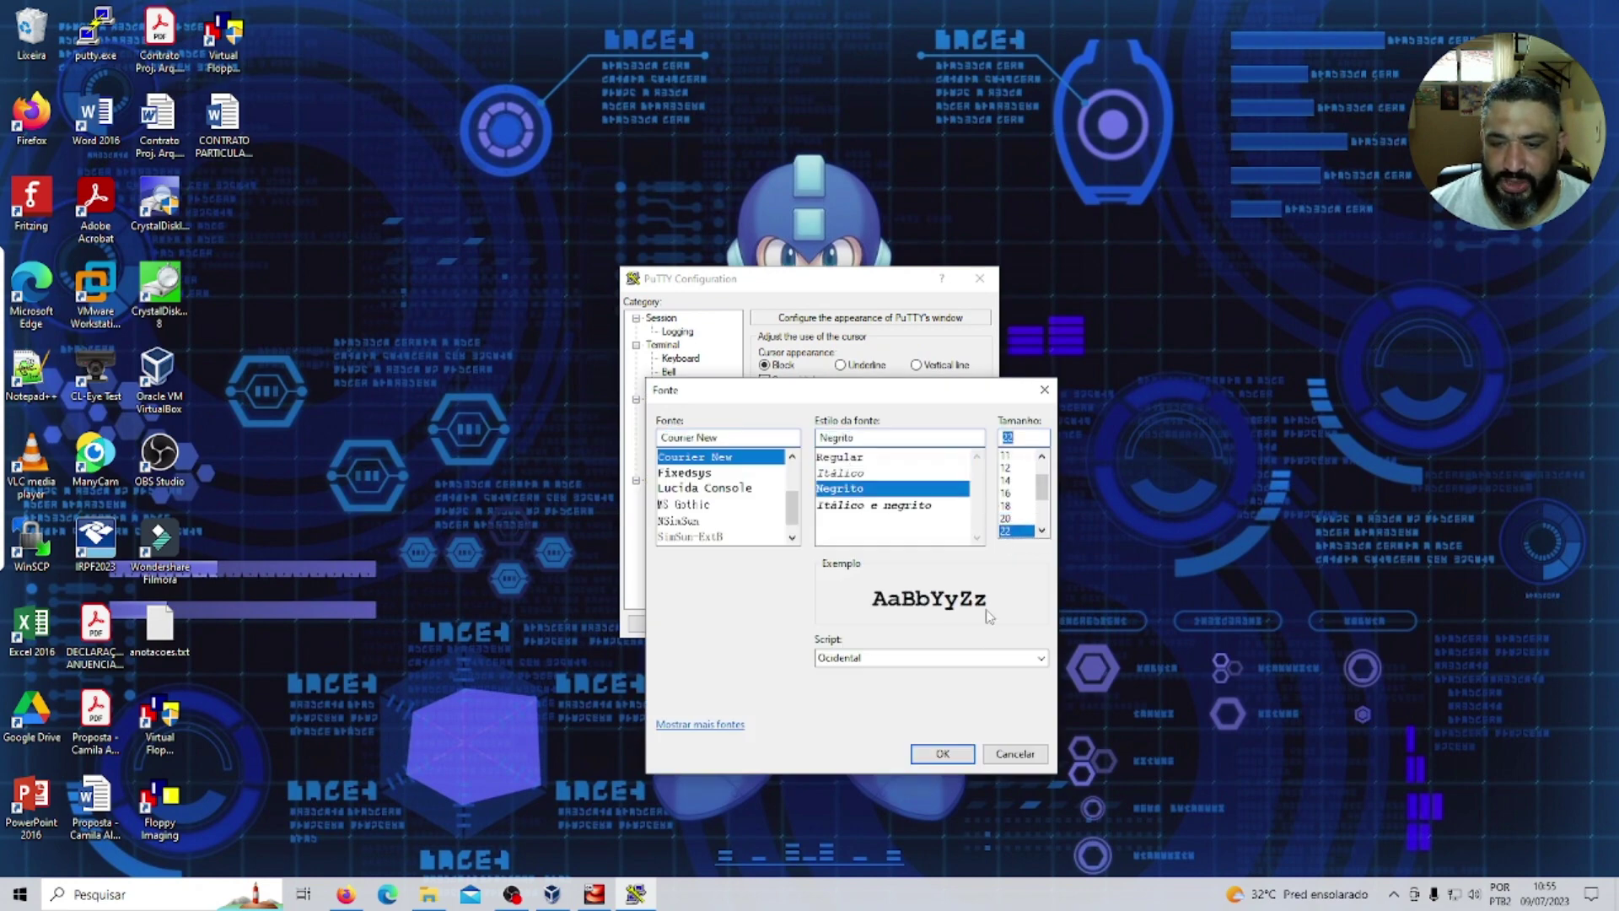
click(928, 753)
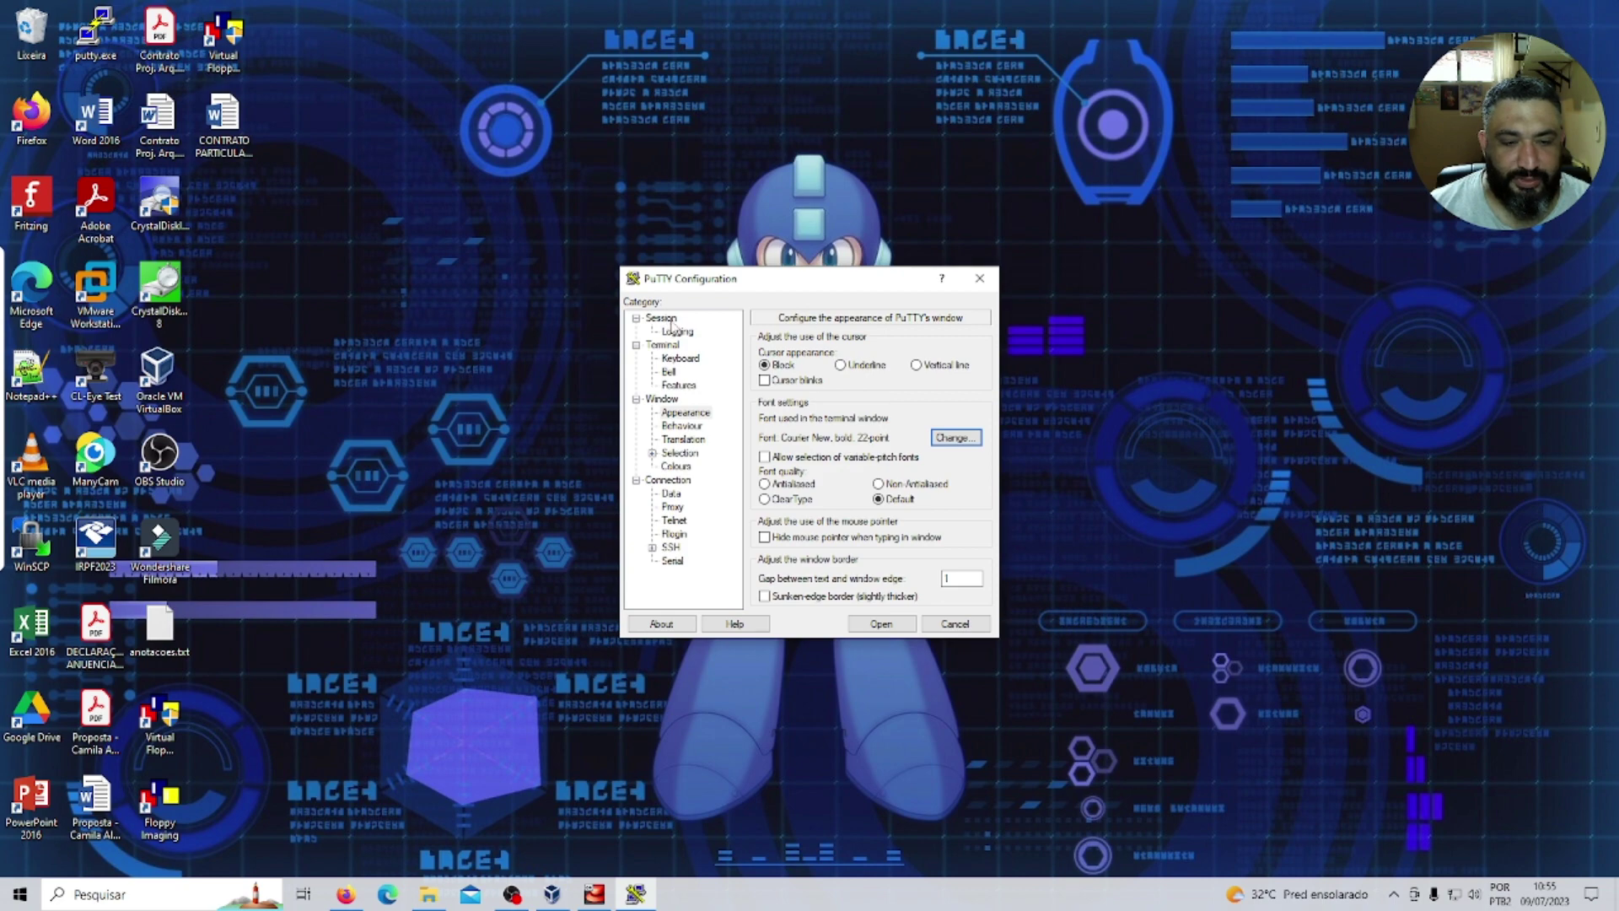
click(662, 317)
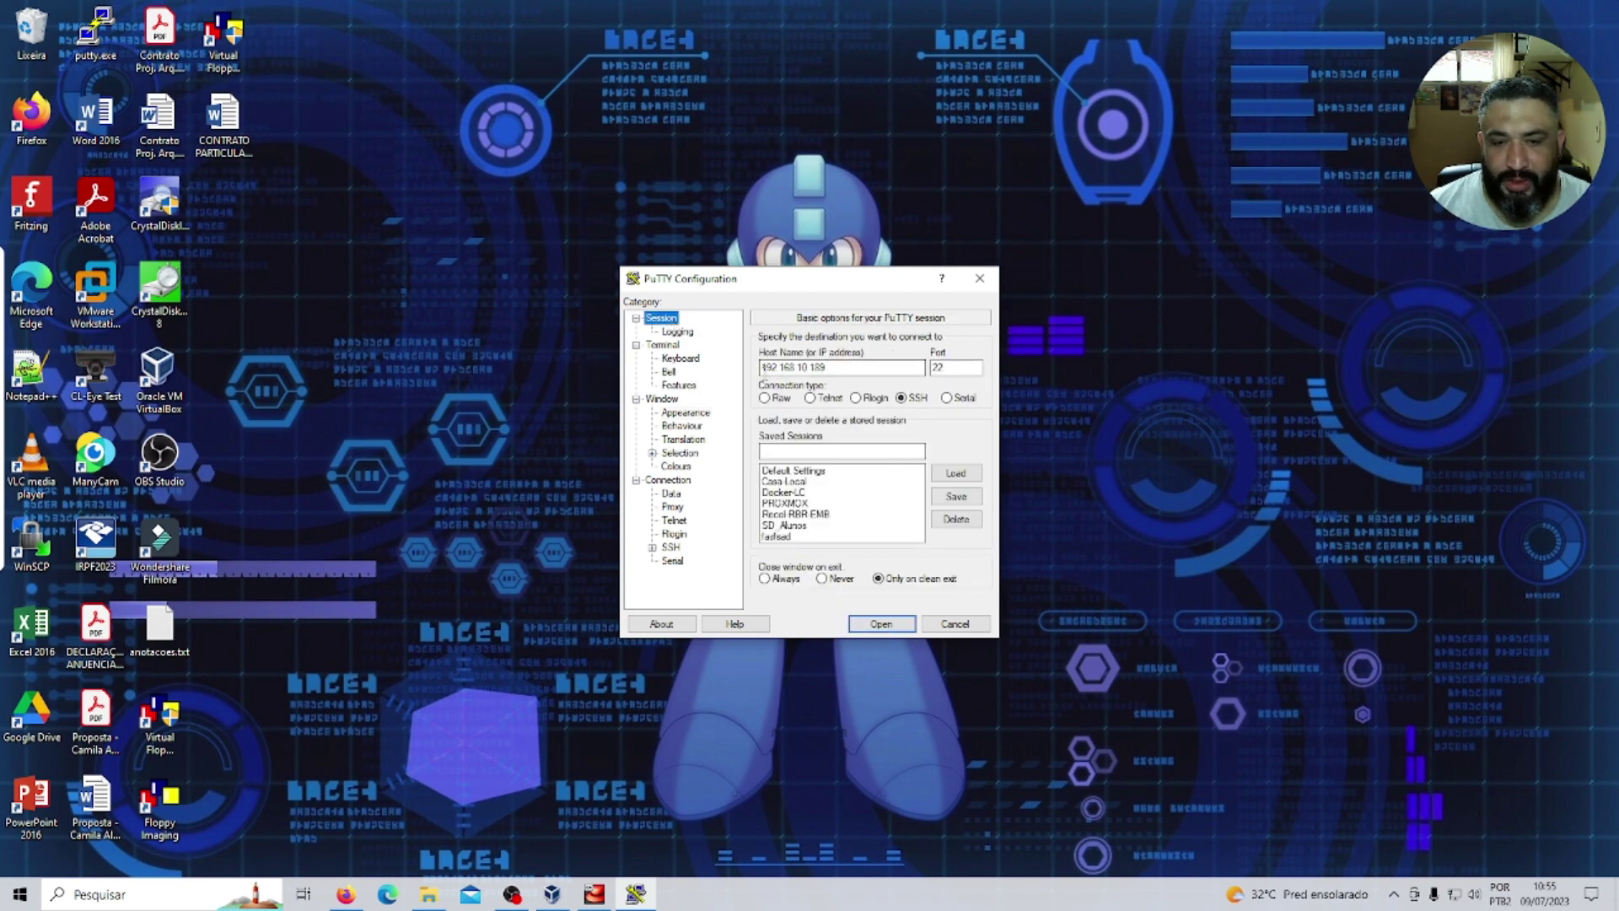
click(881, 624)
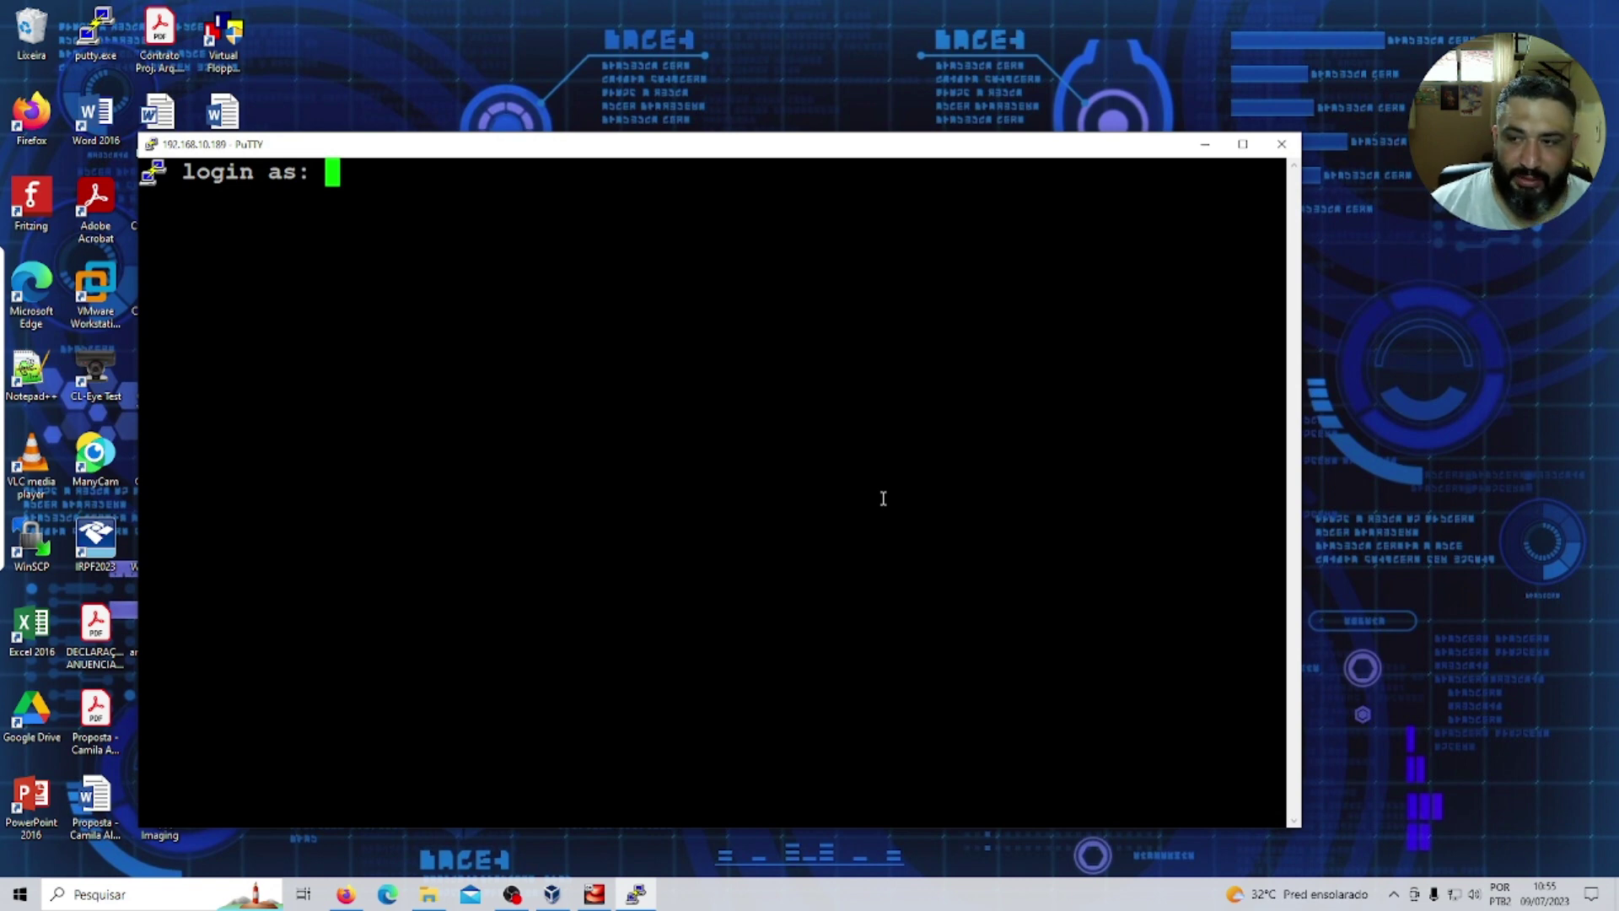
Log in over SSH as the new user with its password and maximize the terminal.
text(n)
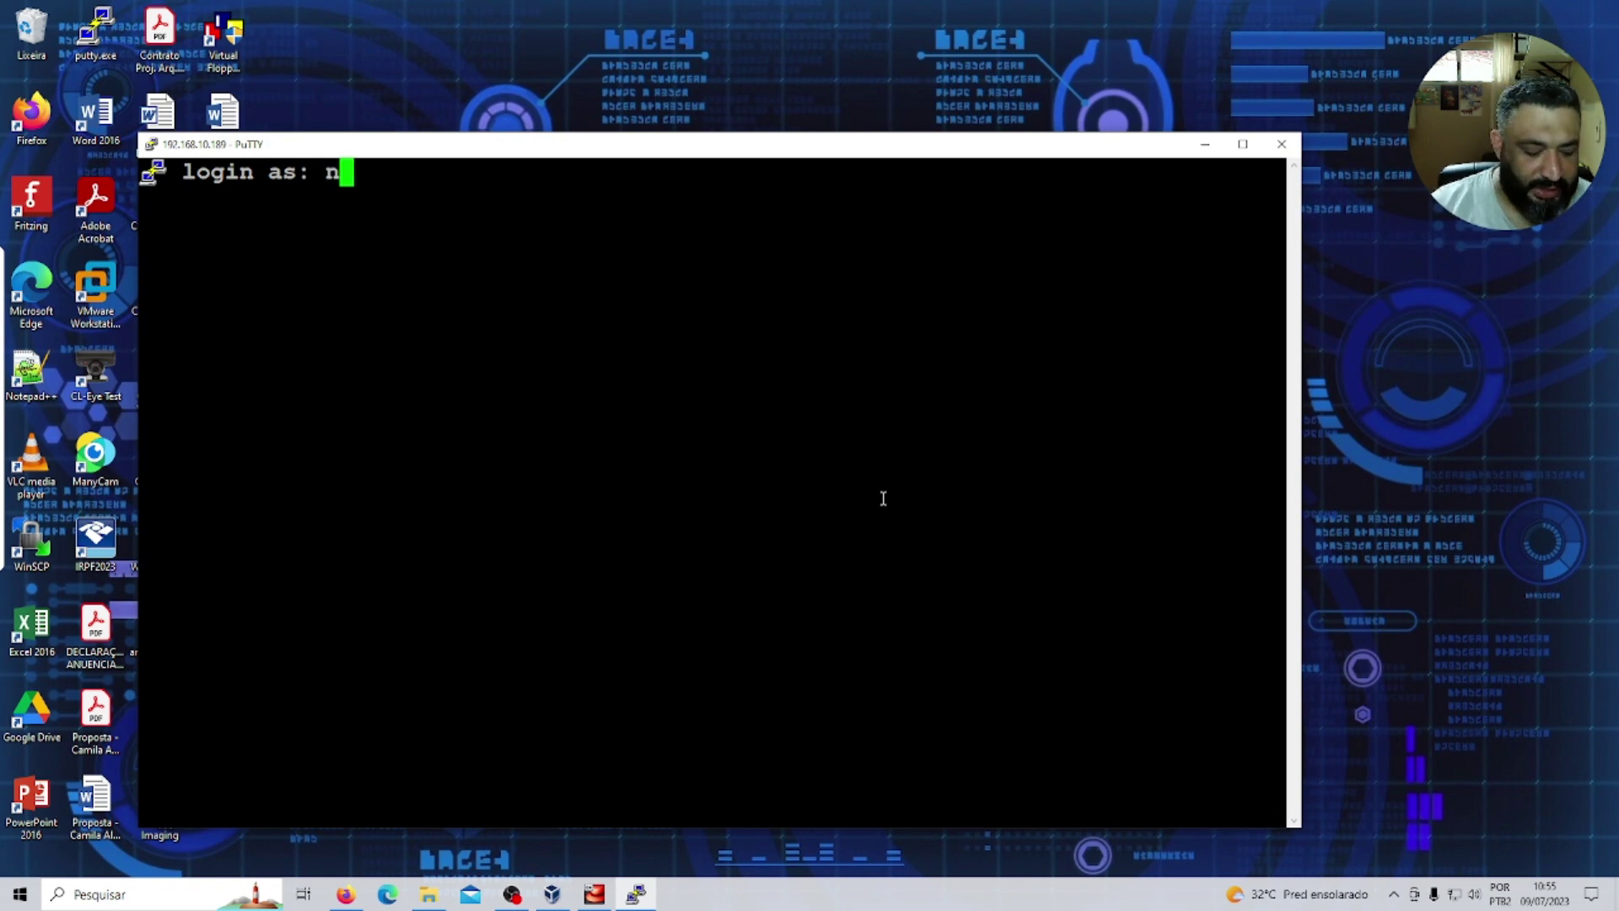
text(asserala)
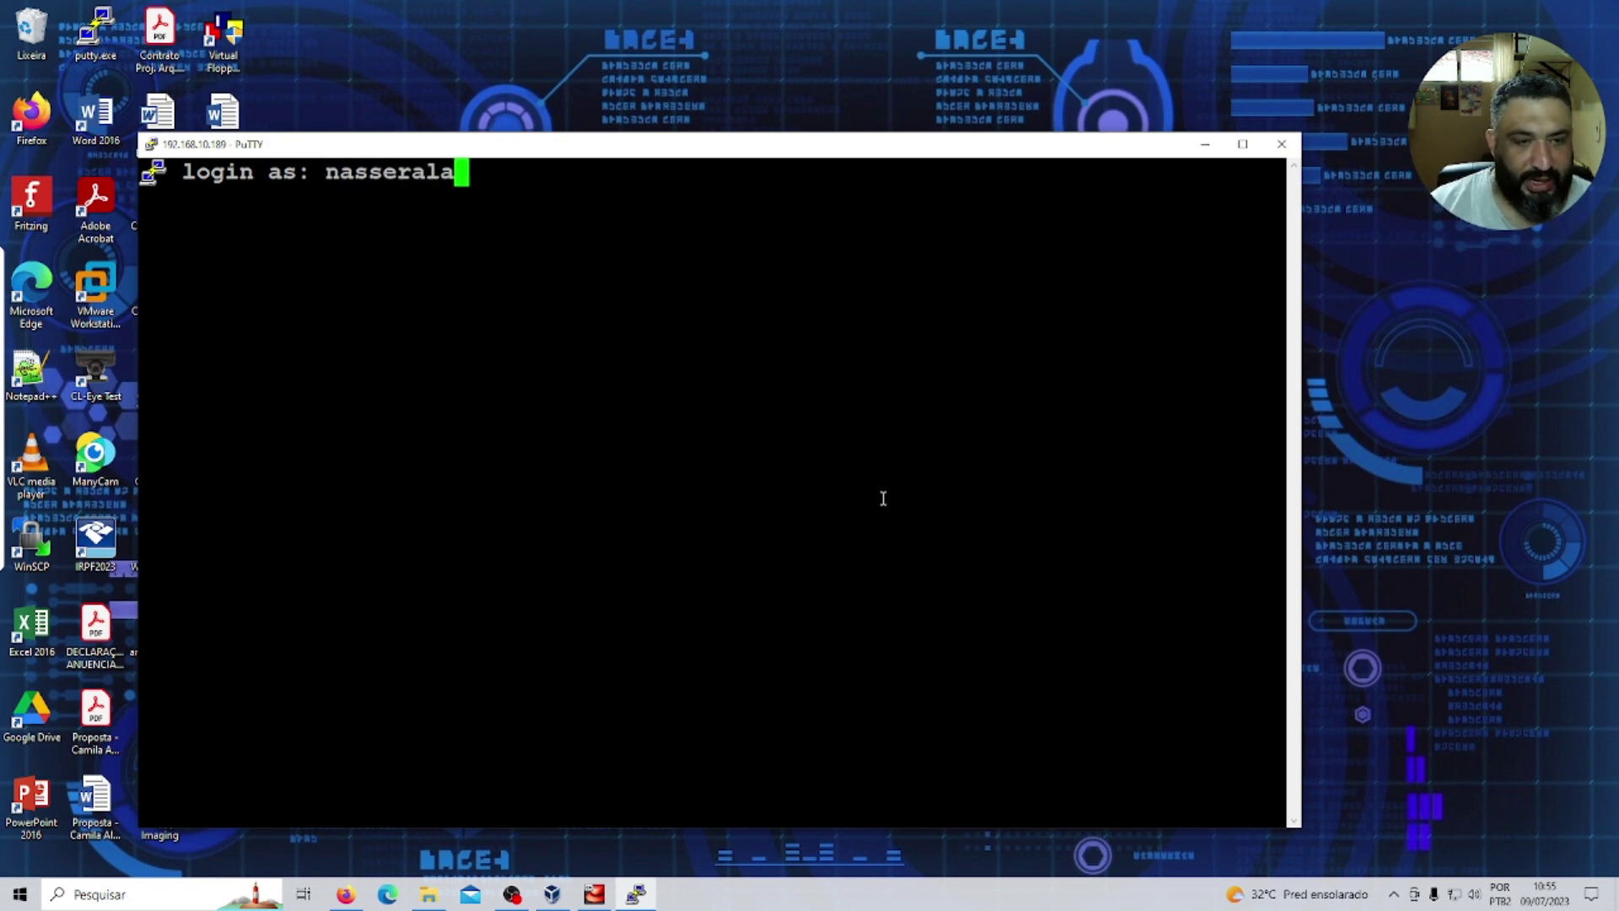
key(Return)
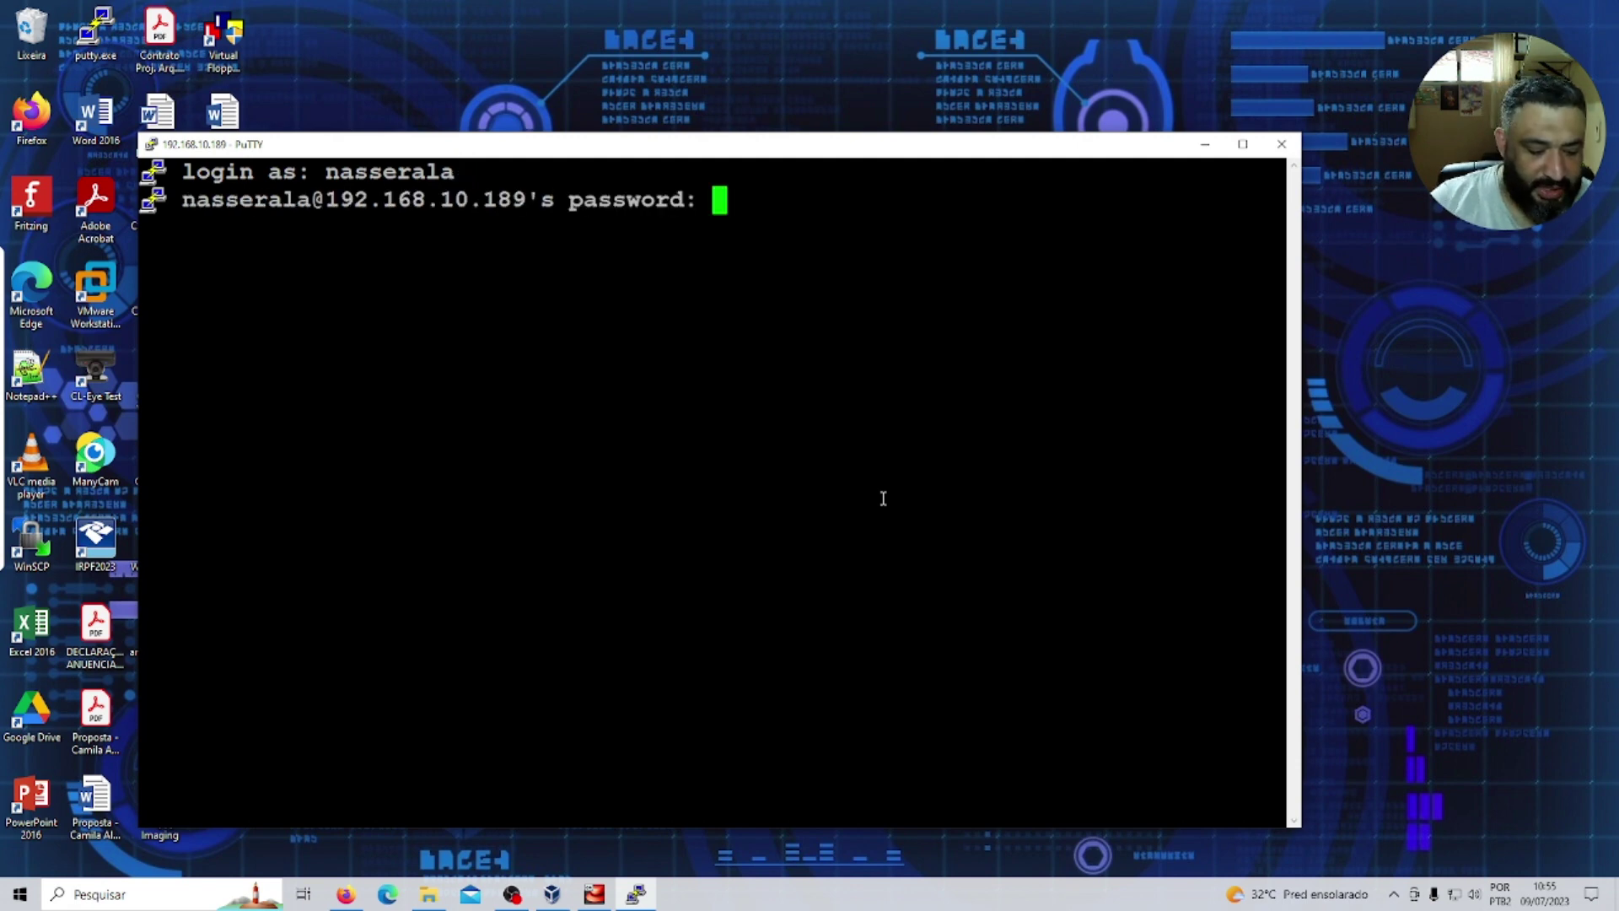
key(Return)
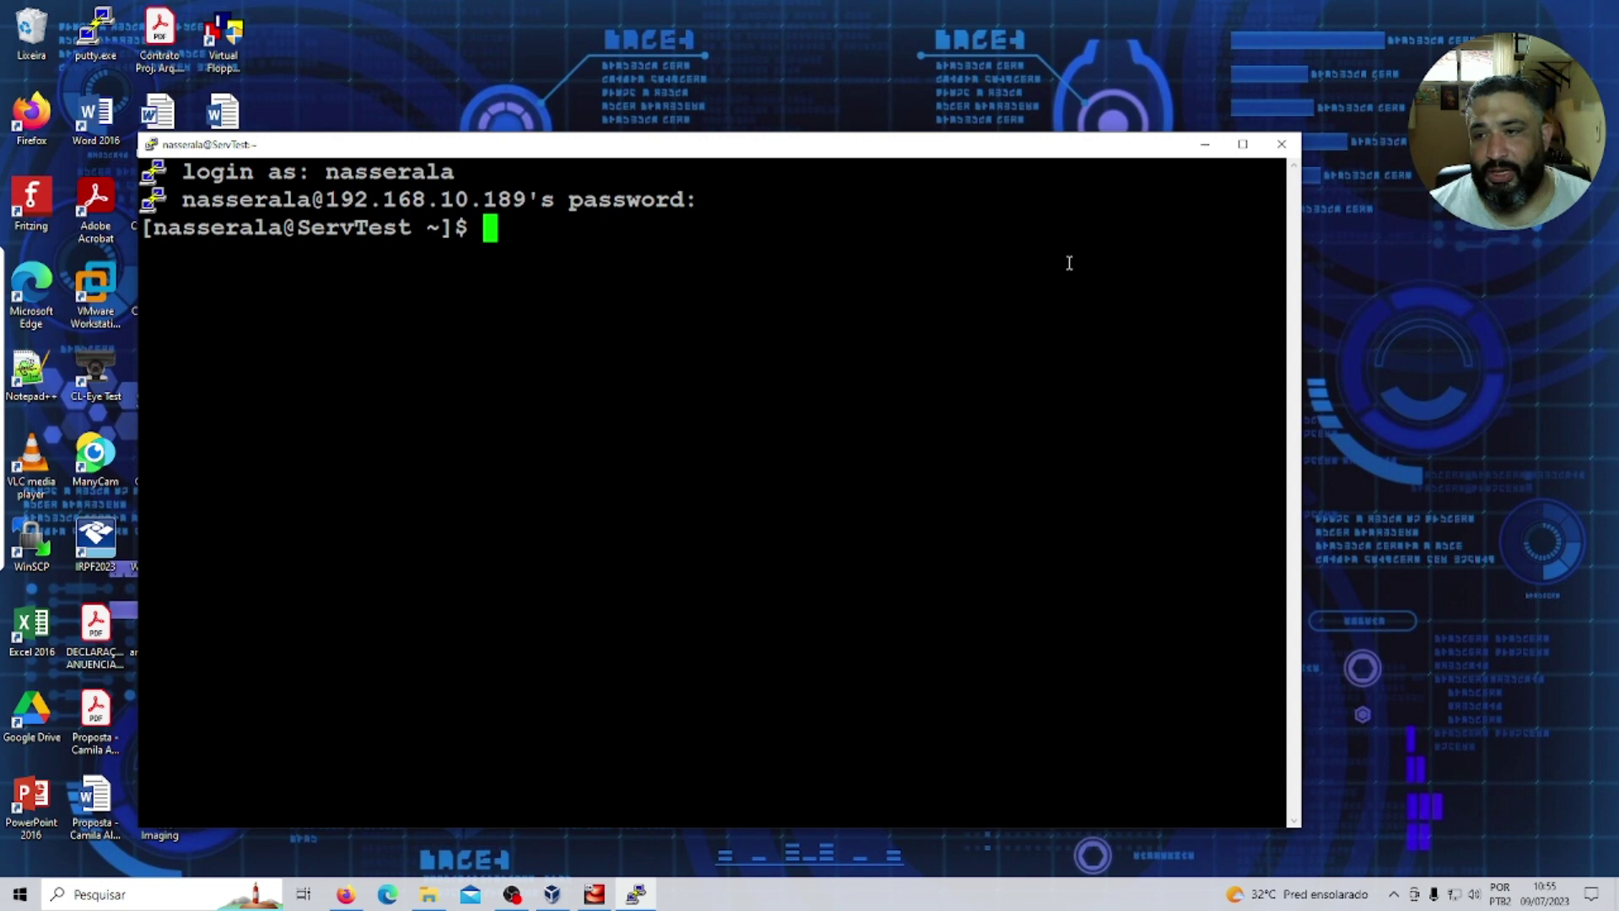
click(1242, 145)
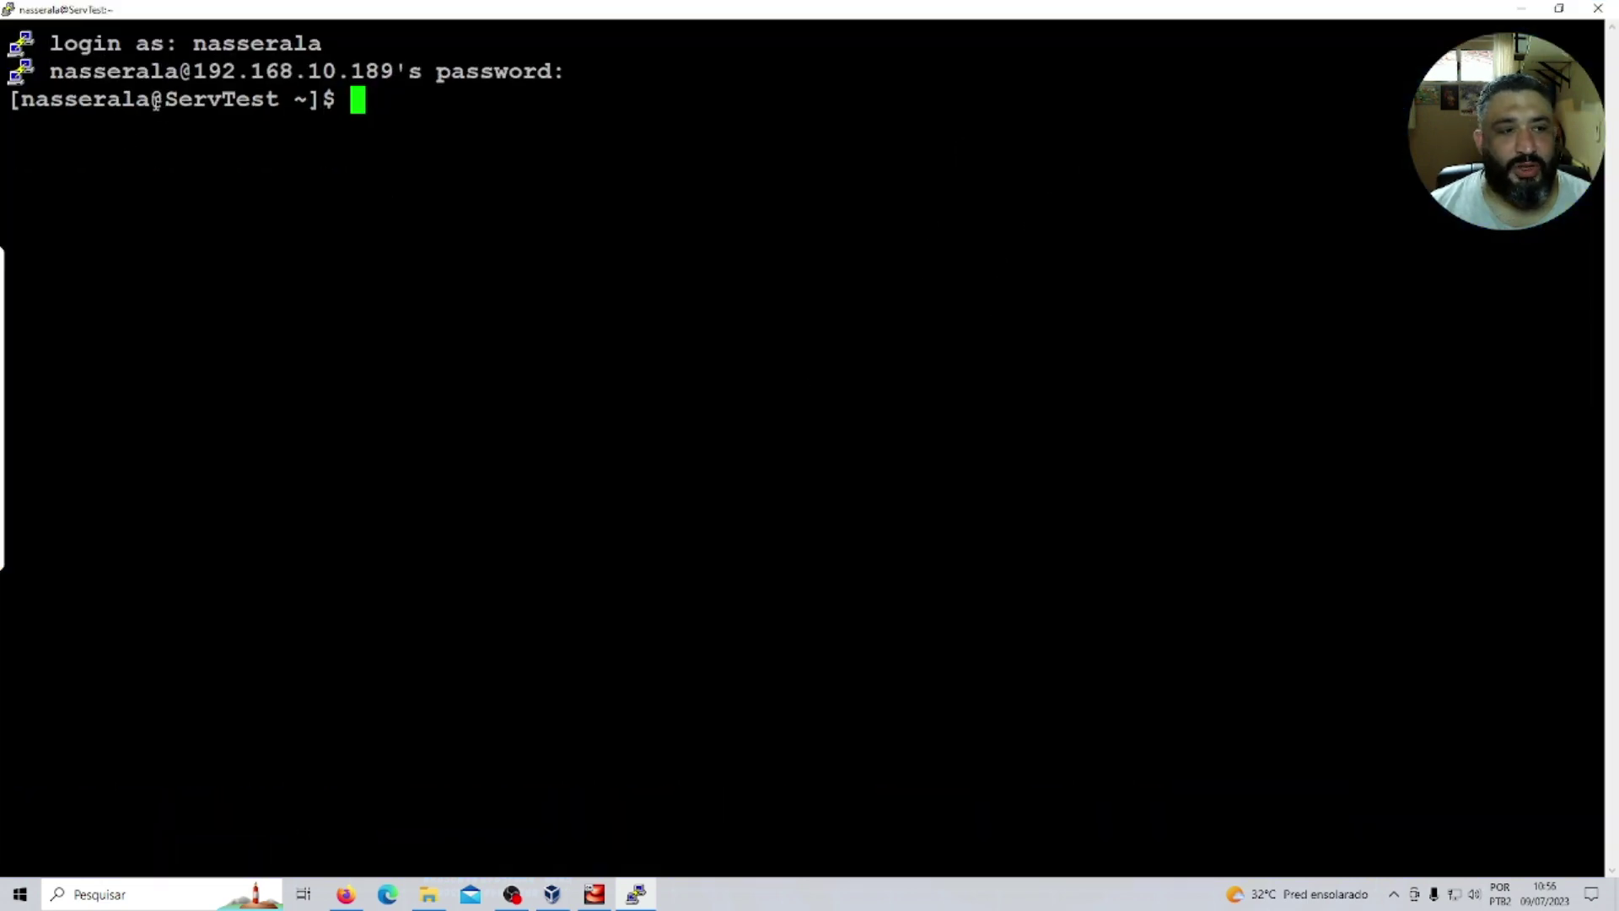
drag(165, 98, 266, 99)
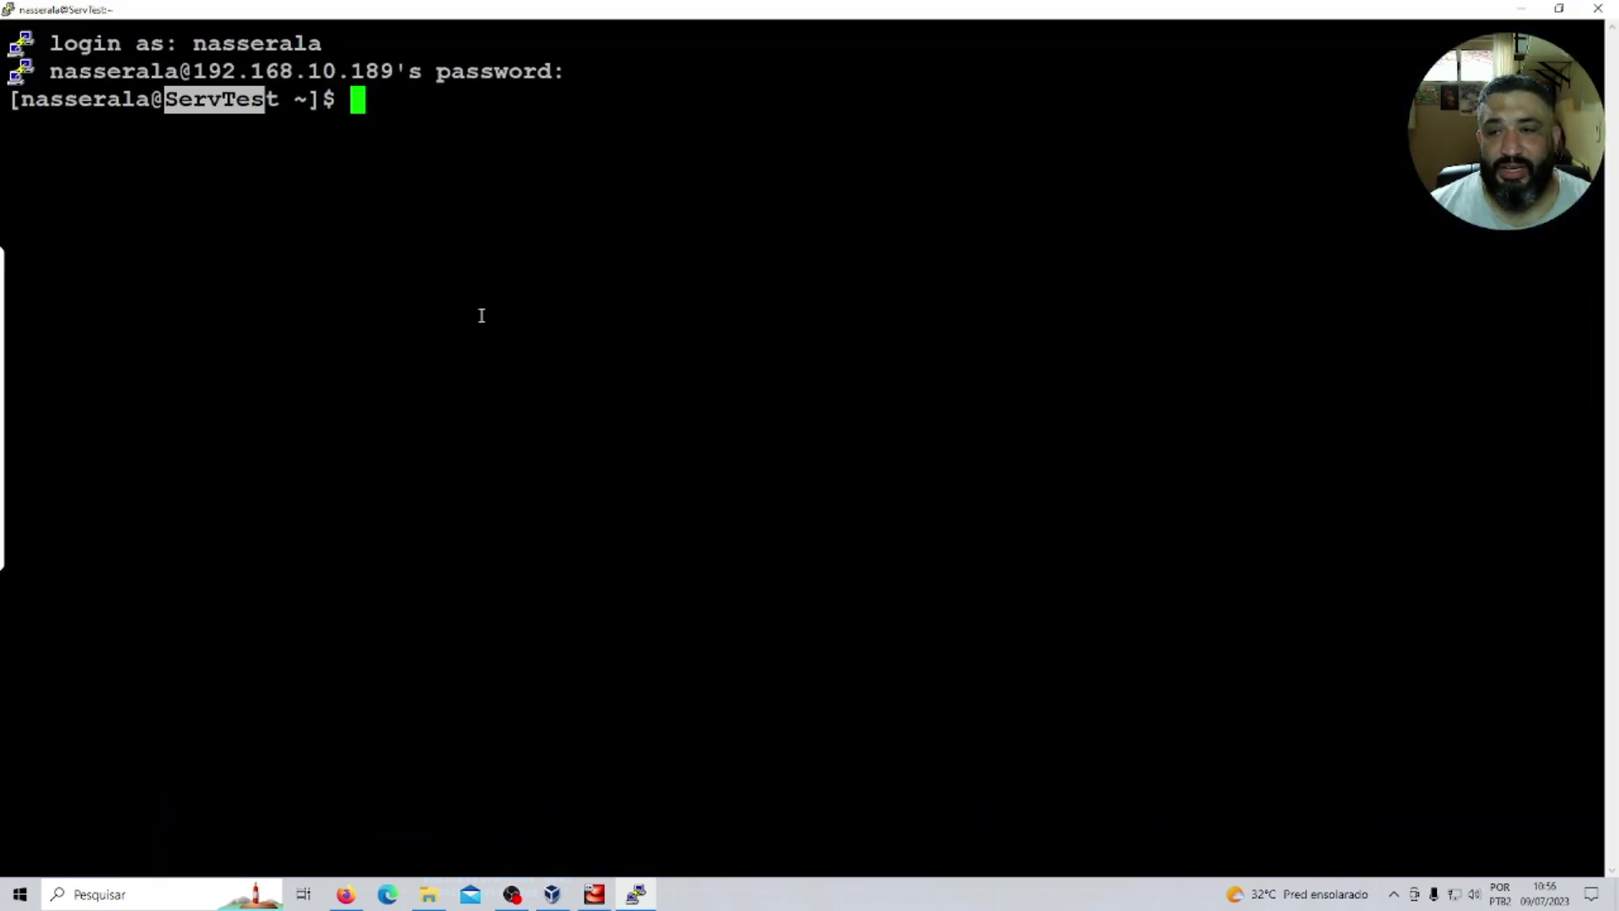
triple_click(502, 268)
click(448, 115)
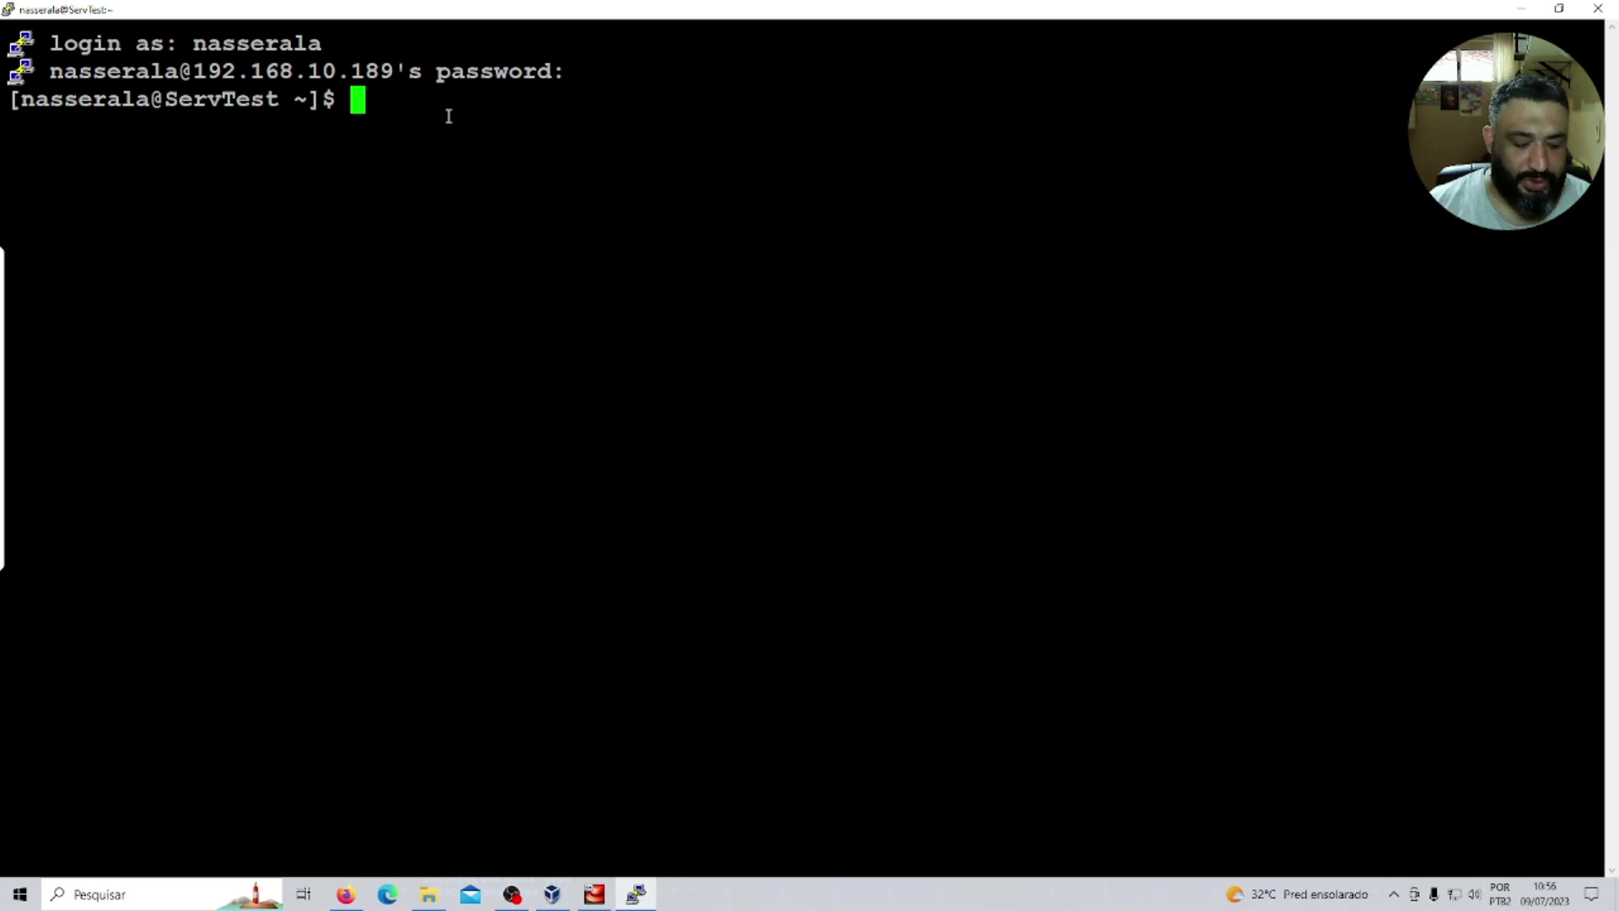
Switch to a root shell with 'su -' and enter the root password.
text(su -)
key(Return)
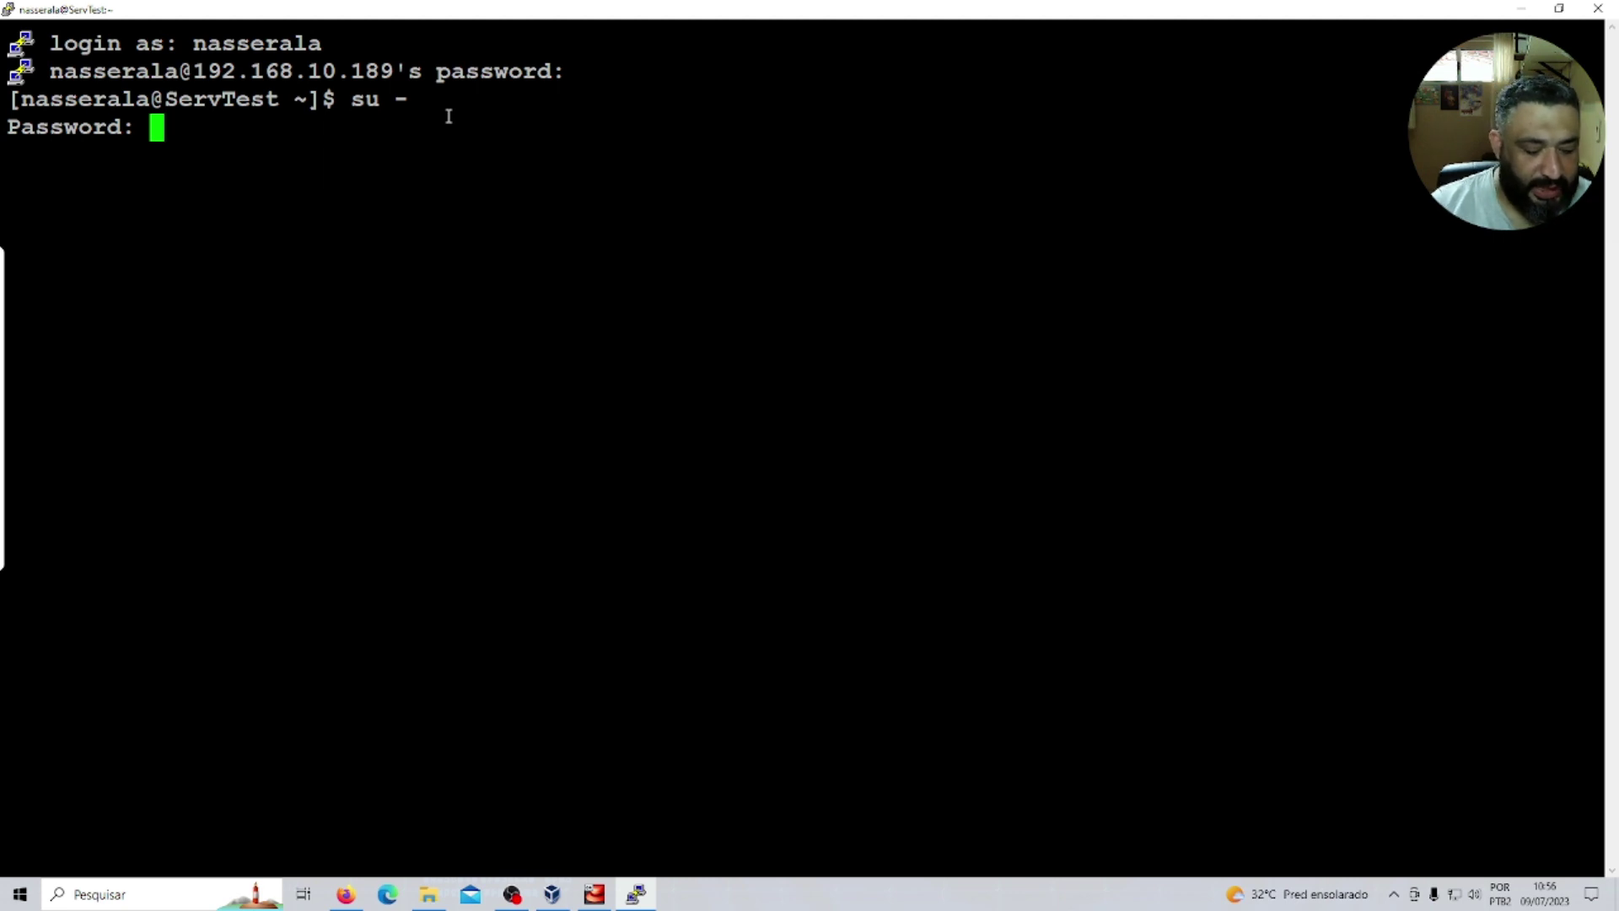
key(Return)
key(Return)
key(Return)
key(Return)
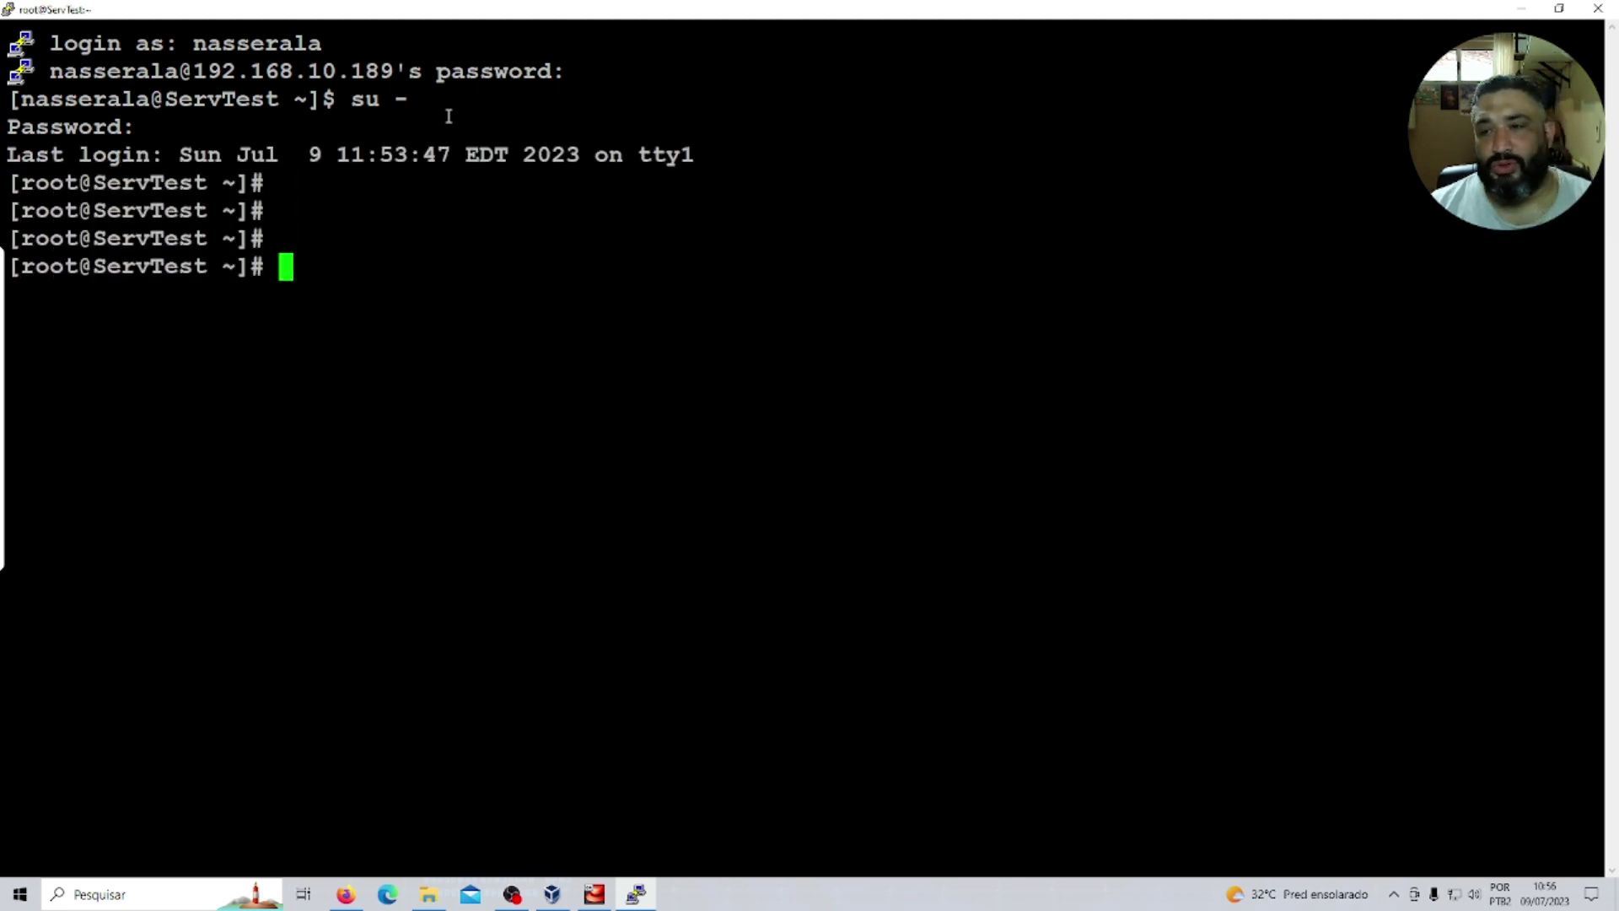